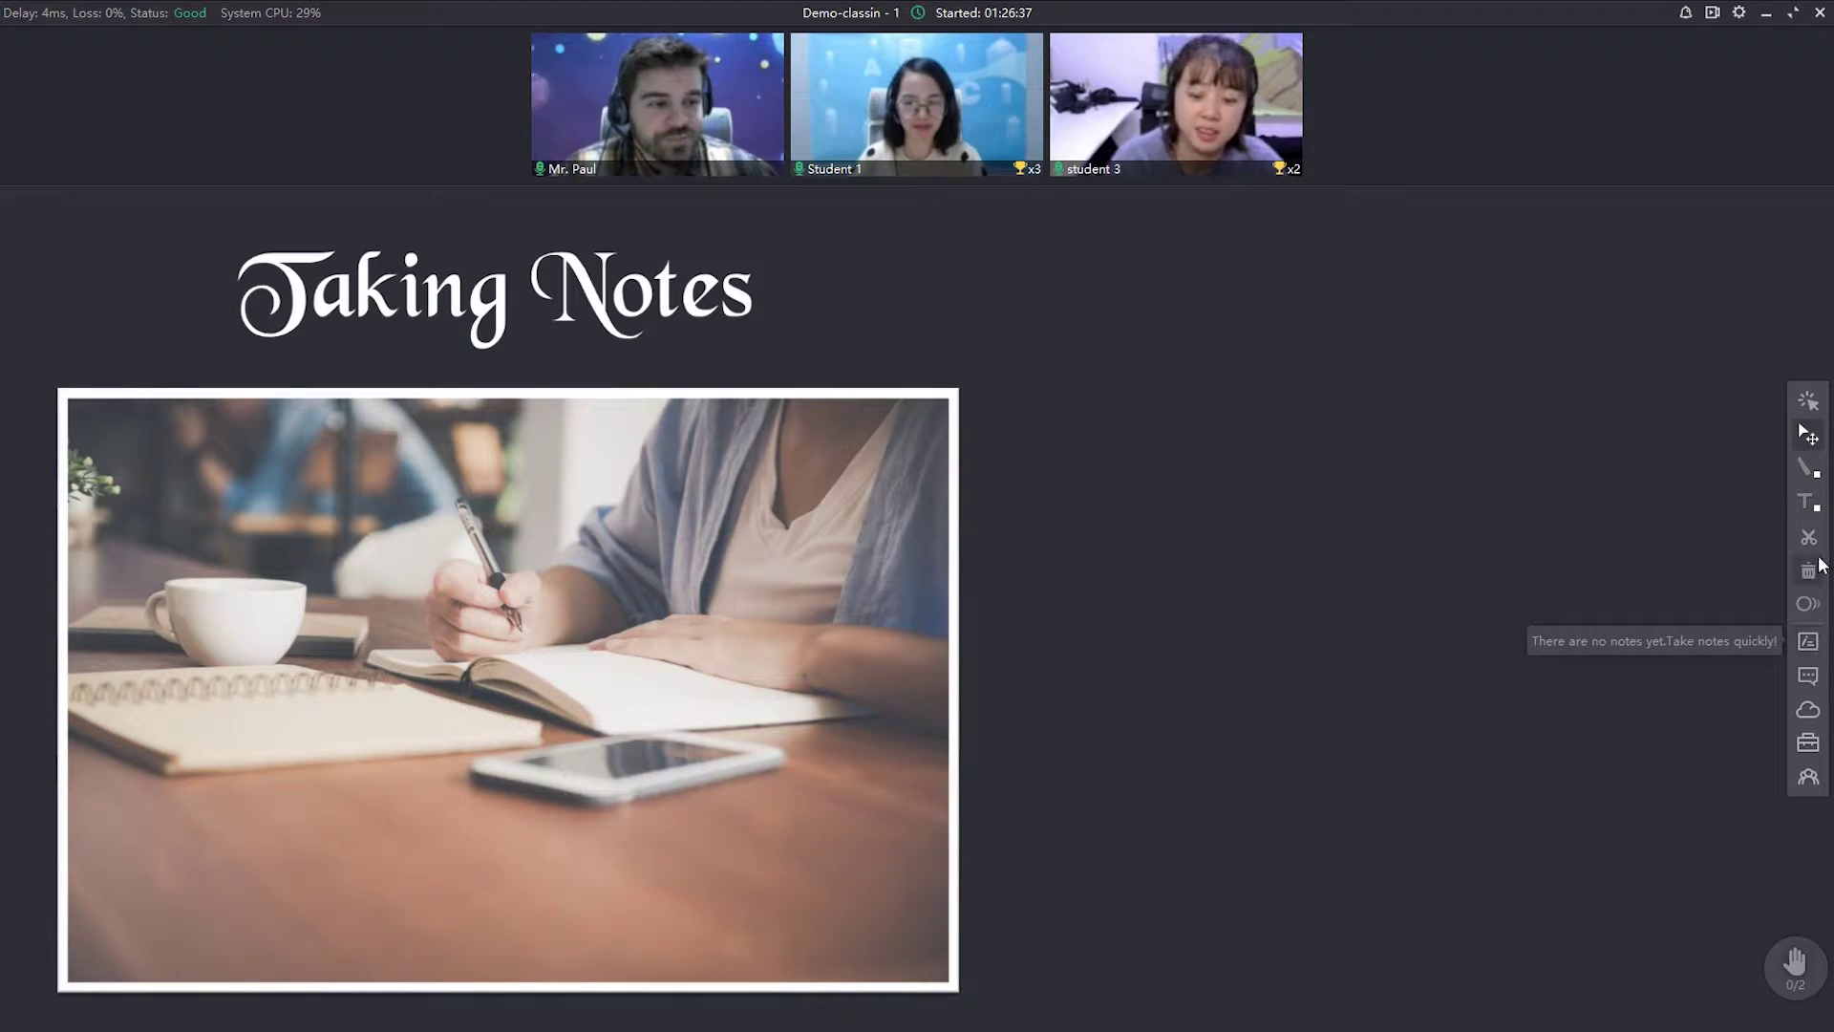
Add a class note reading 'This is my first note!' for the Taking Notes page
{"action": "left_click", "coordinate": [1808, 645]}
{"action": "left_click_drag", "start_coordinate": [1612, 335], "coordinate": [1404, 285]}
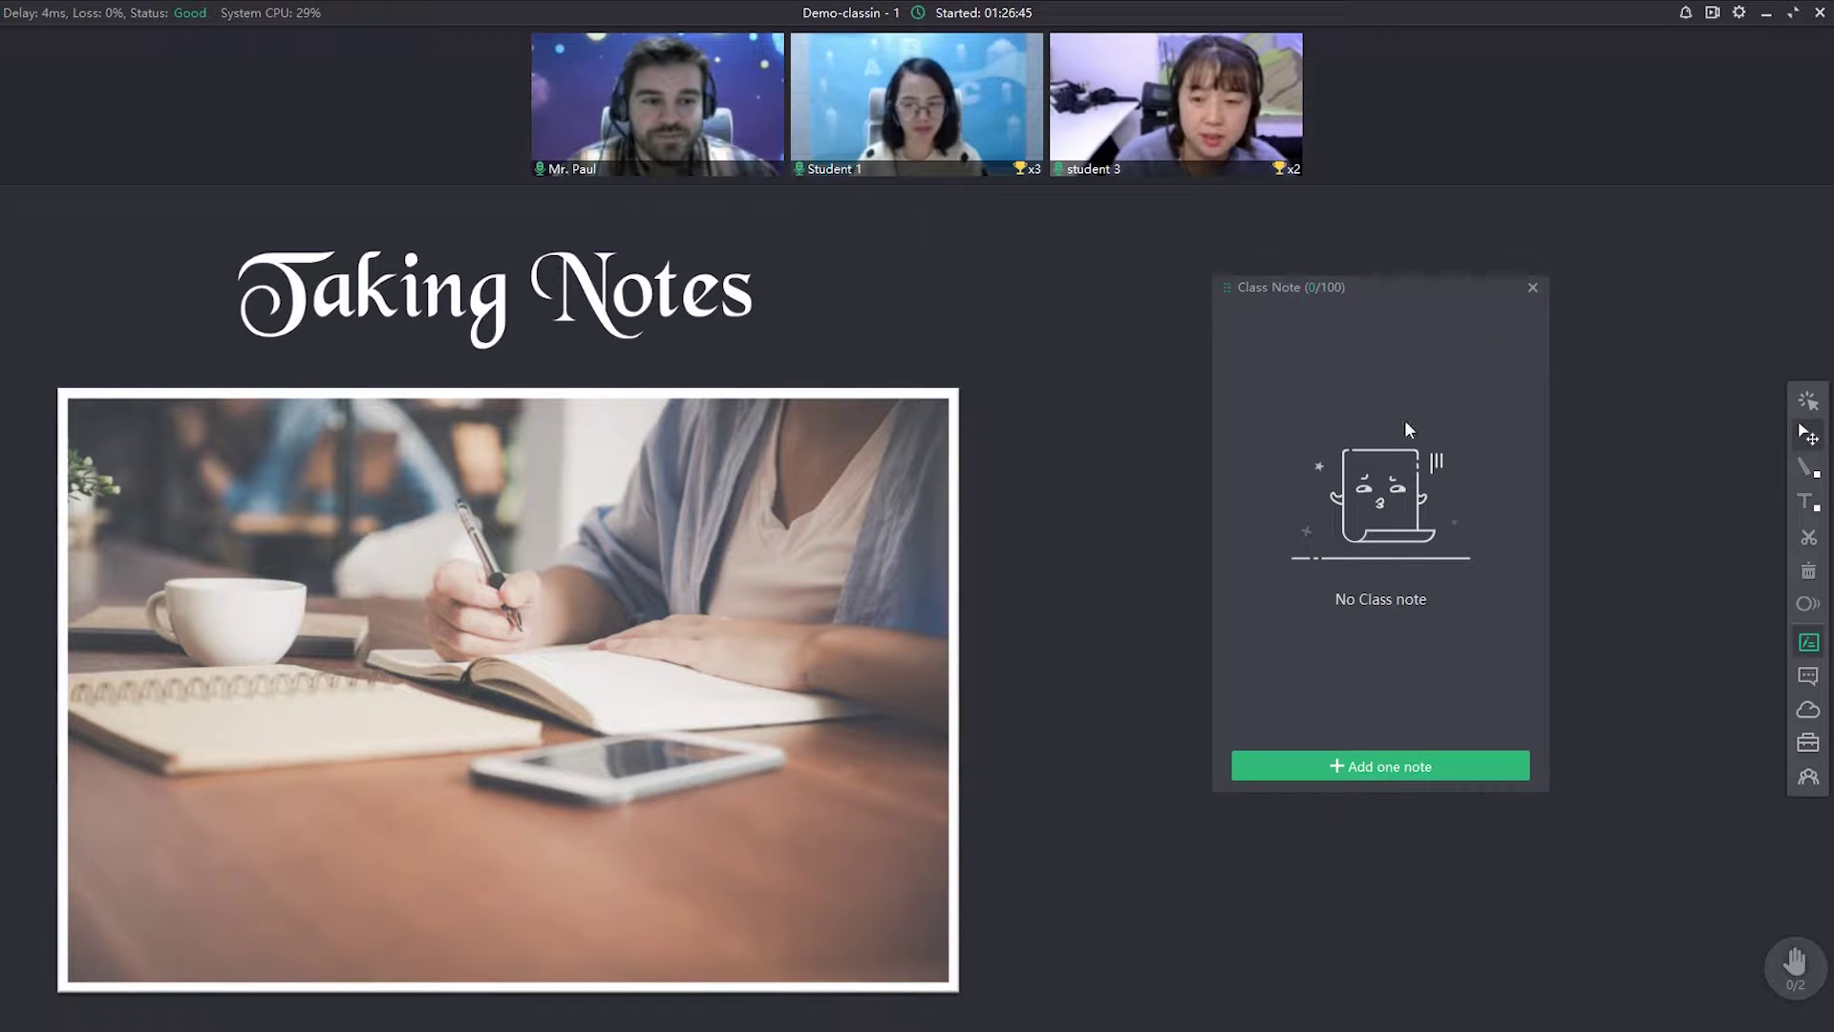
{"action": "left_click", "coordinate": [1371, 770]}
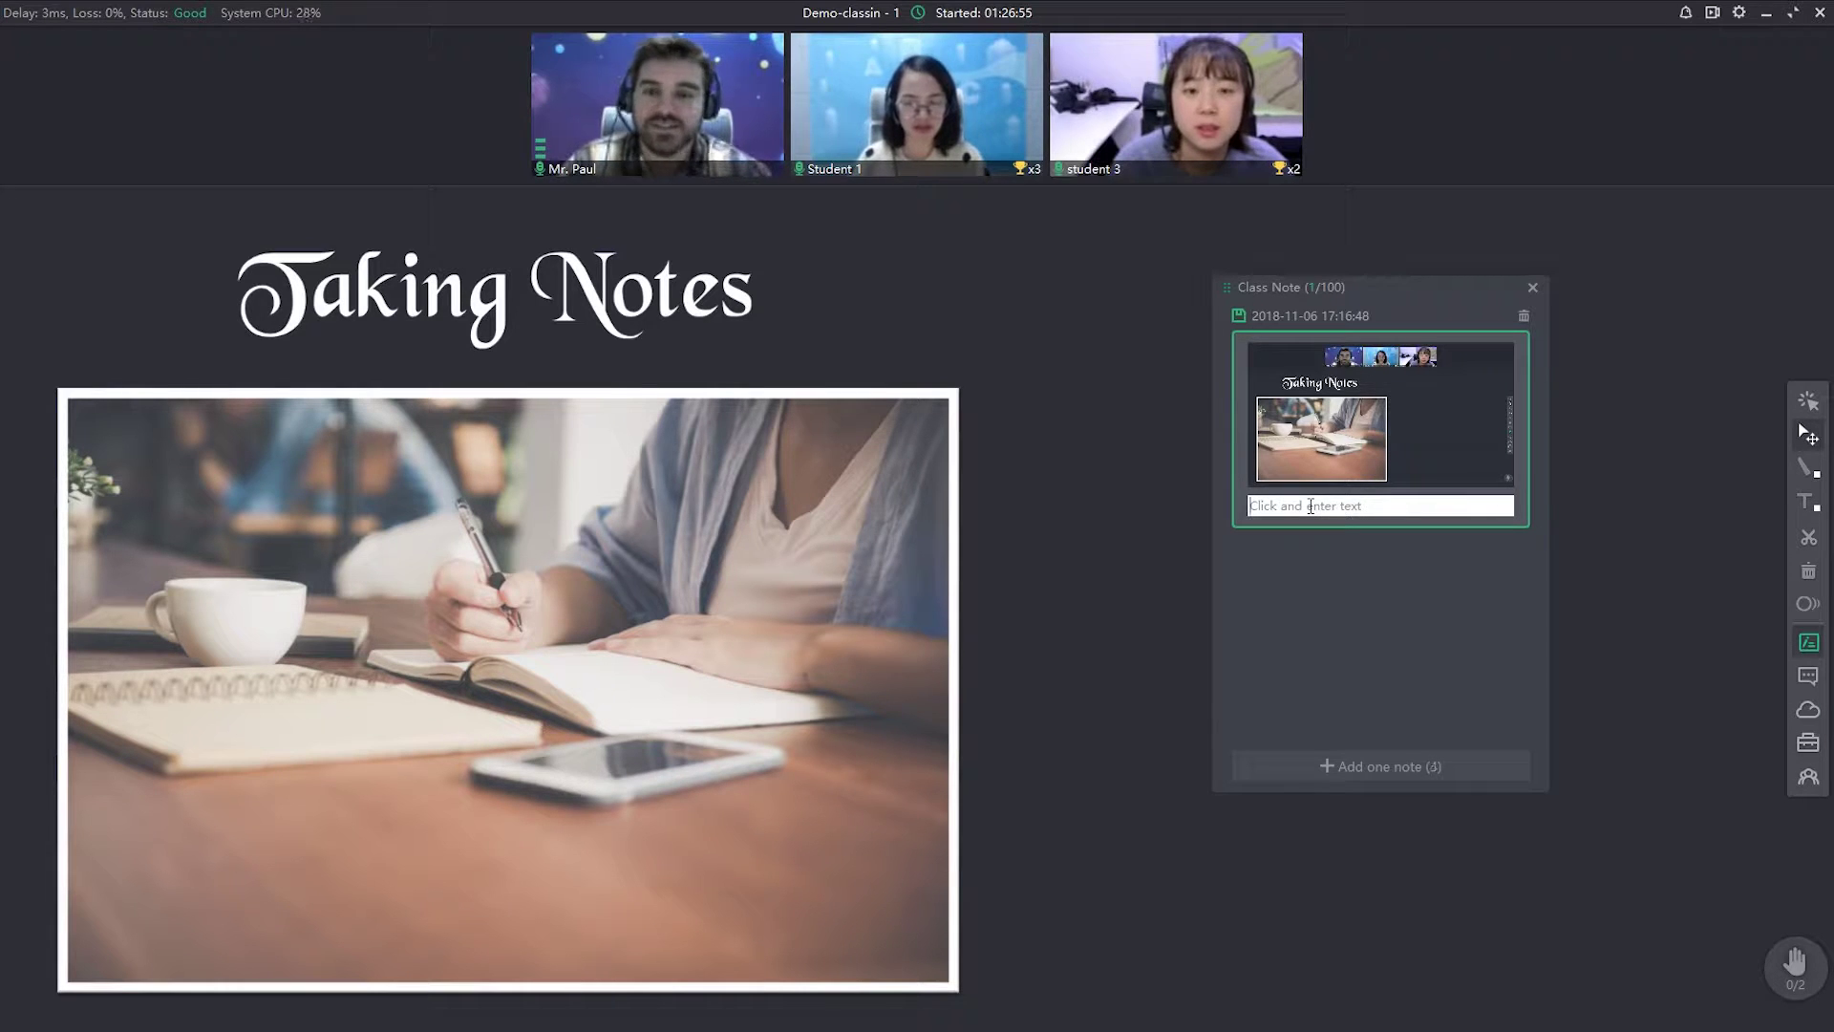
{"action": "type", "text": "This is my first note!"}
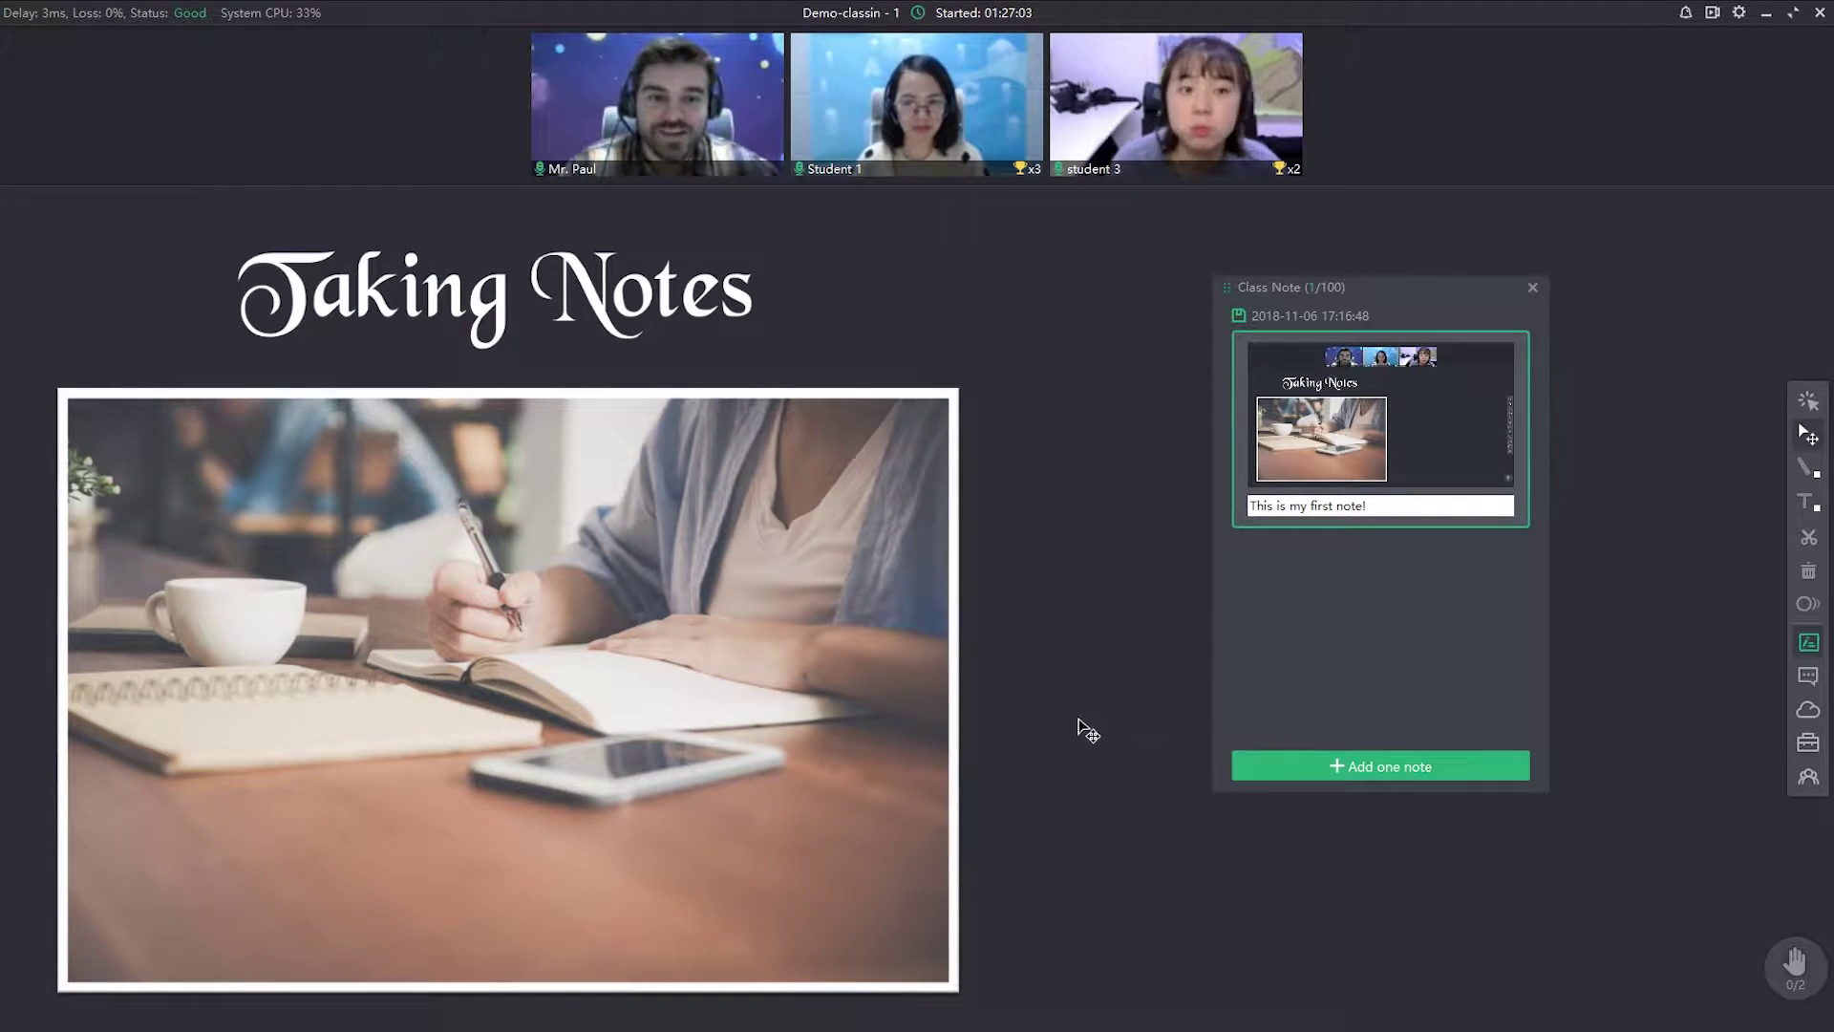
Scroll to the Chatting page and add a second note, 'THis is my second note.'
{"action": "scroll", "coordinate": [1079, 718], "scroll_direction": "down", "scroll_amount": 5}
{"action": "scroll", "coordinate": [1079, 706], "scroll_direction": "down", "scroll_amount": 2}
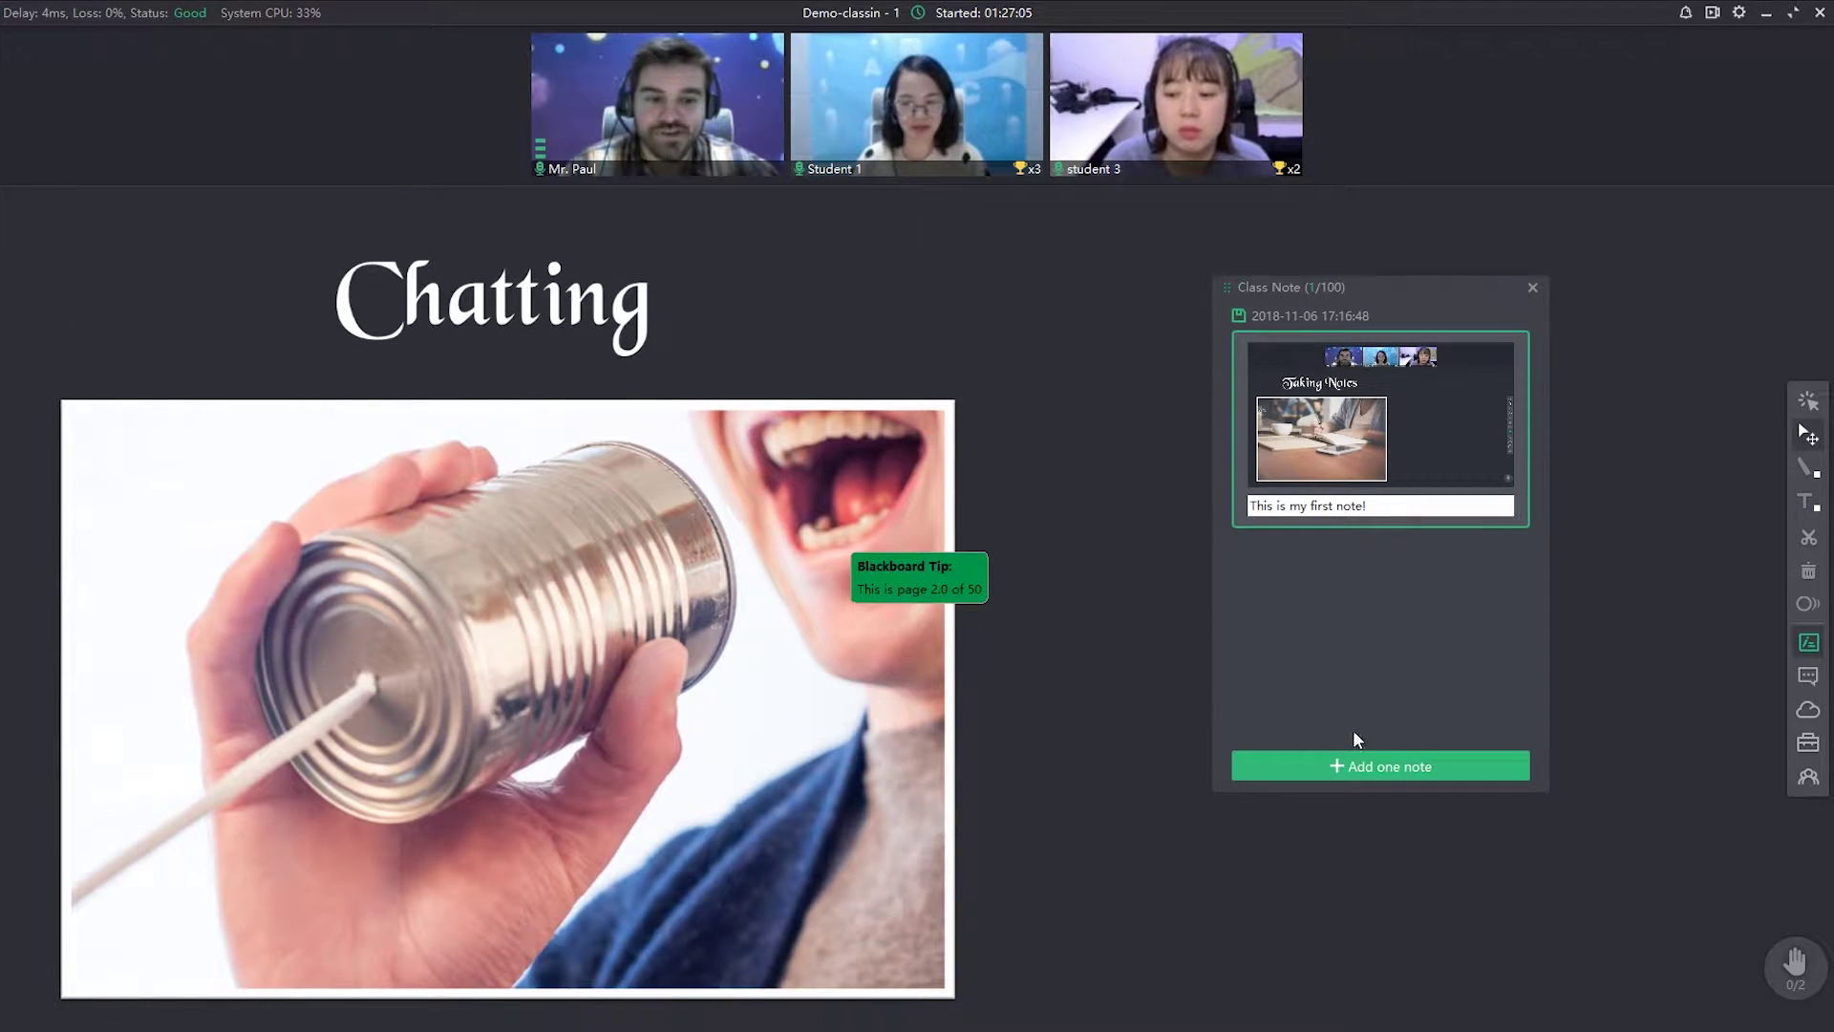
{"action": "left_click", "coordinate": [1373, 766]}
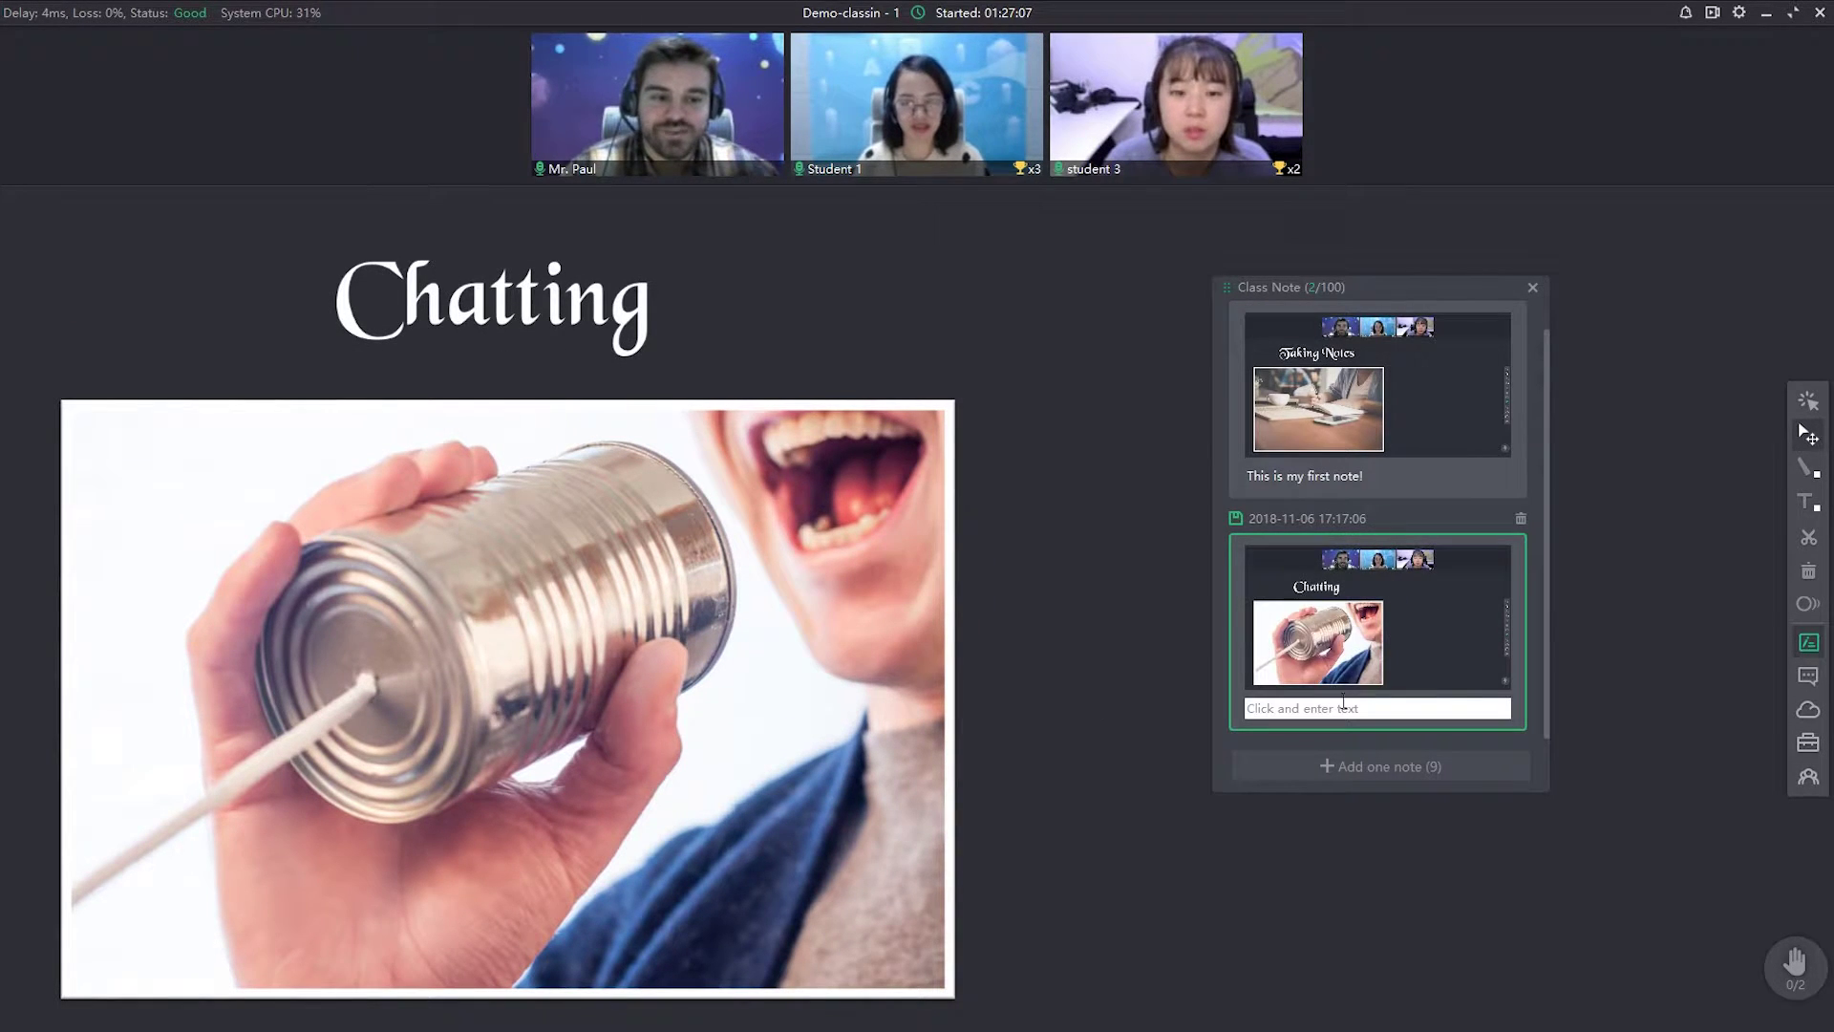
{"action": "left_click", "coordinate": [1343, 707]}
{"action": "type", "text": "THis is my second note."}
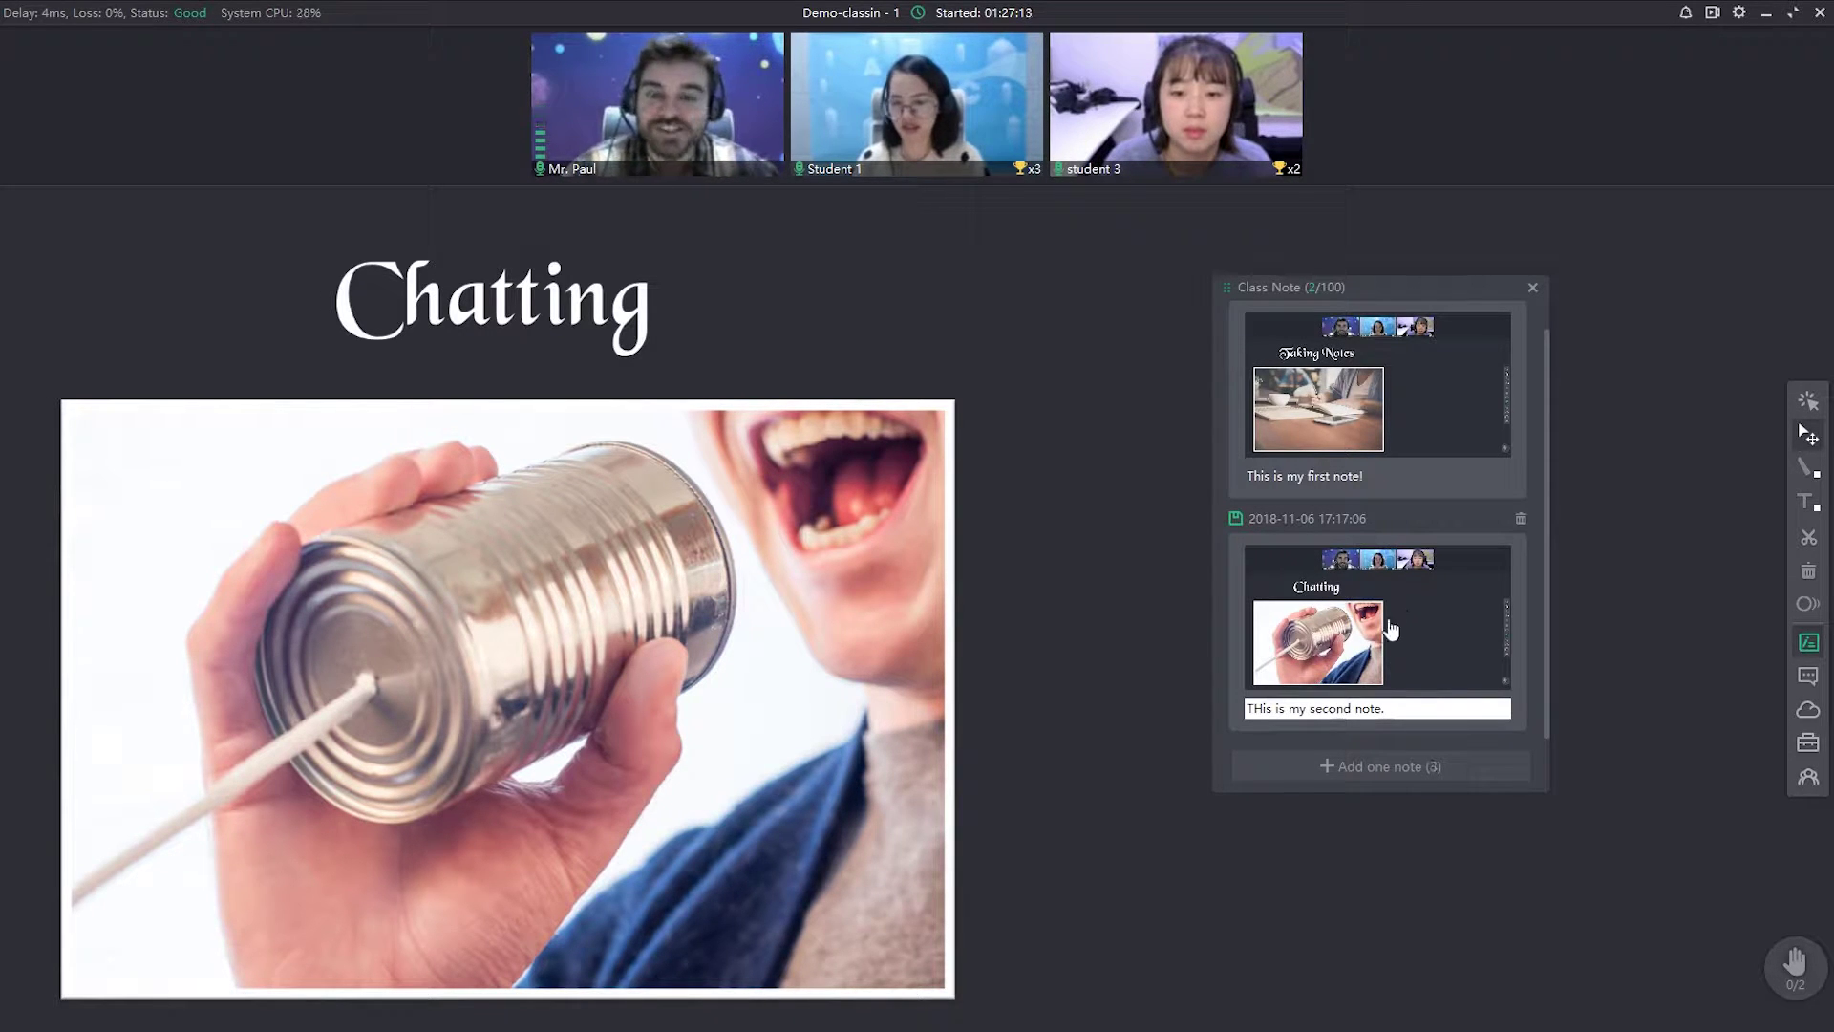
{"action": "scroll", "coordinate": [1121, 643], "scroll_direction": "up", "scroll_amount": 3}
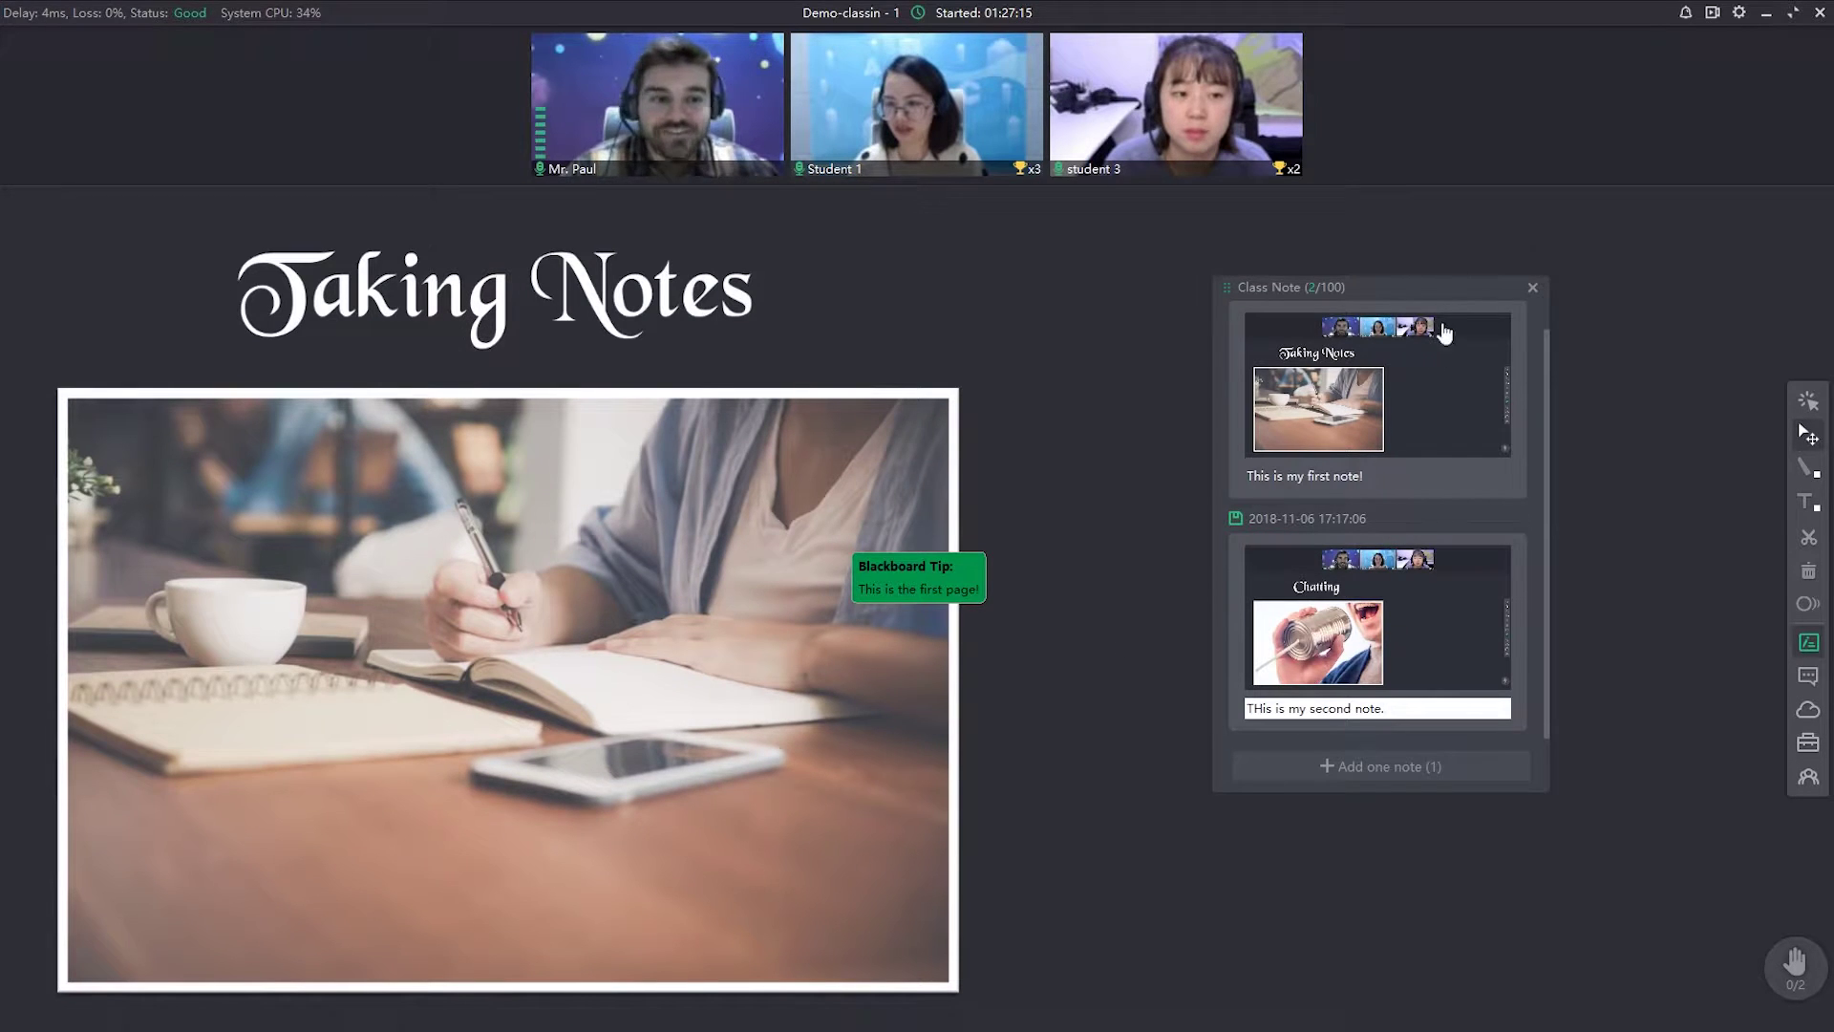
Save the second note's text, then view and close an enlarged preview of the first note
{"action": "left_click_drag", "start_coordinate": [1429, 288], "coordinate": [1459, 313]}
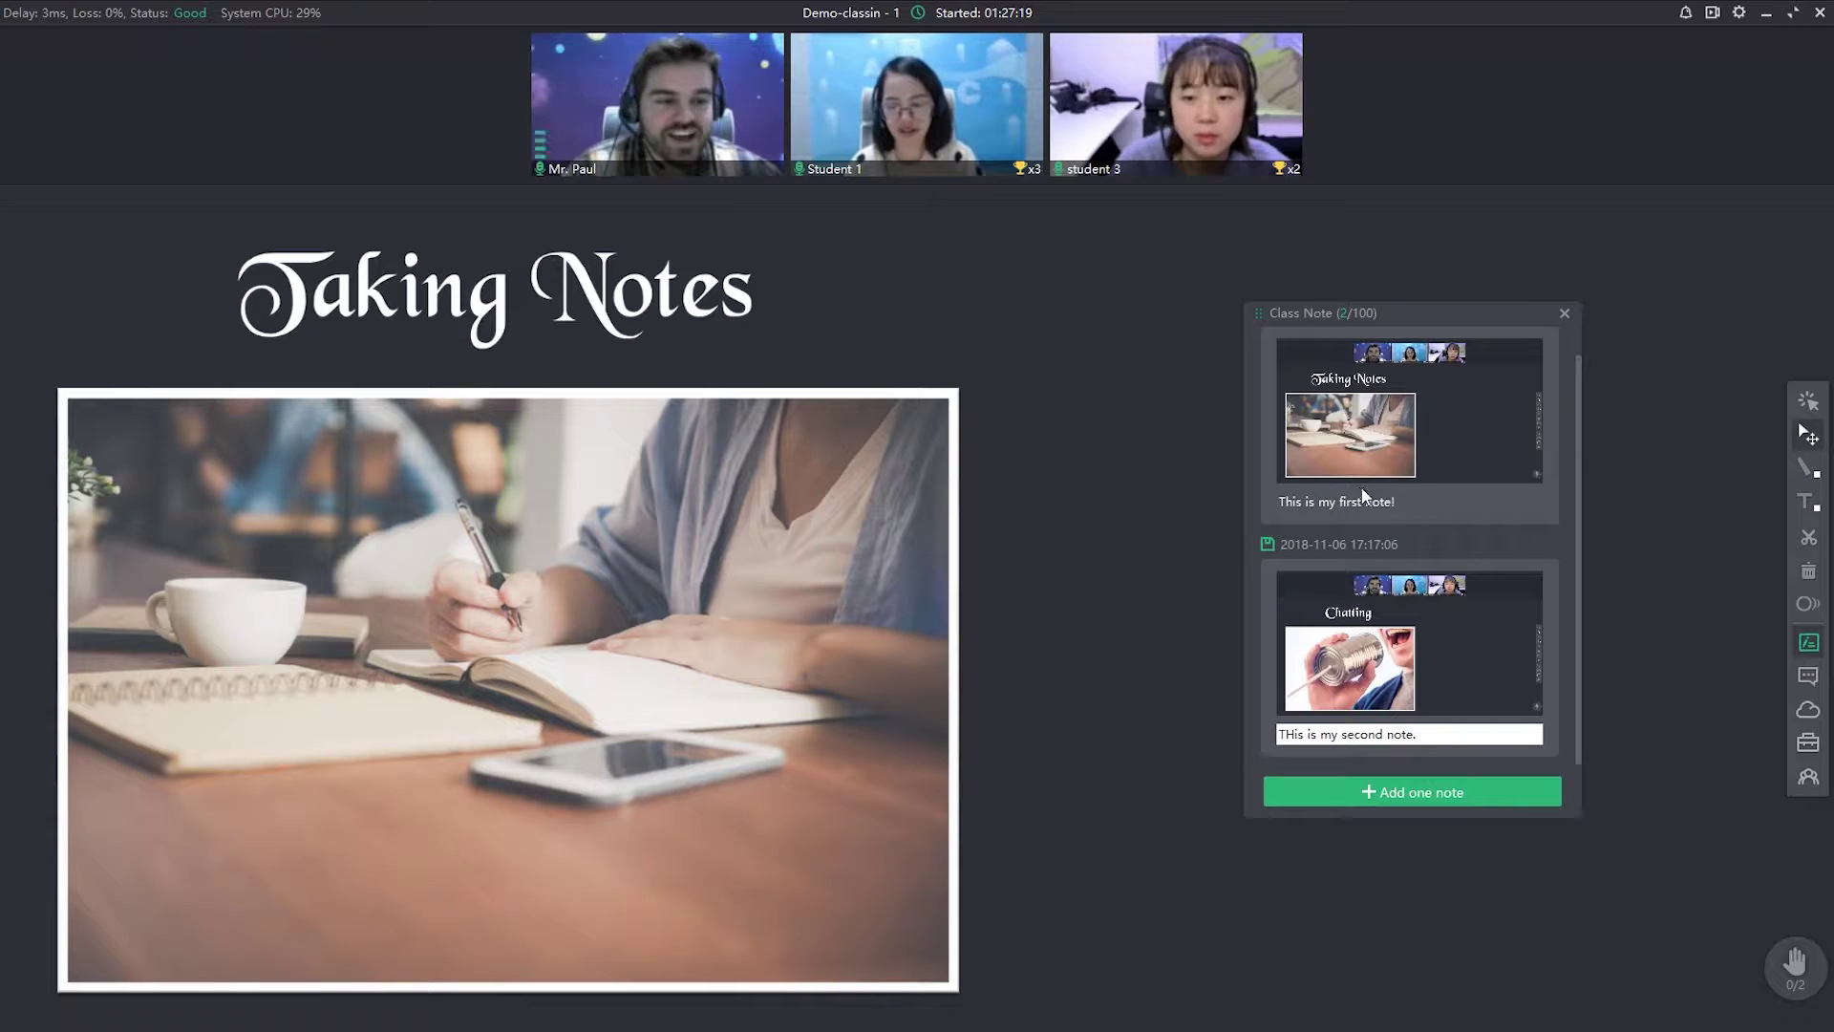
{"action": "left_click", "coordinate": [1416, 651]}
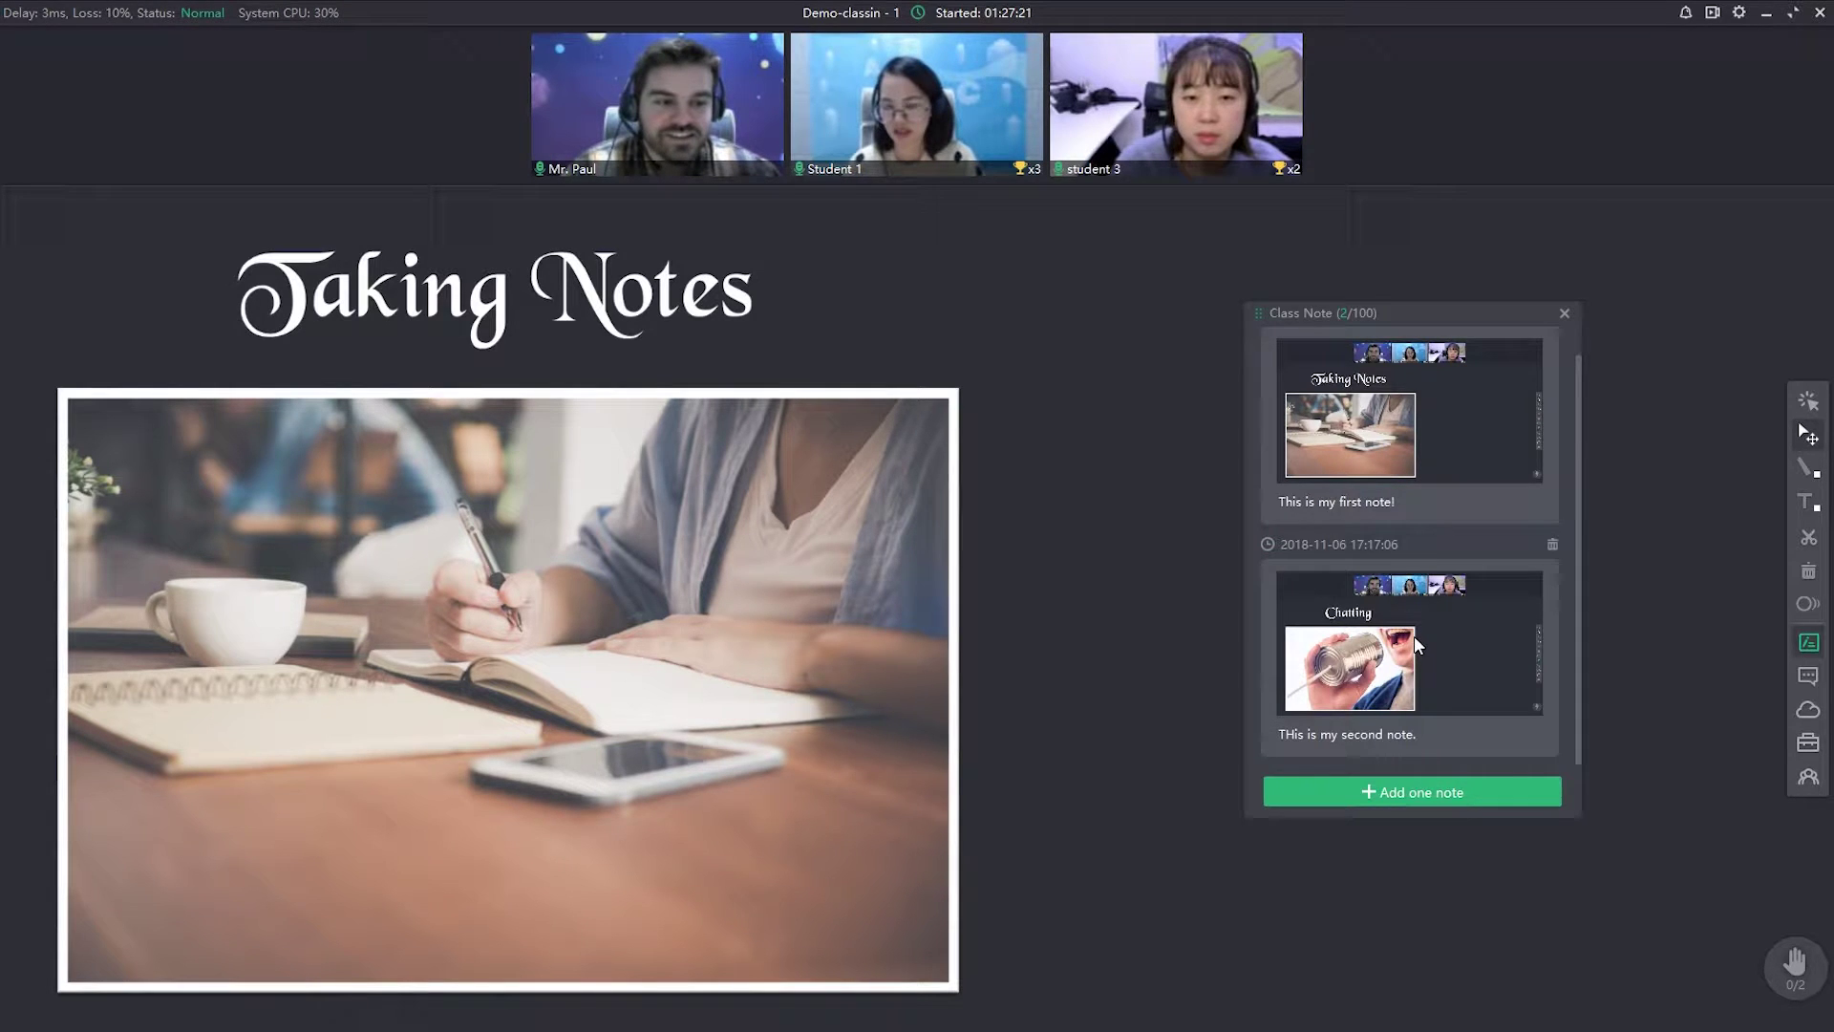
{"action": "left_click", "coordinate": [1377, 456]}
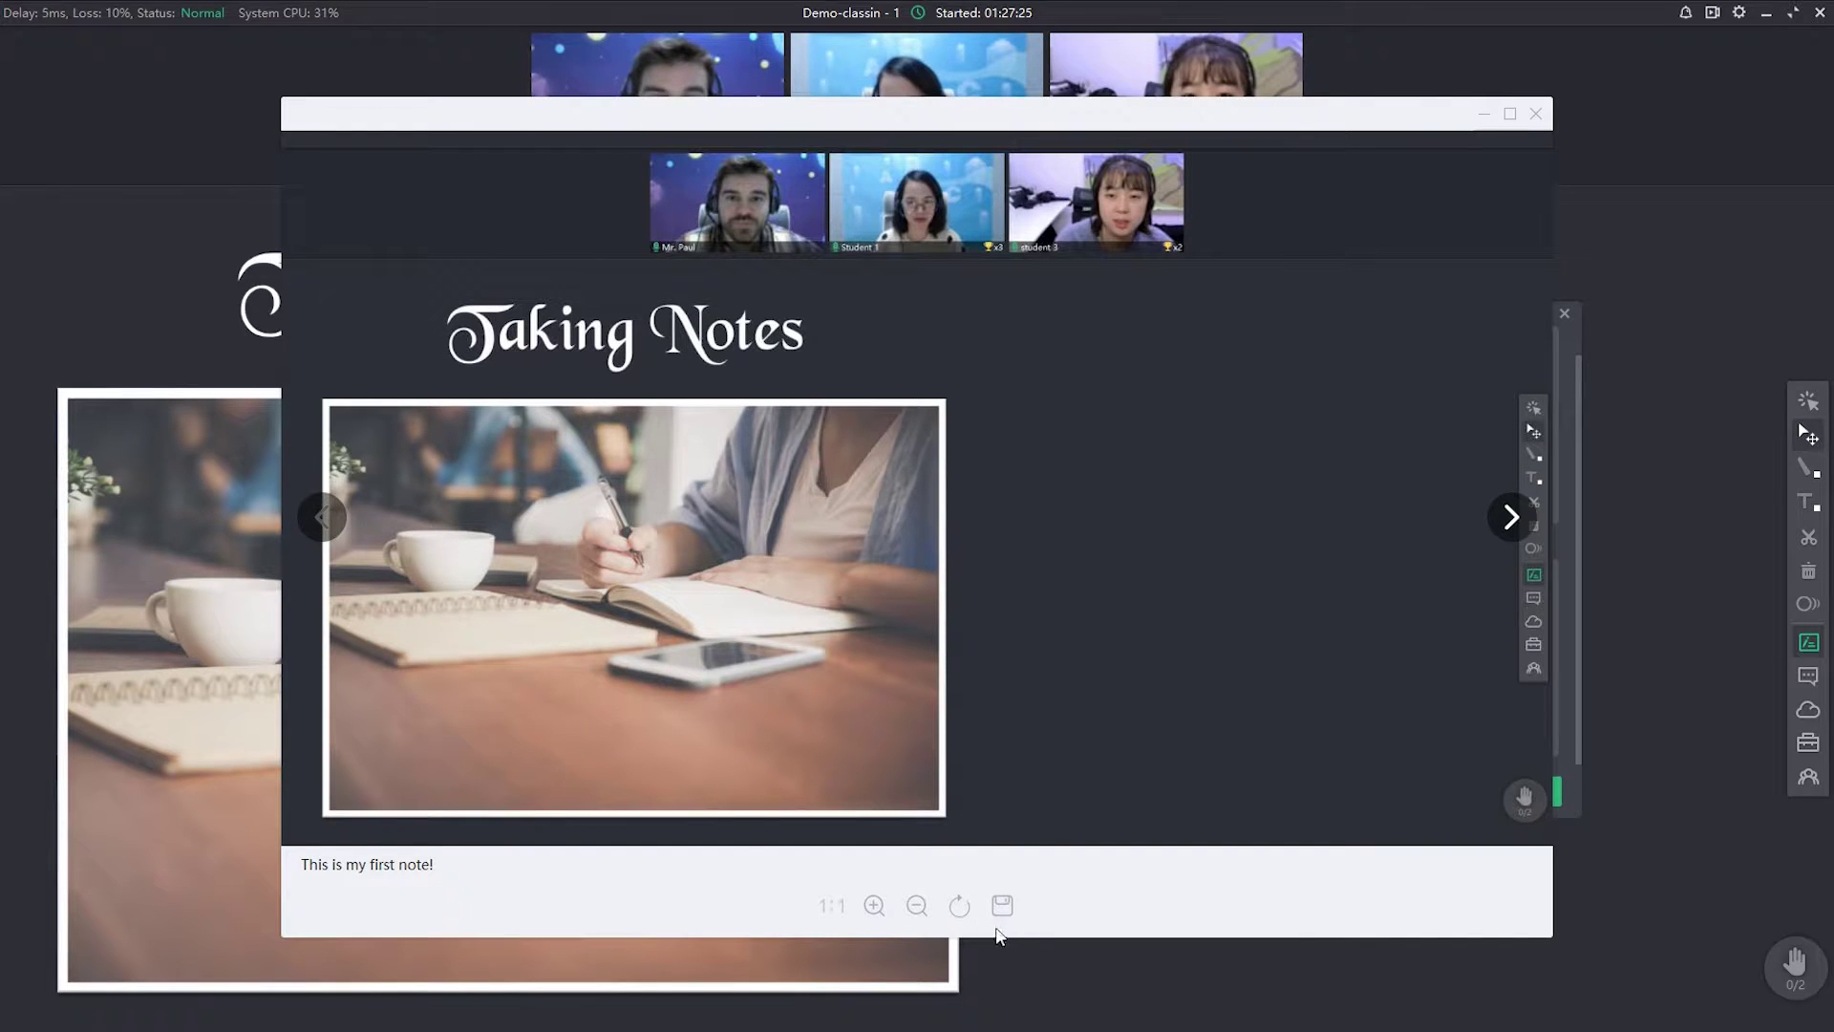
{"action": "left_click_drag", "start_coordinate": [1211, 122], "coordinate": [1199, 211]}
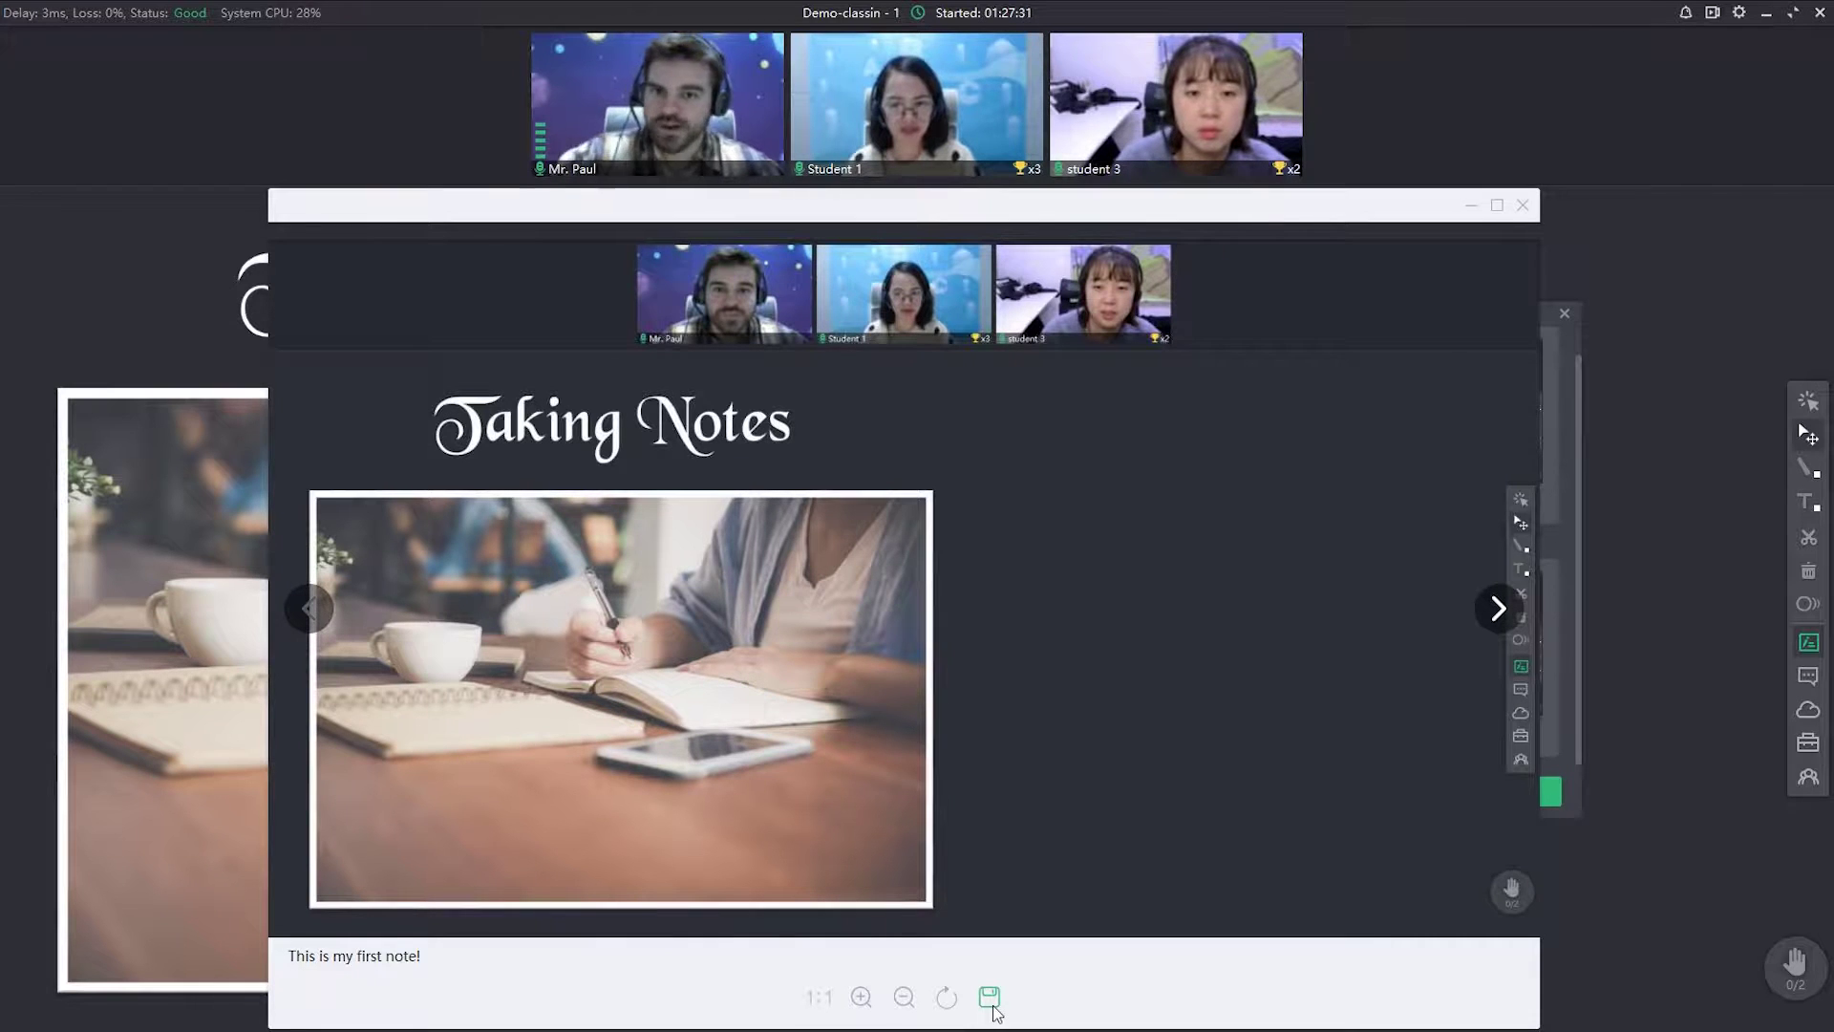
{"action": "left_click", "coordinate": [1522, 205]}
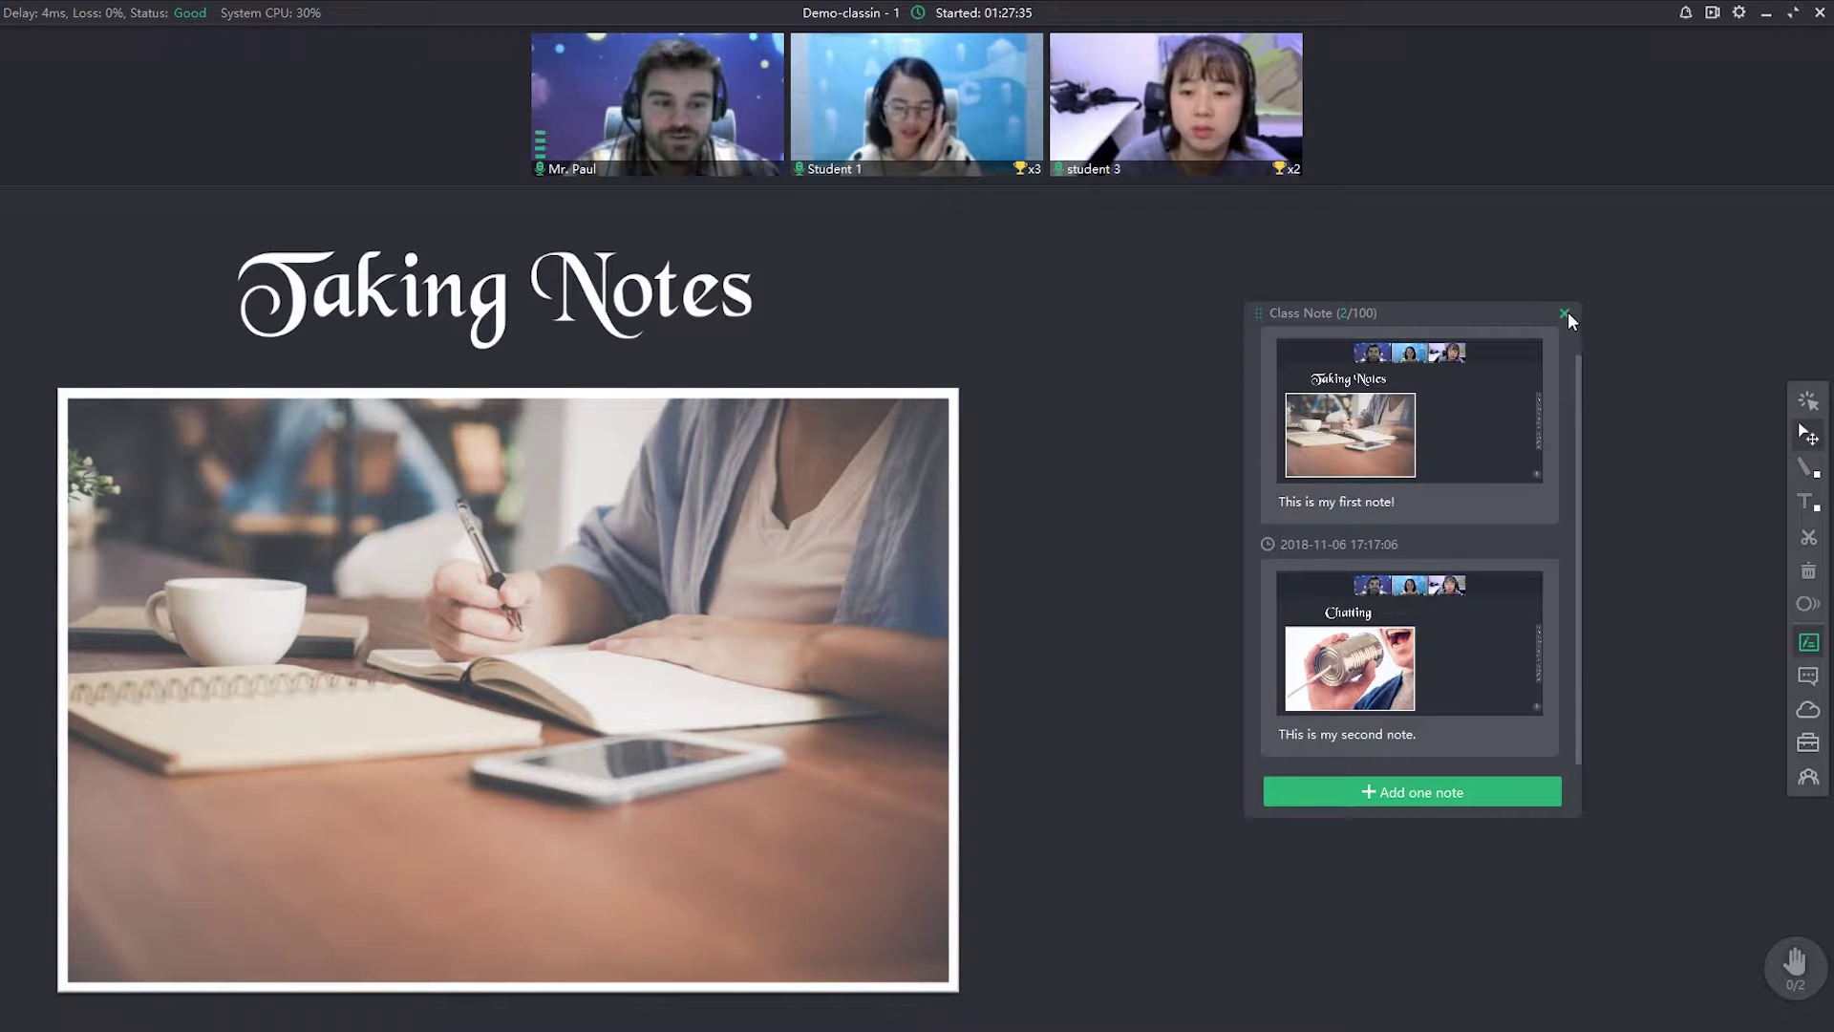
Delete both notes, confirming each deletion, and close the empty notes panel
{"action": "left_click", "coordinate": [1552, 547]}
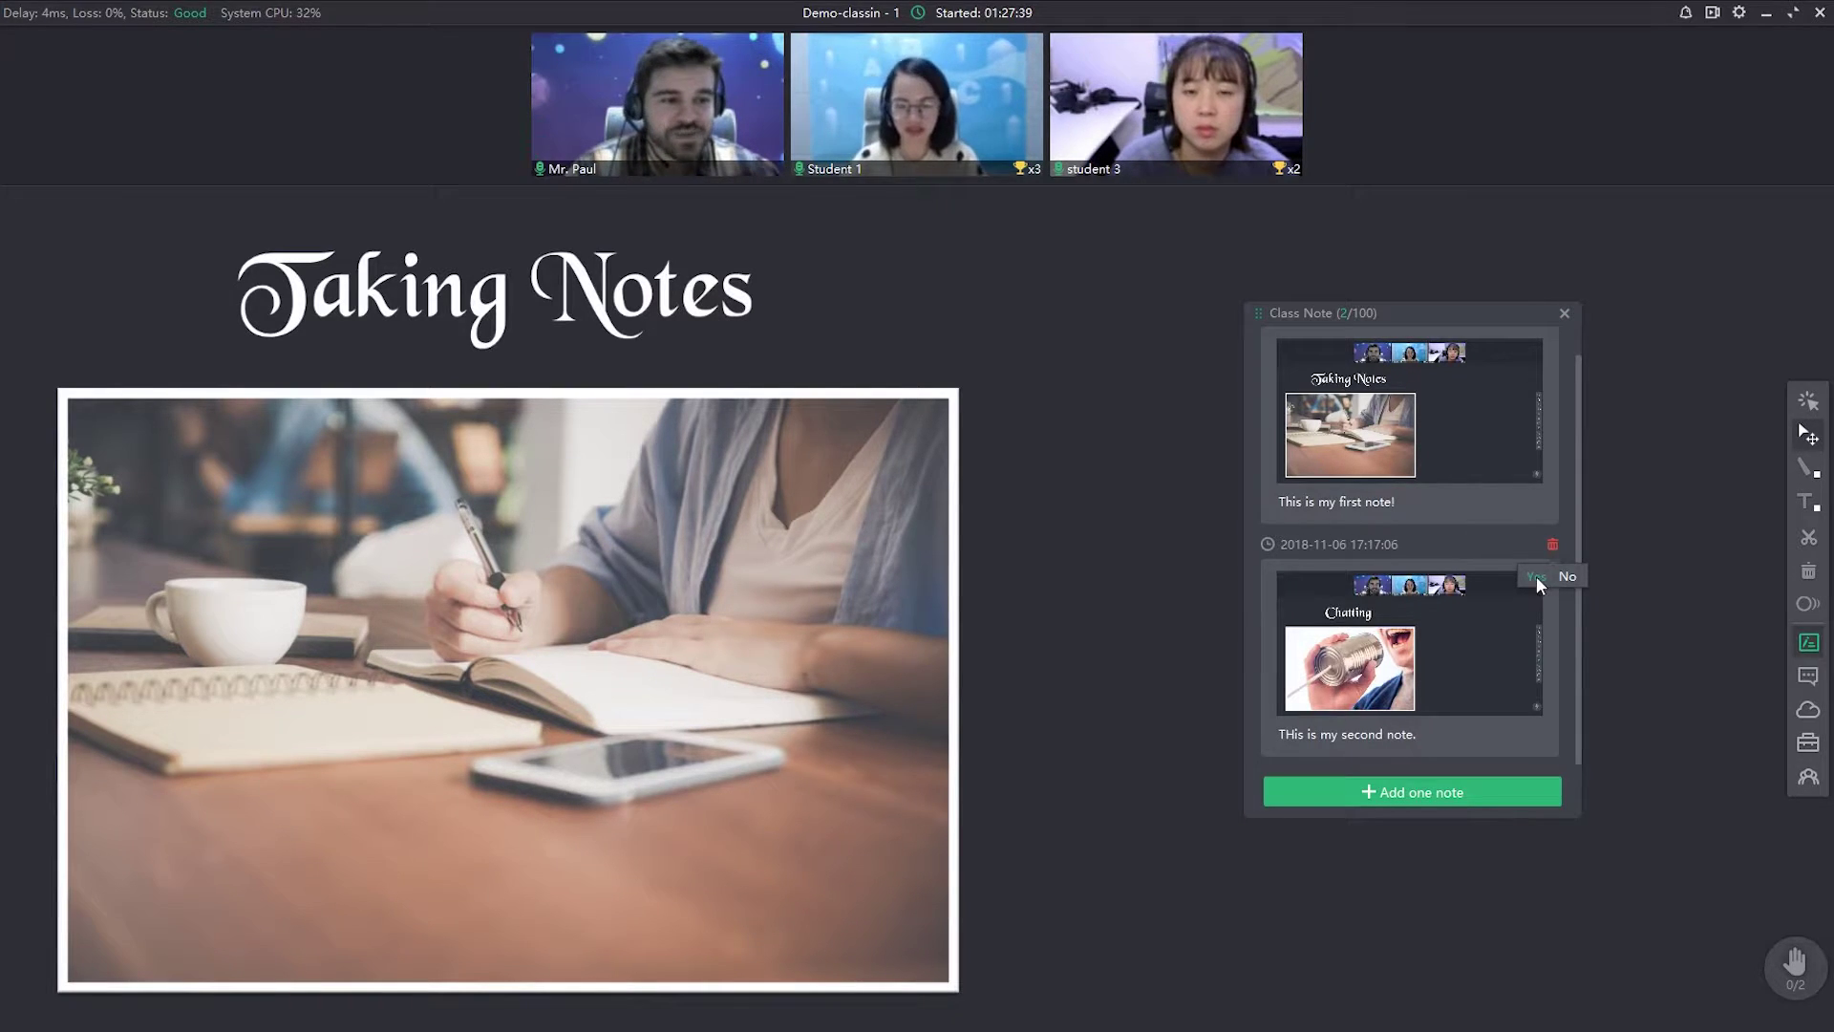
{"action": "left_click", "coordinate": [1536, 576]}
{"action": "left_click", "coordinate": [1555, 341]}
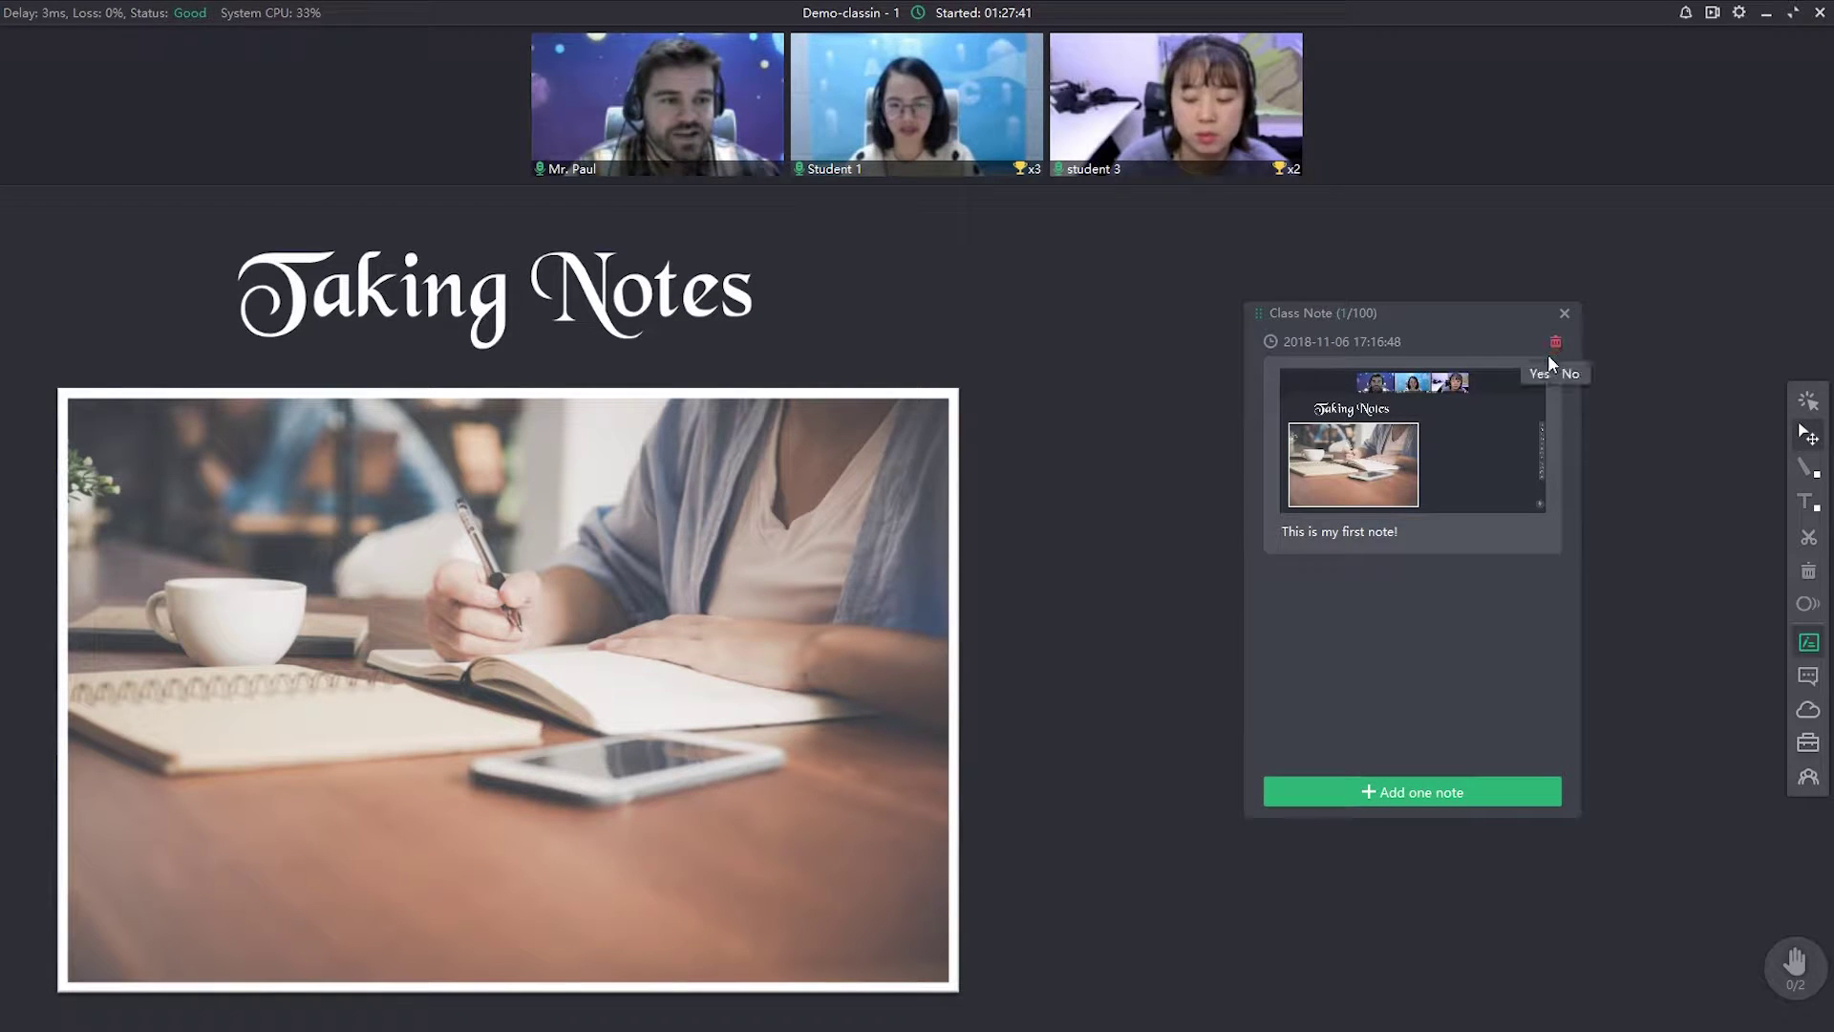
{"action": "left_click", "coordinate": [1538, 371]}
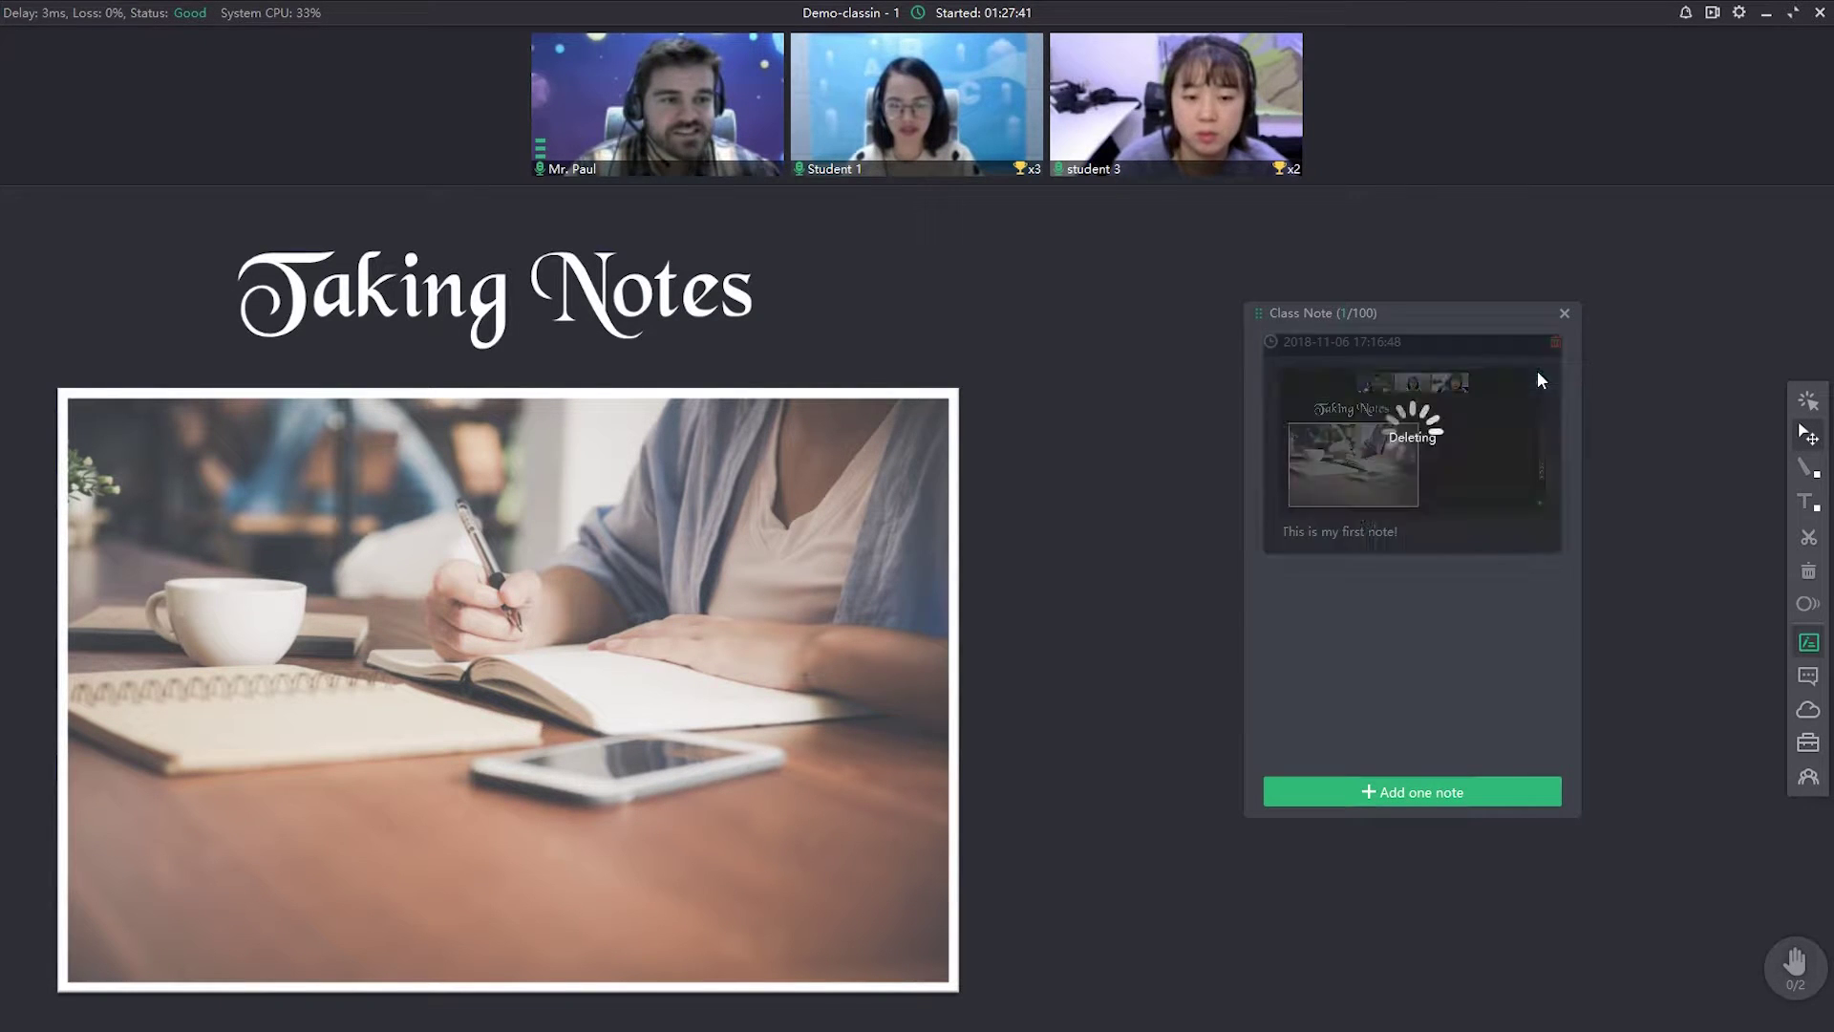
{"action": "left_click", "coordinate": [1565, 313]}
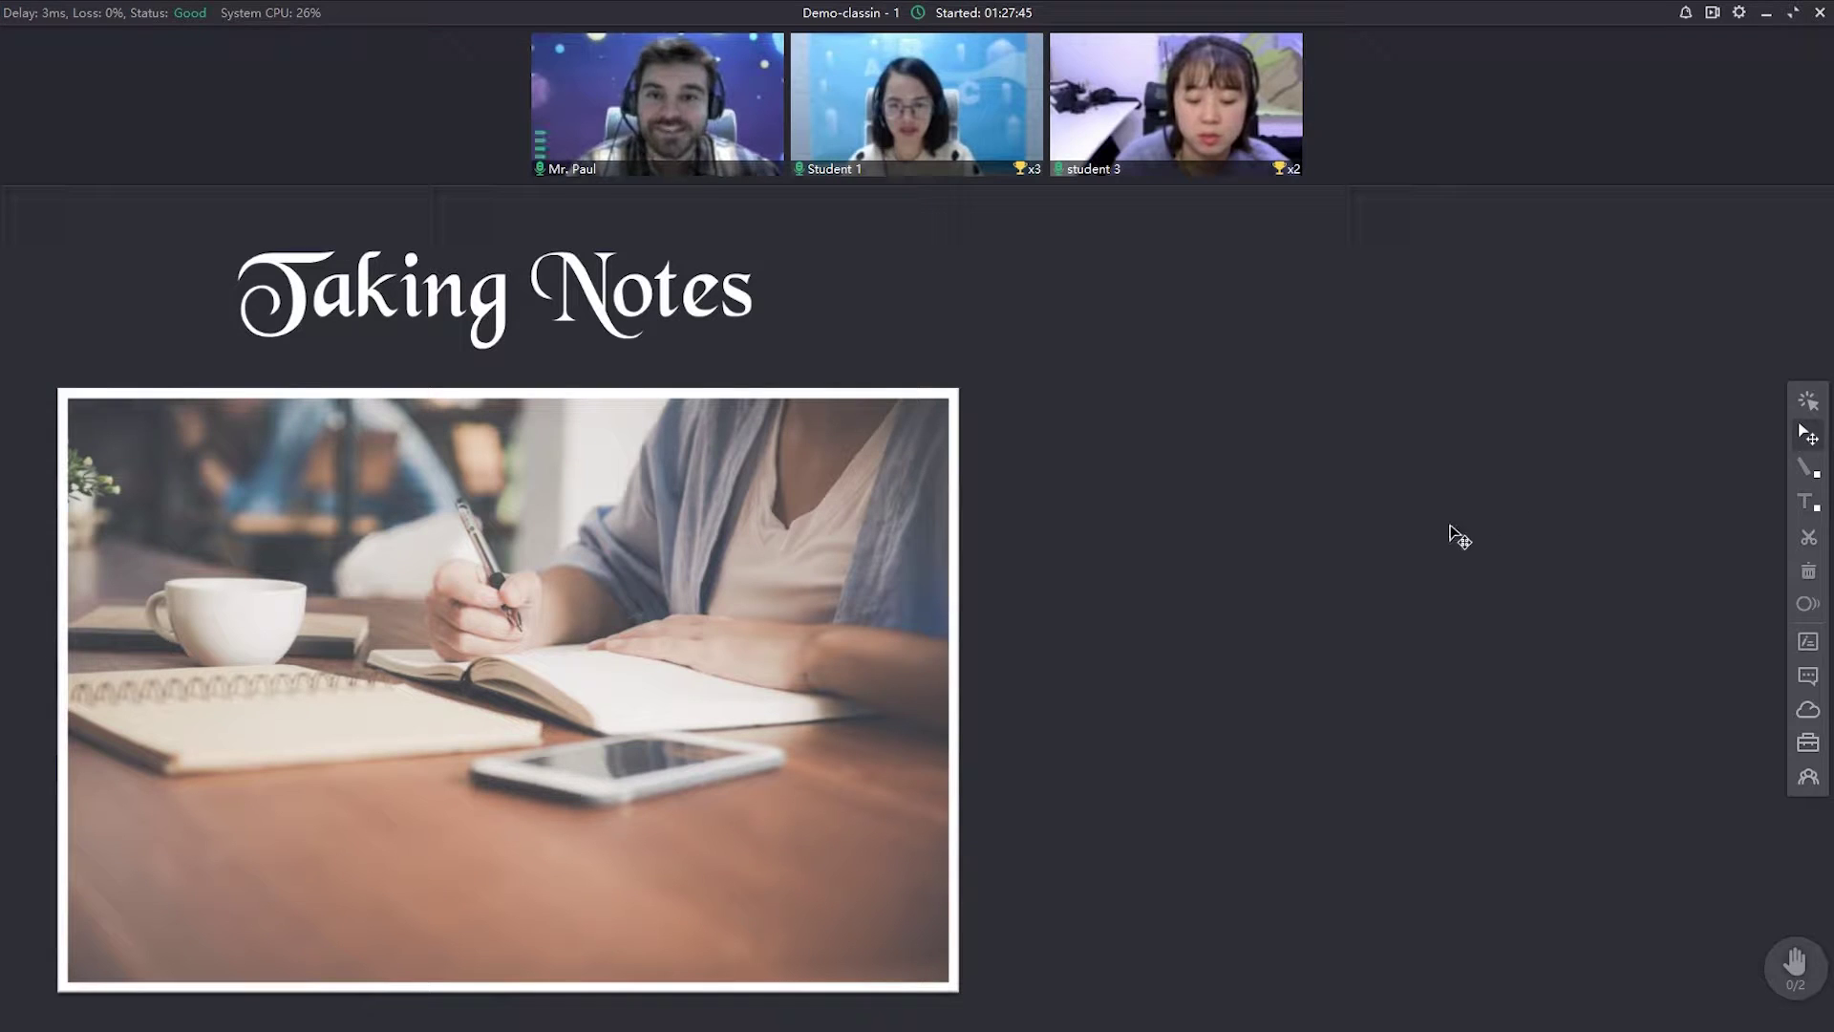
Scroll to the Chatting slide and open the class chat, moved left next to the slide
{"action": "scroll", "coordinate": [1321, 557], "scroll_direction": "down", "scroll_amount": 5}
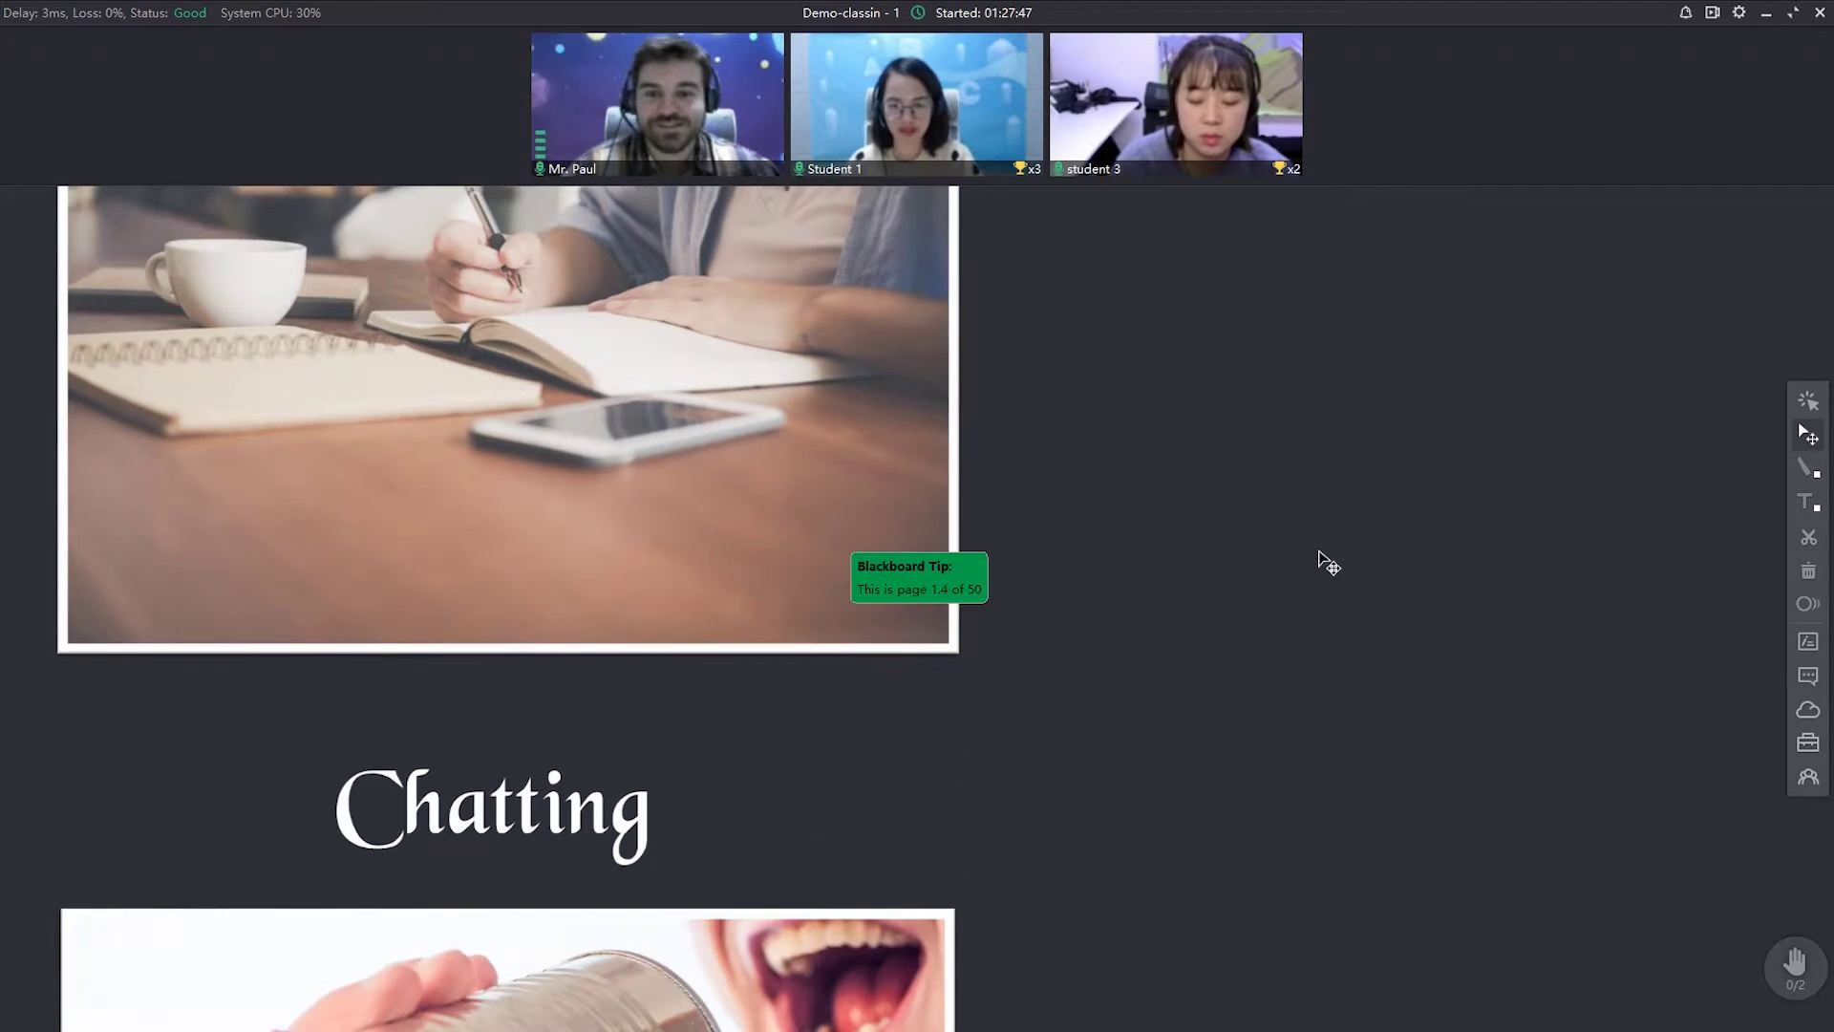
{"action": "scroll", "coordinate": [1327, 556], "scroll_direction": "down", "scroll_amount": 3}
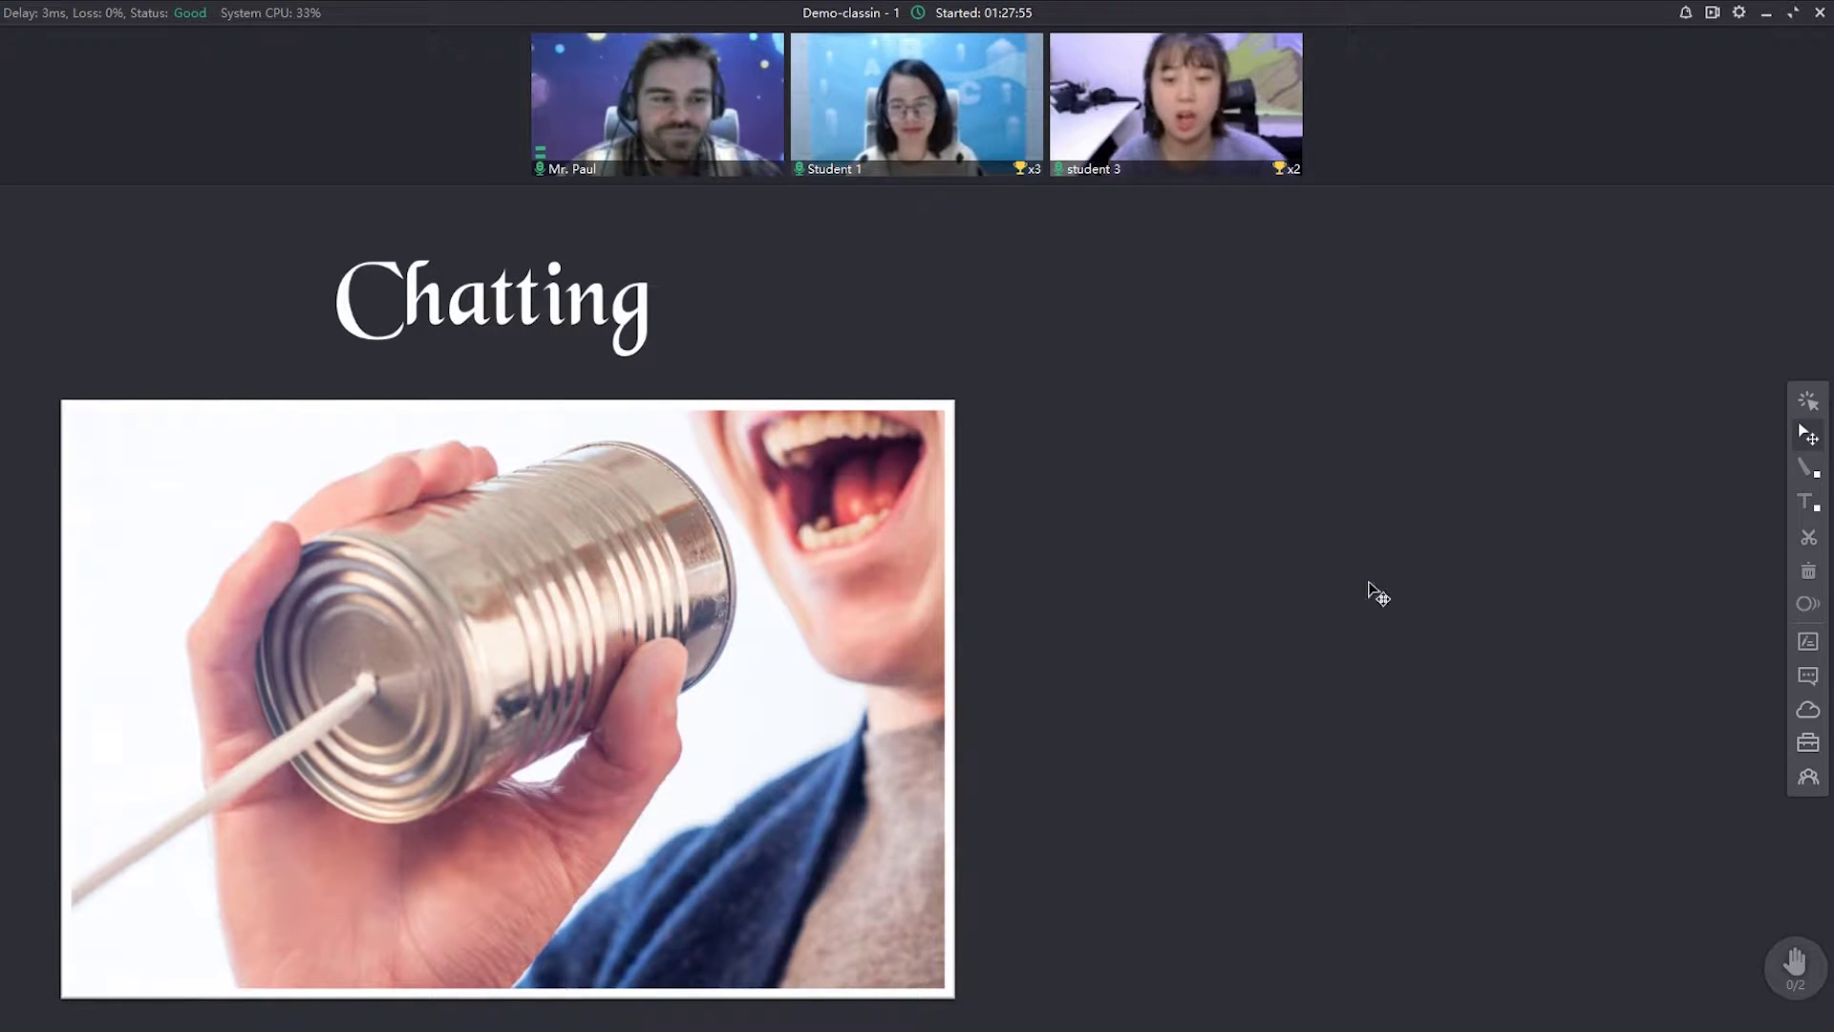
{"action": "left_click", "coordinate": [1808, 677]}
{"action": "left_click_drag", "start_coordinate": [1659, 367], "coordinate": [1433, 288]}
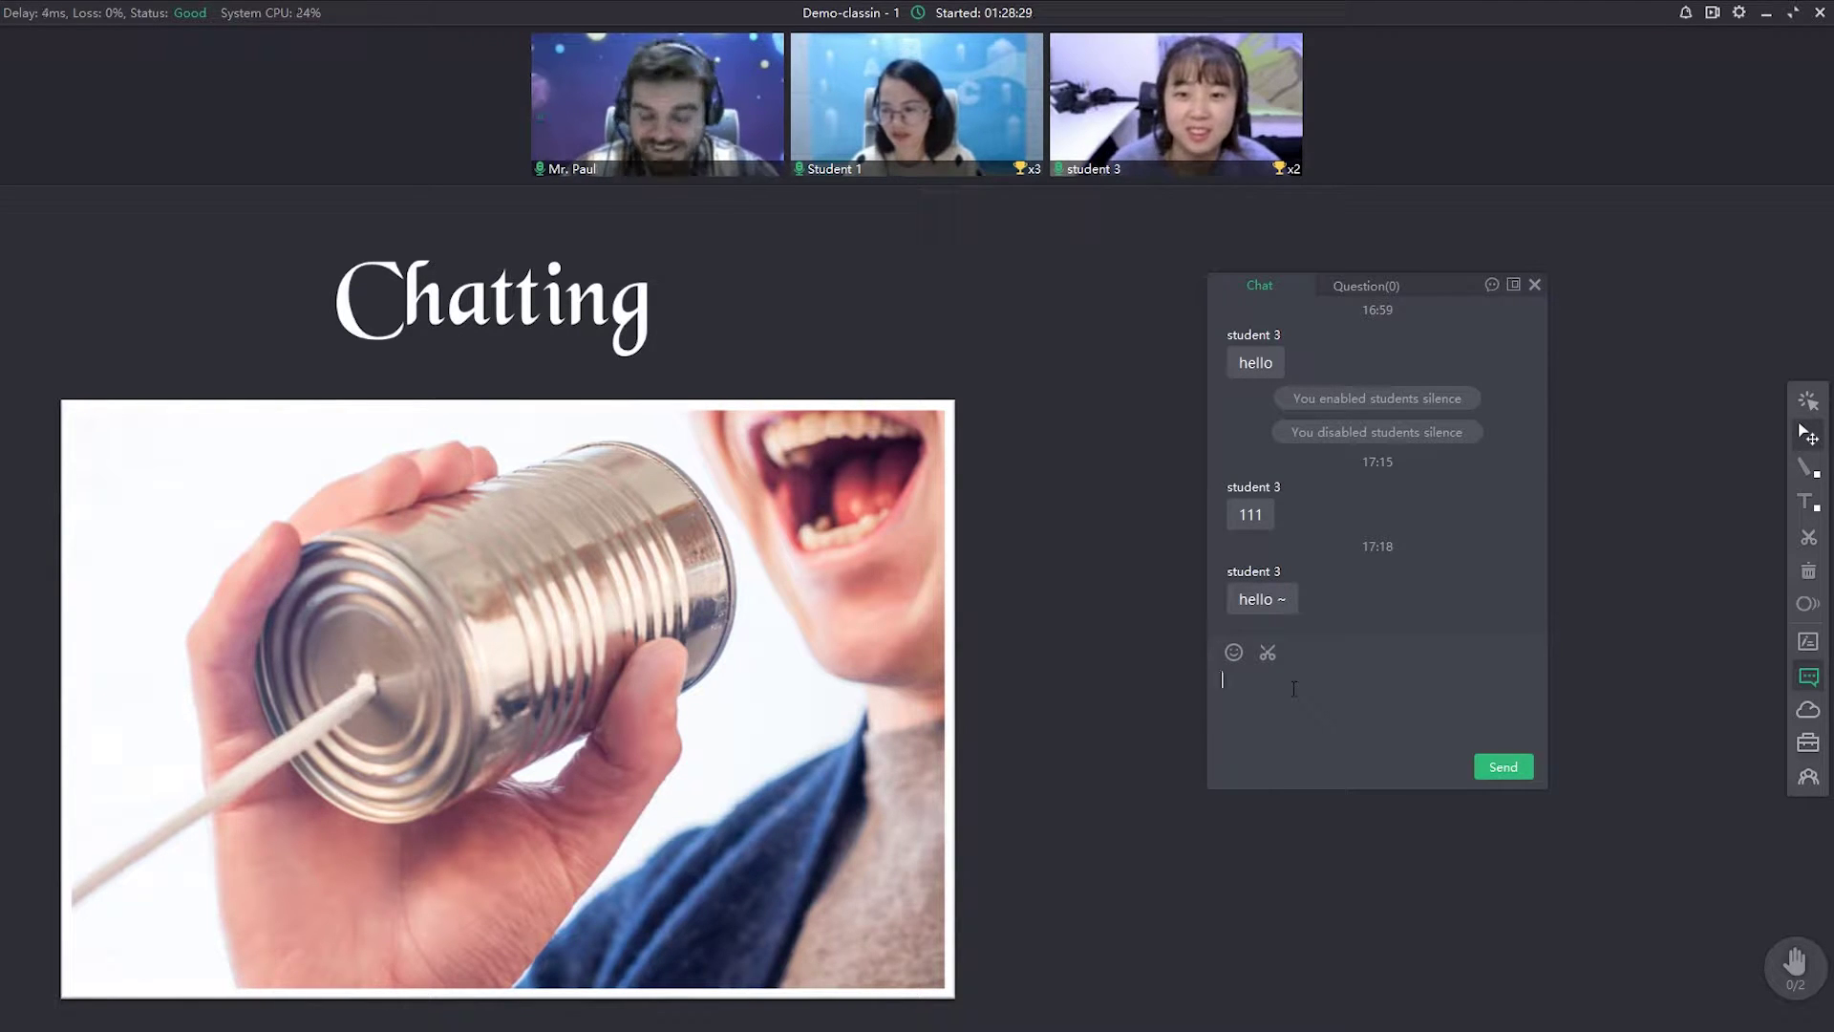
Send the greeting 'Hi seven' with a smiley emoji in the class chat
{"action": "type", "text": "H"}
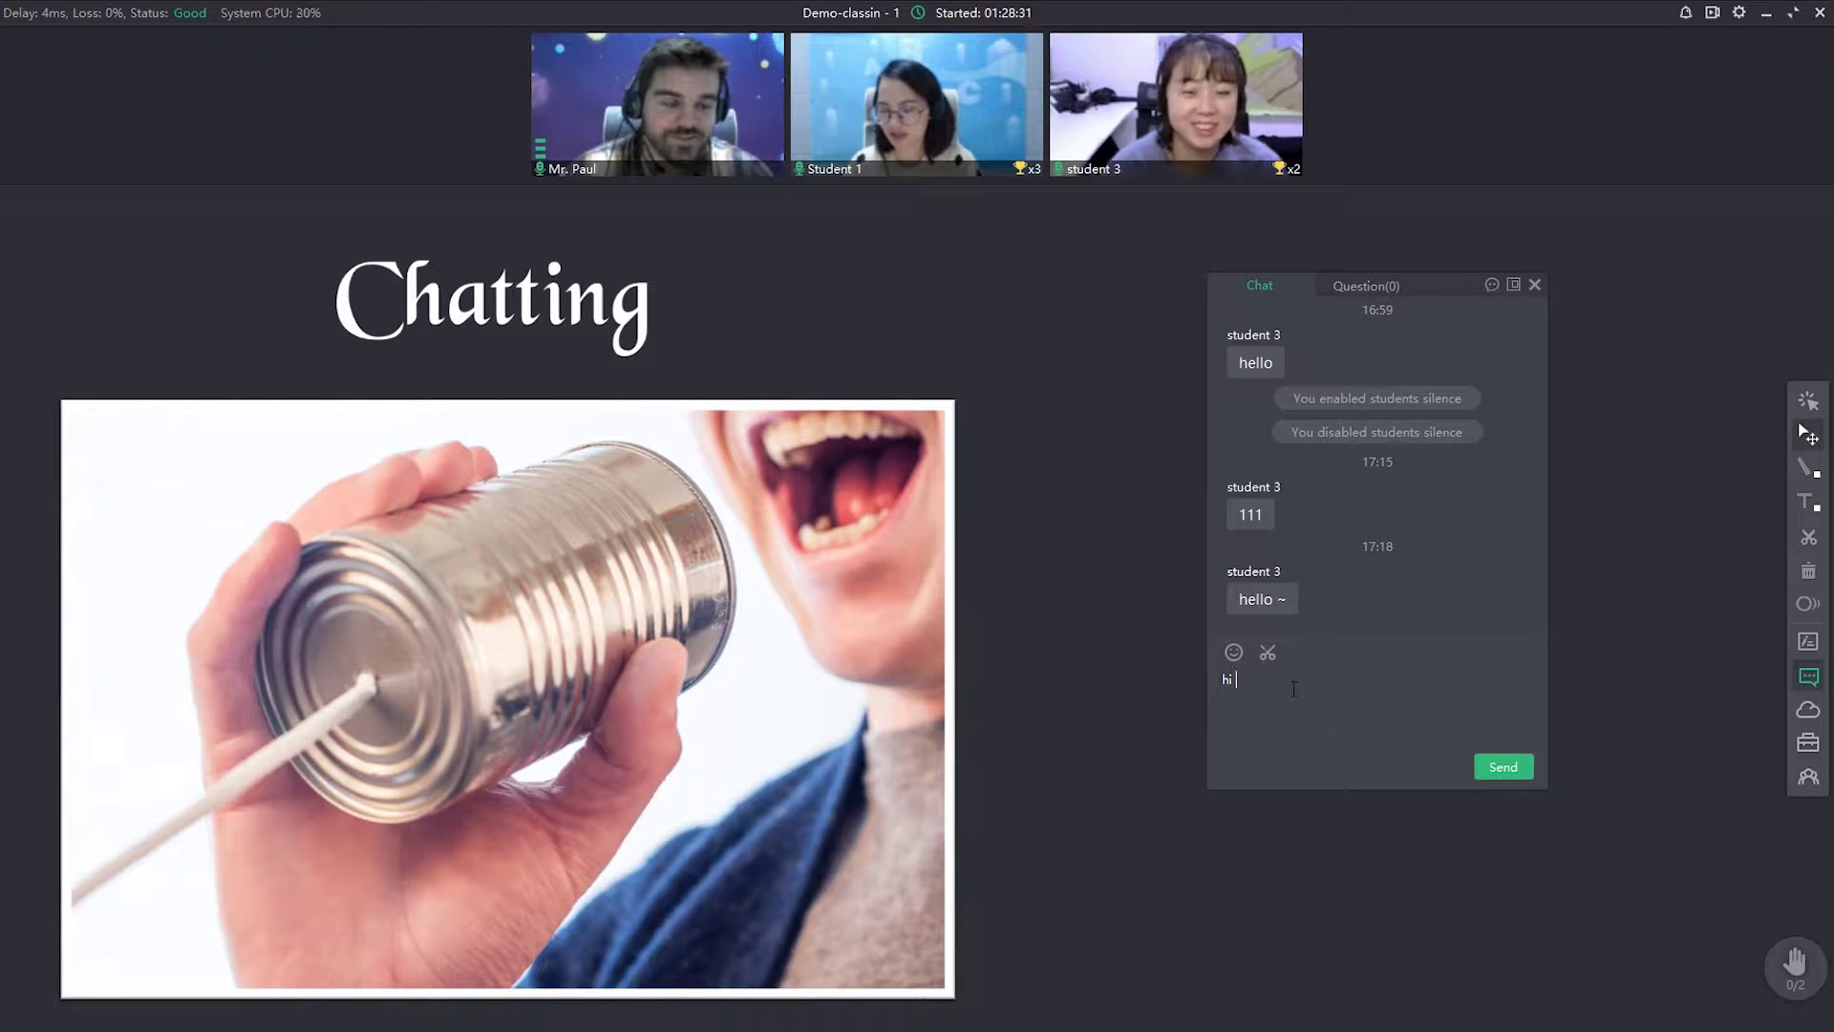
{"action": "type", "text": "i seven"}
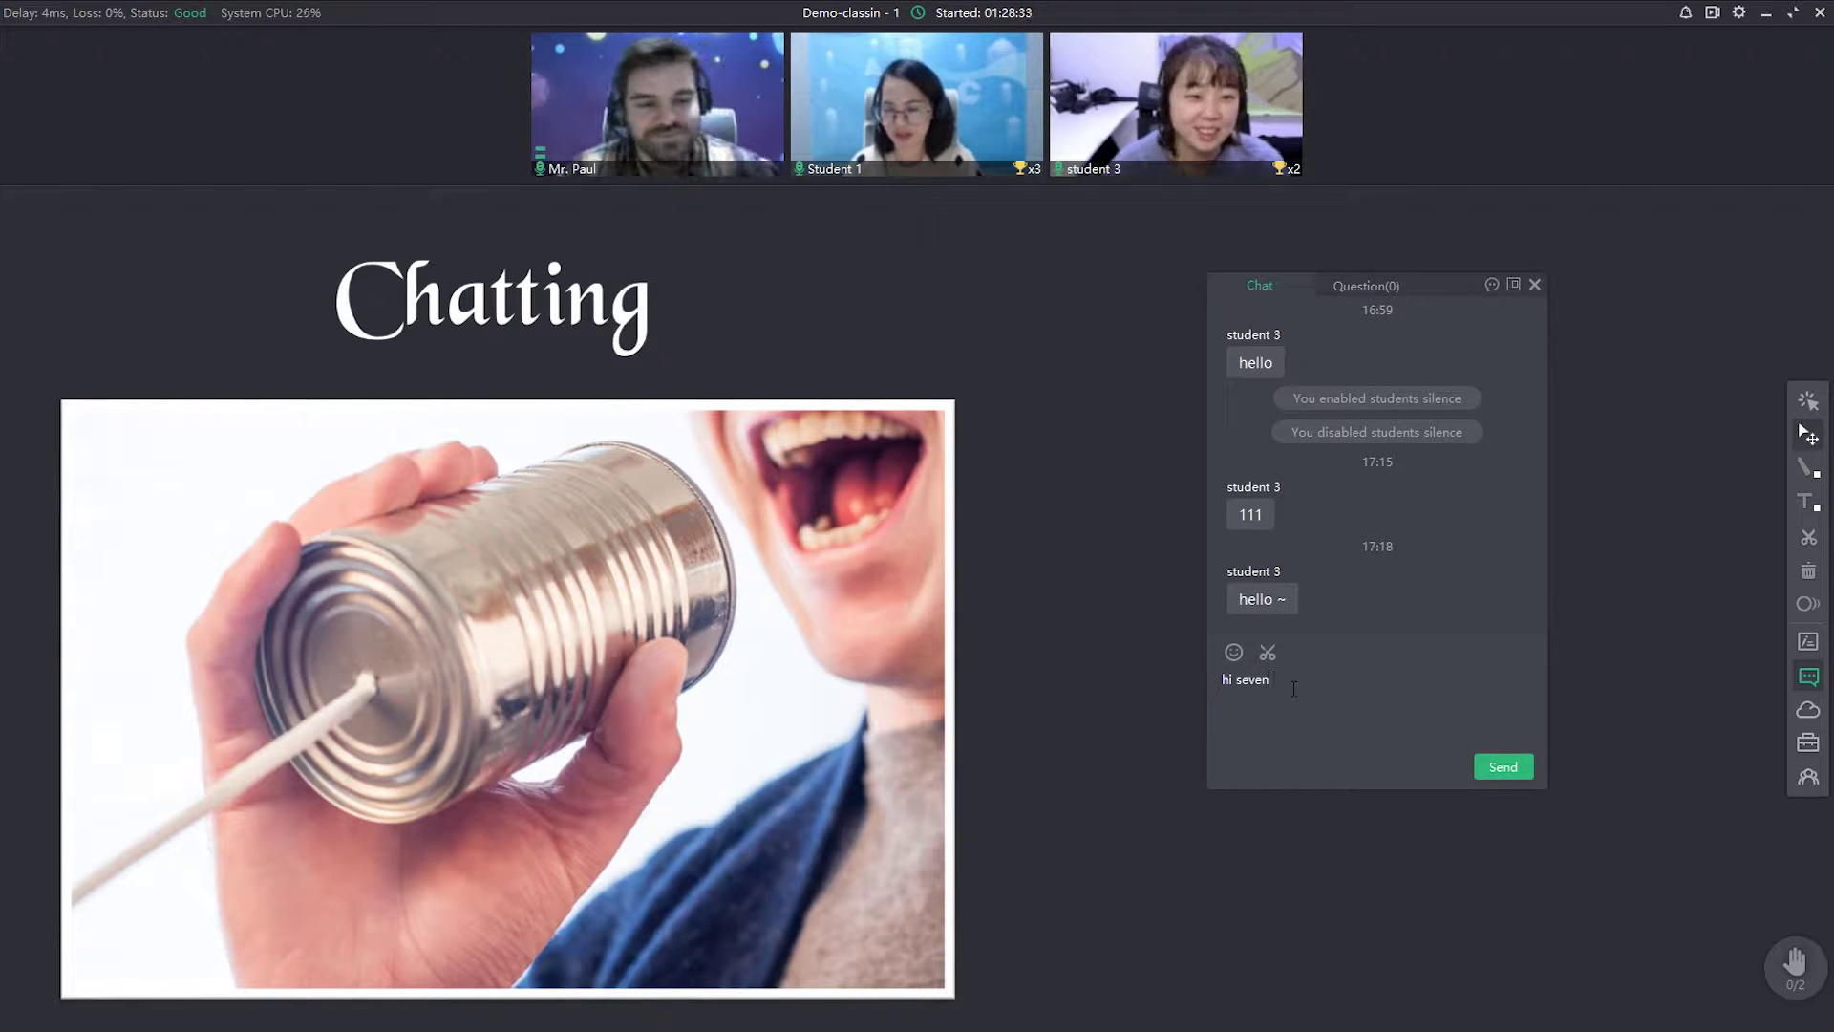
{"action": "left_click", "coordinate": [1229, 651]}
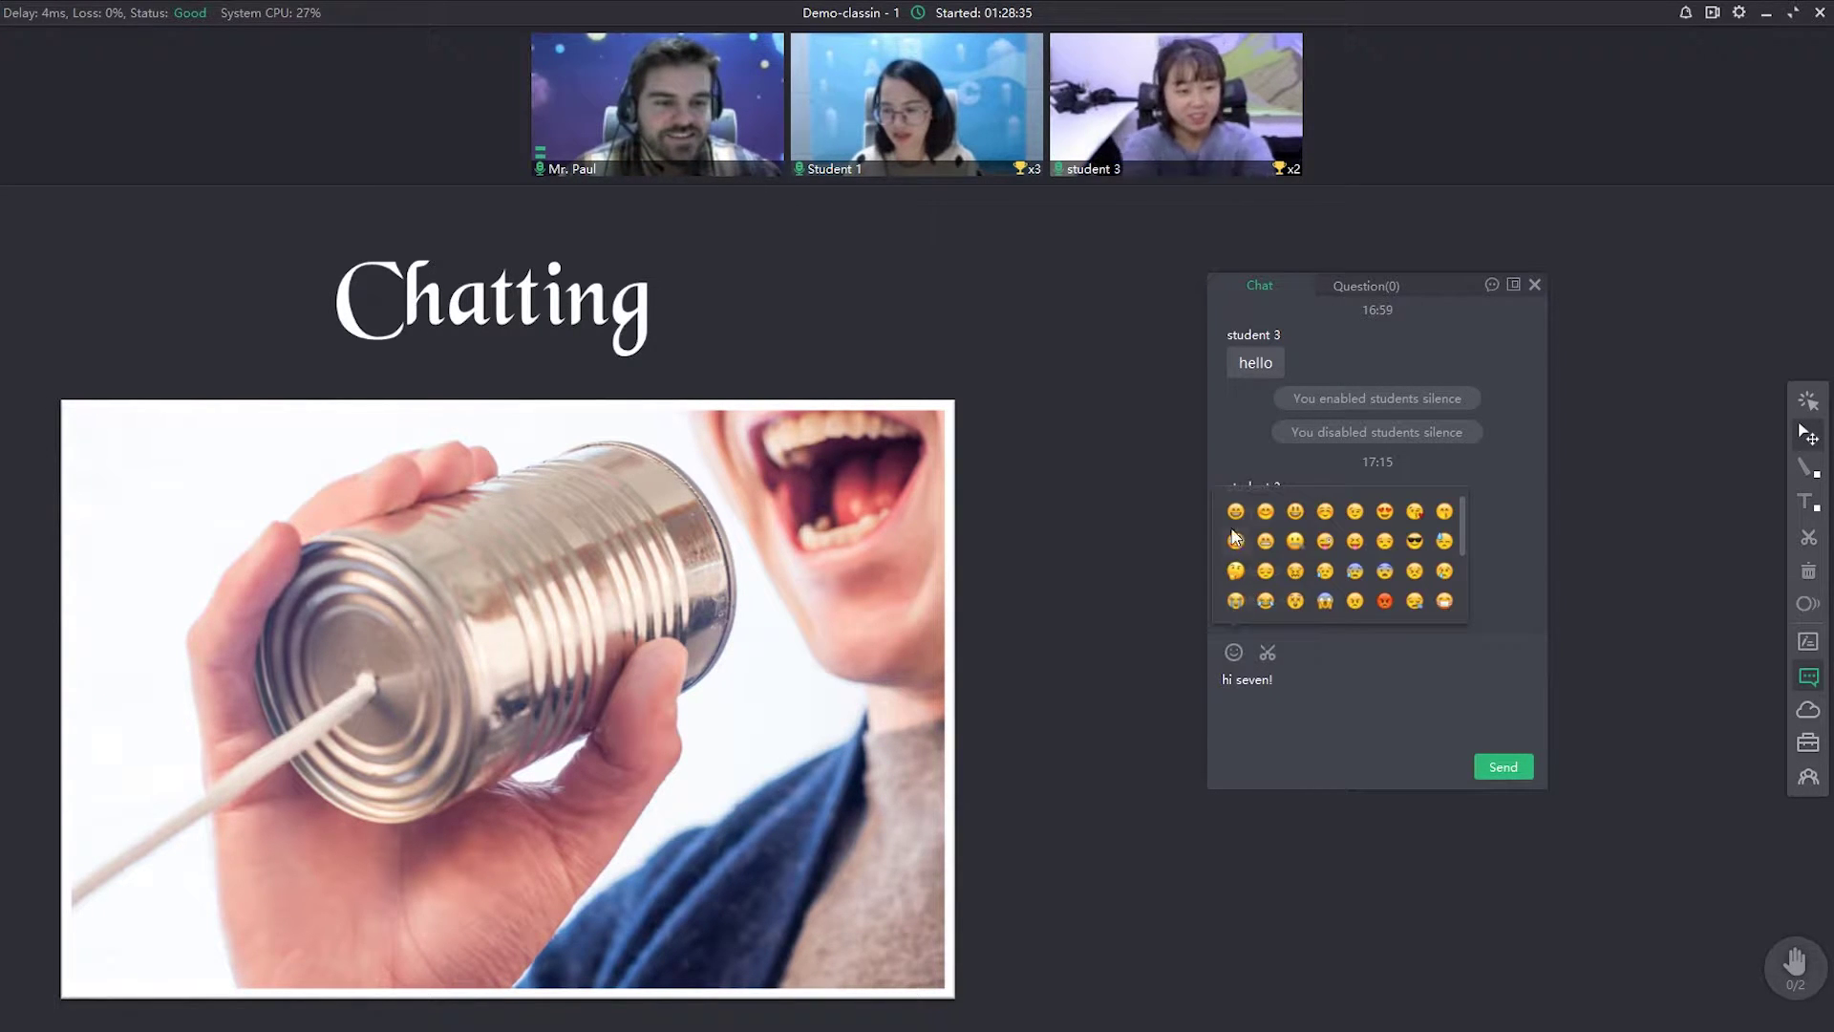
{"action": "left_click", "coordinate": [1271, 573]}
{"action": "left_click", "coordinate": [1488, 770]}
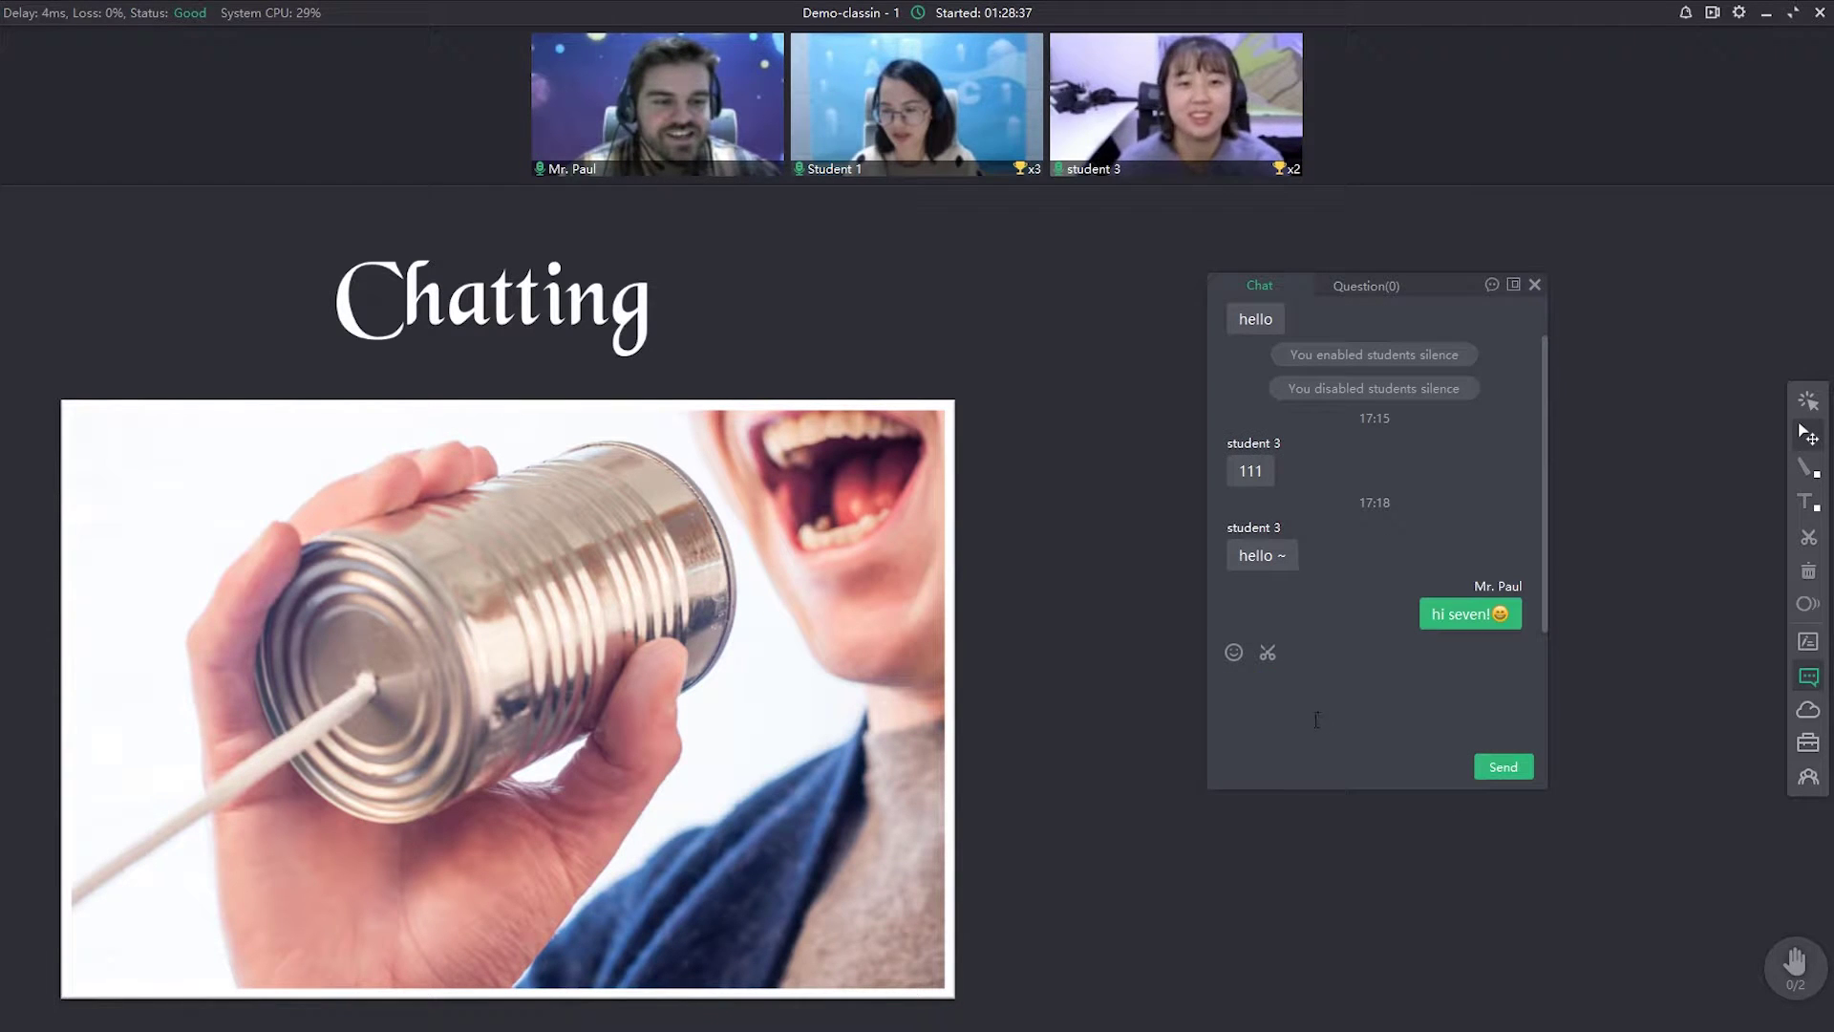
Capture the Chatting slide as a screenshot and send it in the chat
{"action": "left_click", "coordinate": [1264, 657]}
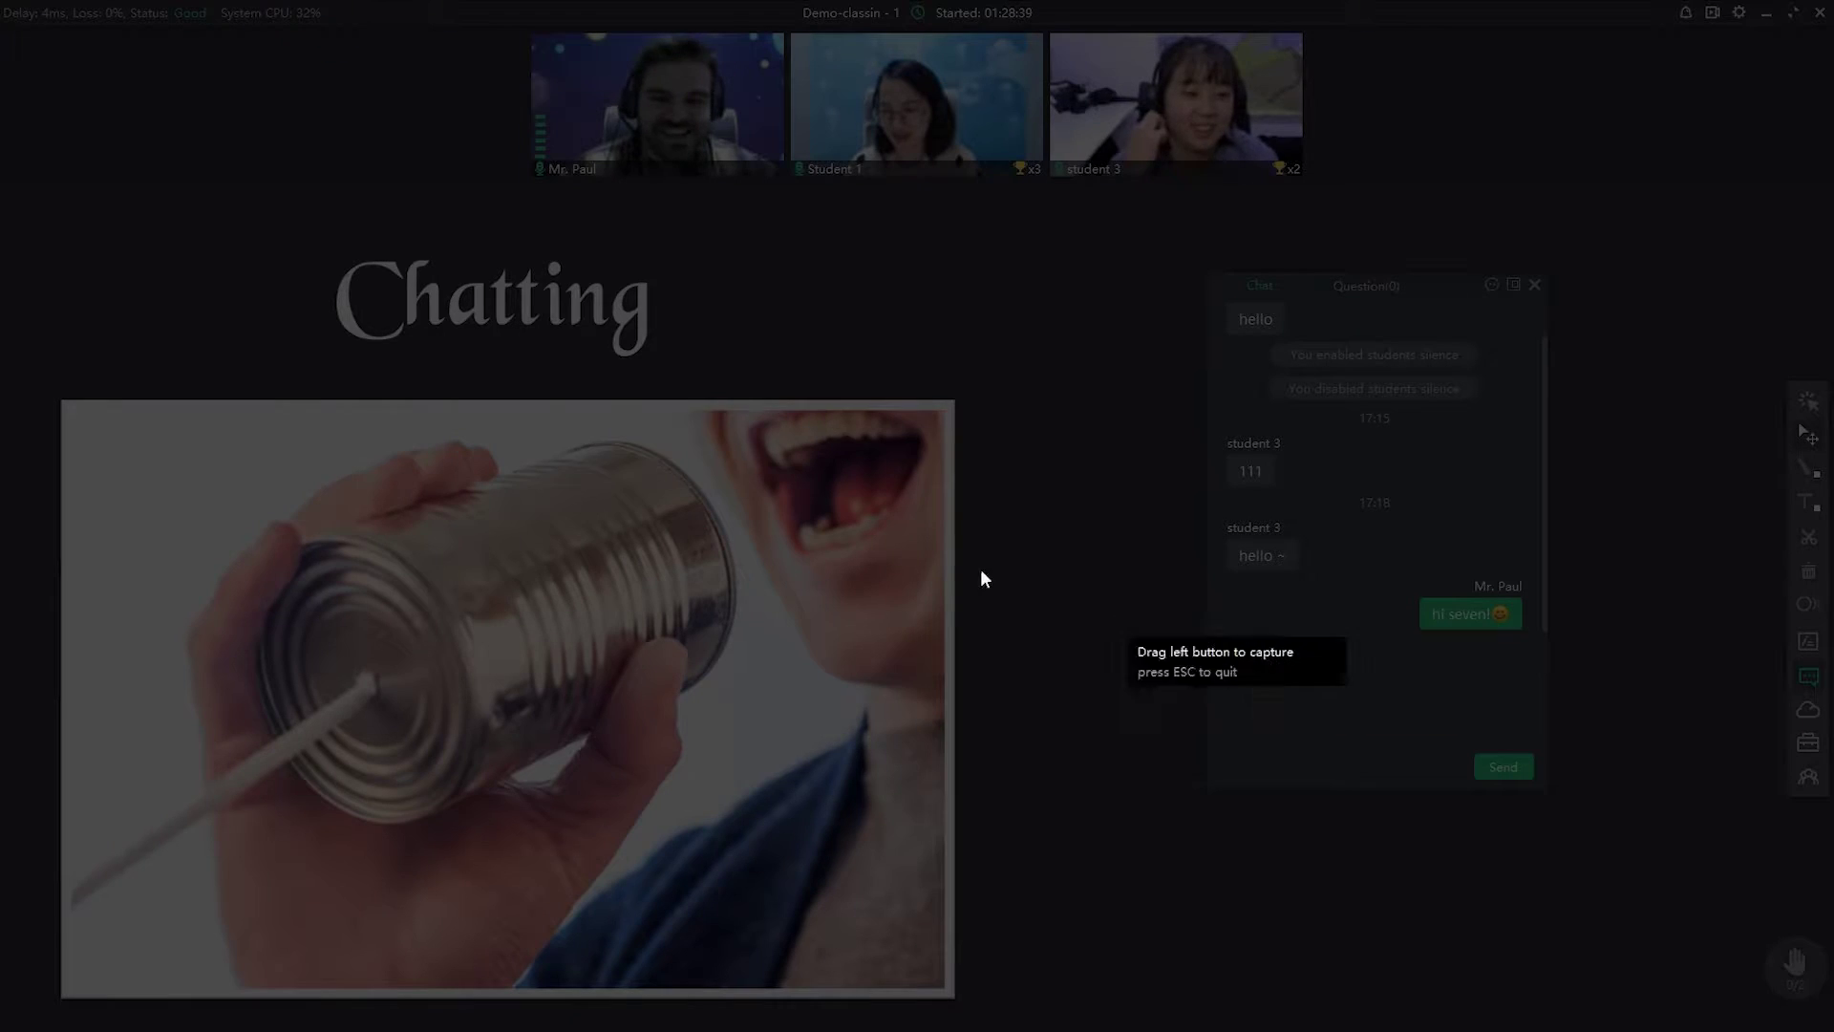
{"action": "left_click_drag", "start_coordinate": [27, 230], "coordinate": [990, 1010]}
{"action": "left_click", "coordinate": [876, 1022]}
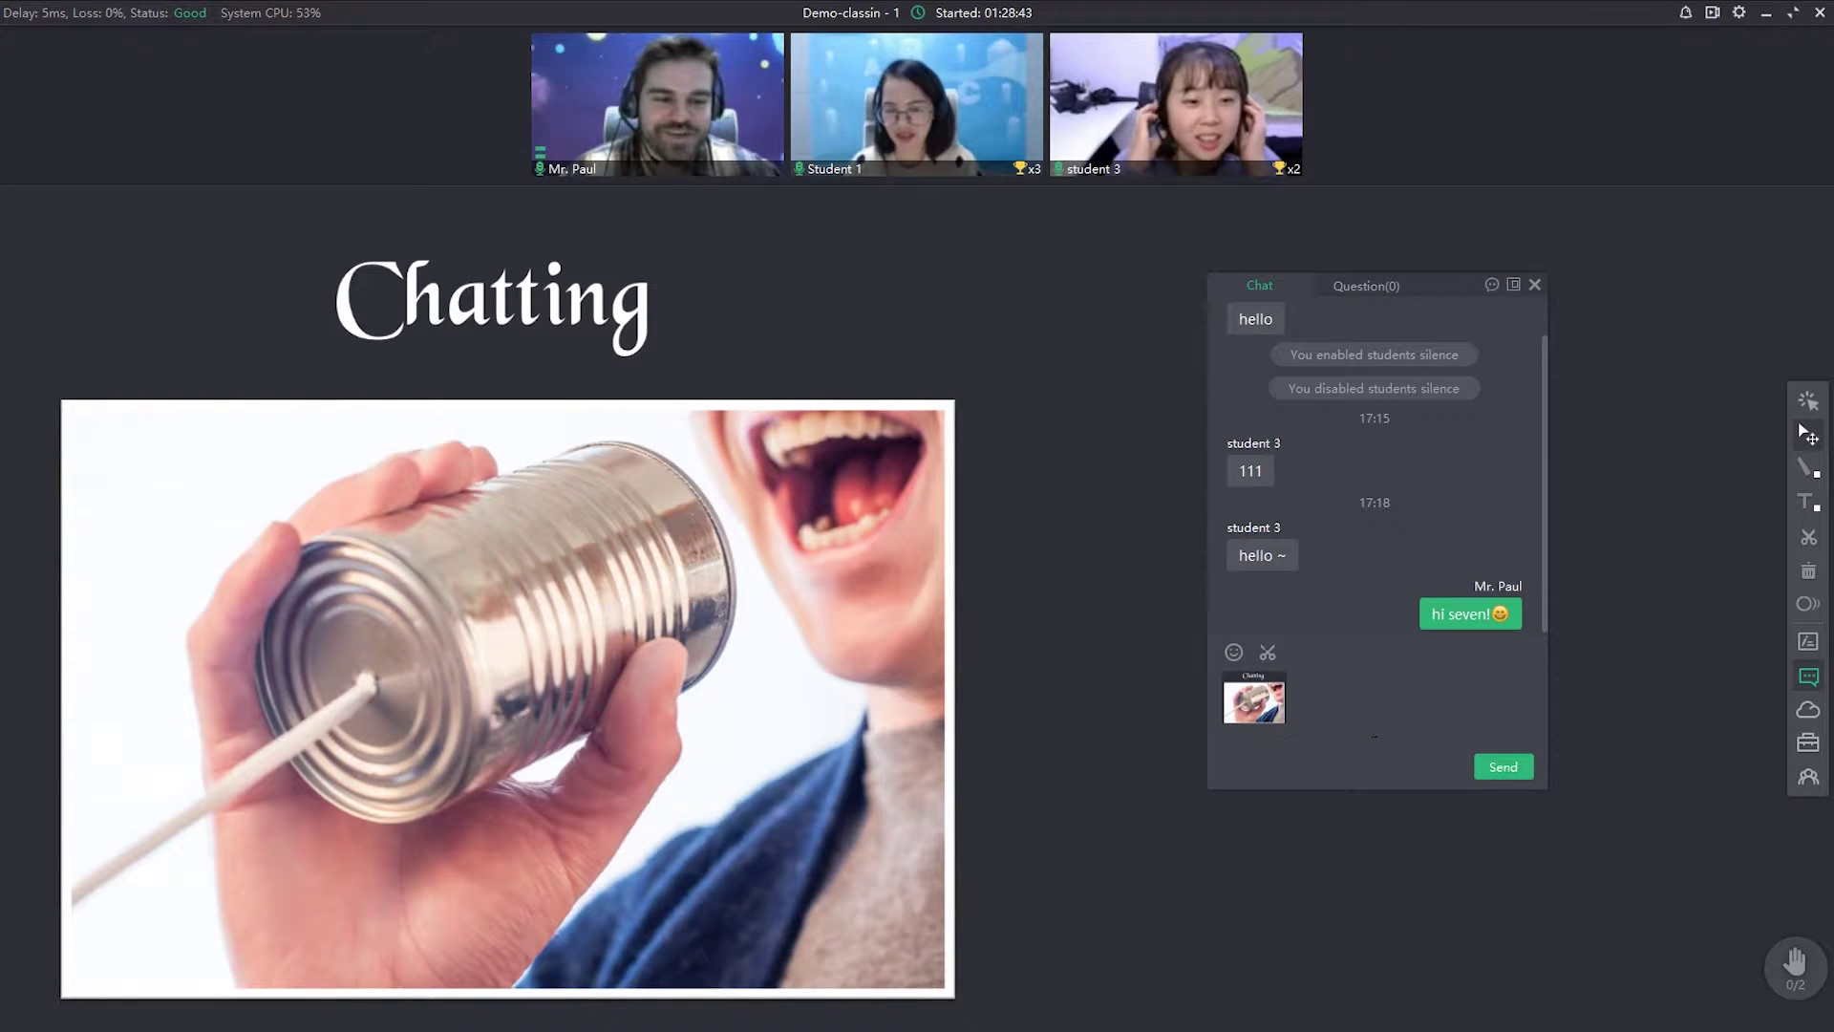
{"action": "left_click", "coordinate": [1517, 766]}
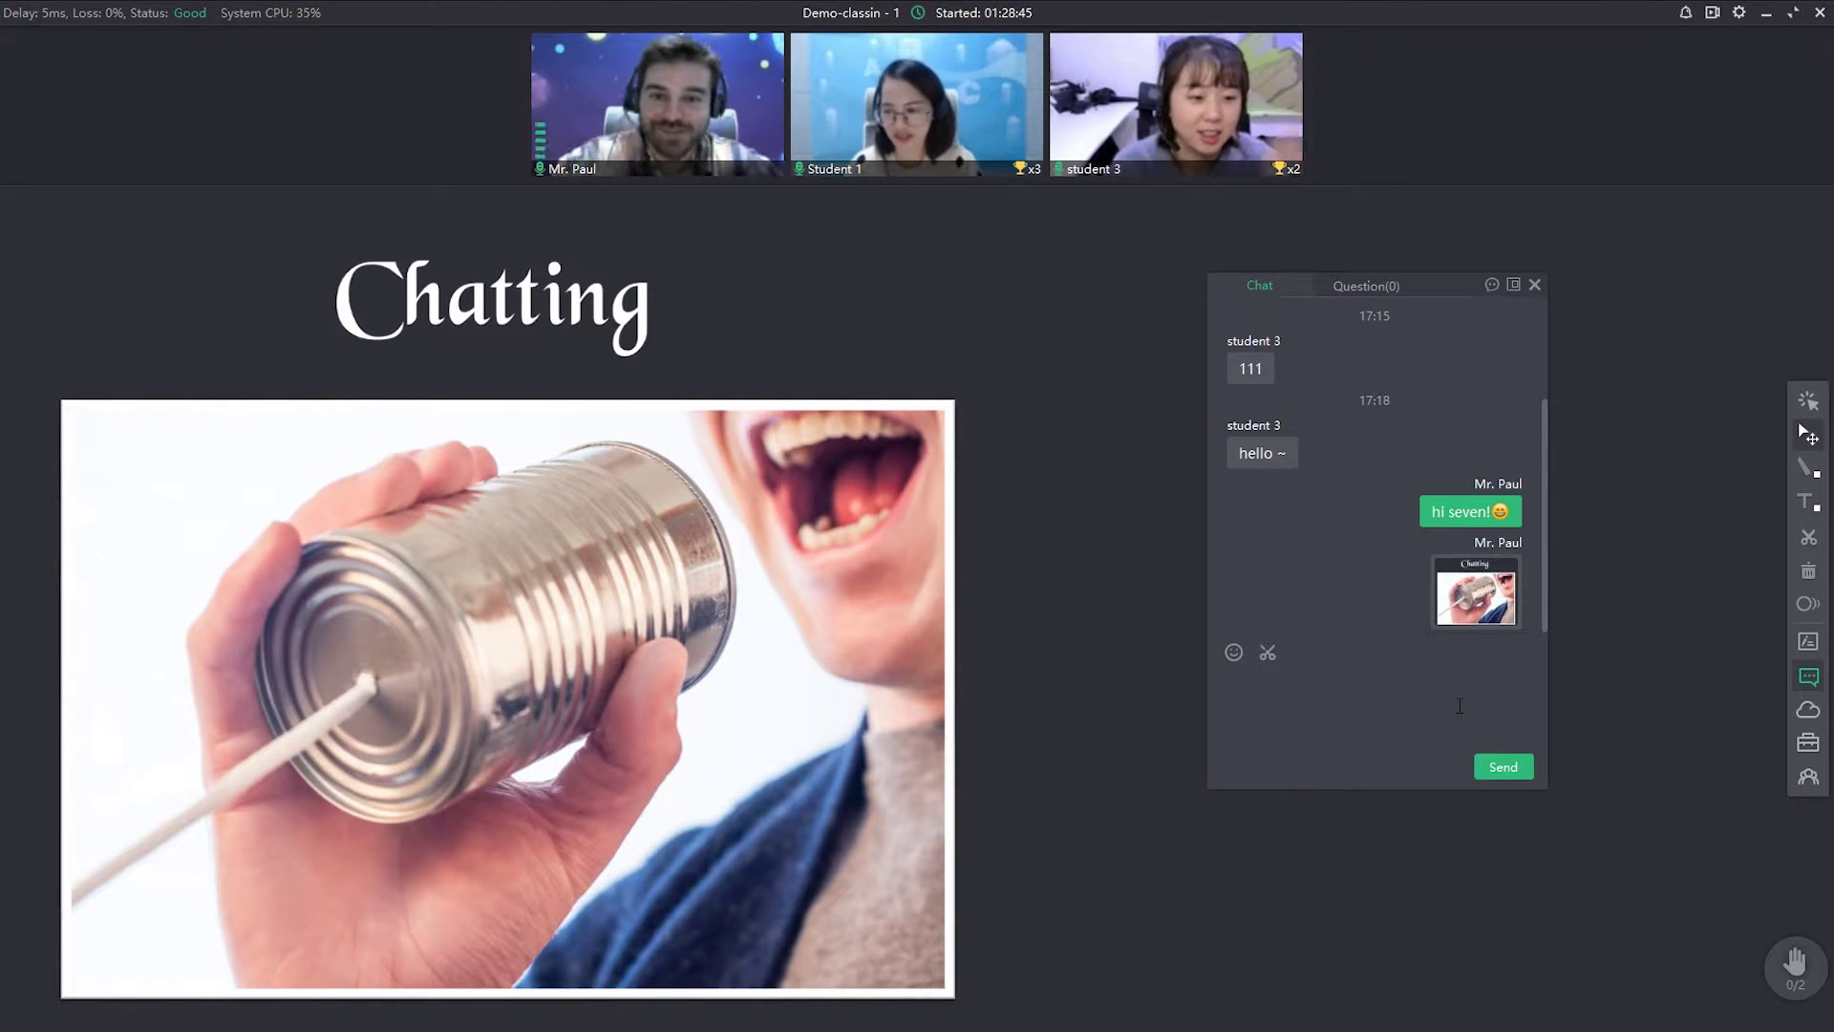
{"action": "mouse_move", "coordinate": [1267, 652]}
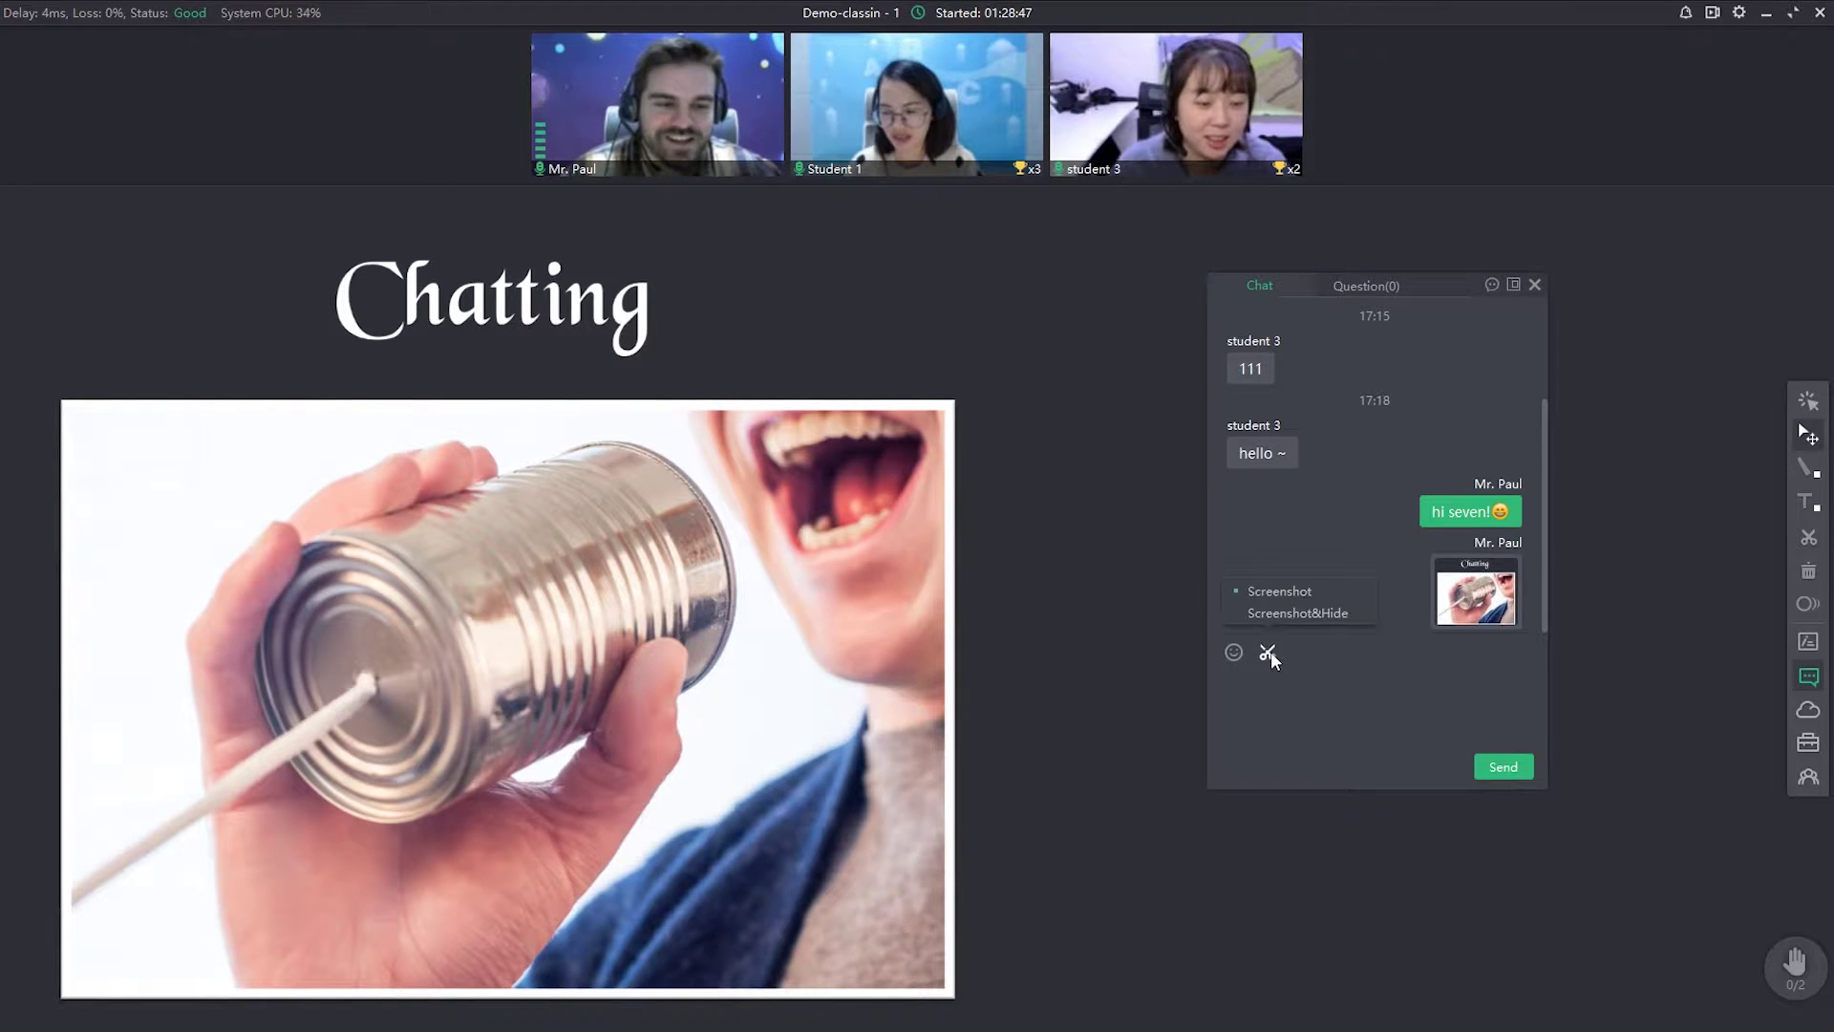
Use Screenshot&Hide to capture part of the desktop and send it to the chat
{"action": "left_click", "coordinate": [1280, 614]}
{"action": "left_click_drag", "start_coordinate": [1179, 279], "coordinate": [1678, 880]}
{"action": "left_click", "coordinate": [1585, 886]}
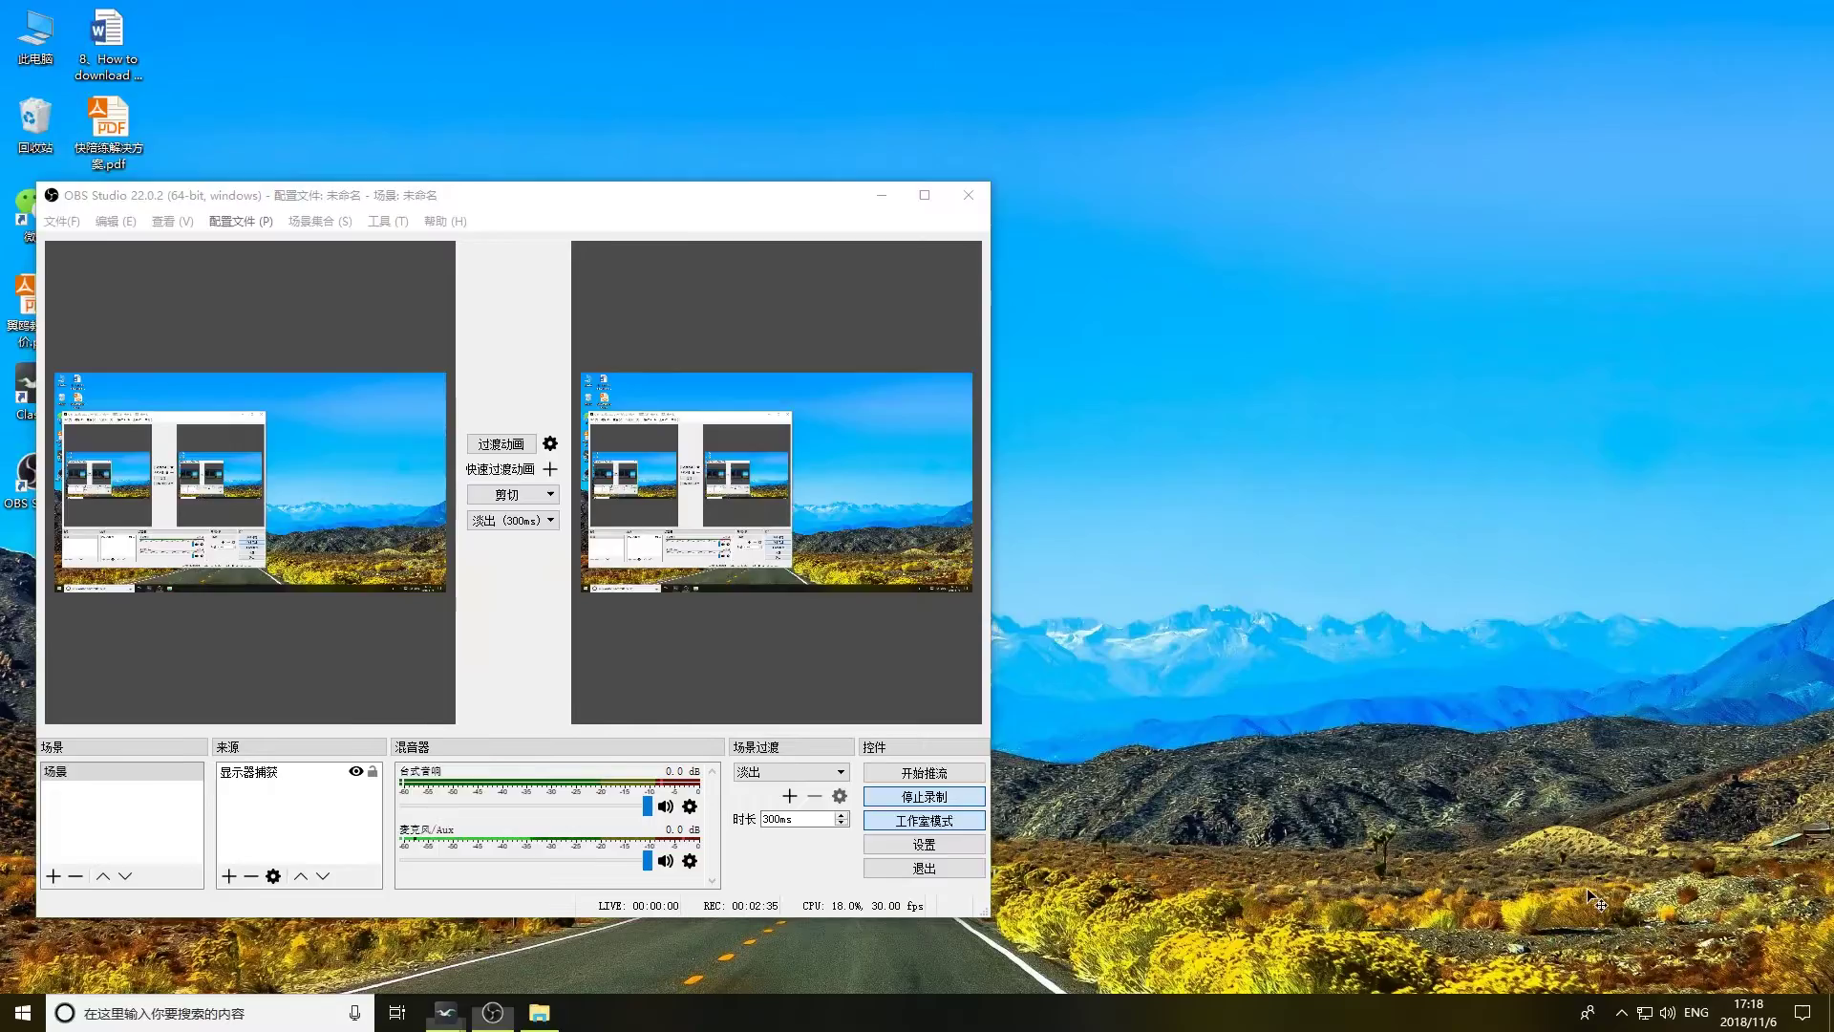
{"action": "left_click", "coordinate": [1503, 766]}
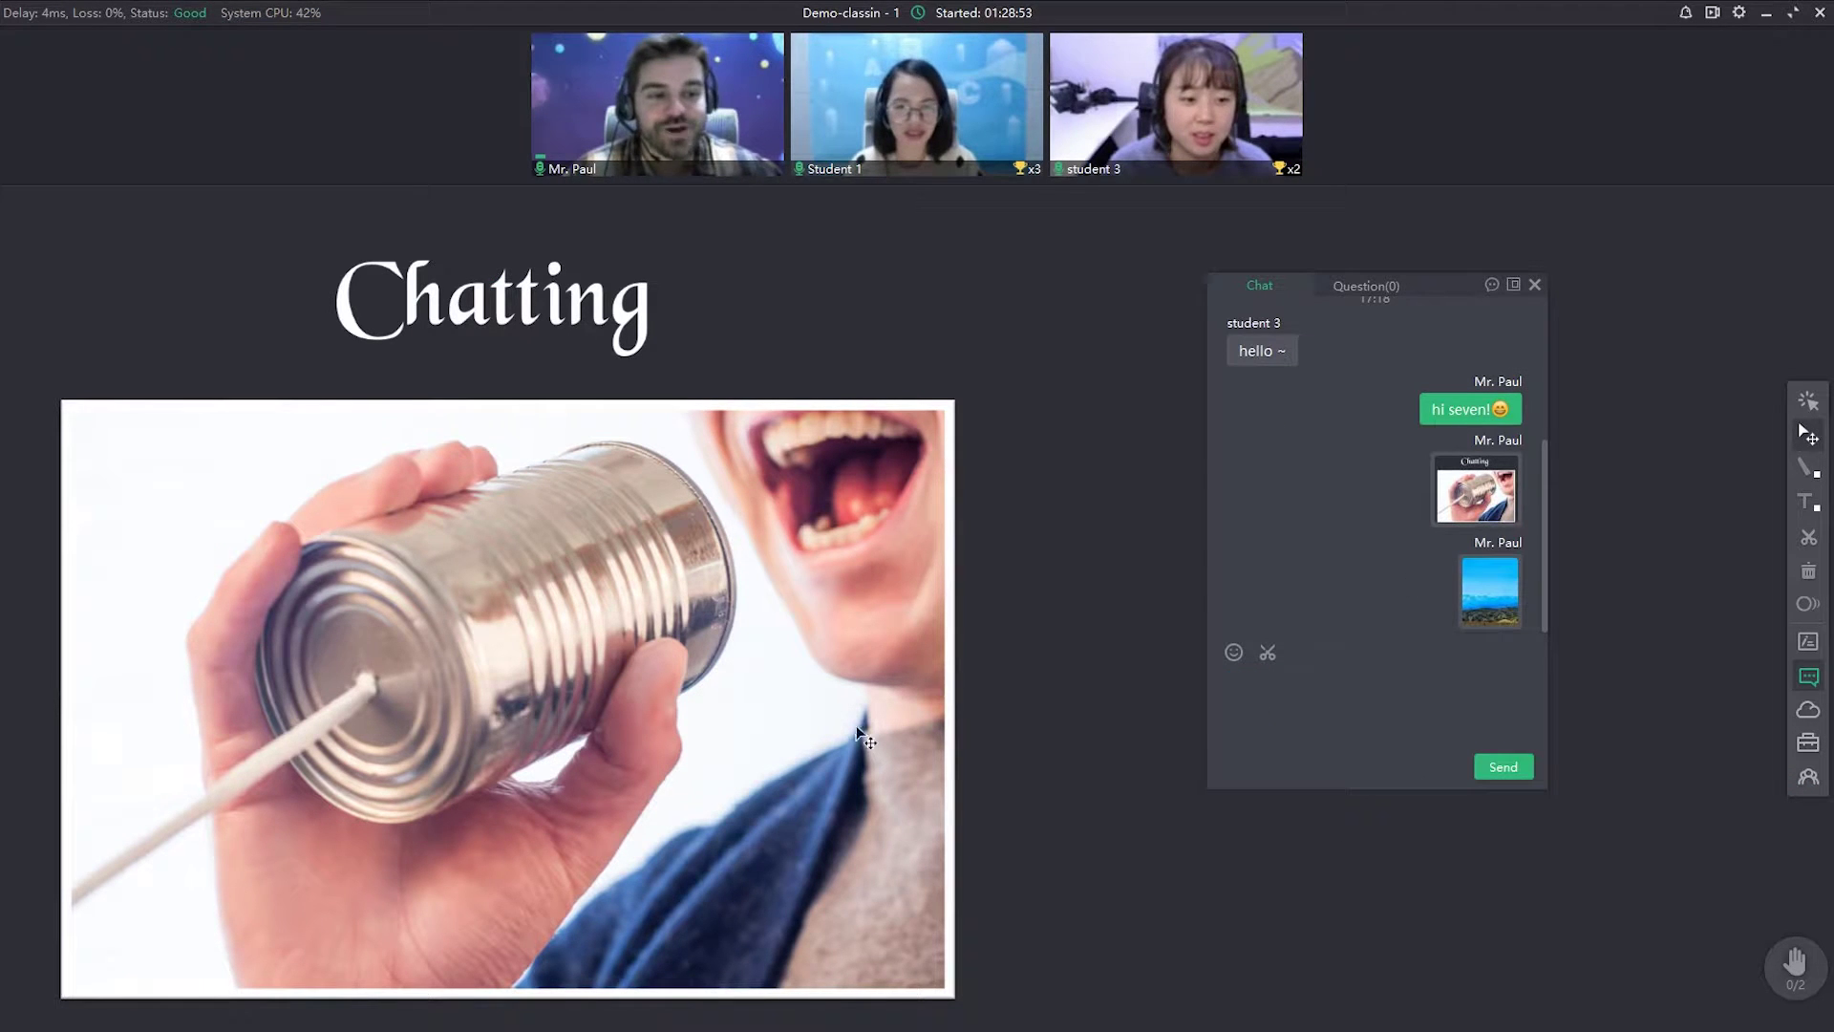
Preview the earlier slide screenshot enlarged, close it, and shift the chat panel right
{"action": "mouse_move", "coordinate": [1472, 495]}
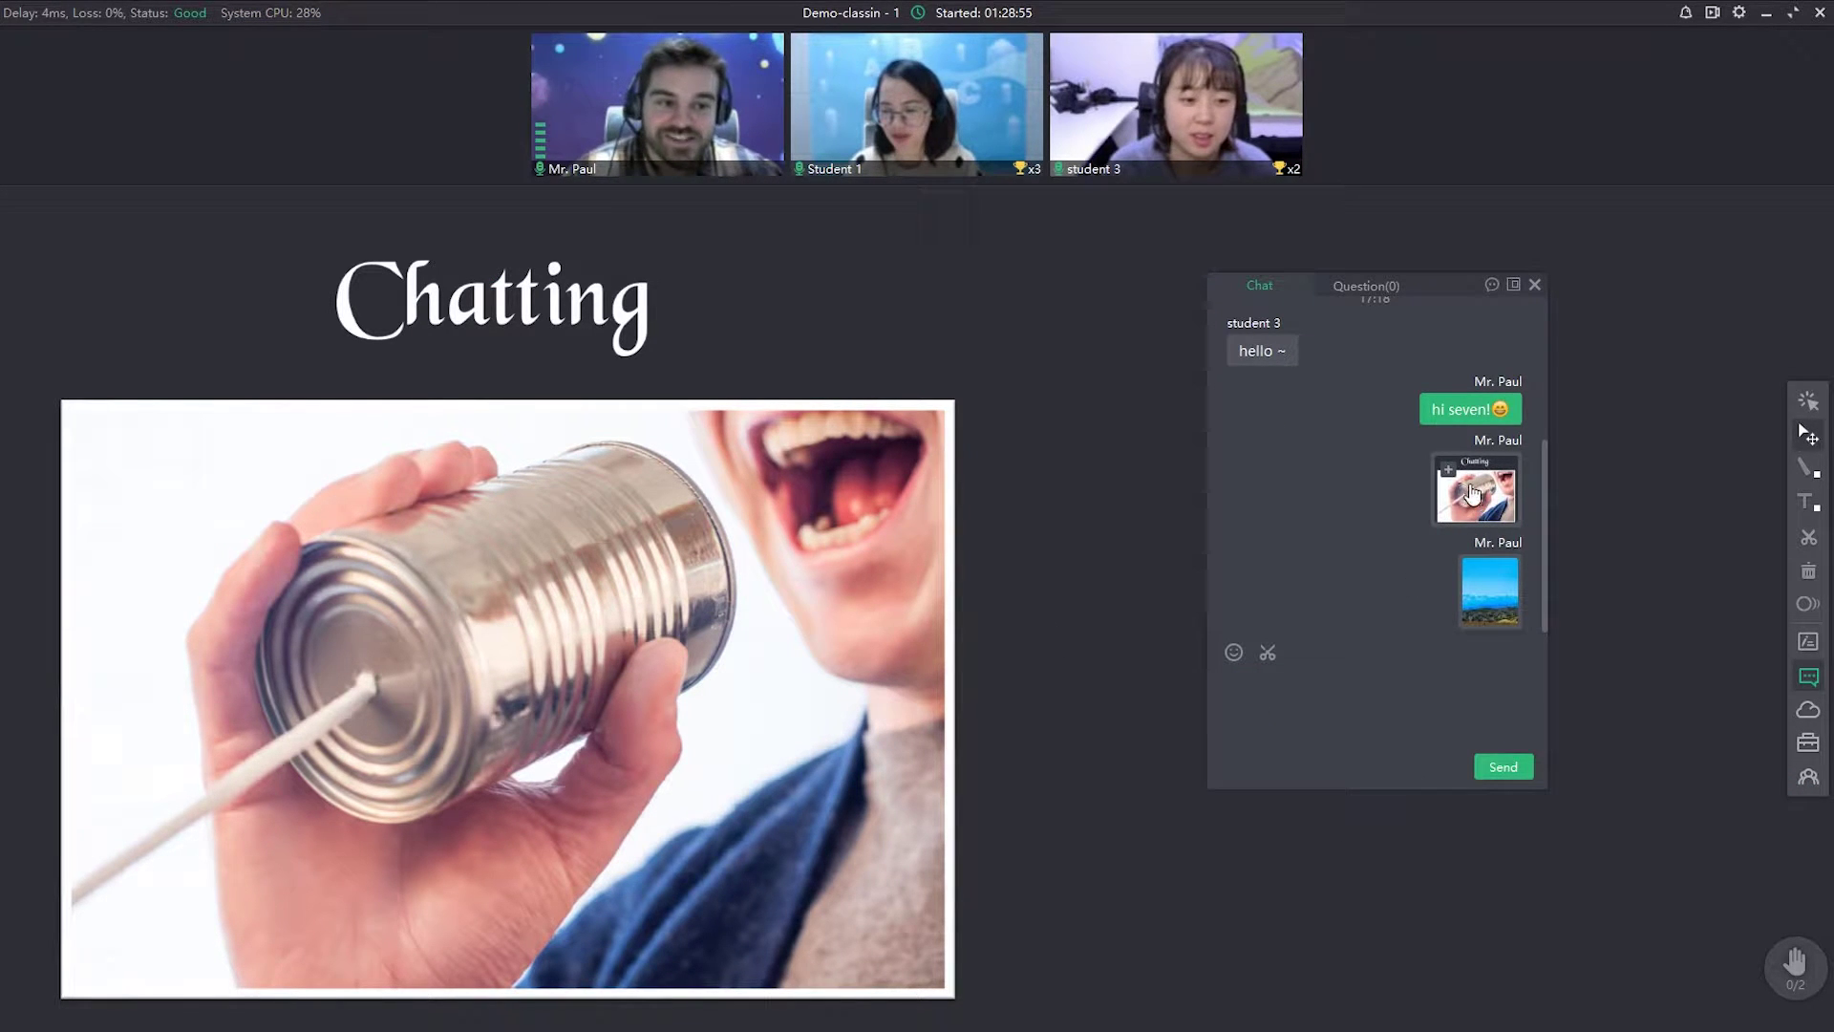
{"action": "left_click", "coordinate": [1472, 495]}
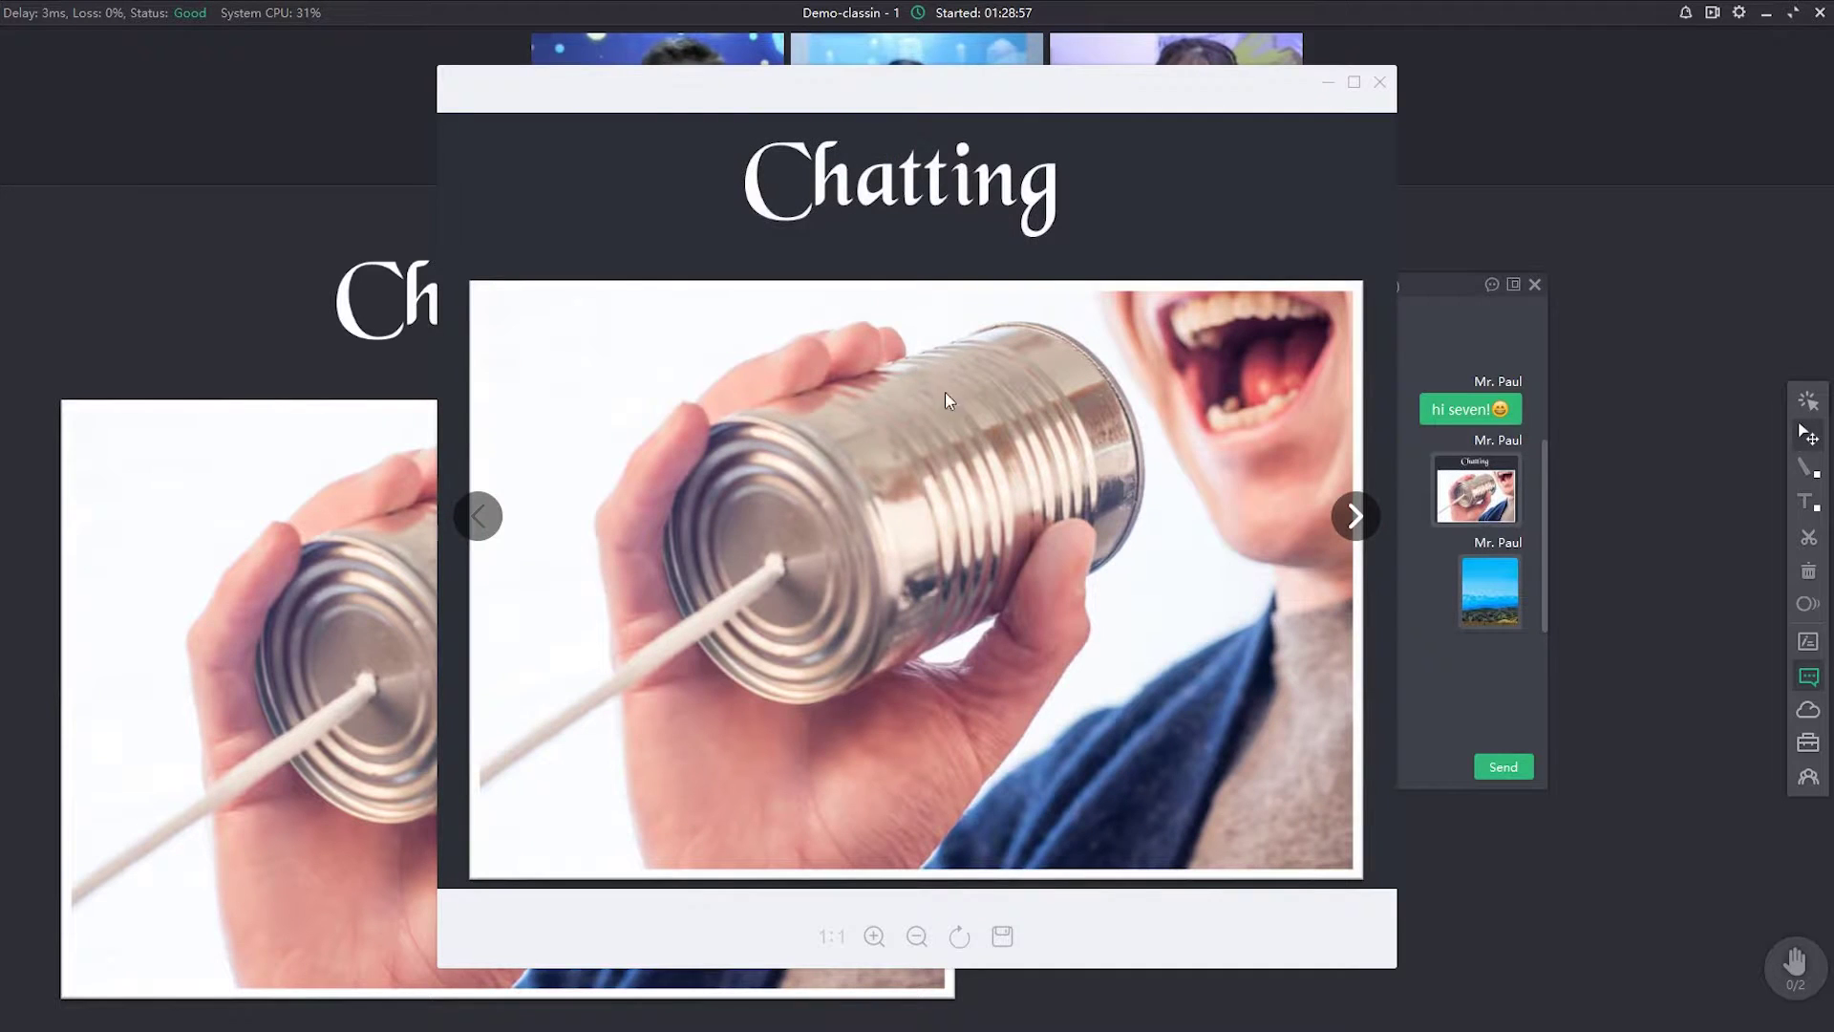
{"action": "left_click", "coordinate": [1379, 82]}
{"action": "left_click_drag", "start_coordinate": [1470, 289], "coordinate": [1528, 290]}
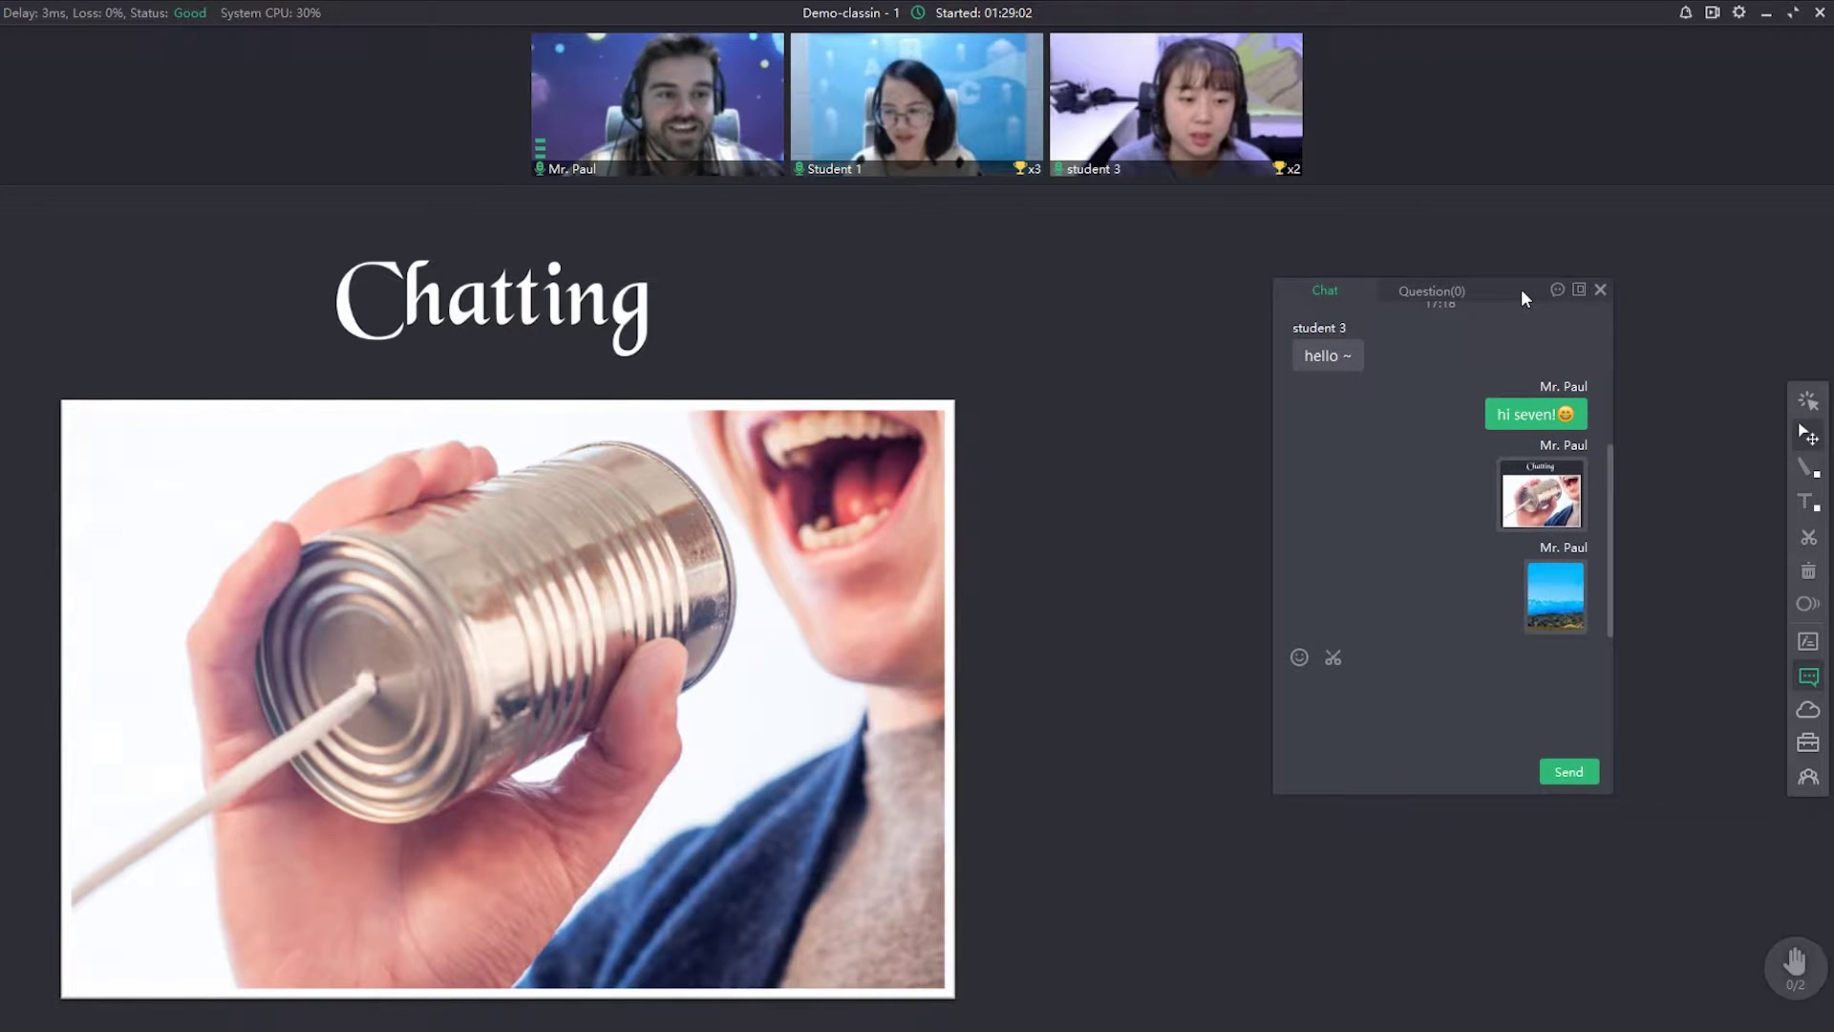
Answer Student 1's question 'what do you like to eat ?' on stage, then close it
{"action": "left_click", "coordinate": [1424, 294]}
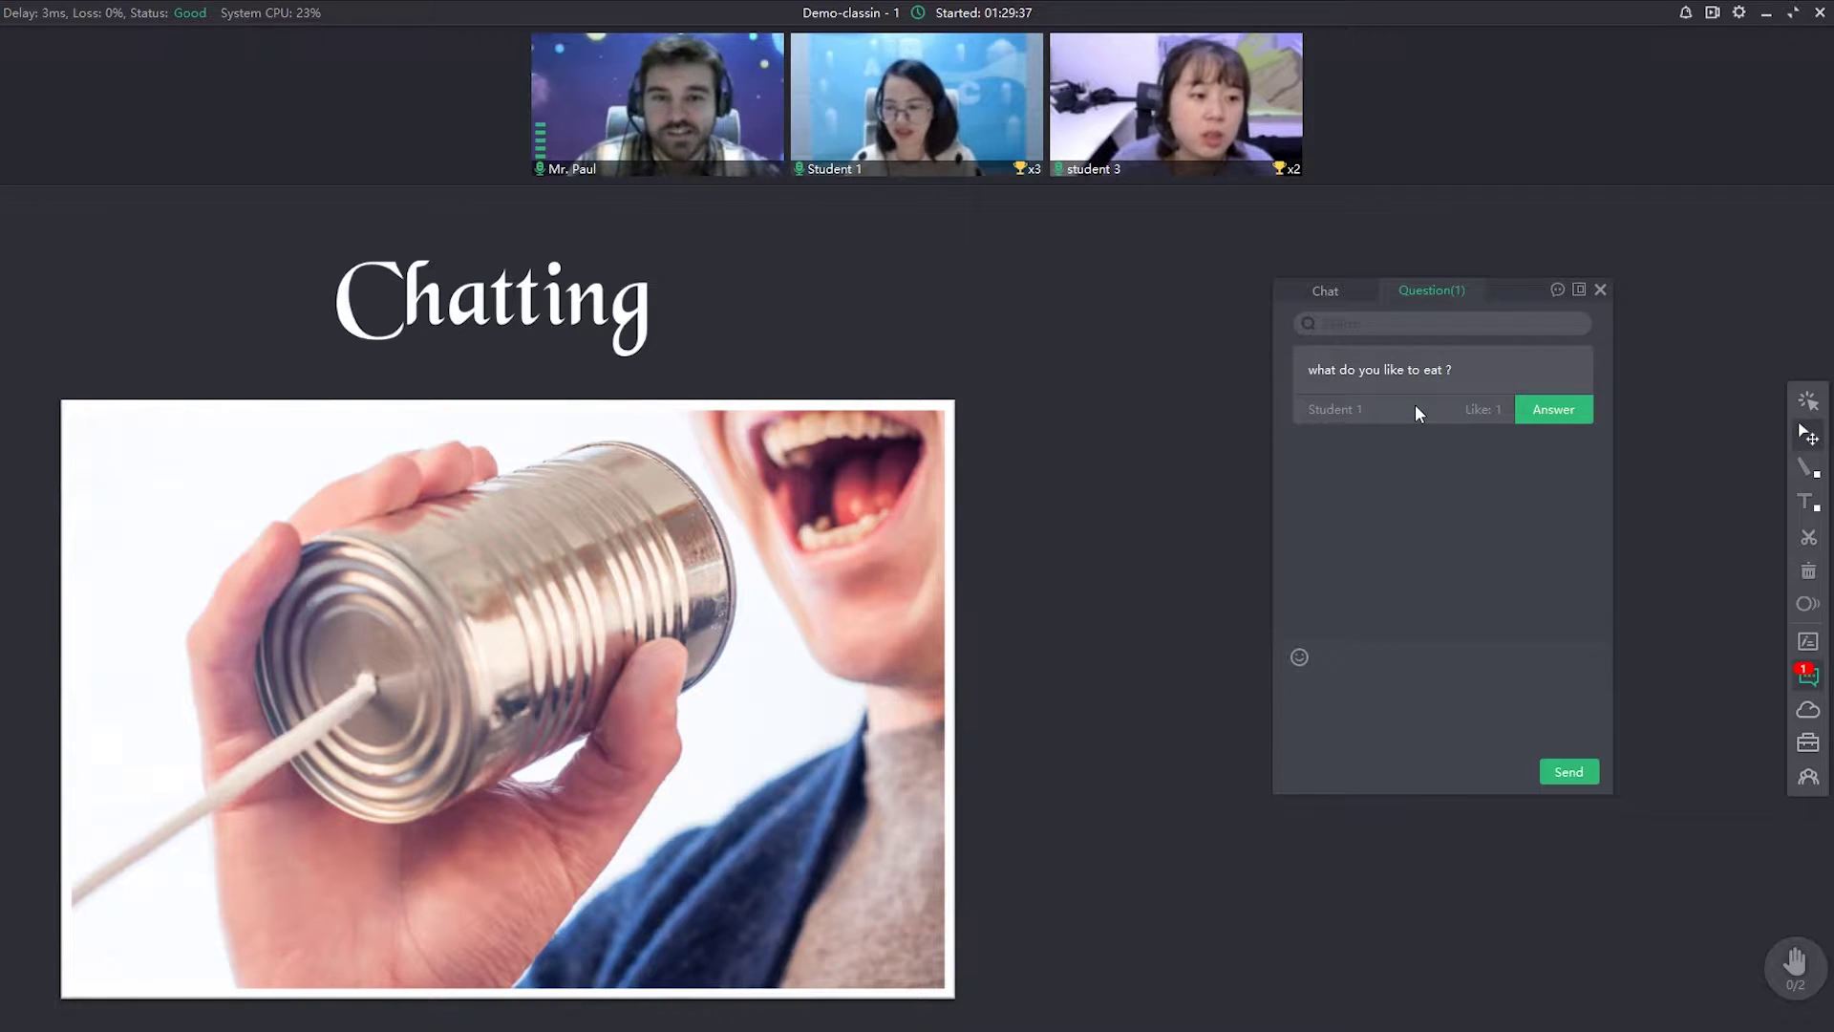
{"action": "left_click", "coordinate": [1557, 413]}
{"action": "left_click_drag", "start_coordinate": [829, 413], "coordinate": [689, 297]}
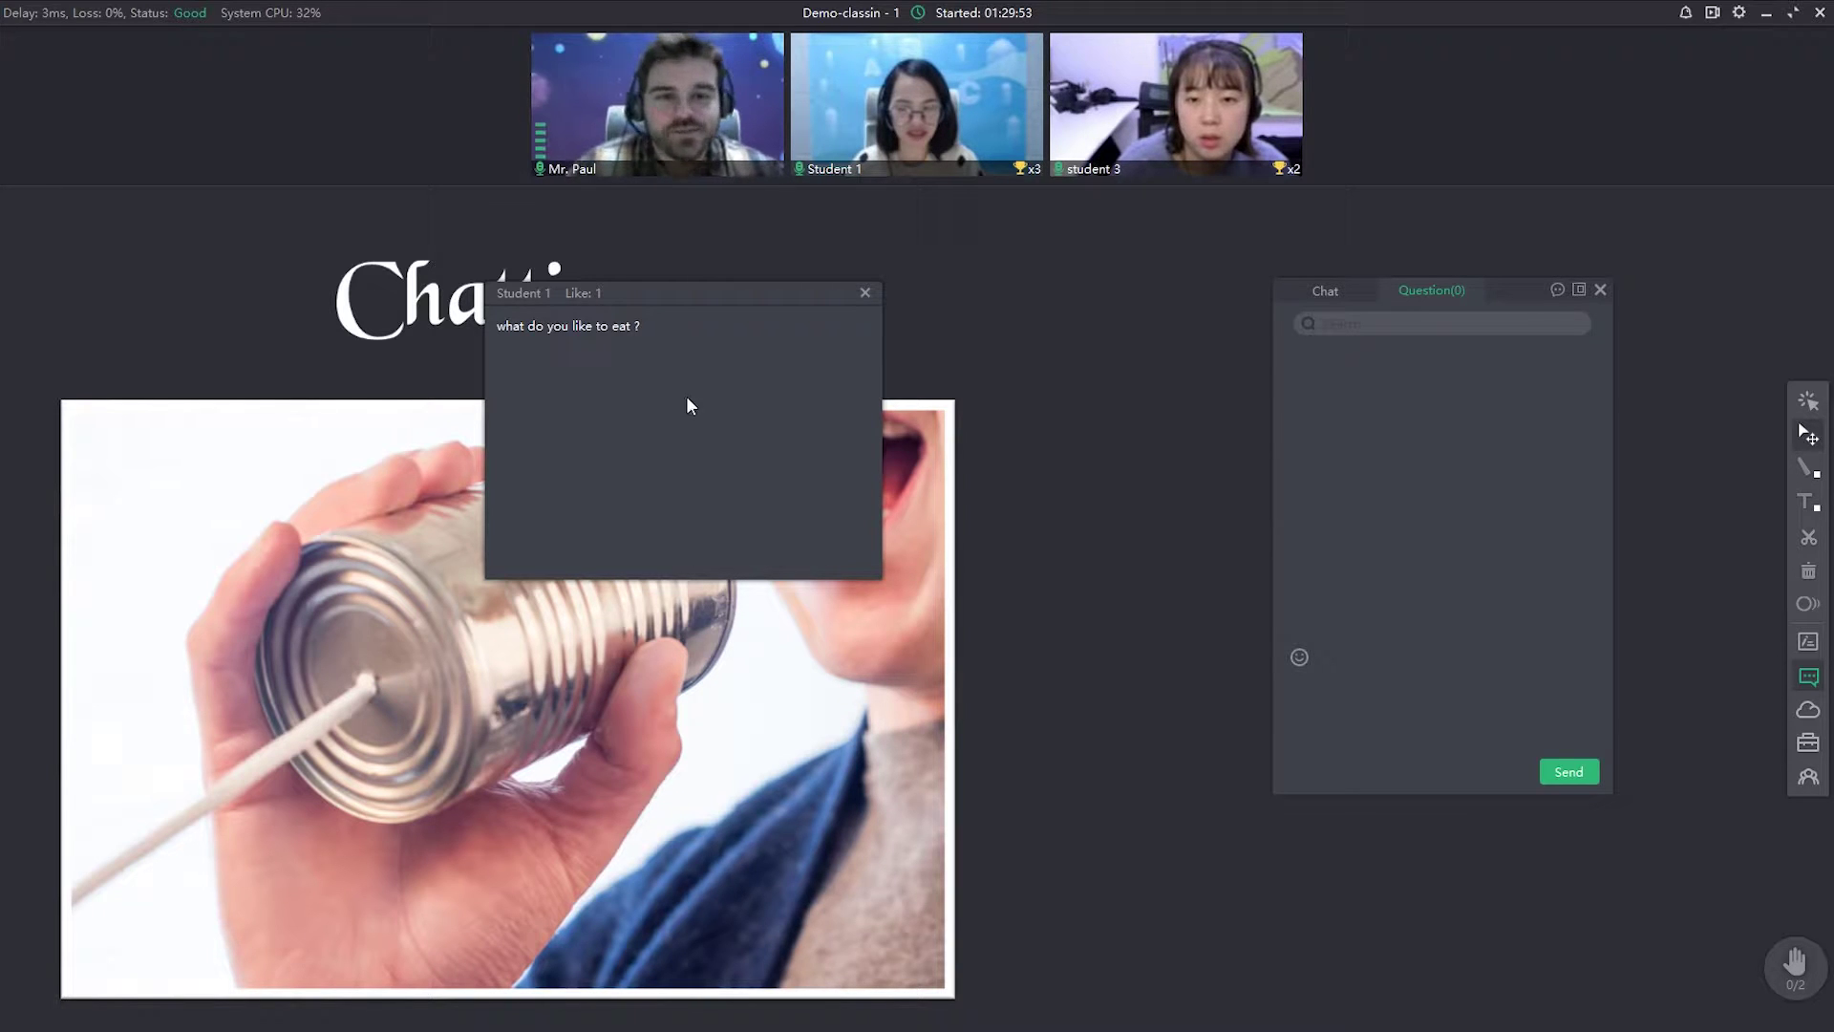
{"action": "left_click_drag", "start_coordinate": [769, 294], "coordinate": [796, 315]}
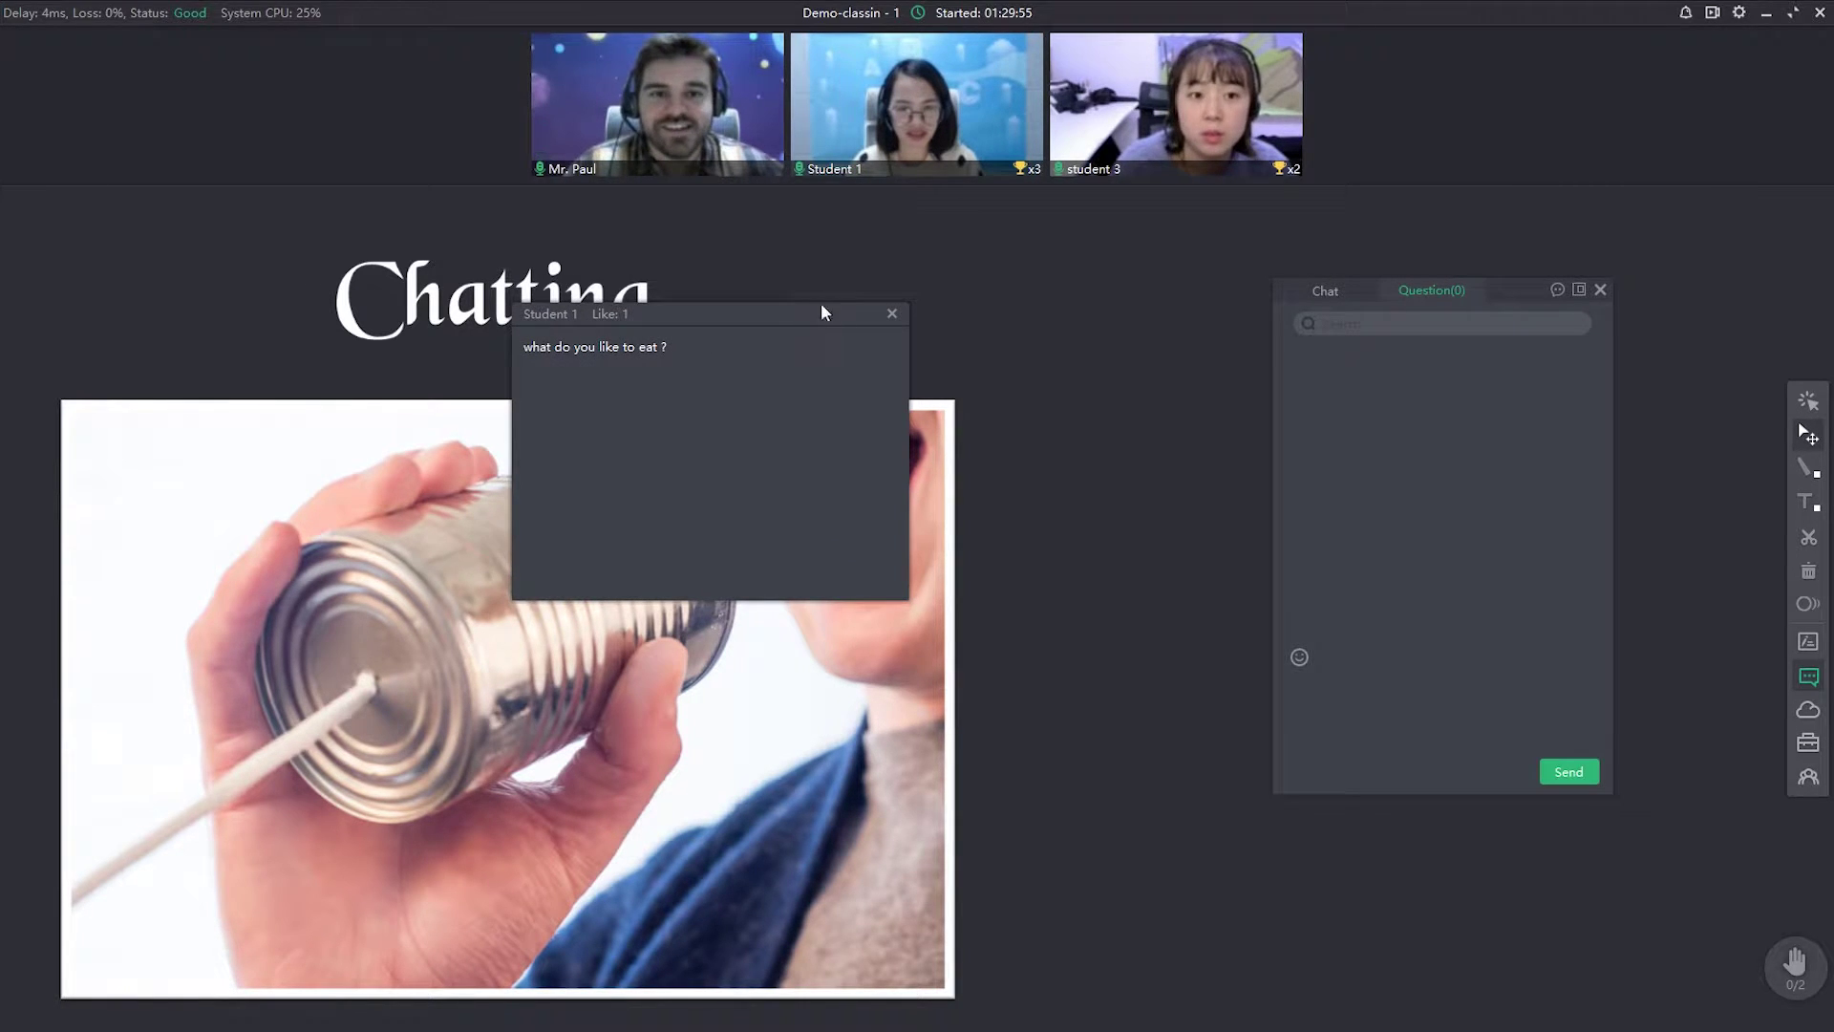
{"action": "left_click", "coordinate": [891, 314]}
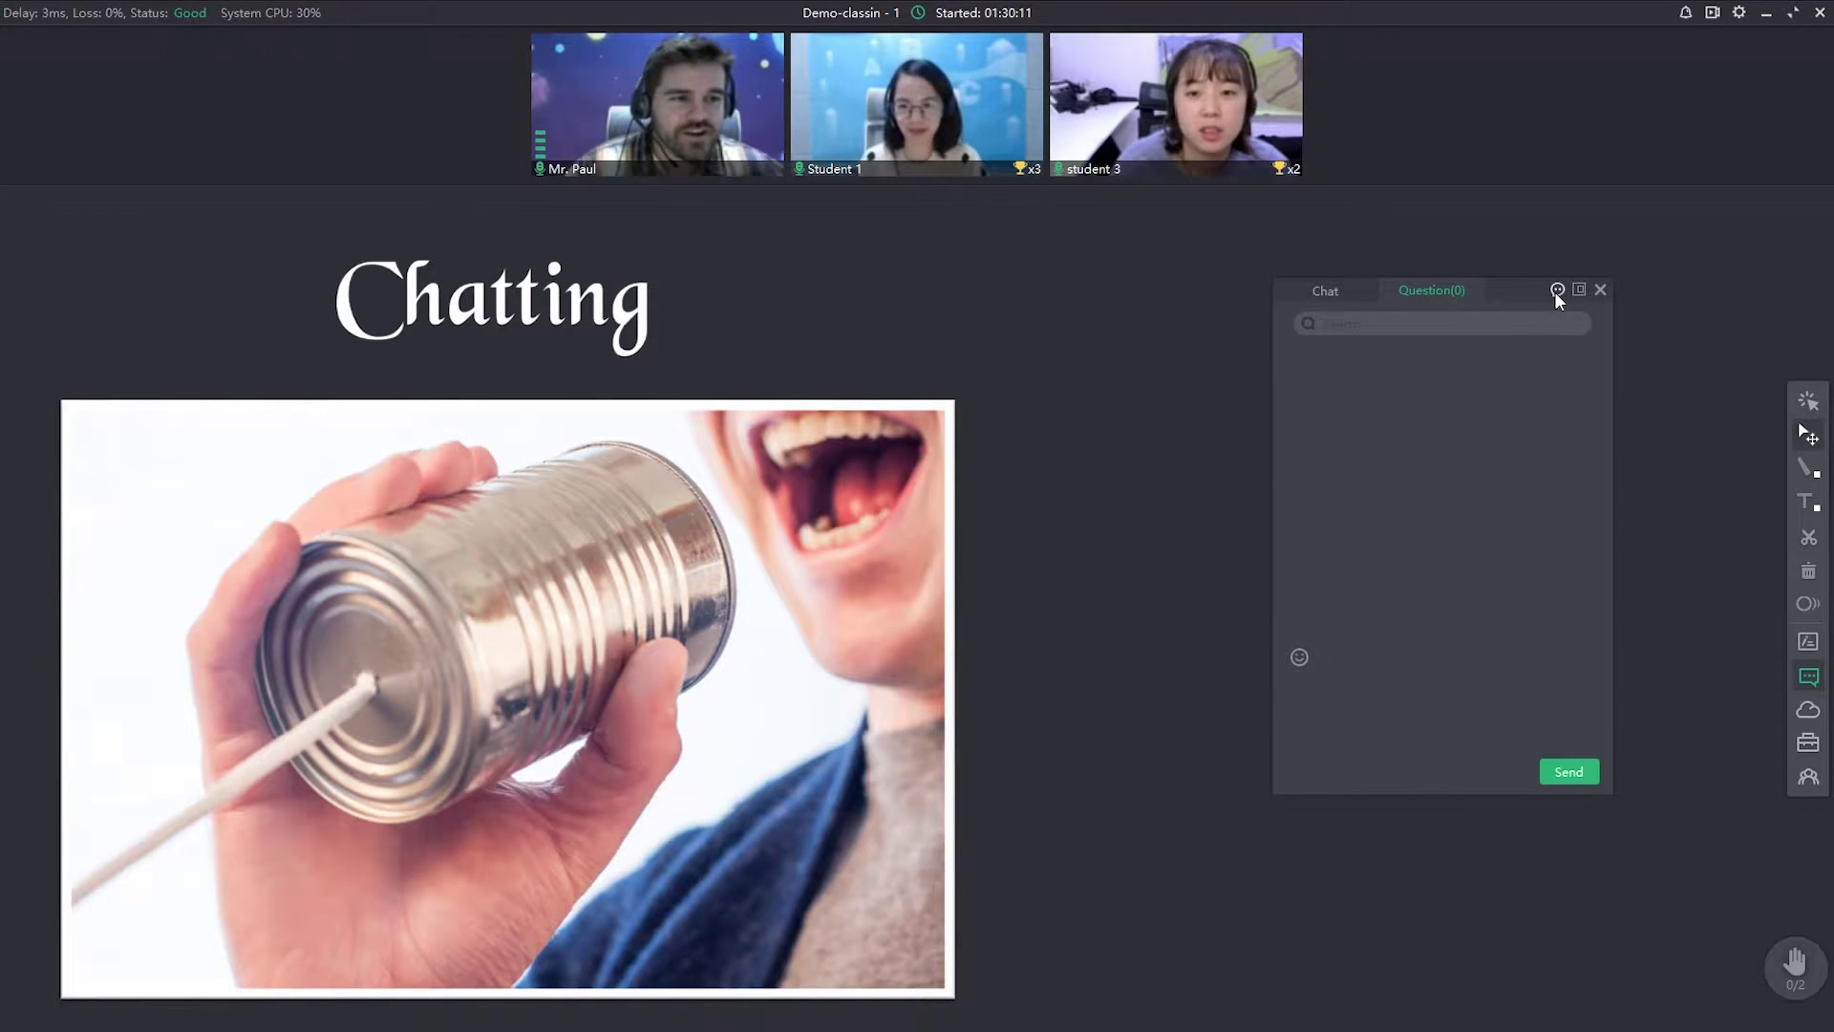
Silence all students in the chat and restore the classroom down to a window
{"action": "left_click", "coordinate": [1347, 290]}
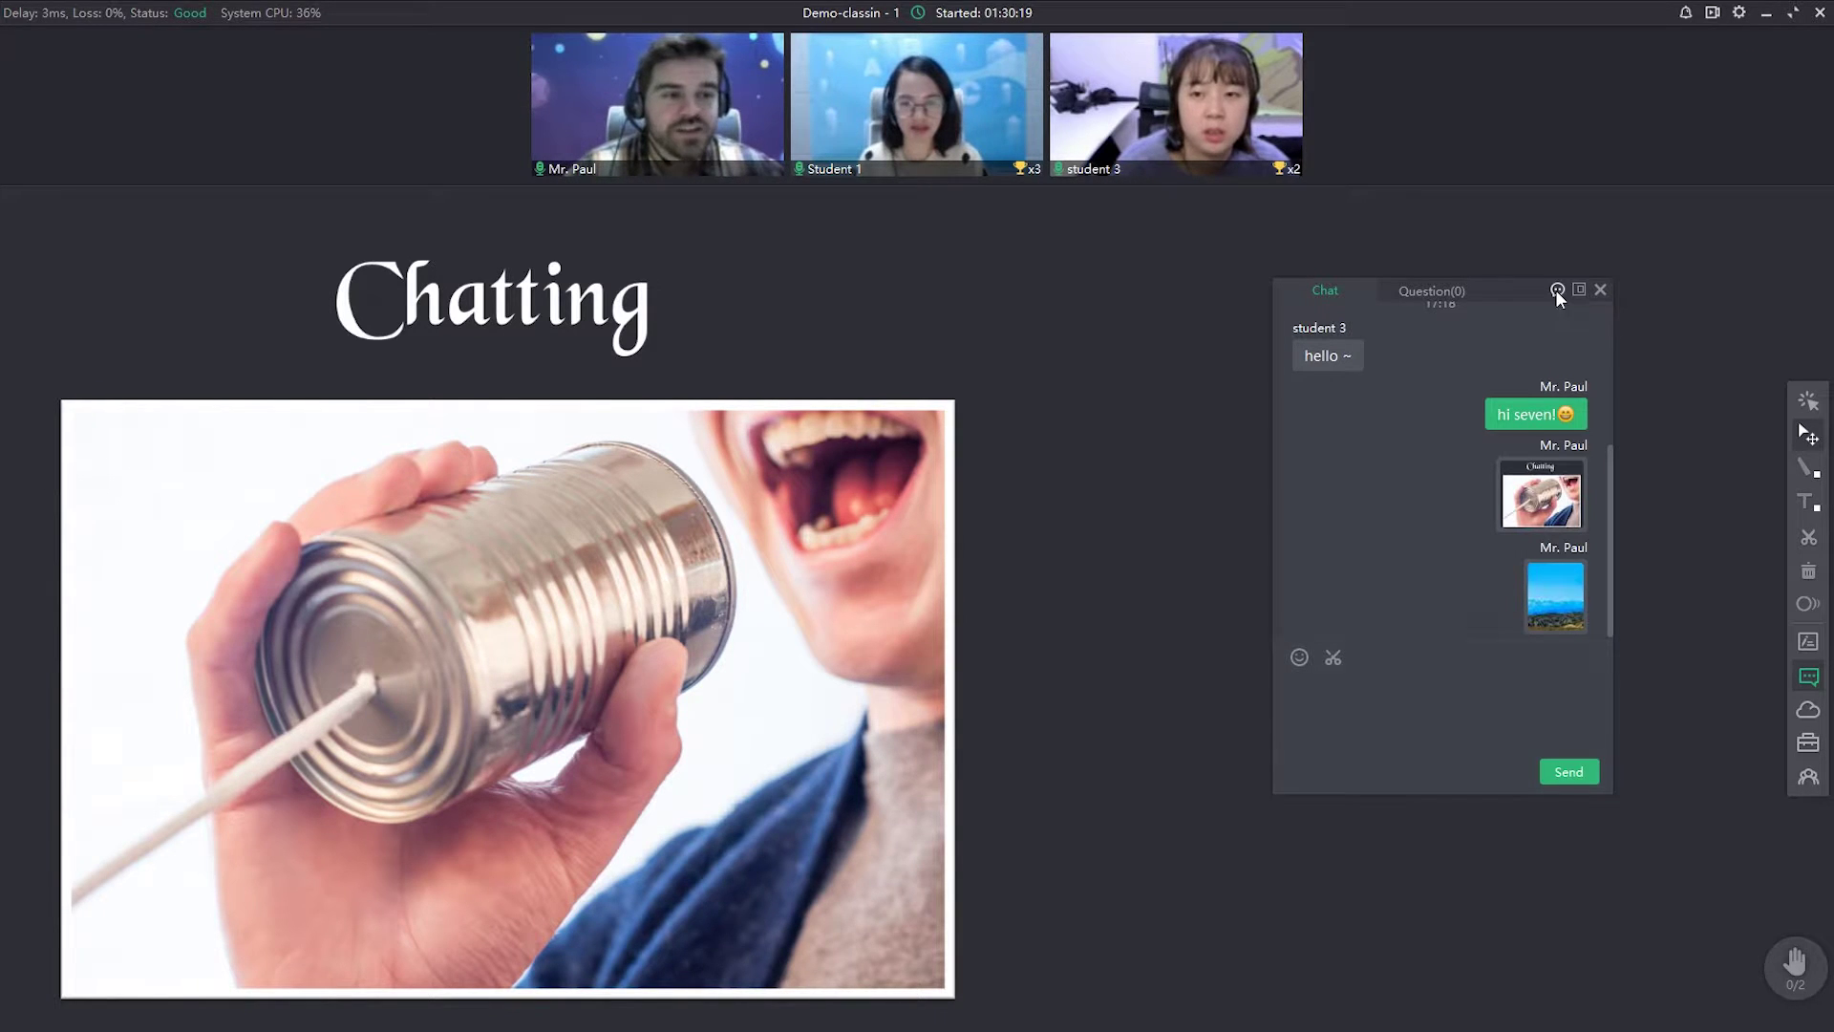
{"action": "left_click", "coordinate": [1557, 289]}
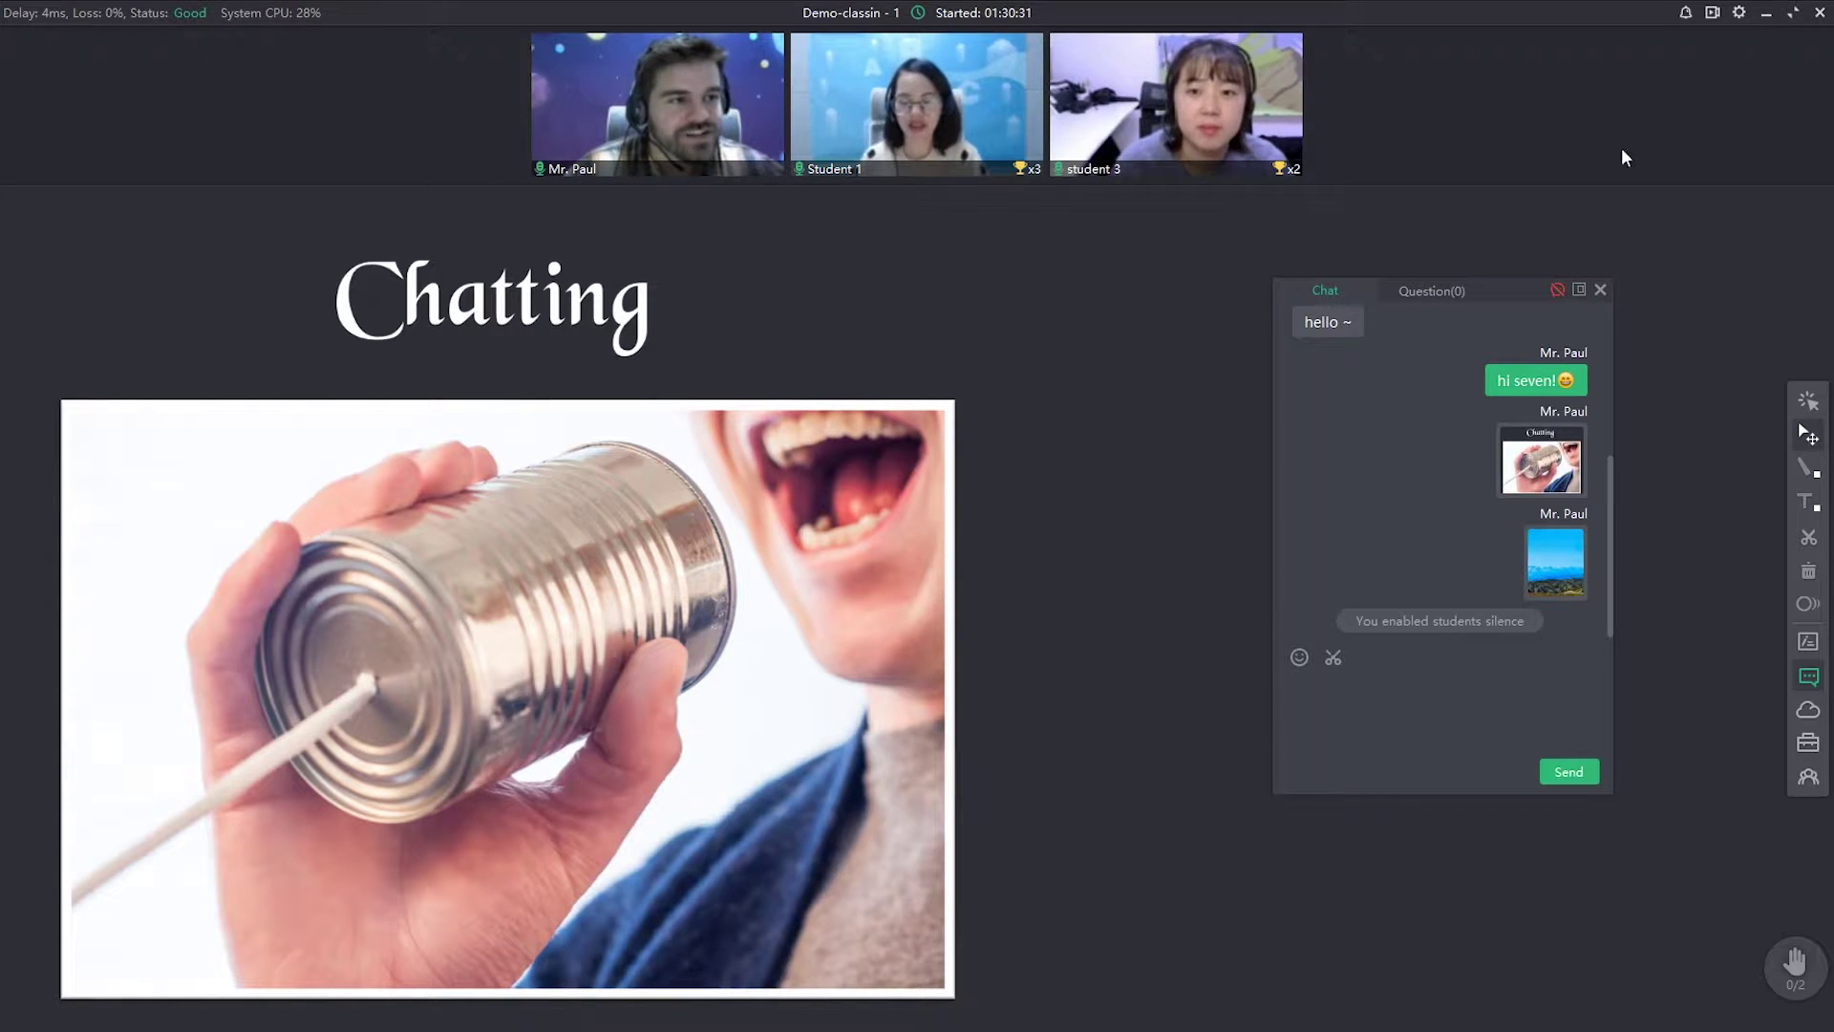
{"action": "left_click", "coordinate": [1792, 13]}
Move the classroom window left, pop the chat out, move it right, and dock it back
{"action": "left_click_drag", "start_coordinate": [1220, 187], "coordinate": [920, 198]}
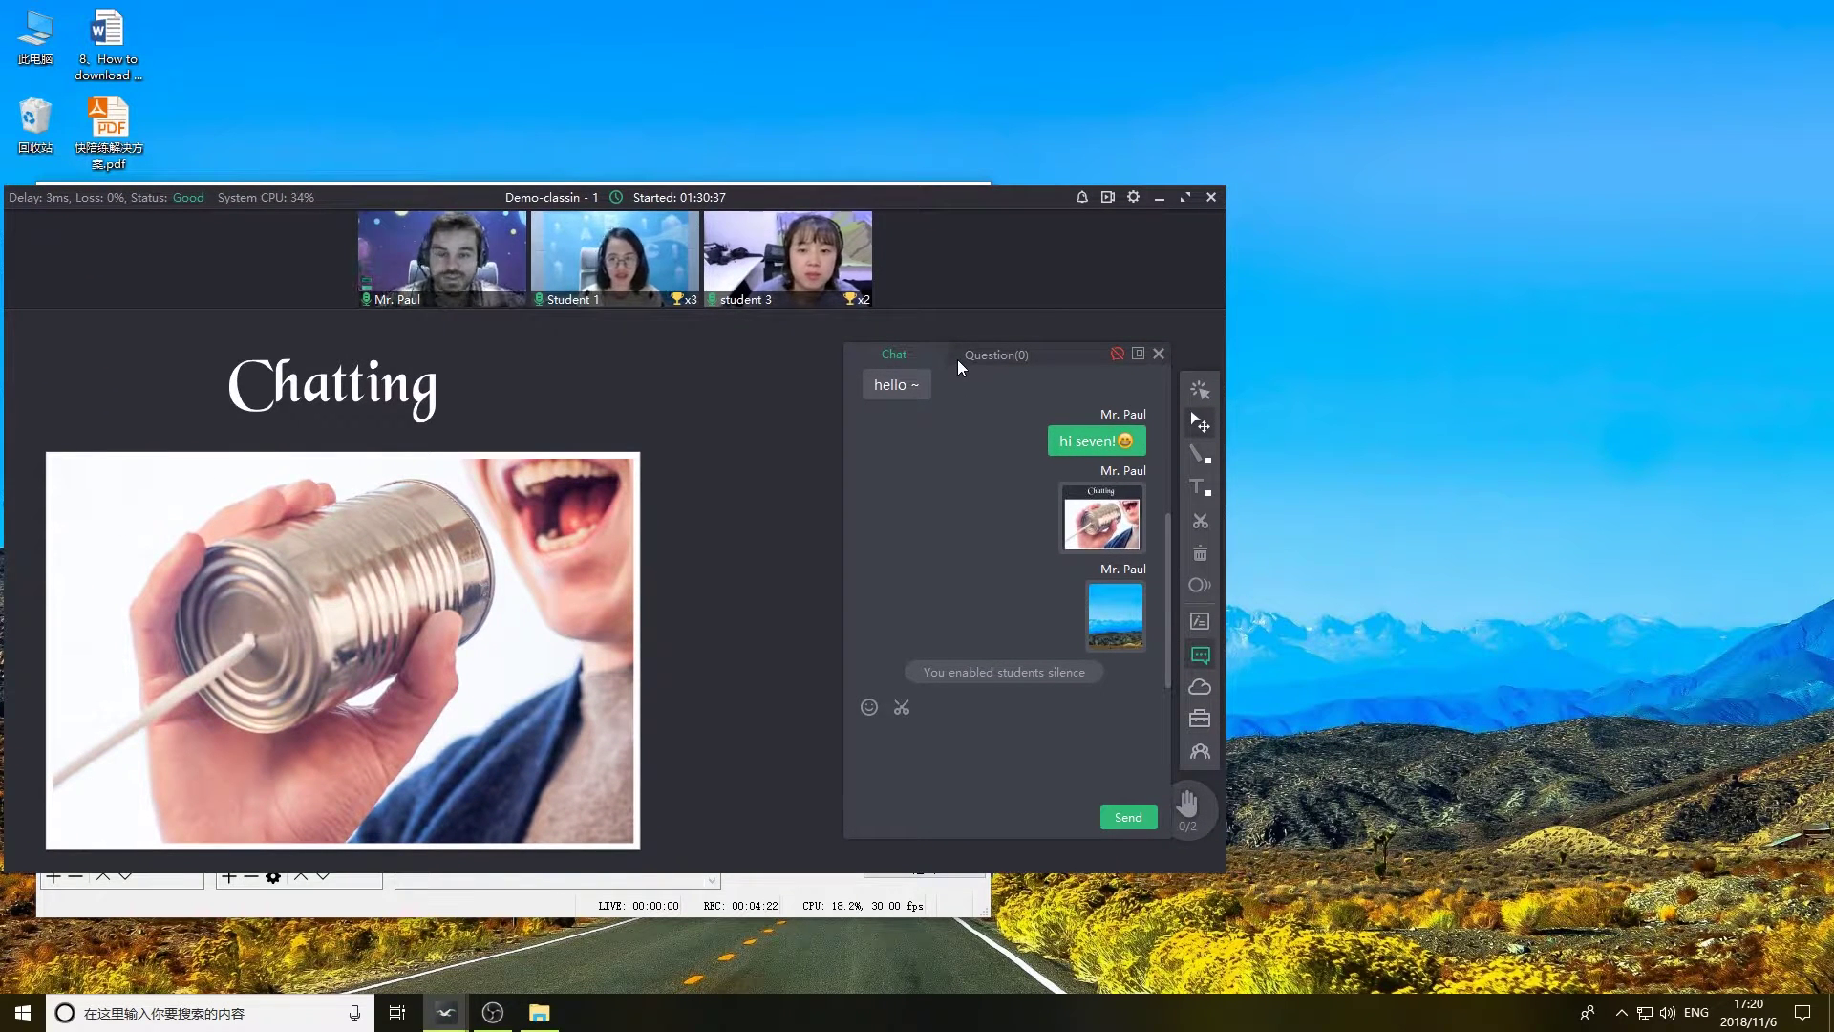
{"action": "left_click", "coordinate": [1139, 355]}
{"action": "left_click_drag", "start_coordinate": [1076, 367], "coordinate": [1593, 281]}
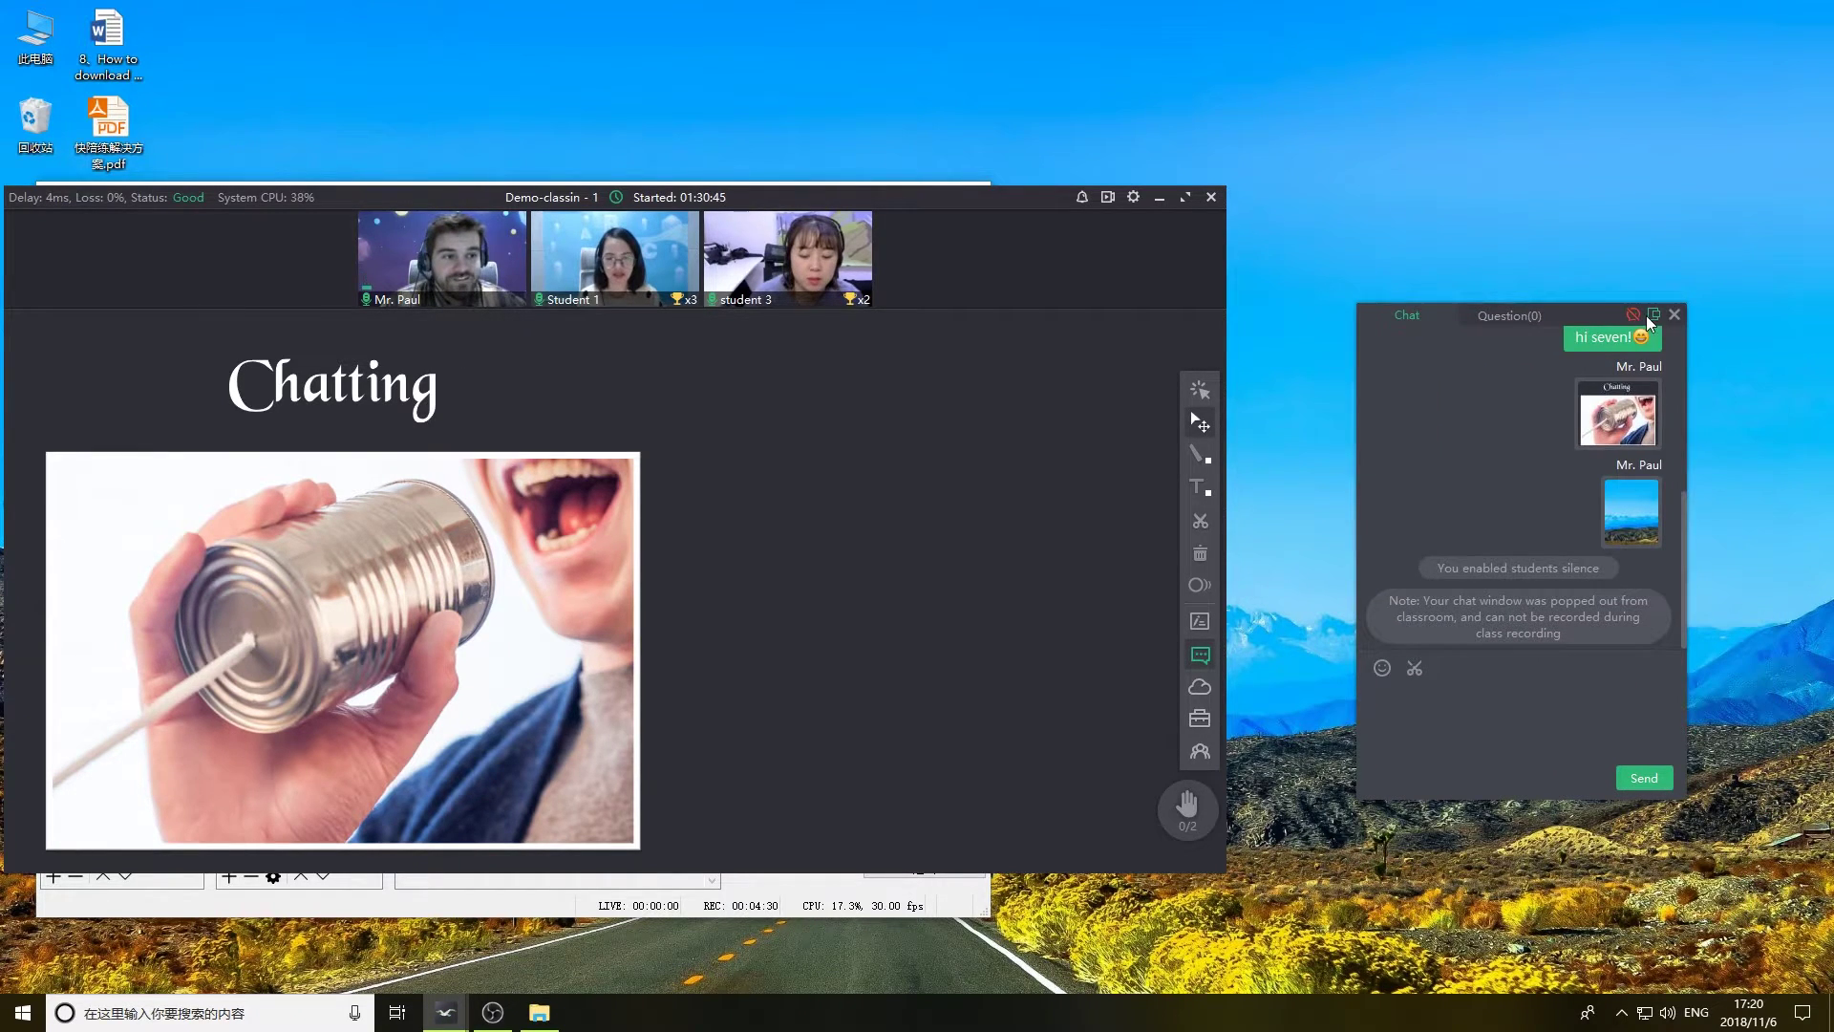
{"action": "left_click", "coordinate": [1655, 262]}
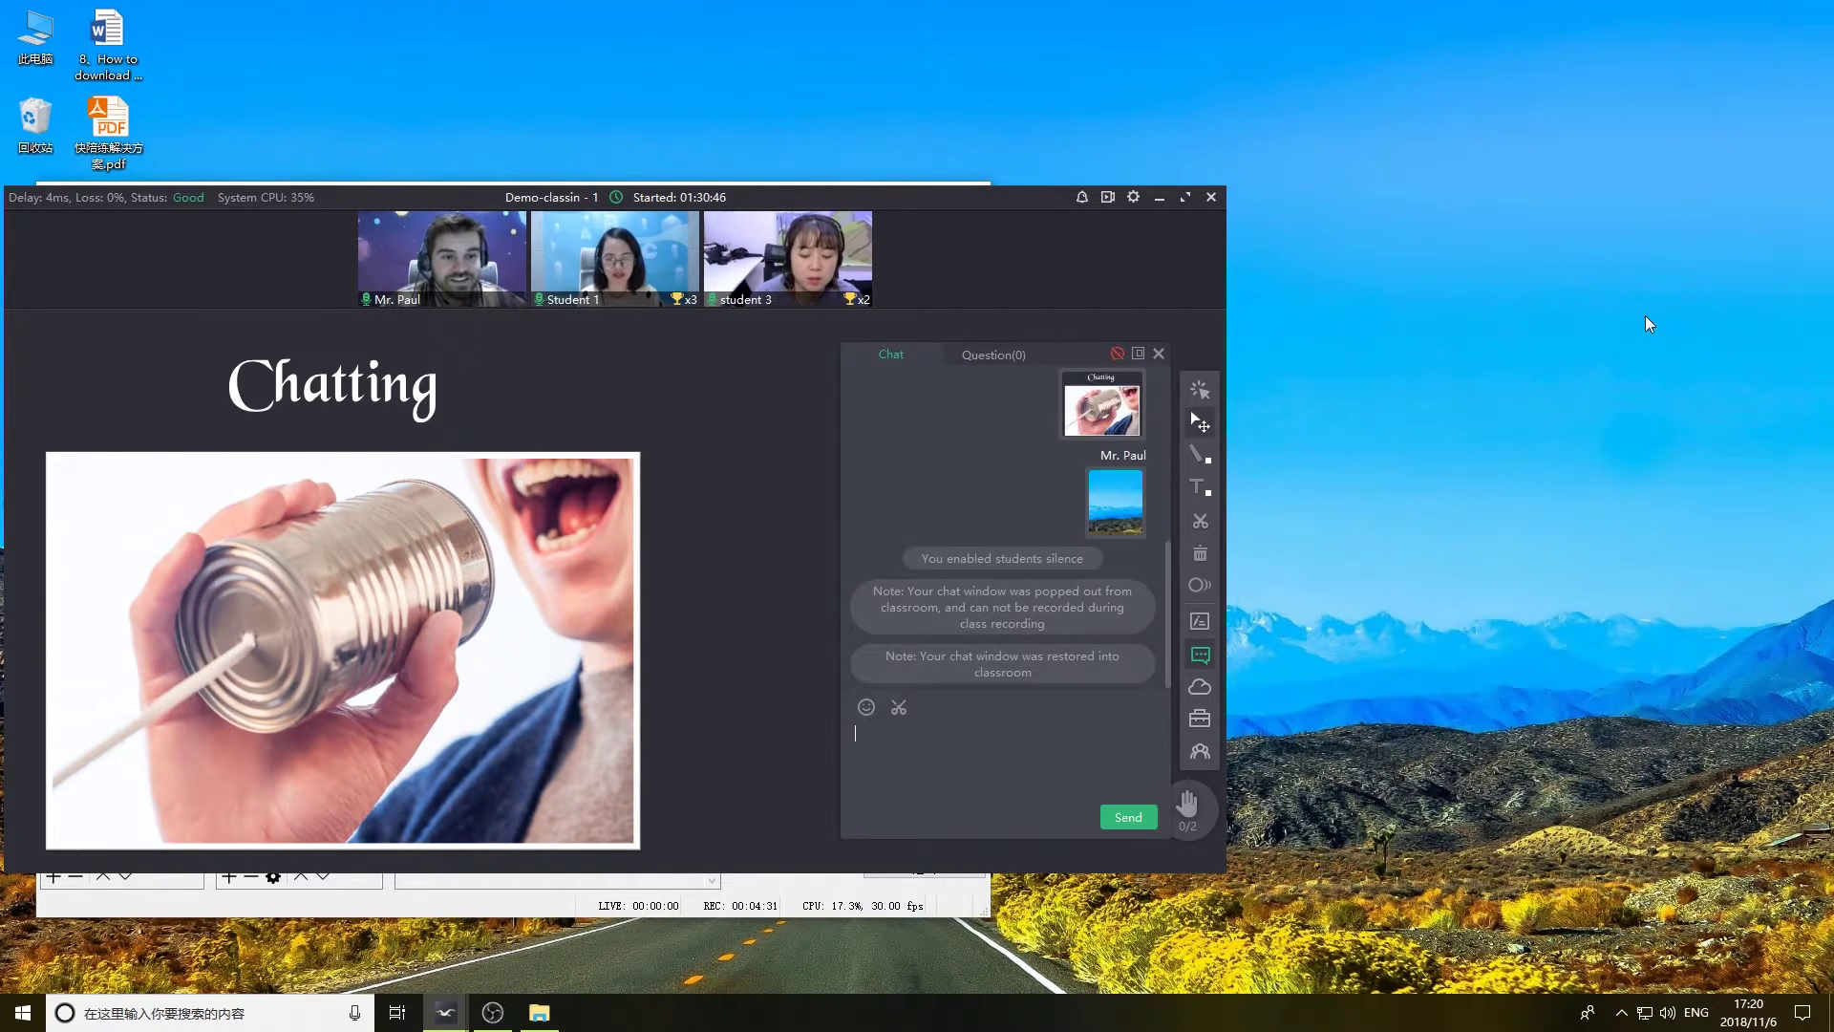
Maximize the classroom, close the chat, and scroll the board to The Cloud page
{"action": "left_click", "coordinate": [1184, 197]}
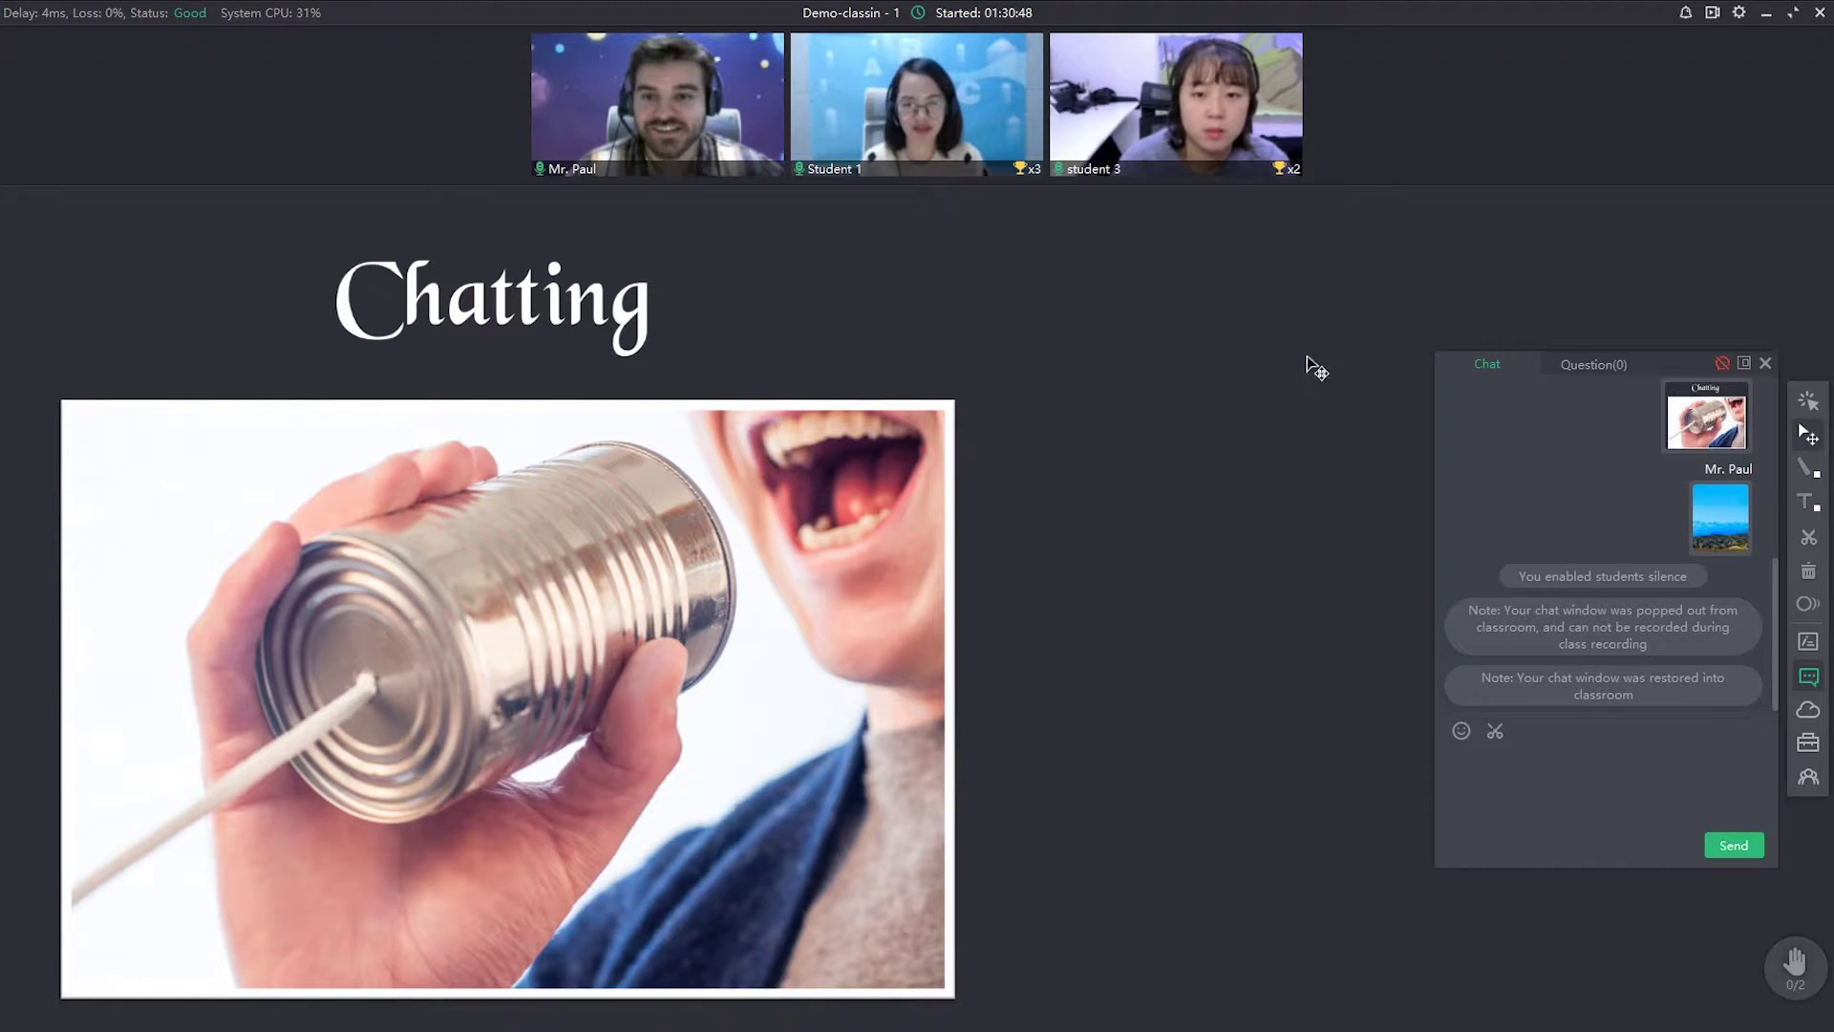
{"action": "left_click", "coordinate": [1765, 364]}
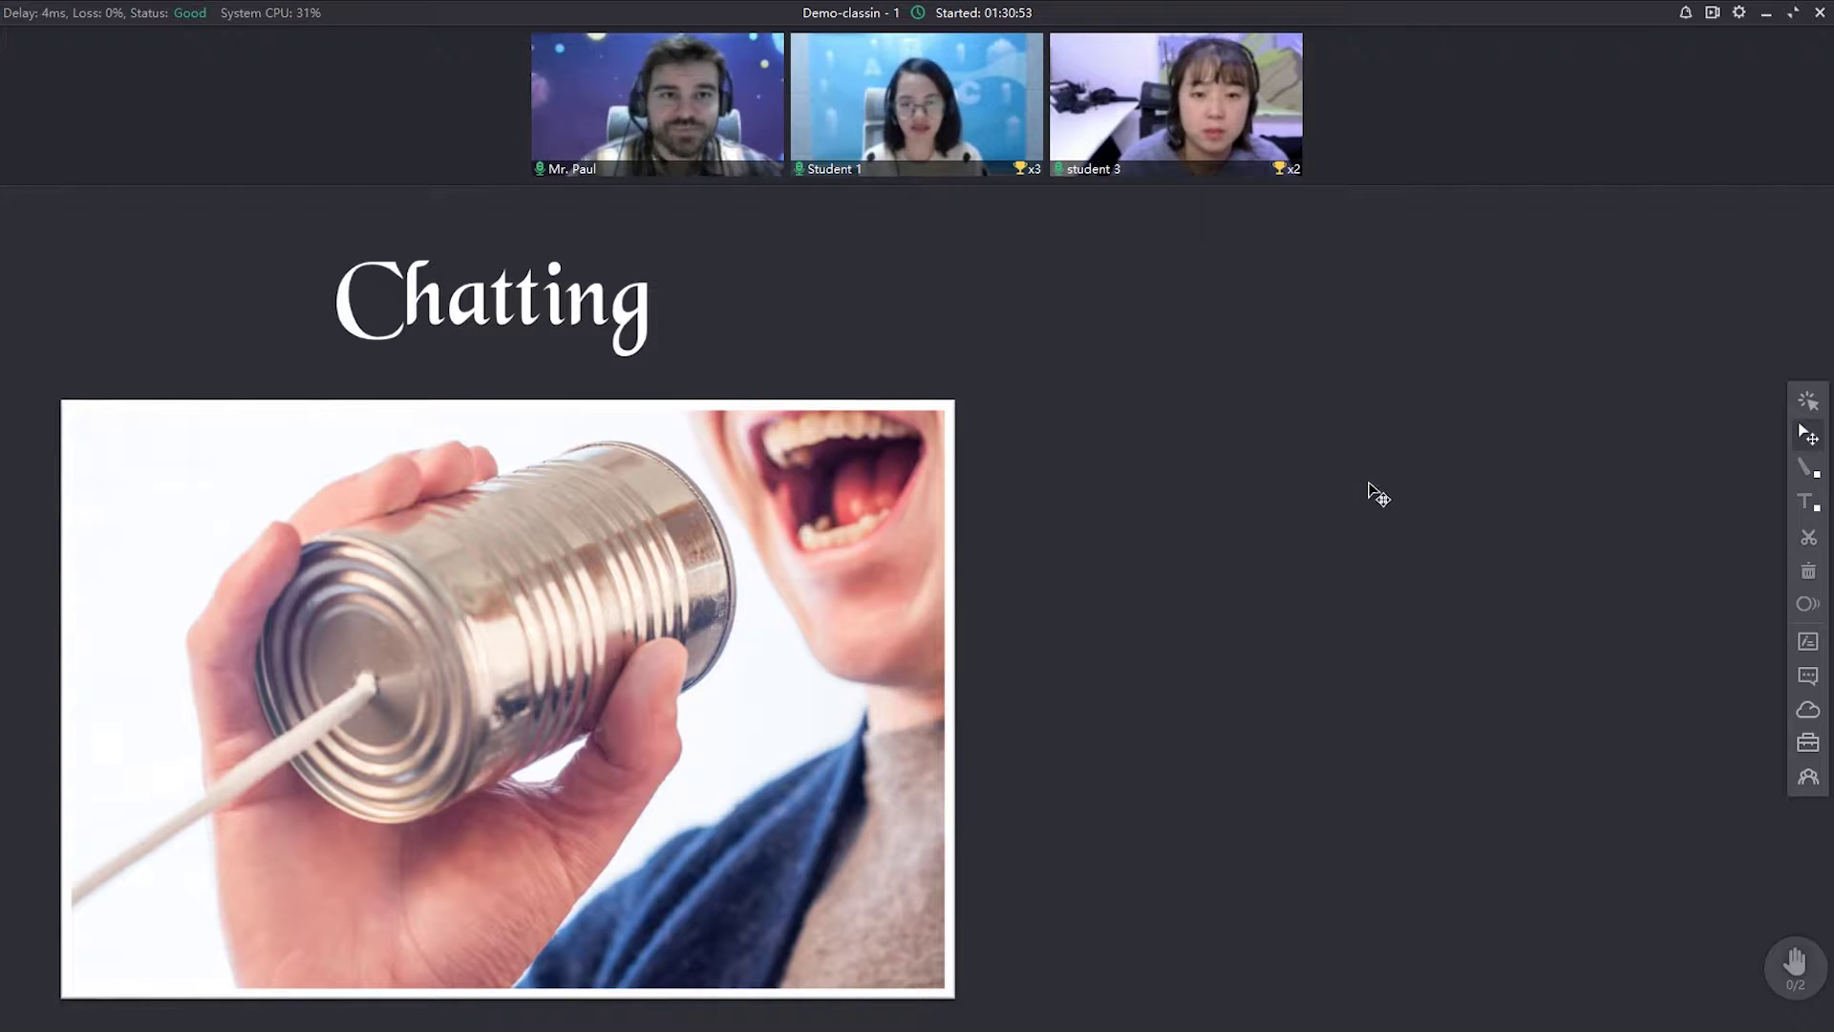
{"action": "scroll", "coordinate": [1362, 492], "scroll_direction": "down", "scroll_amount": 2}
{"action": "scroll", "coordinate": [1363, 492], "scroll_direction": "down", "scroll_amount": 8}
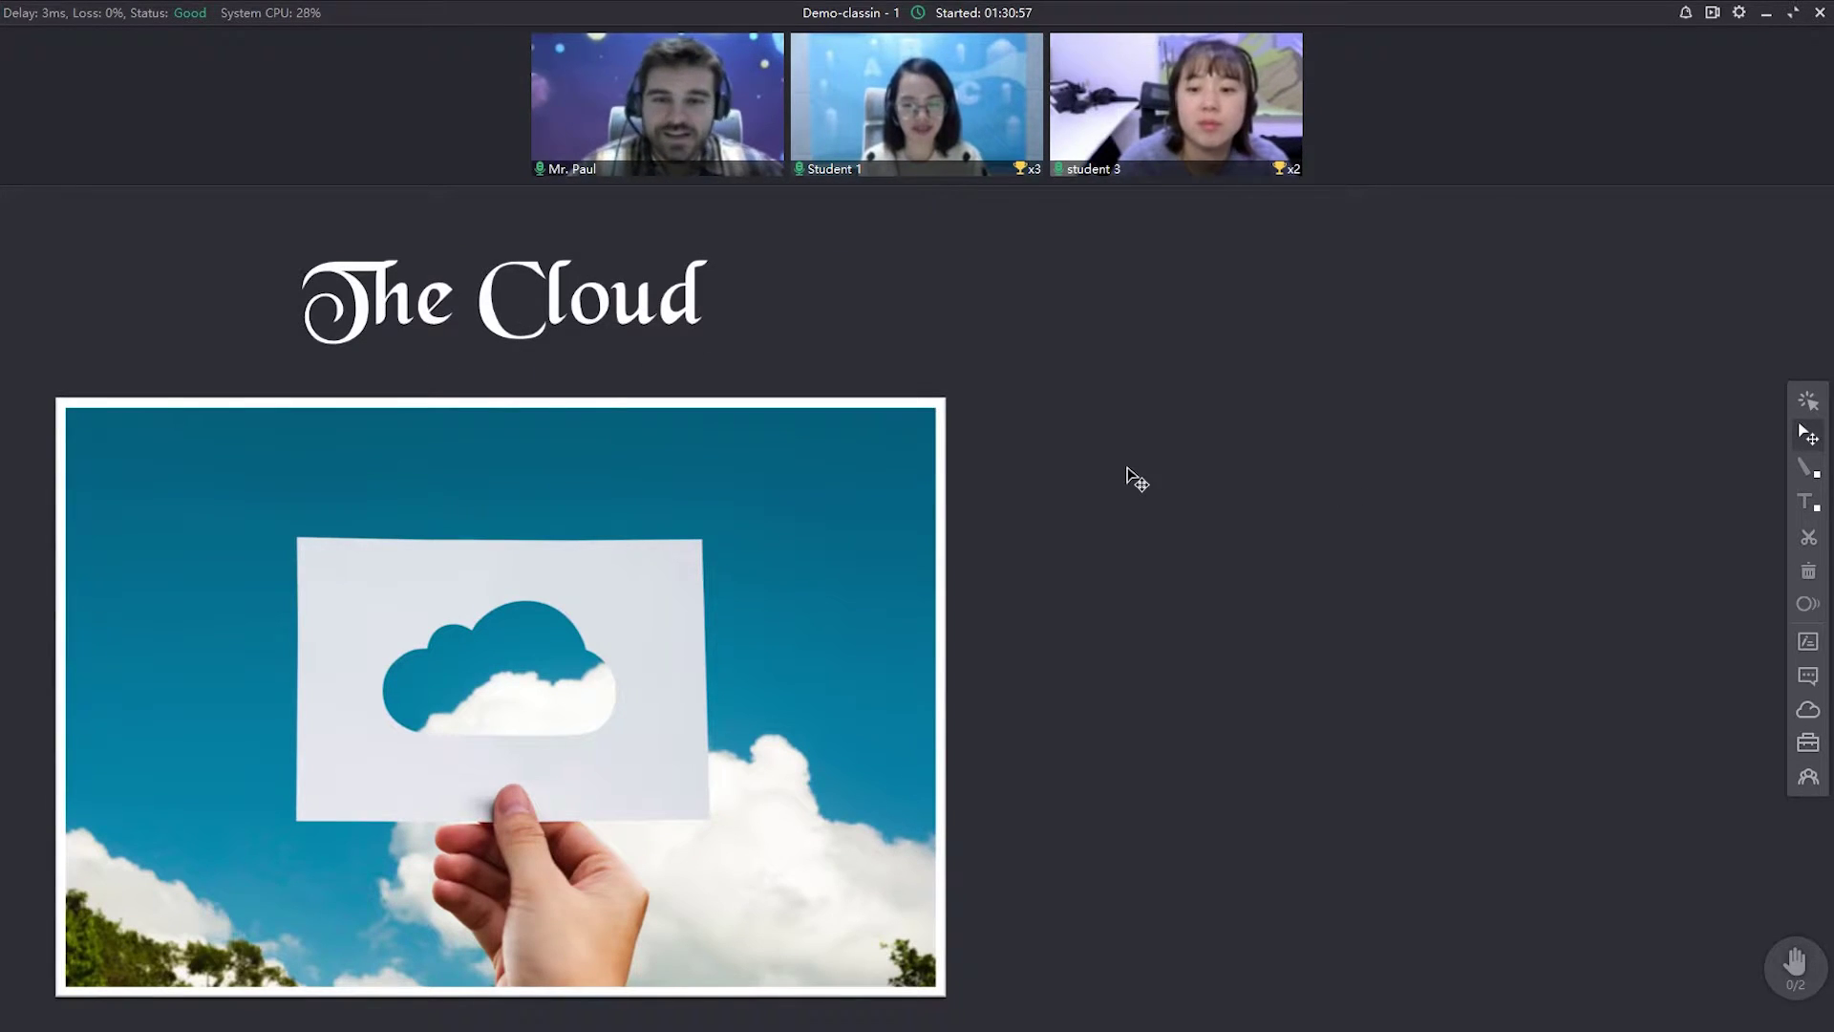
Browse Authorized Resources, Library and the G2 Wonders Lesson folder, then show My CloudDisk's Demo Classes
{"action": "left_click", "coordinate": [1813, 718]}
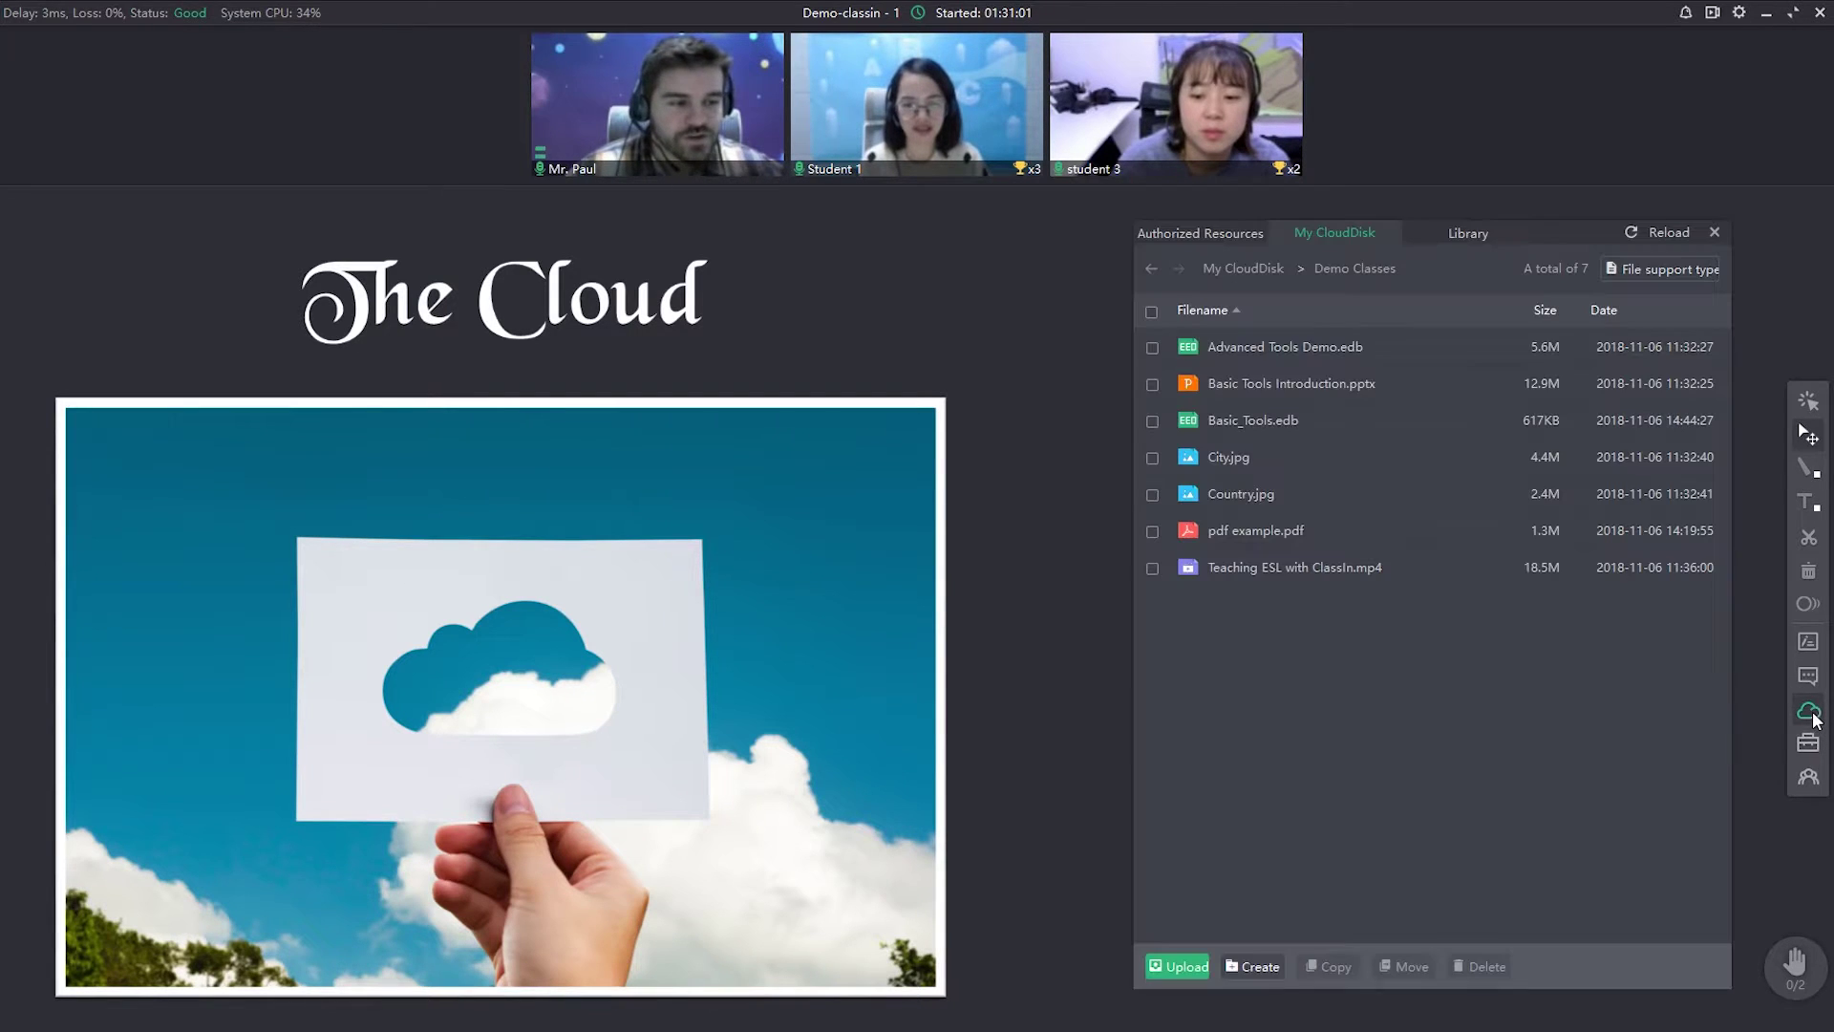
{"action": "left_click", "coordinate": [1190, 237]}
{"action": "left_click", "coordinate": [1334, 236]}
{"action": "left_click", "coordinate": [1463, 236]}
{"action": "left_click", "coordinate": [1205, 231]}
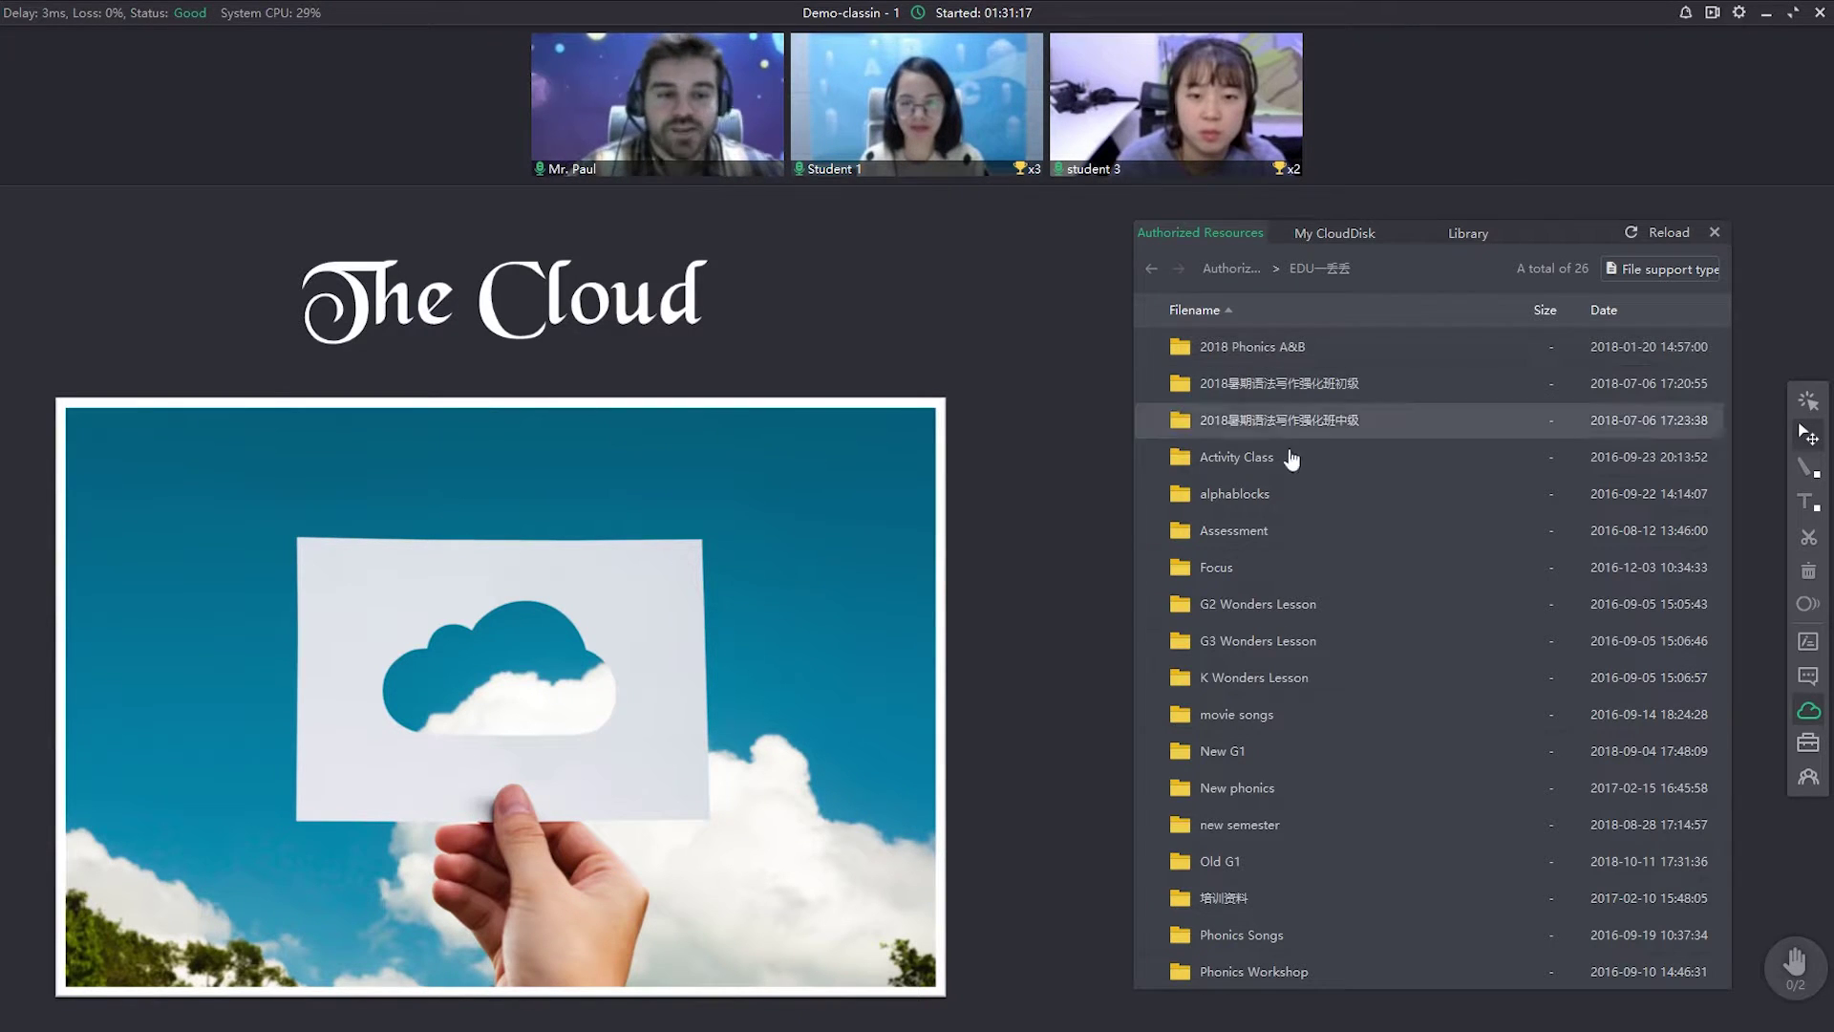
{"action": "double_click", "coordinate": [1244, 609]}
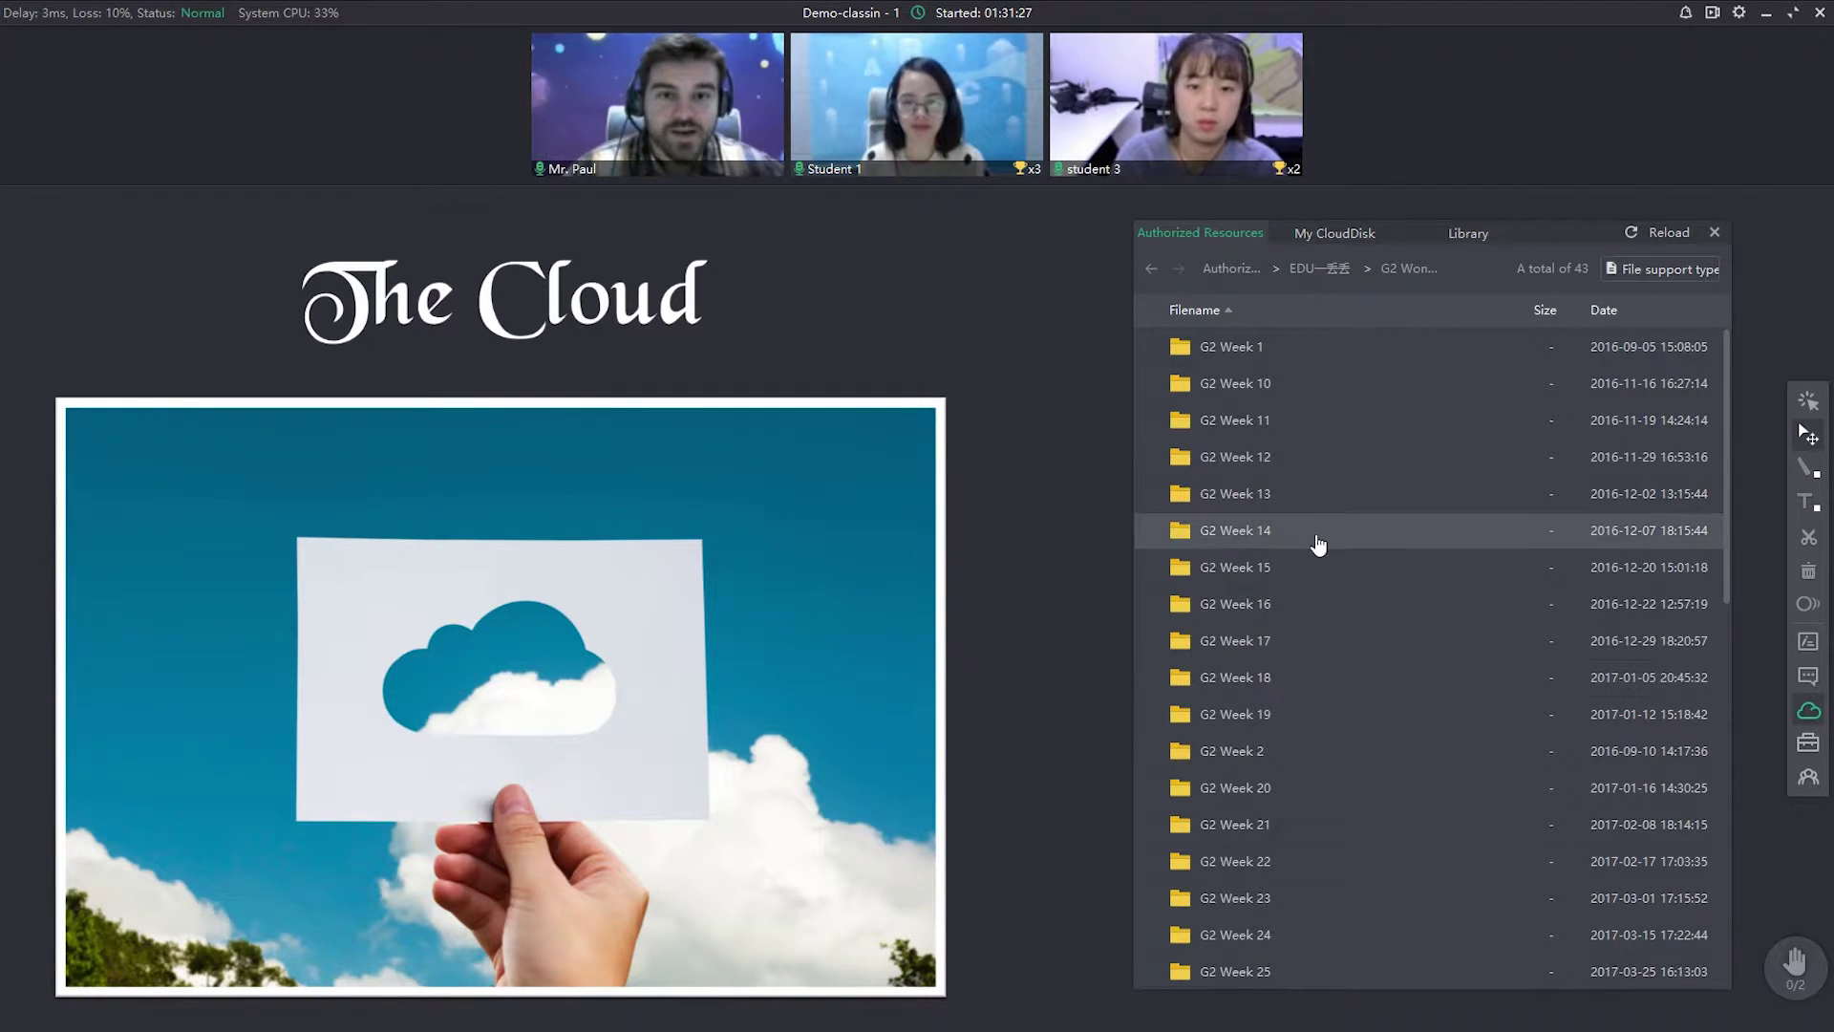
{"action": "left_click", "coordinate": [1332, 234]}
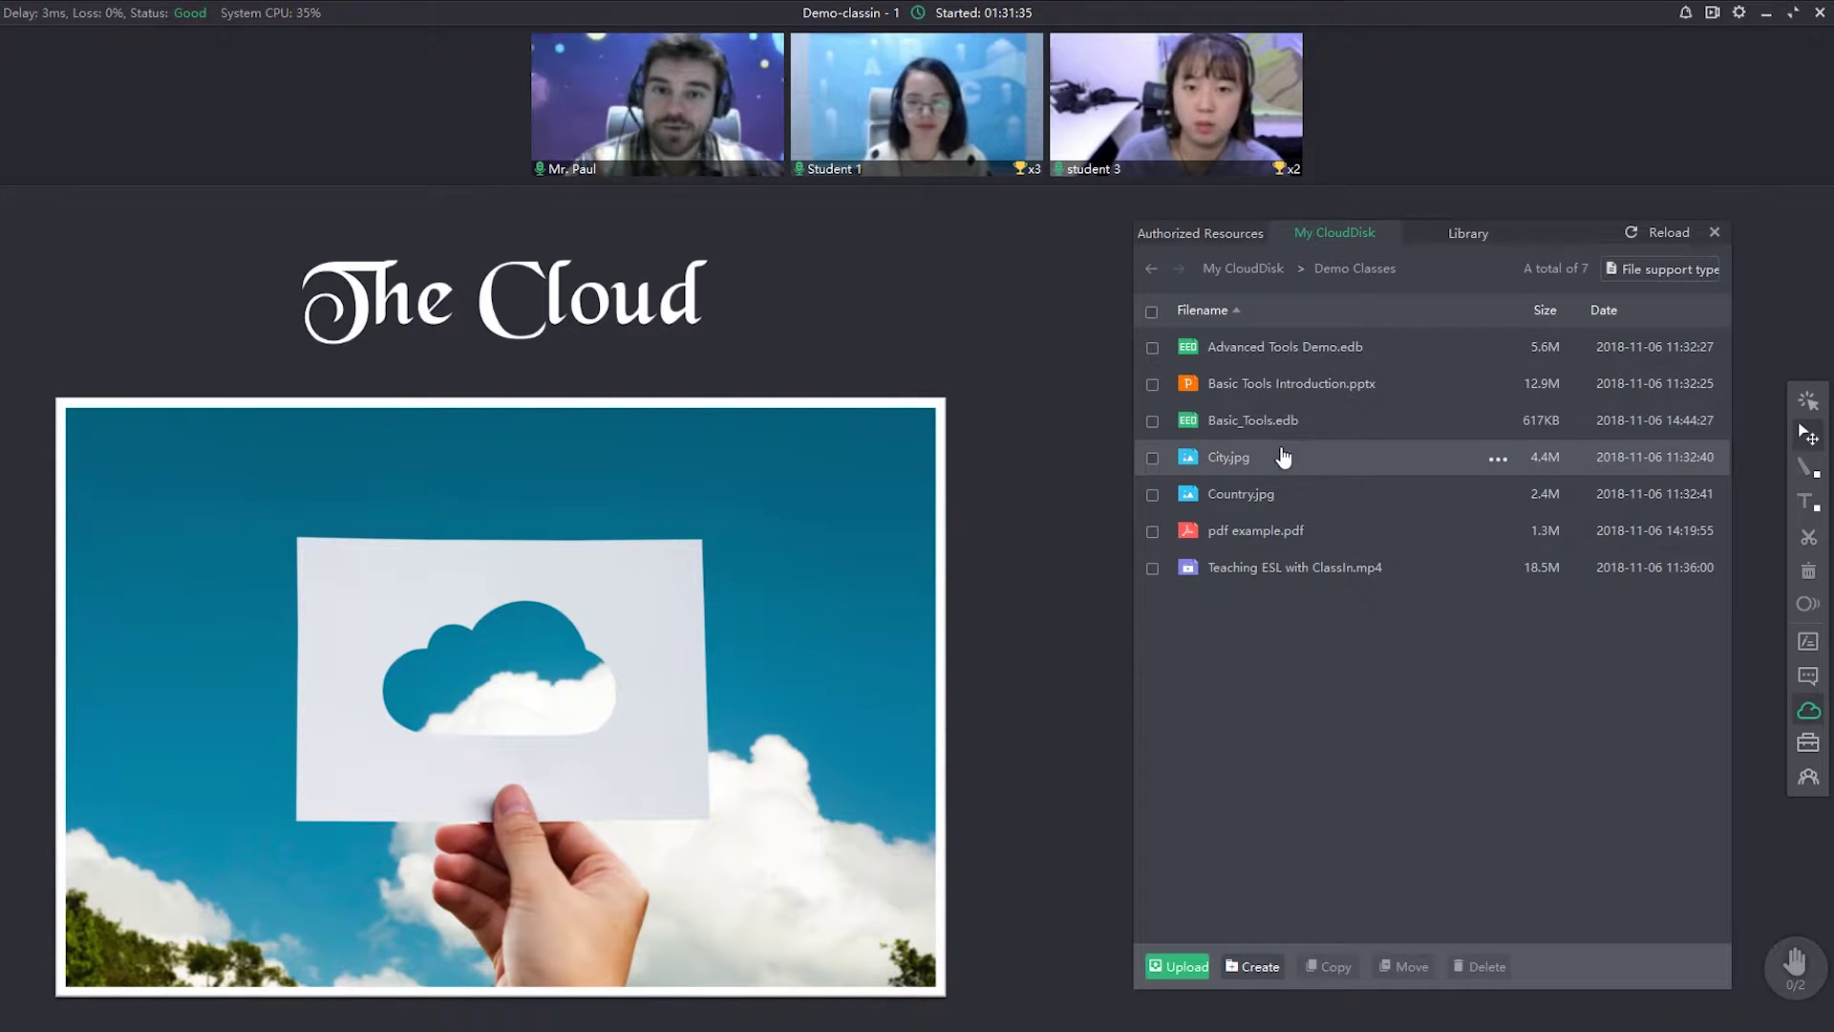
Place City.jpg and Country.jpg on the board, stack them vertically, and reopen the cloud file list
{"action": "left_click", "coordinate": [1226, 466]}
{"action": "left_click", "coordinate": [1808, 711]}
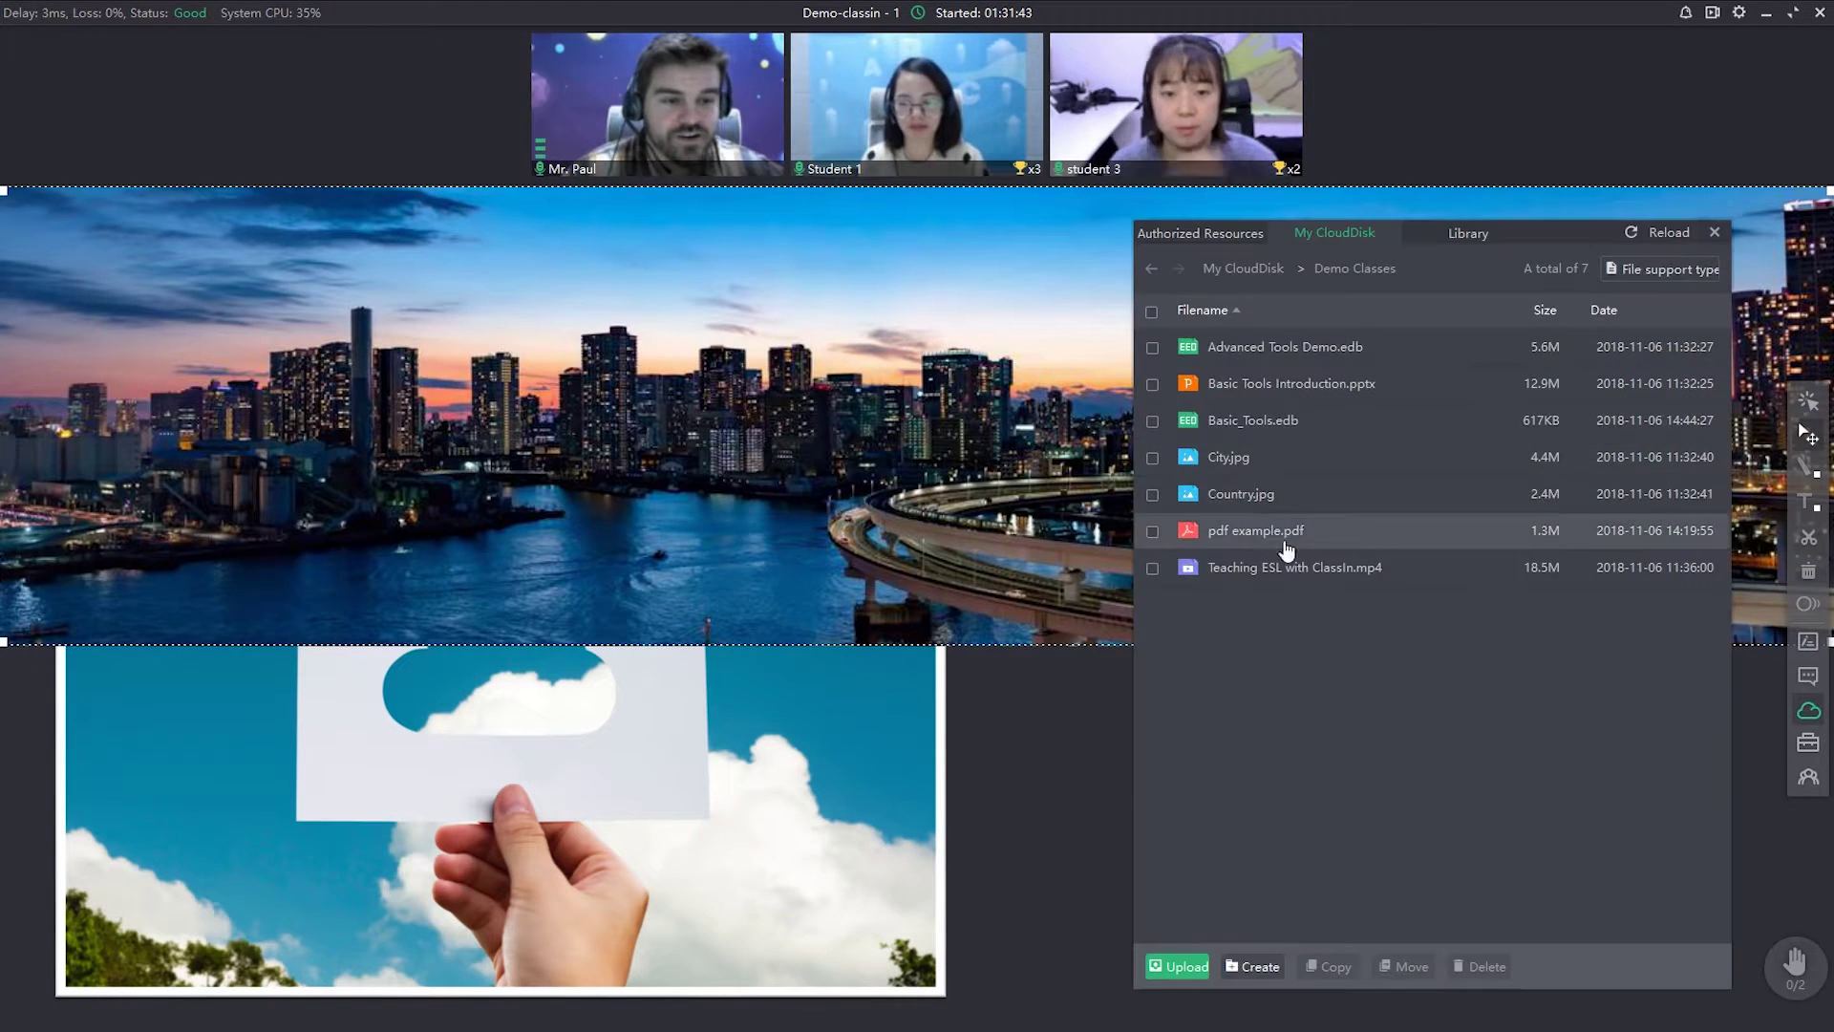
{"action": "left_click", "coordinate": [1242, 494]}
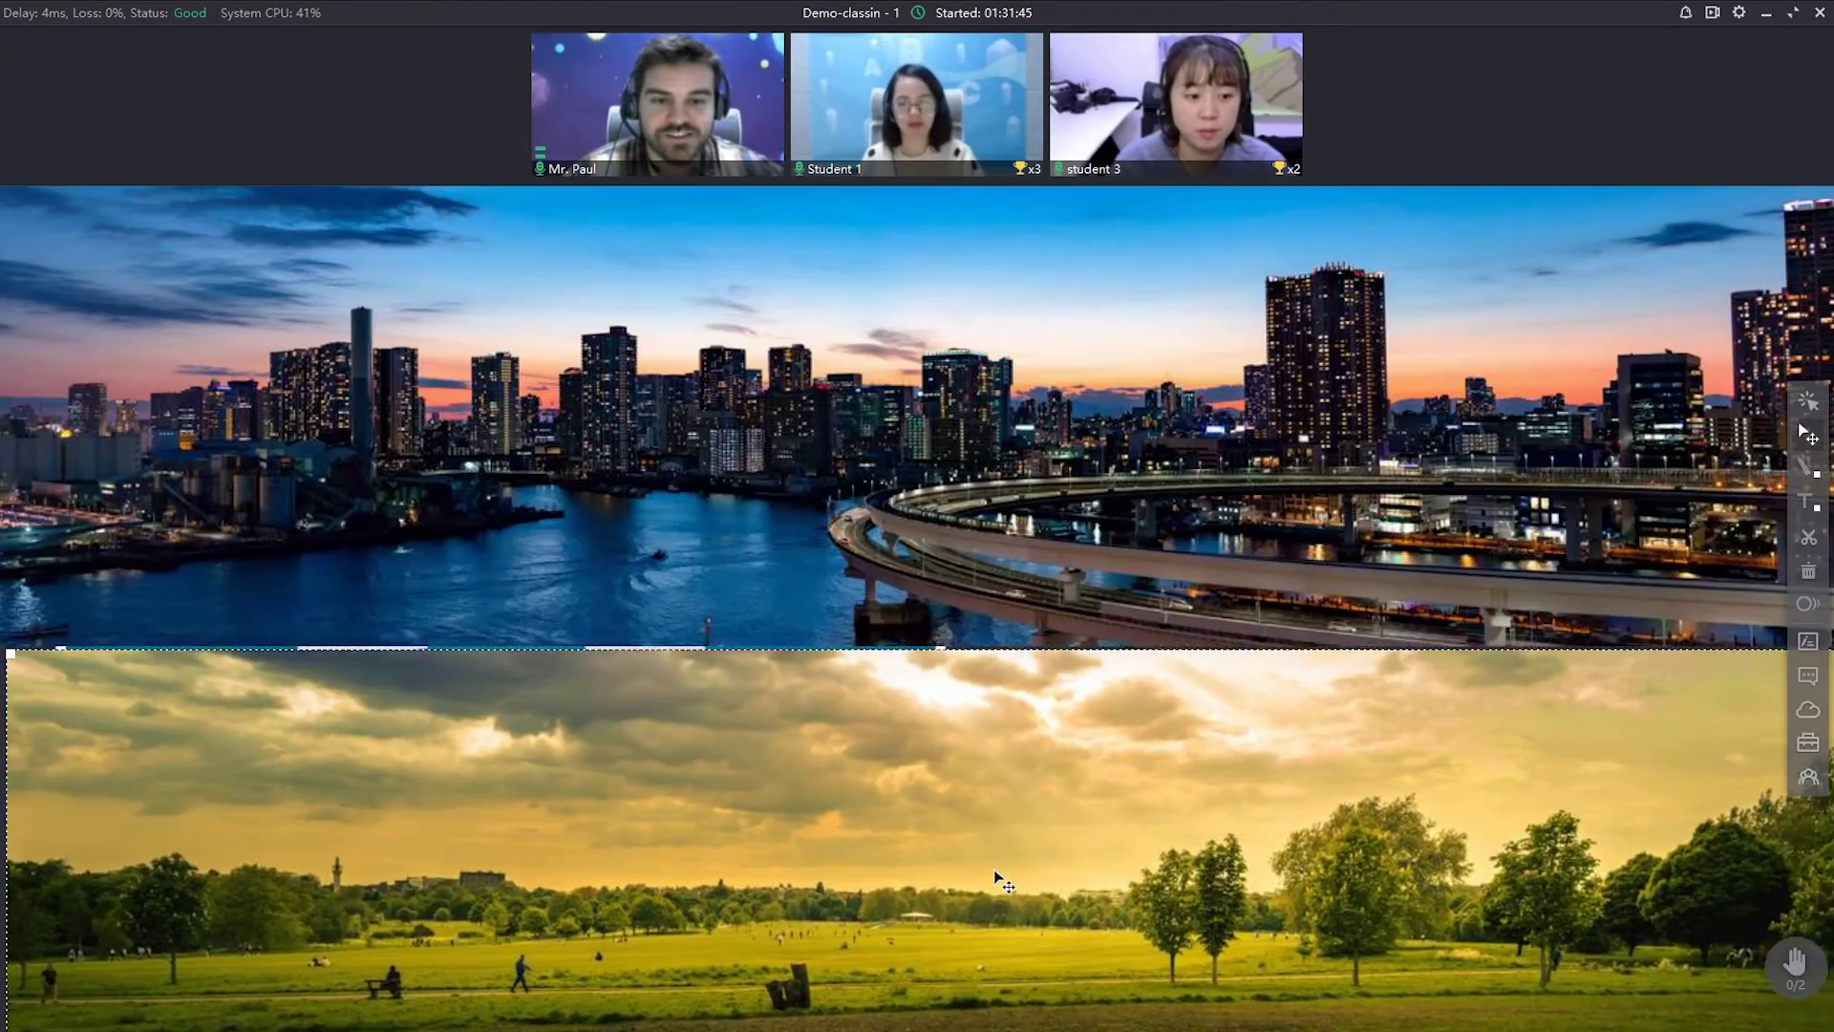
{"action": "left_click", "coordinate": [1053, 441]}
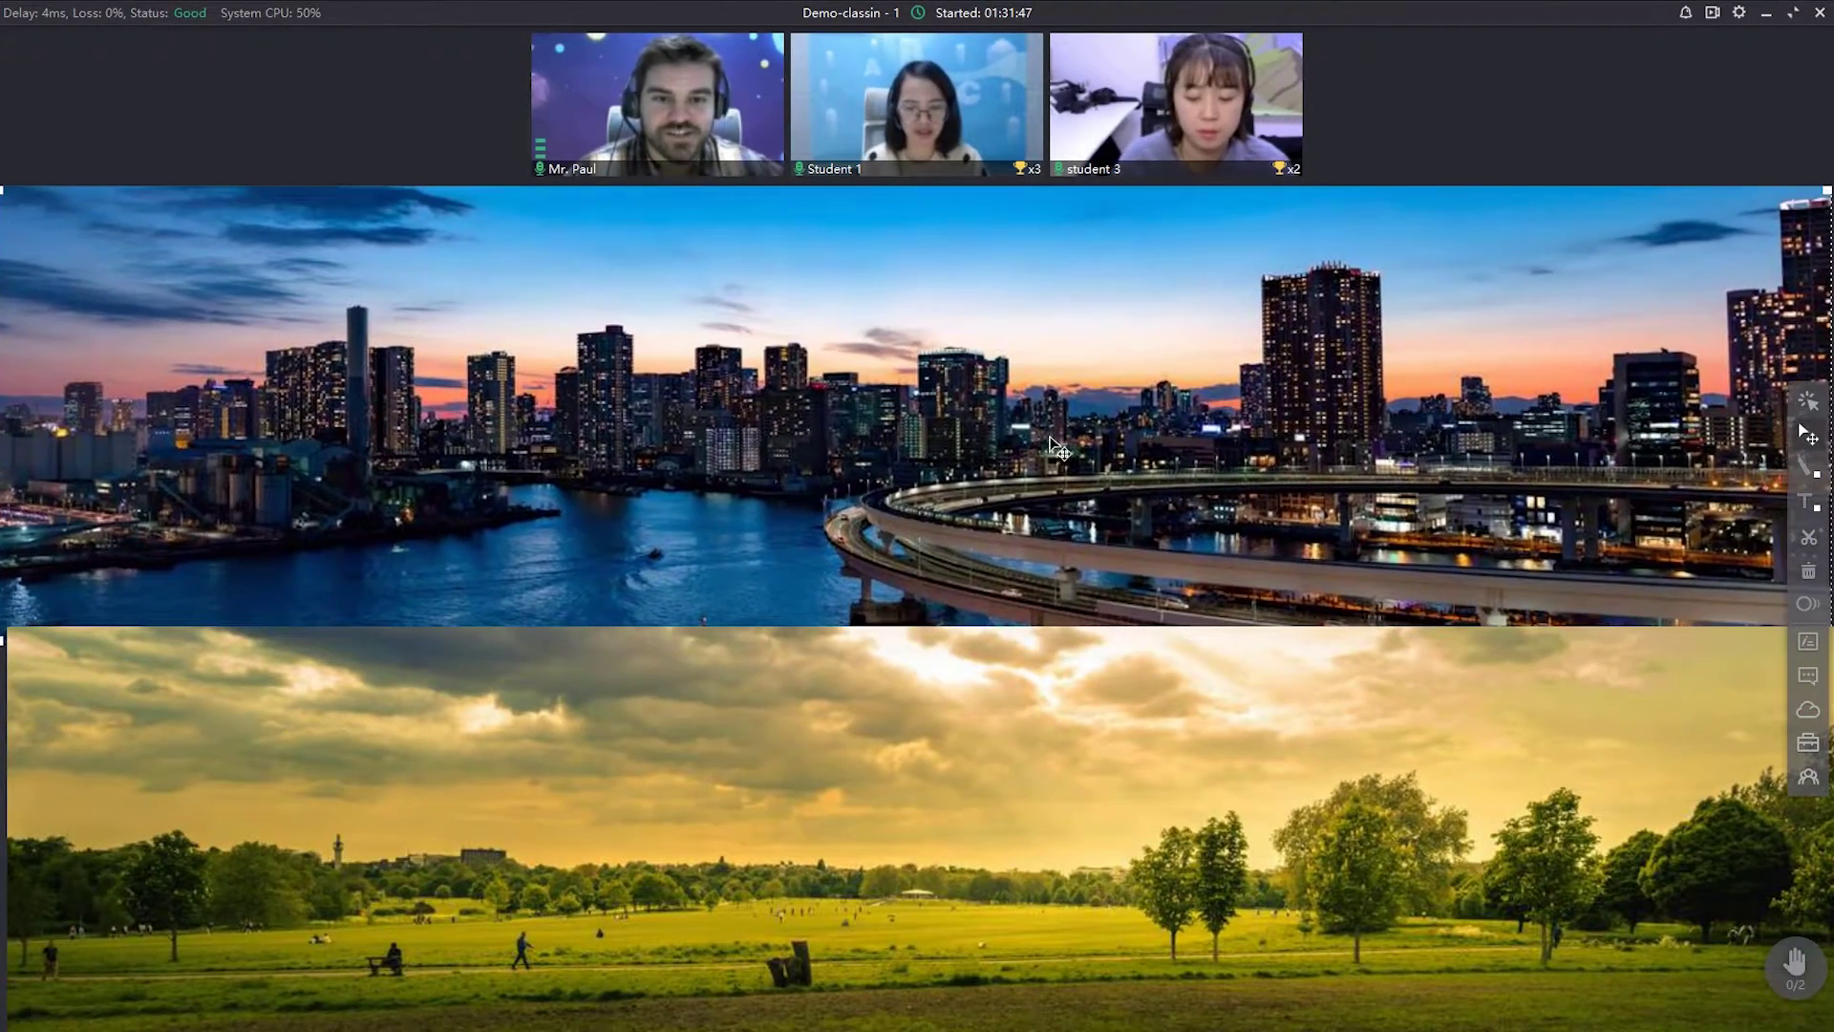
{"action": "left_click_drag", "start_coordinate": [1053, 442], "coordinate": [1064, 465]}
{"action": "mouse_move", "coordinate": [889, 778]}
{"action": "left_mouse_down"}
{"action": "mouse_move", "coordinate": [830, 807]}
{"action": "mouse_move", "coordinate": [864, 802]}
{"action": "left_mouse_up"}
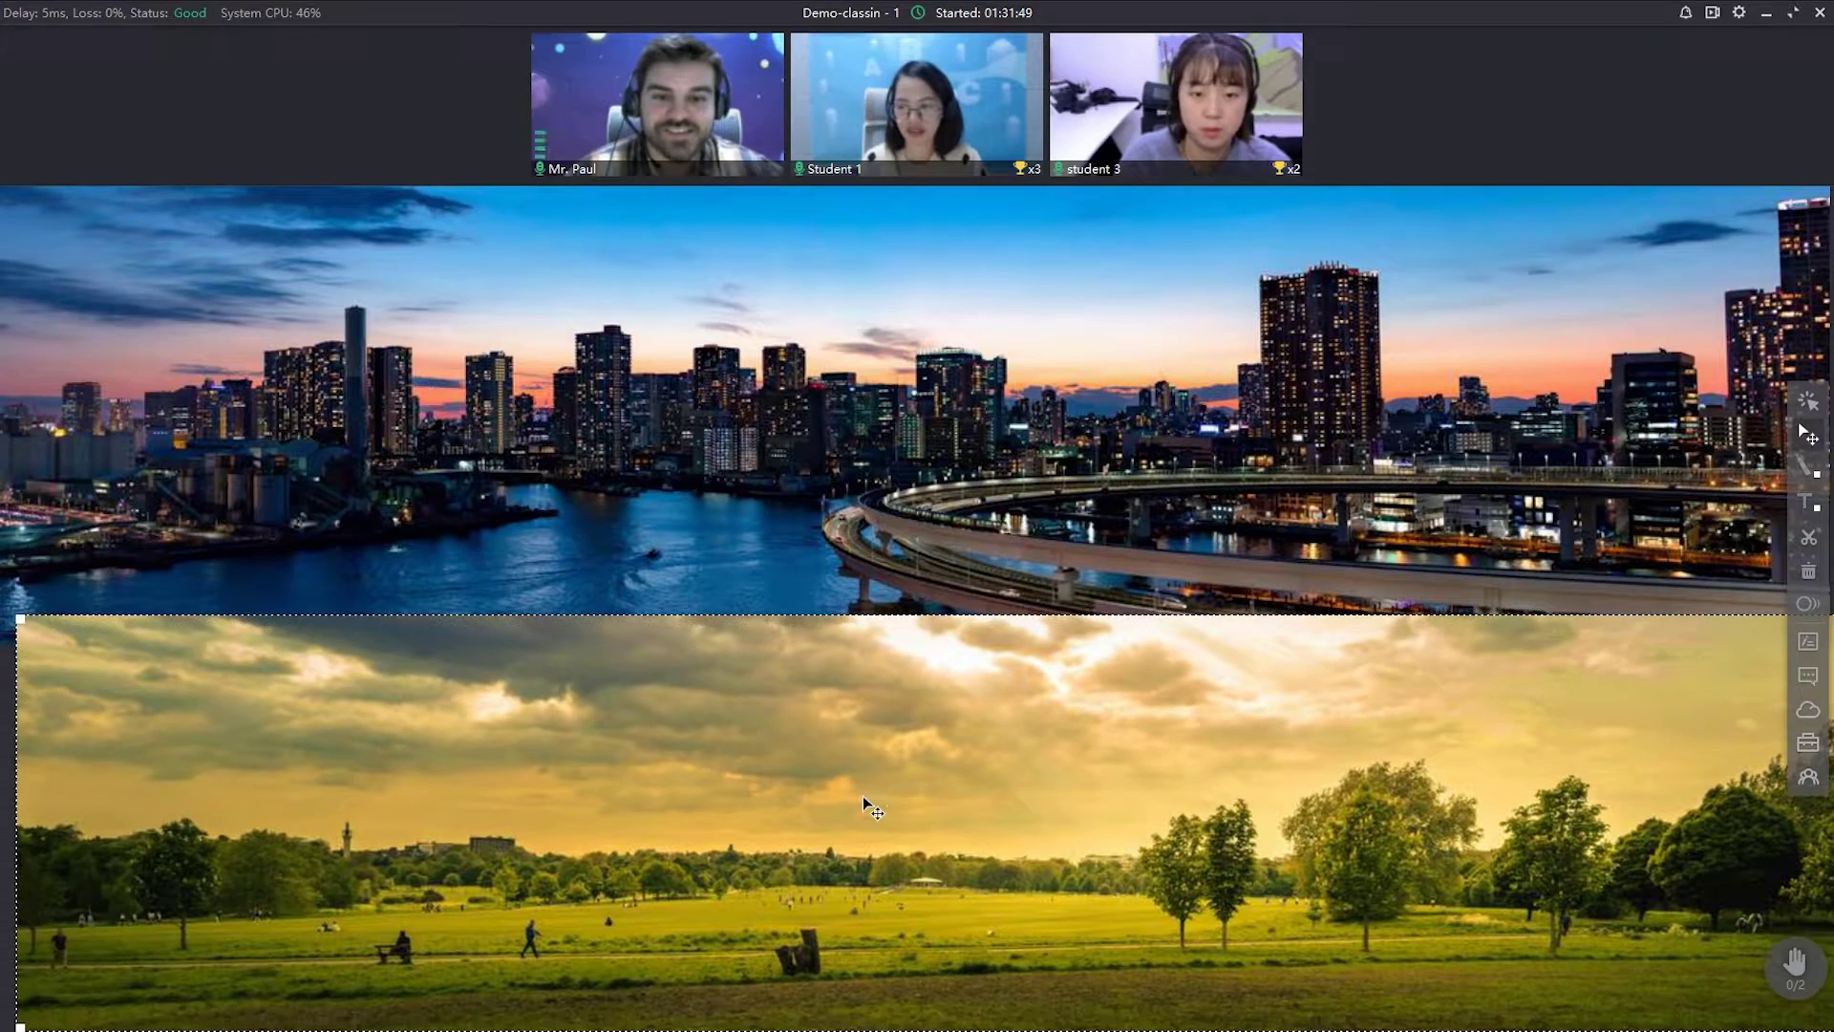
{"action": "left_click", "coordinate": [1808, 710]}
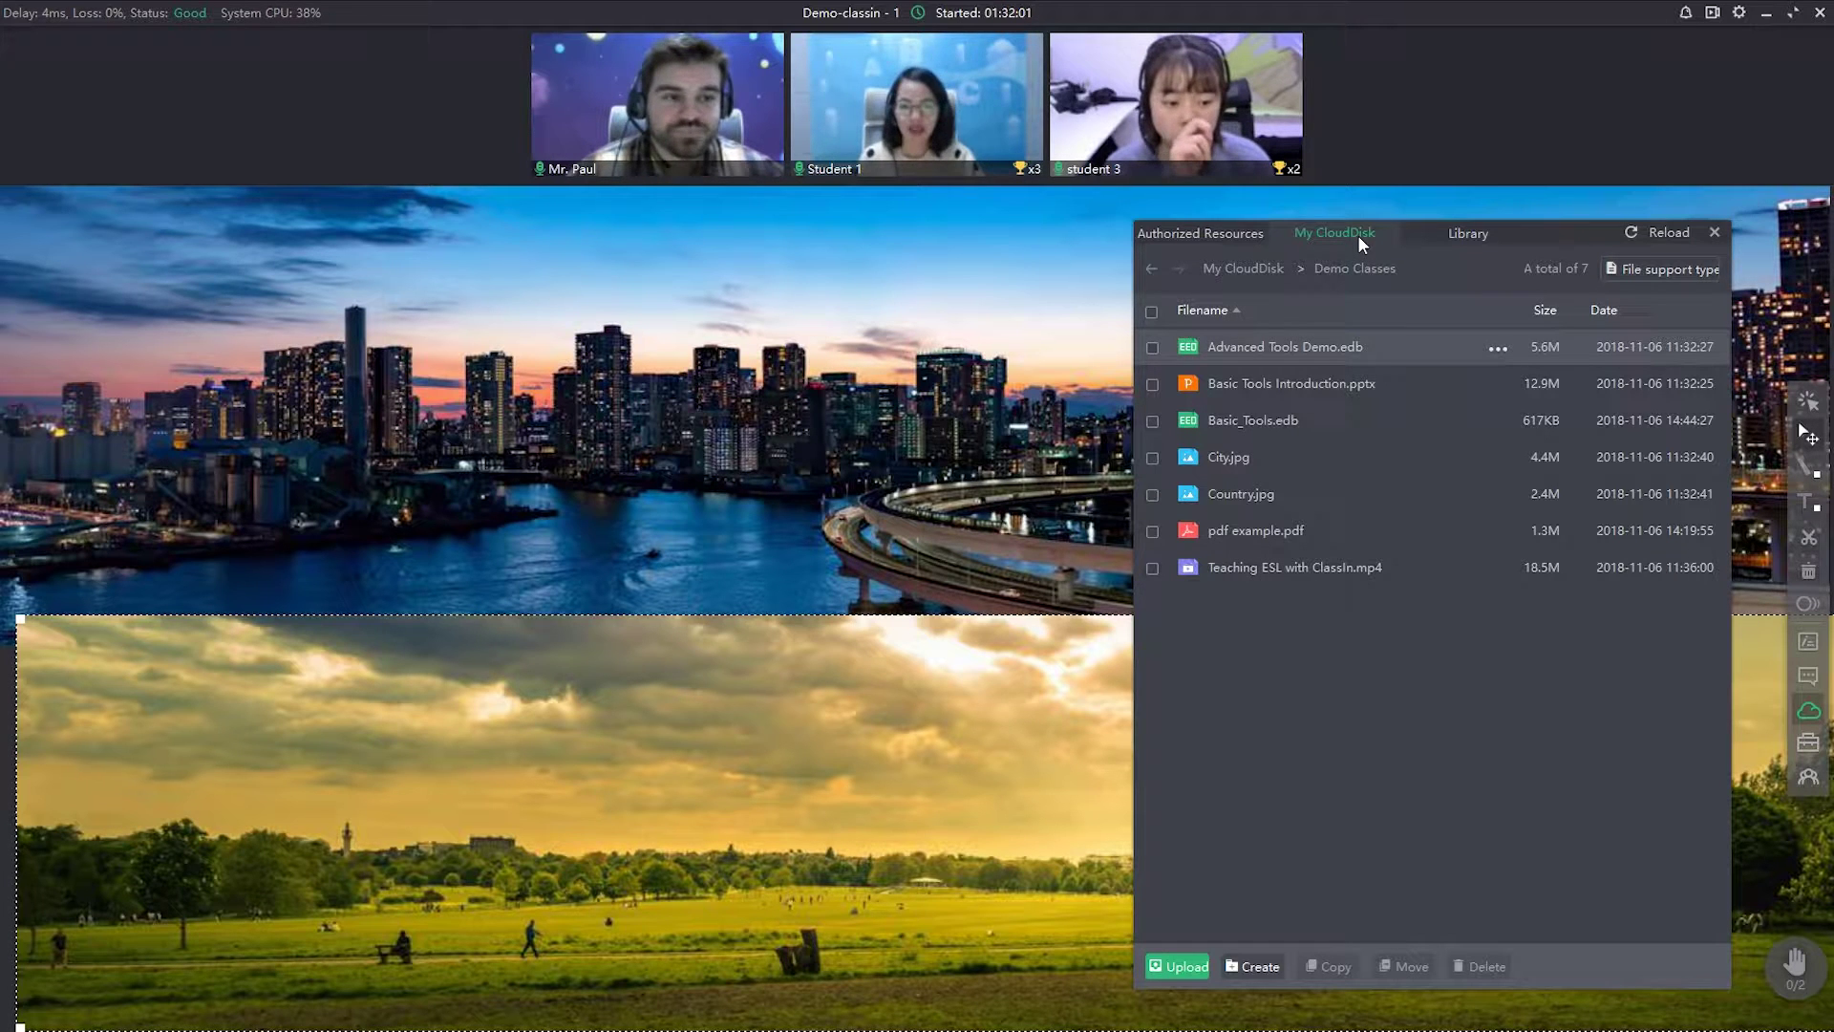
With the Library view shown, delete the city and park photos from the board
{"action": "left_click", "coordinate": [1457, 233]}
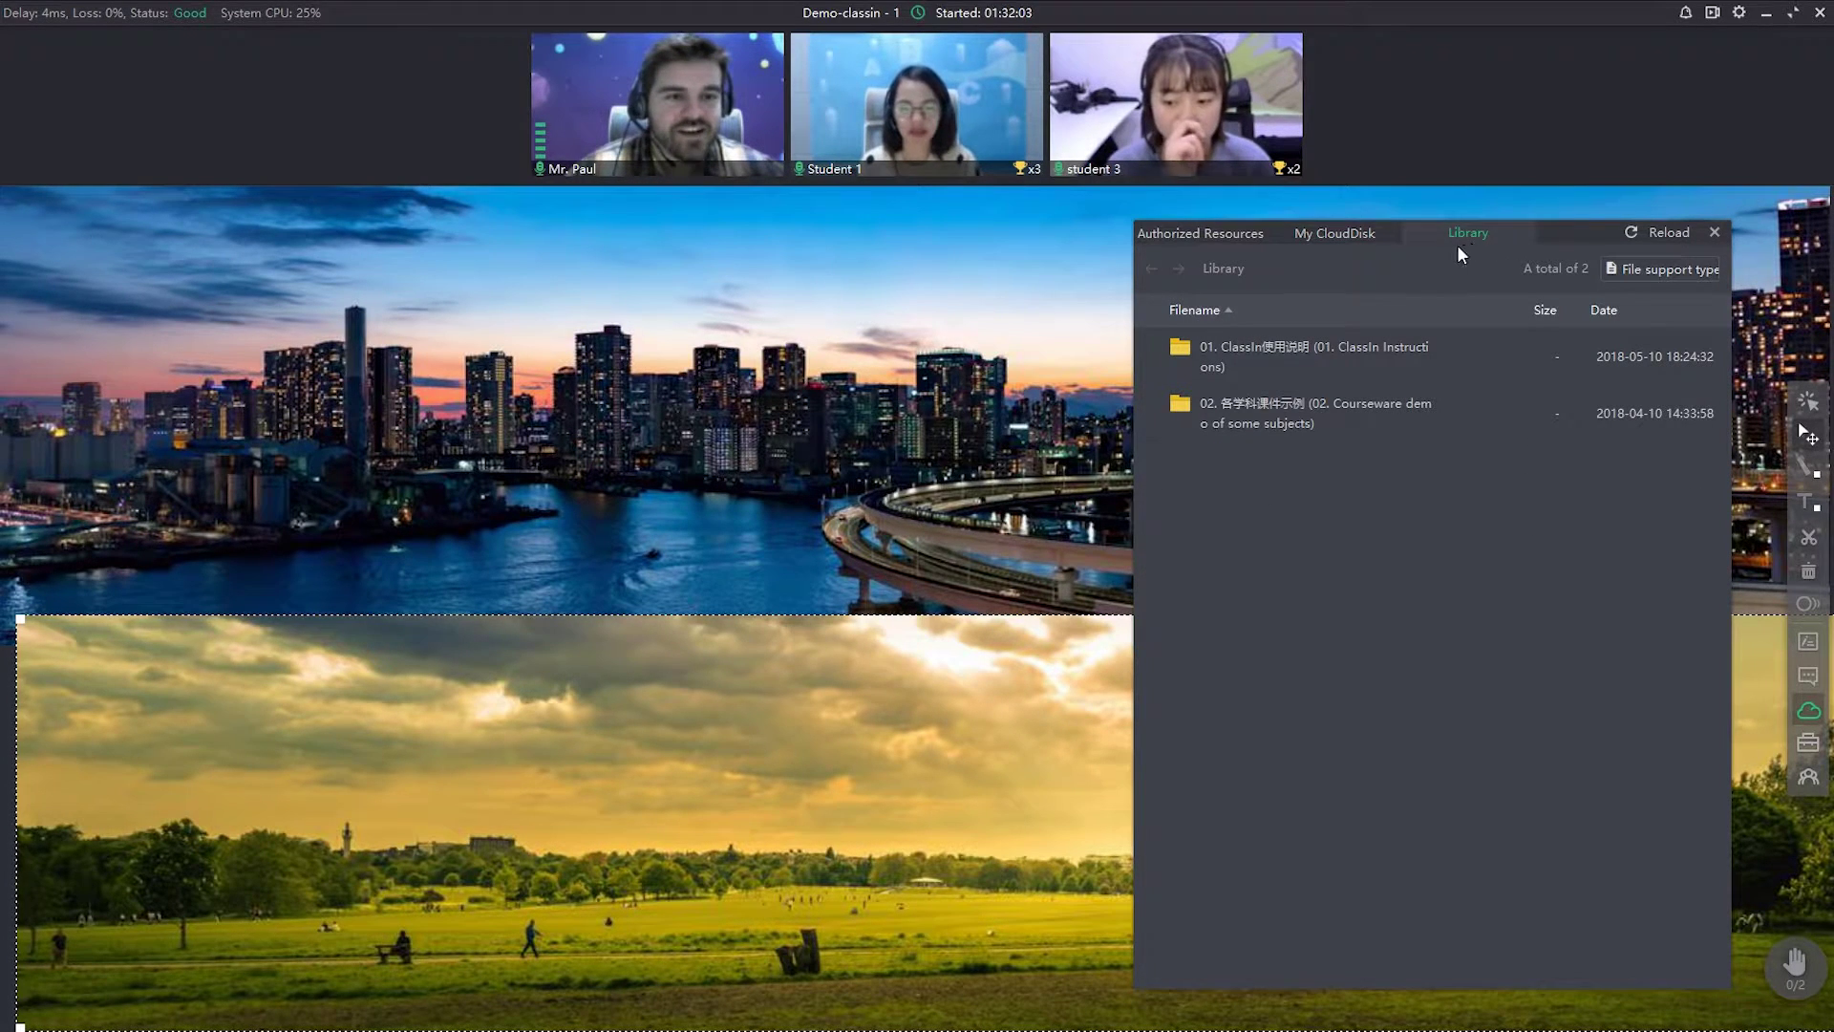
{"action": "left_click", "coordinate": [969, 375]}
{"action": "key", "text": "Delete"}
{"action": "left_click", "coordinate": [998, 654]}
{"action": "key", "text": "Delete"}
Return the resource panel to My CloudDisk and close it
{"action": "left_click_drag", "start_coordinate": [1568, 245], "coordinate": [1596, 238]}
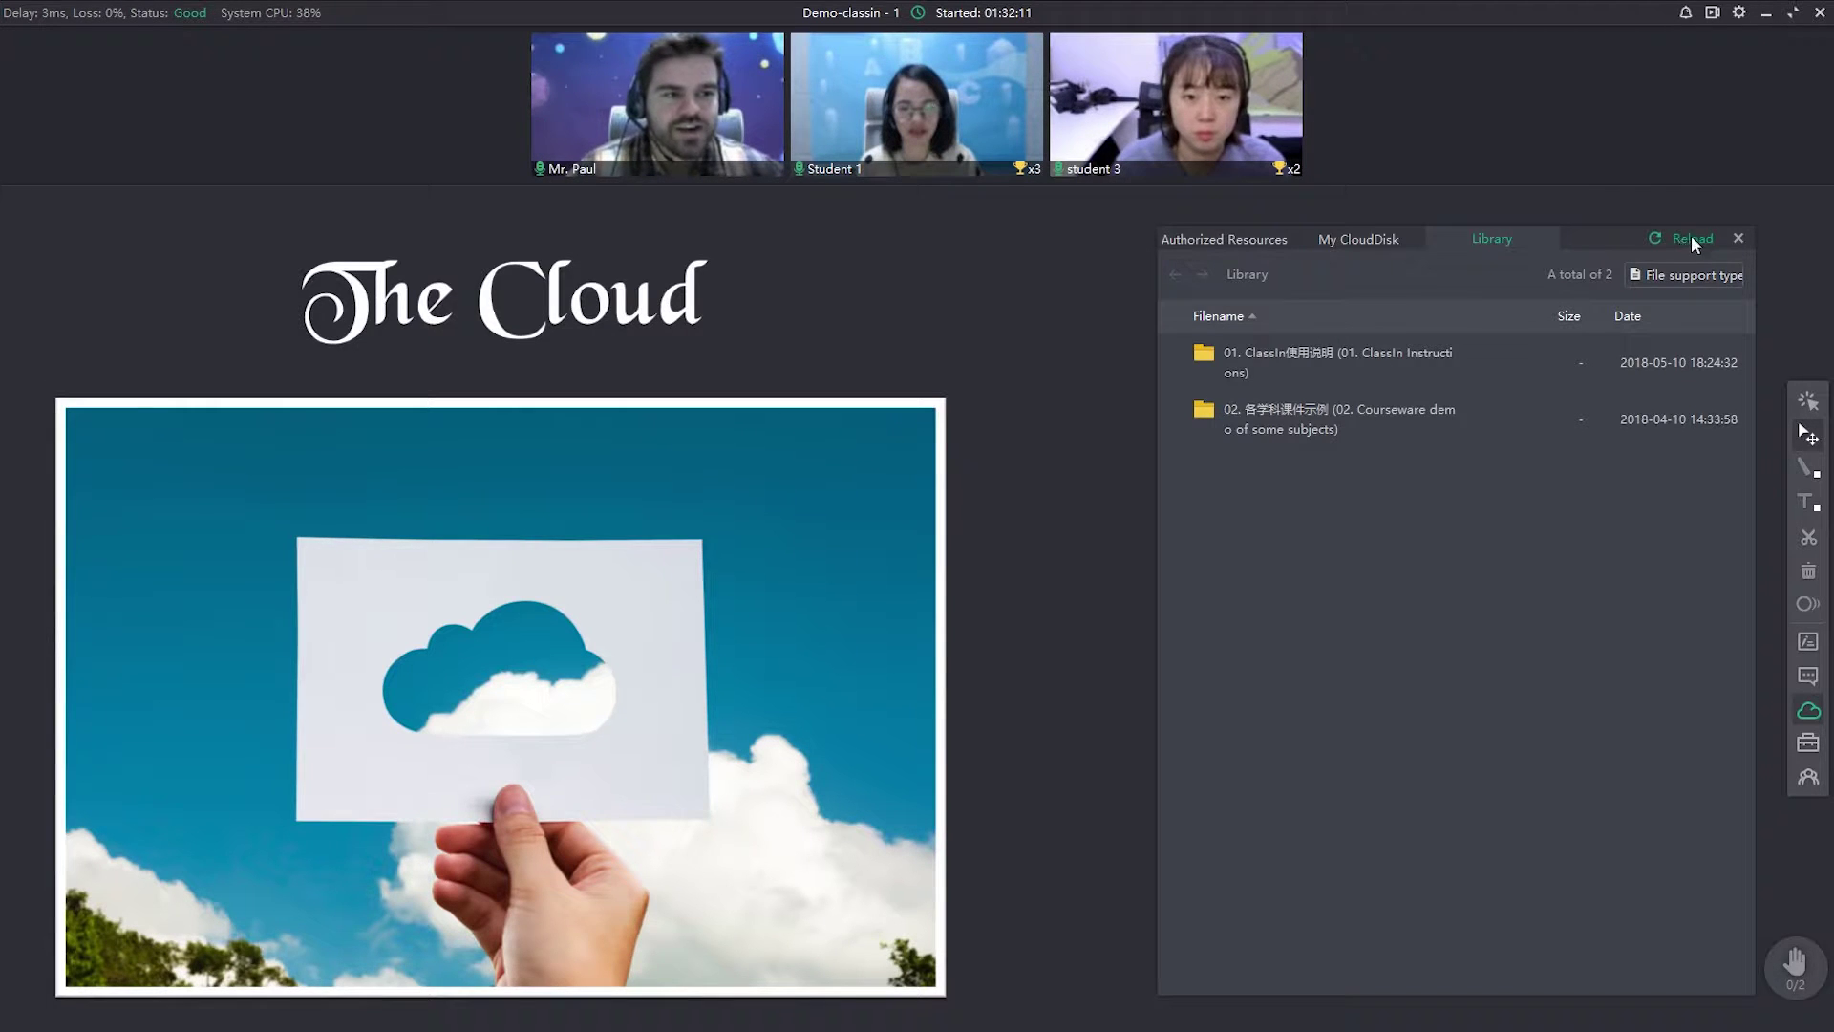
{"action": "left_click", "coordinate": [1371, 241]}
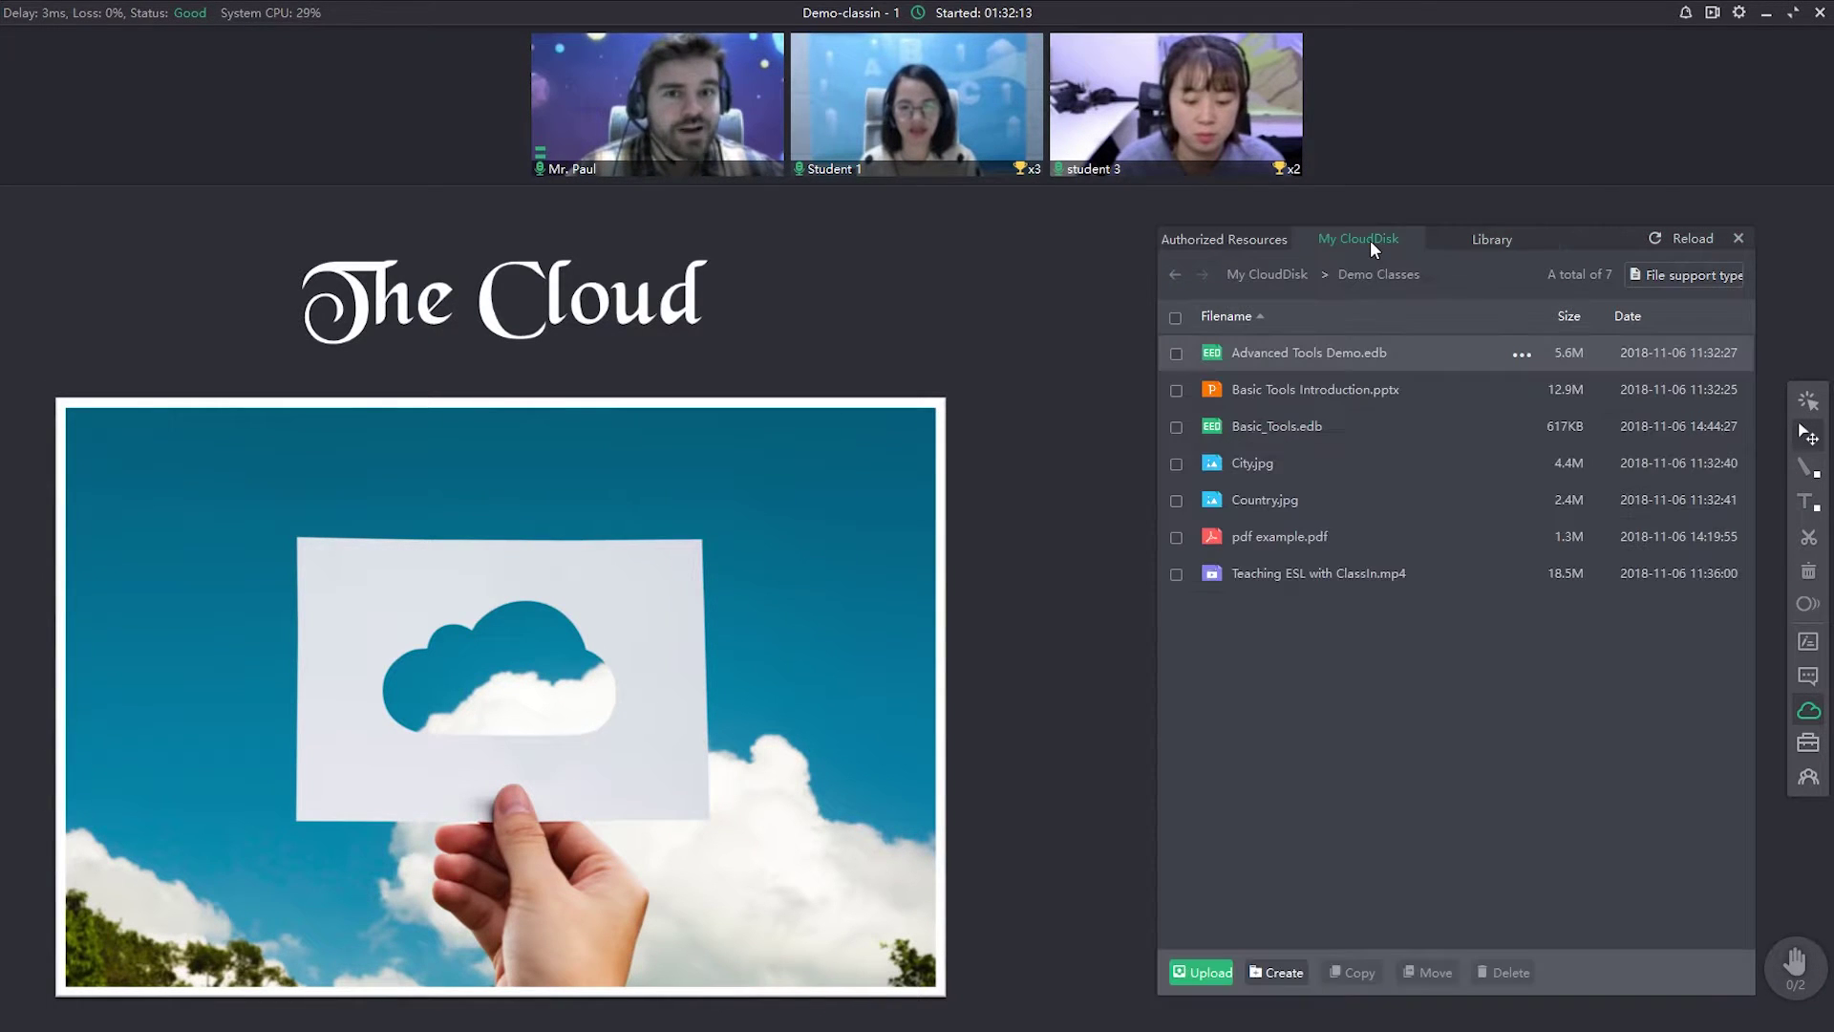
{"action": "left_click", "coordinate": [1738, 239]}
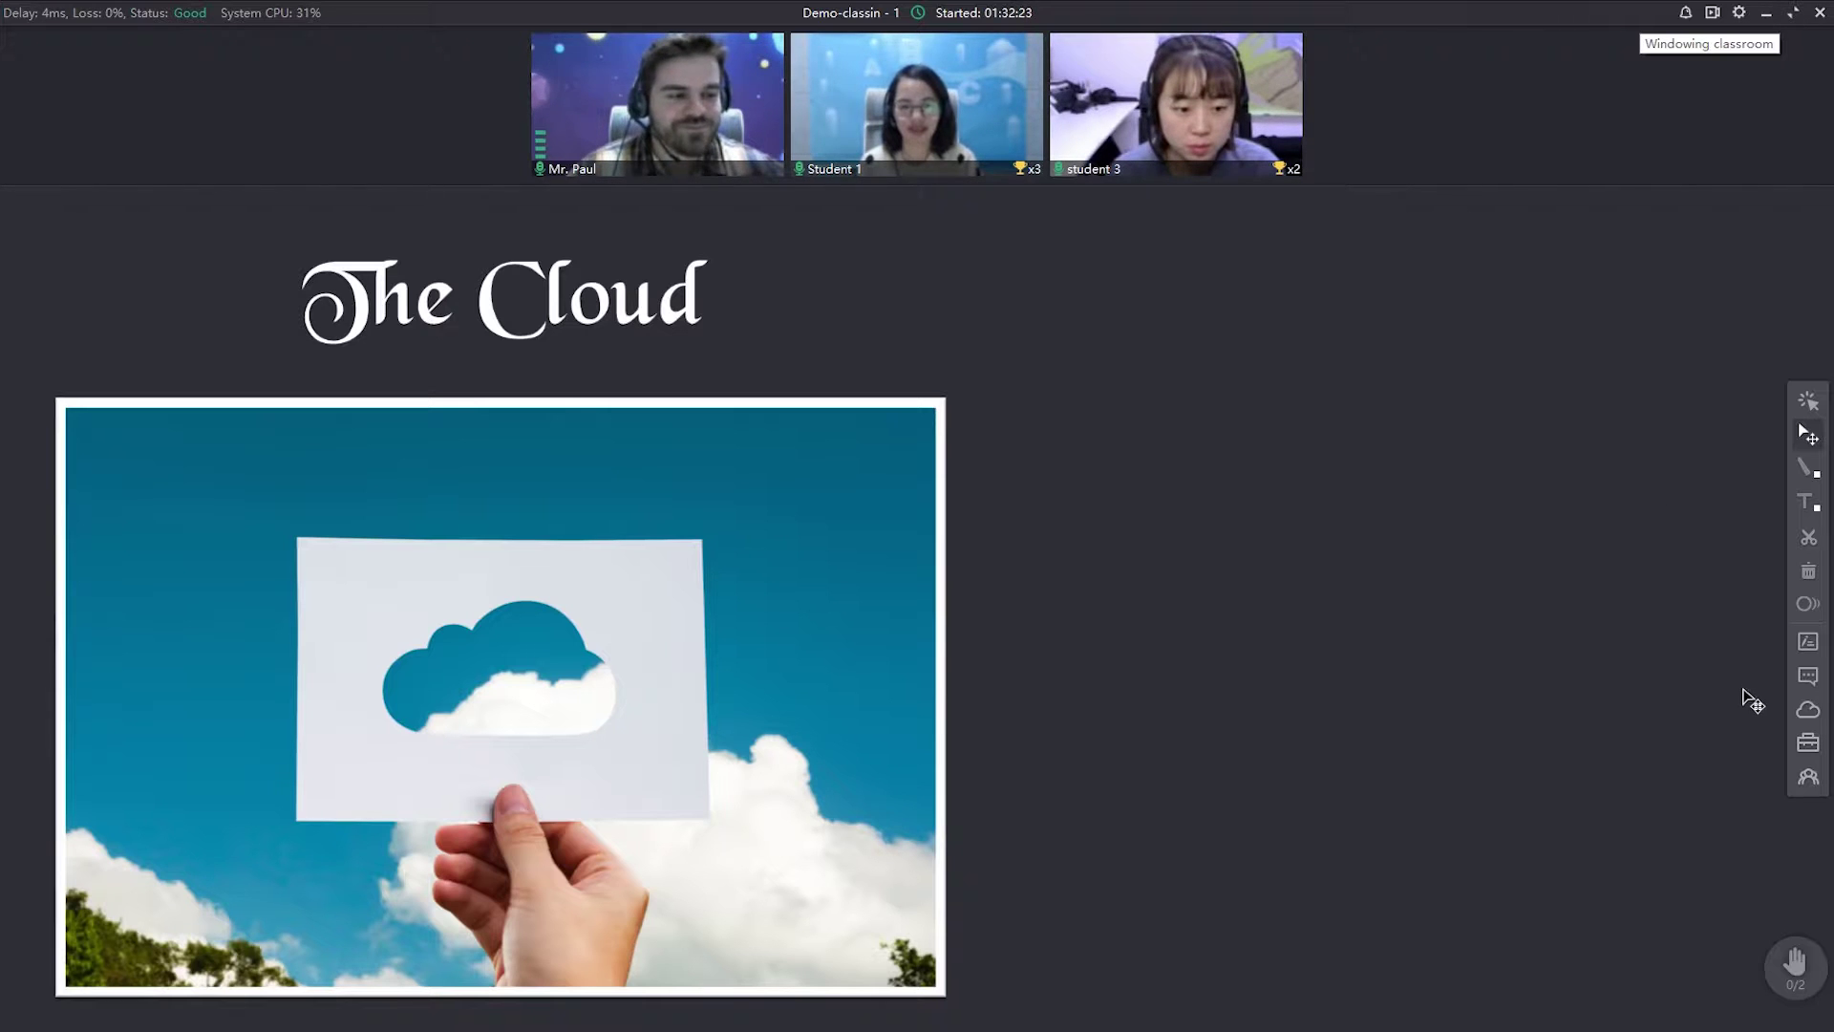
Start inserting an image from the toolbox, then cancel the file chooser
{"action": "left_click", "coordinate": [1808, 744]}
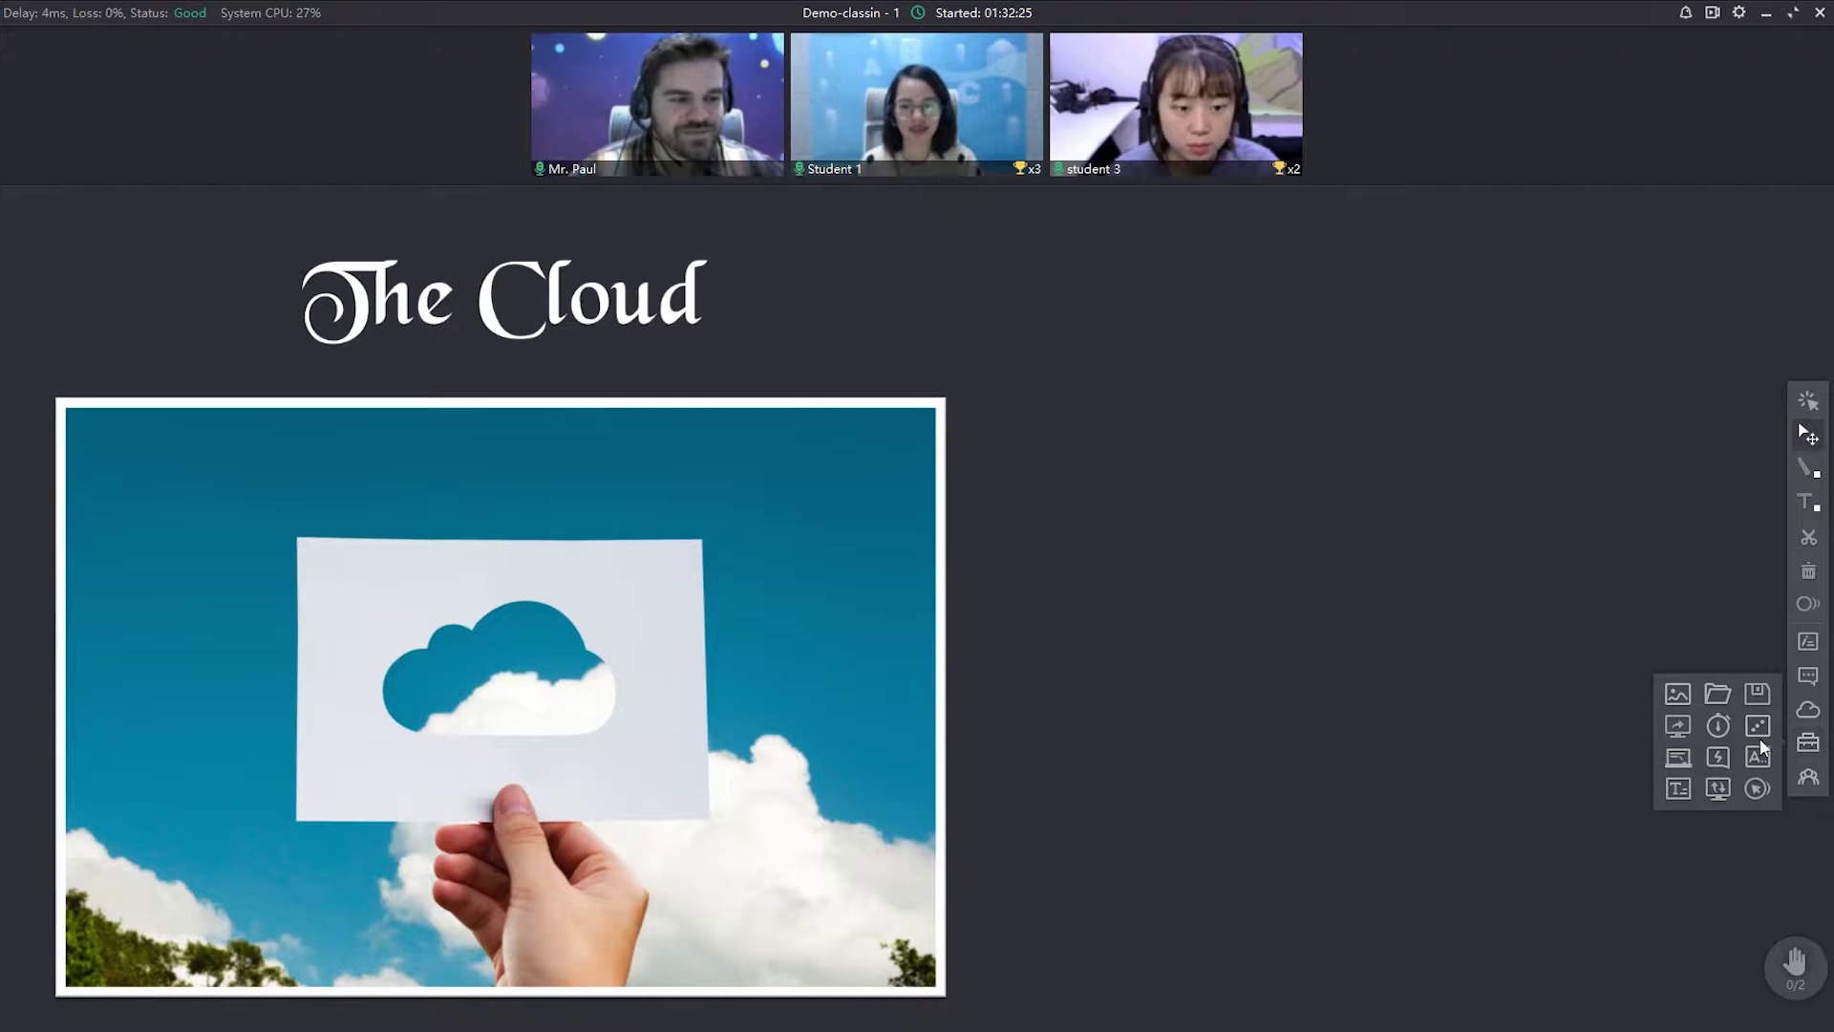
{"action": "left_click", "coordinate": [1678, 696]}
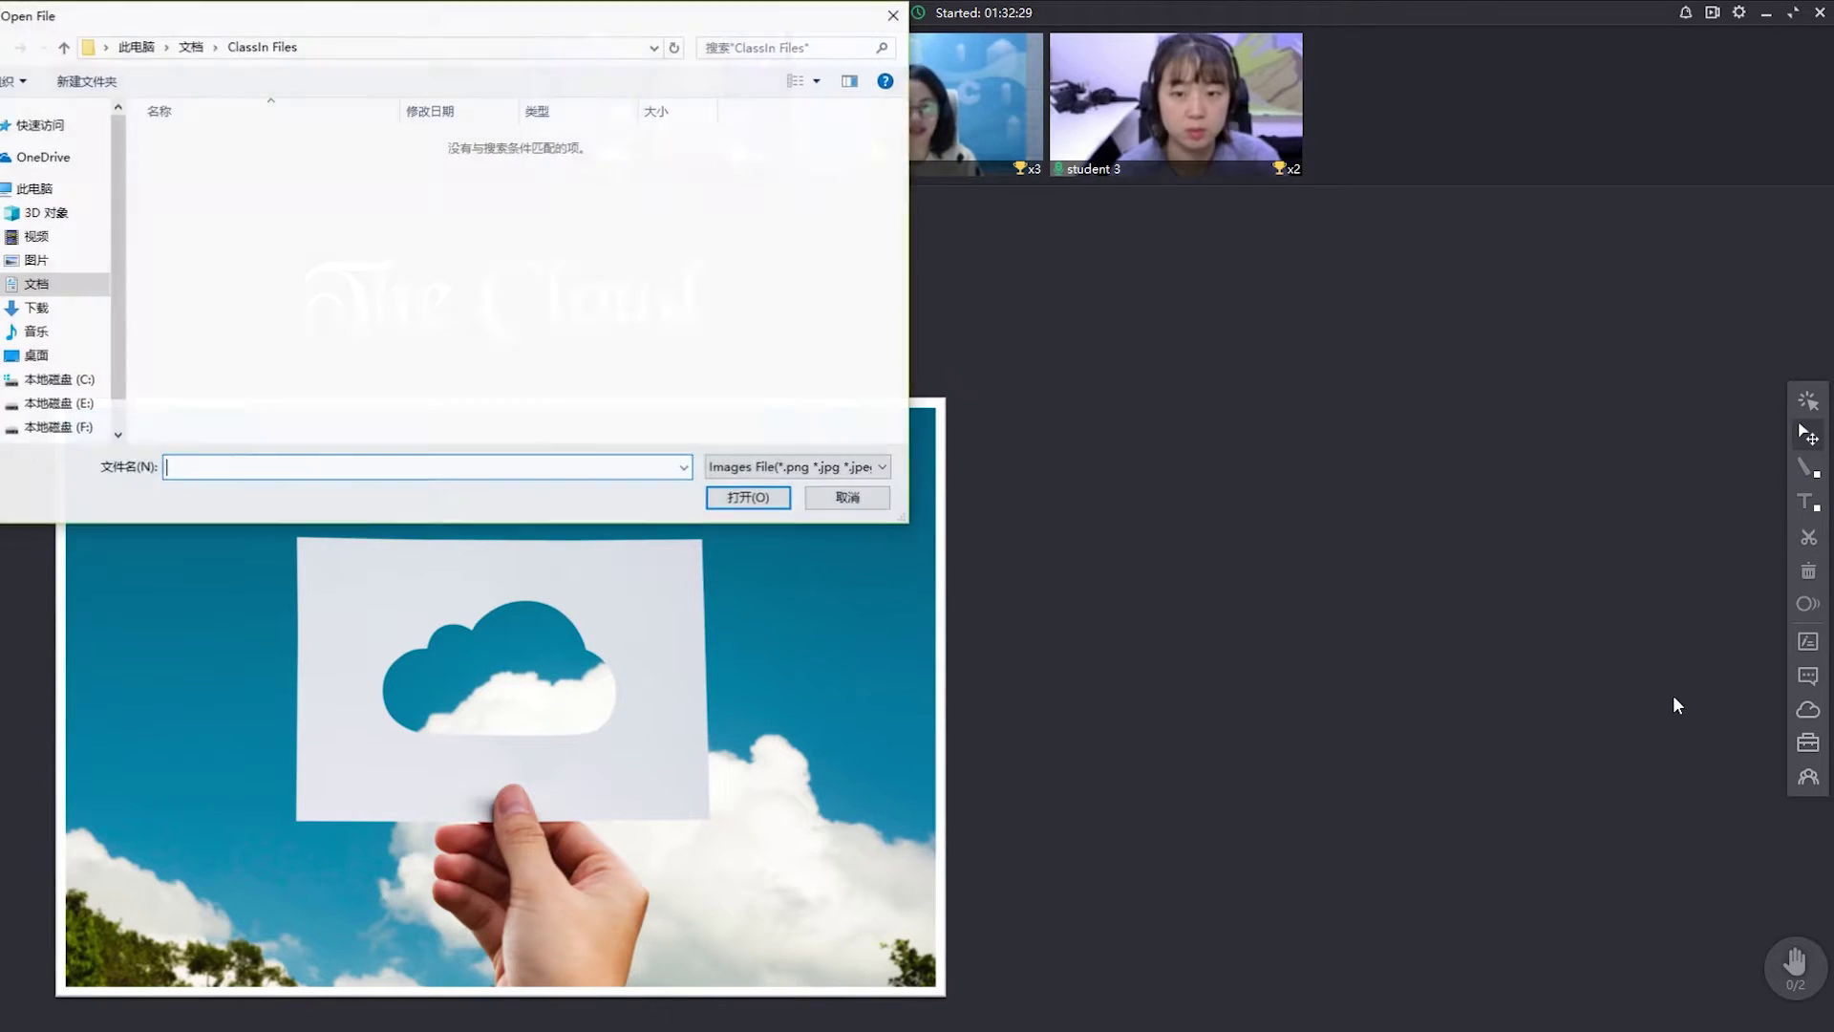
{"action": "left_click_drag", "start_coordinate": [379, 17], "coordinate": [1032, 340]}
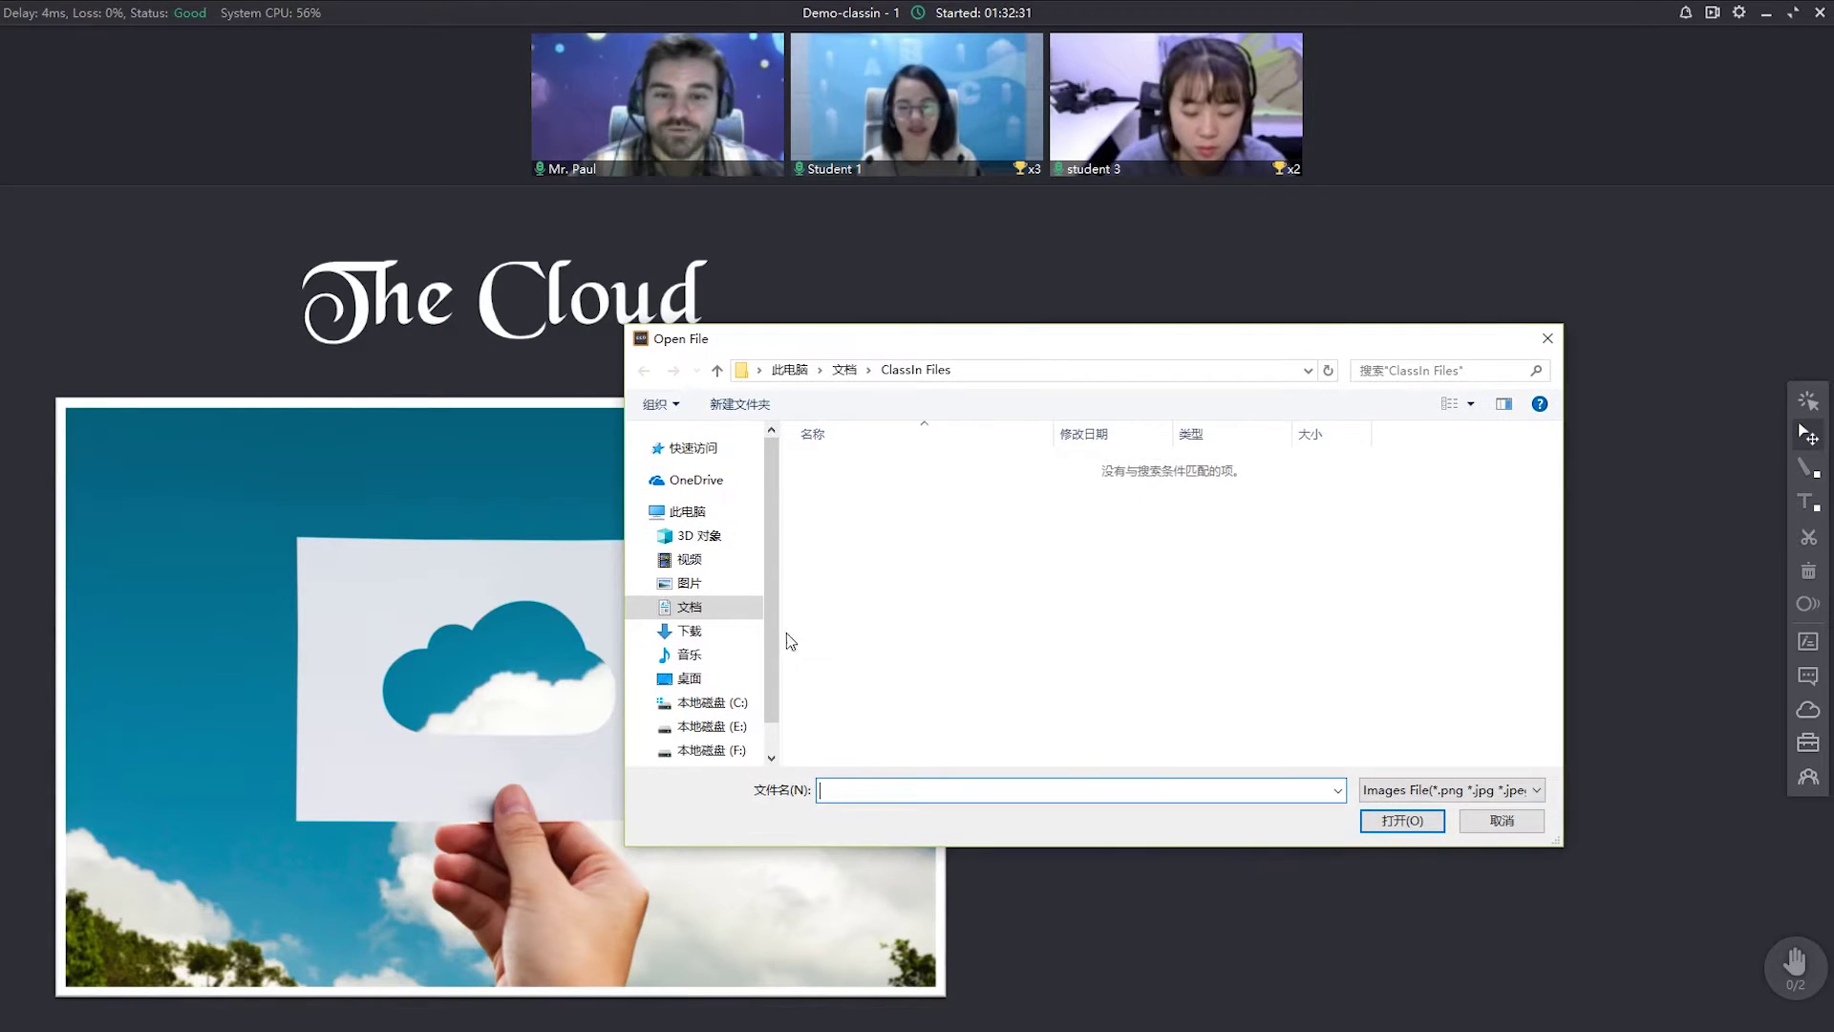
{"action": "left_click", "coordinate": [1547, 338]}
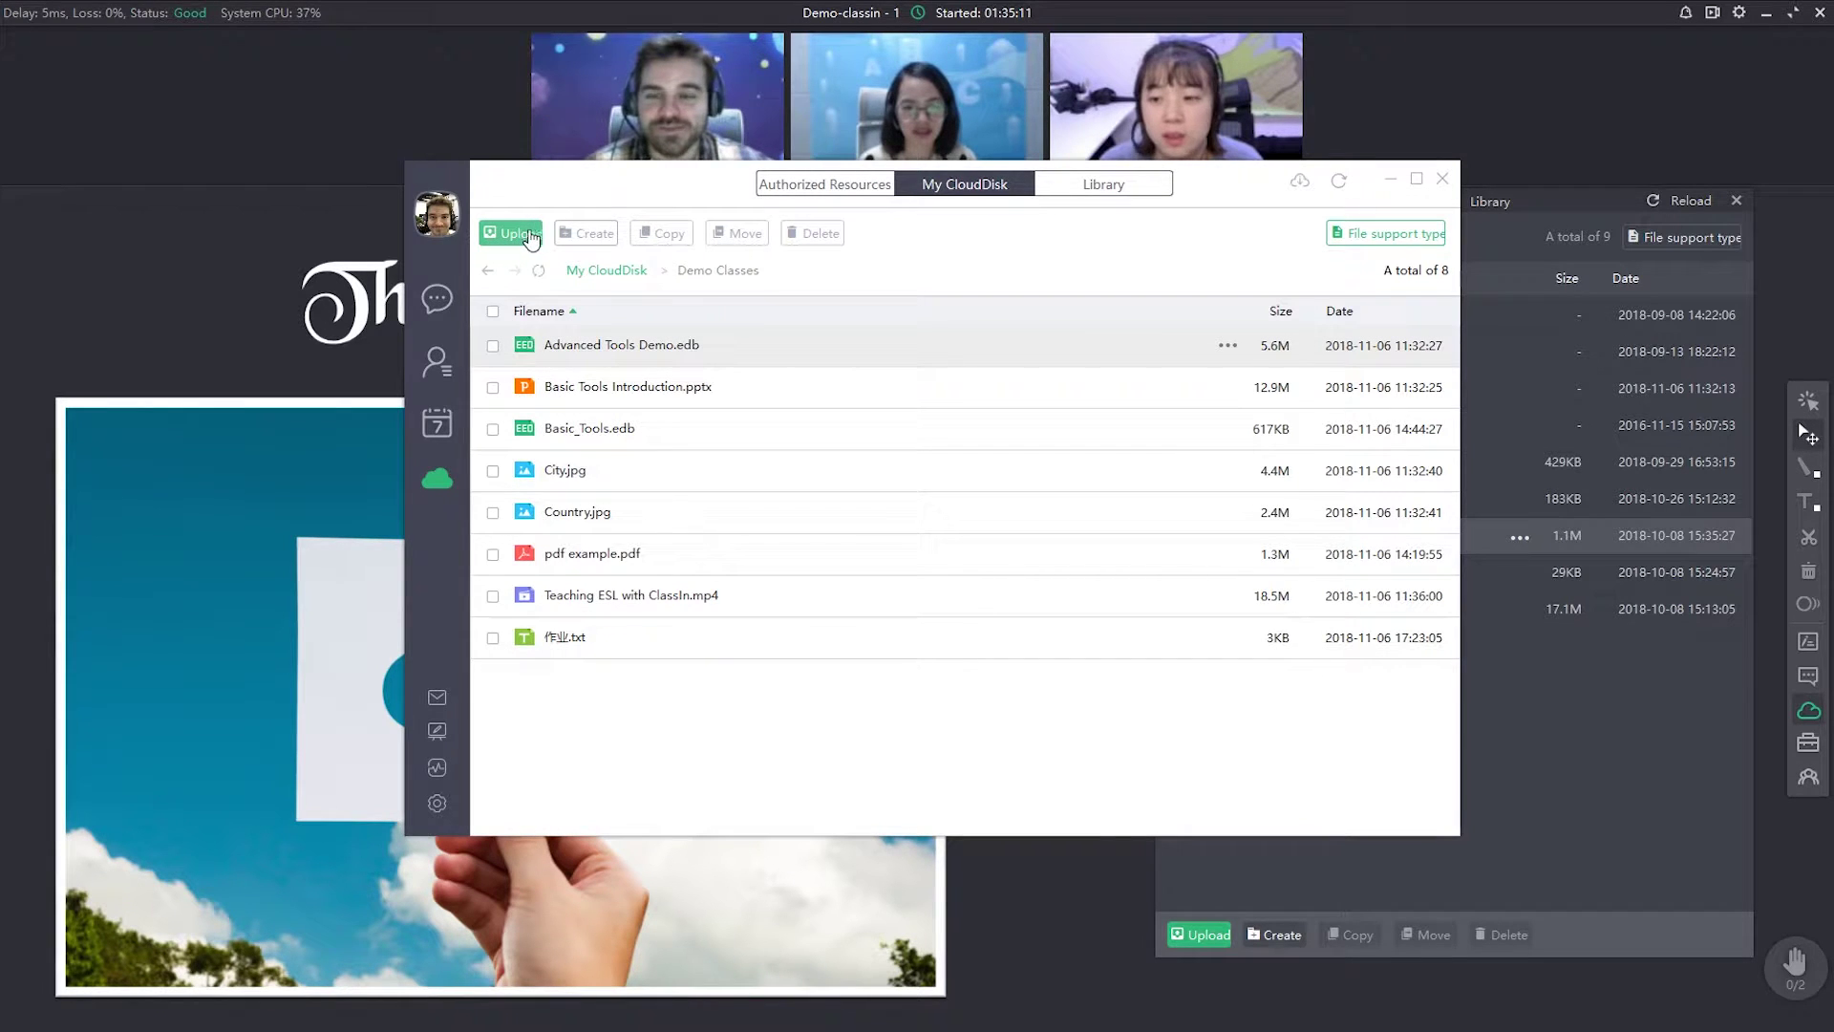
Upload 一道向量问题.pptx into Demo Classes, then close the standalone CloudDisk window
{"action": "left_click", "coordinate": [521, 235]}
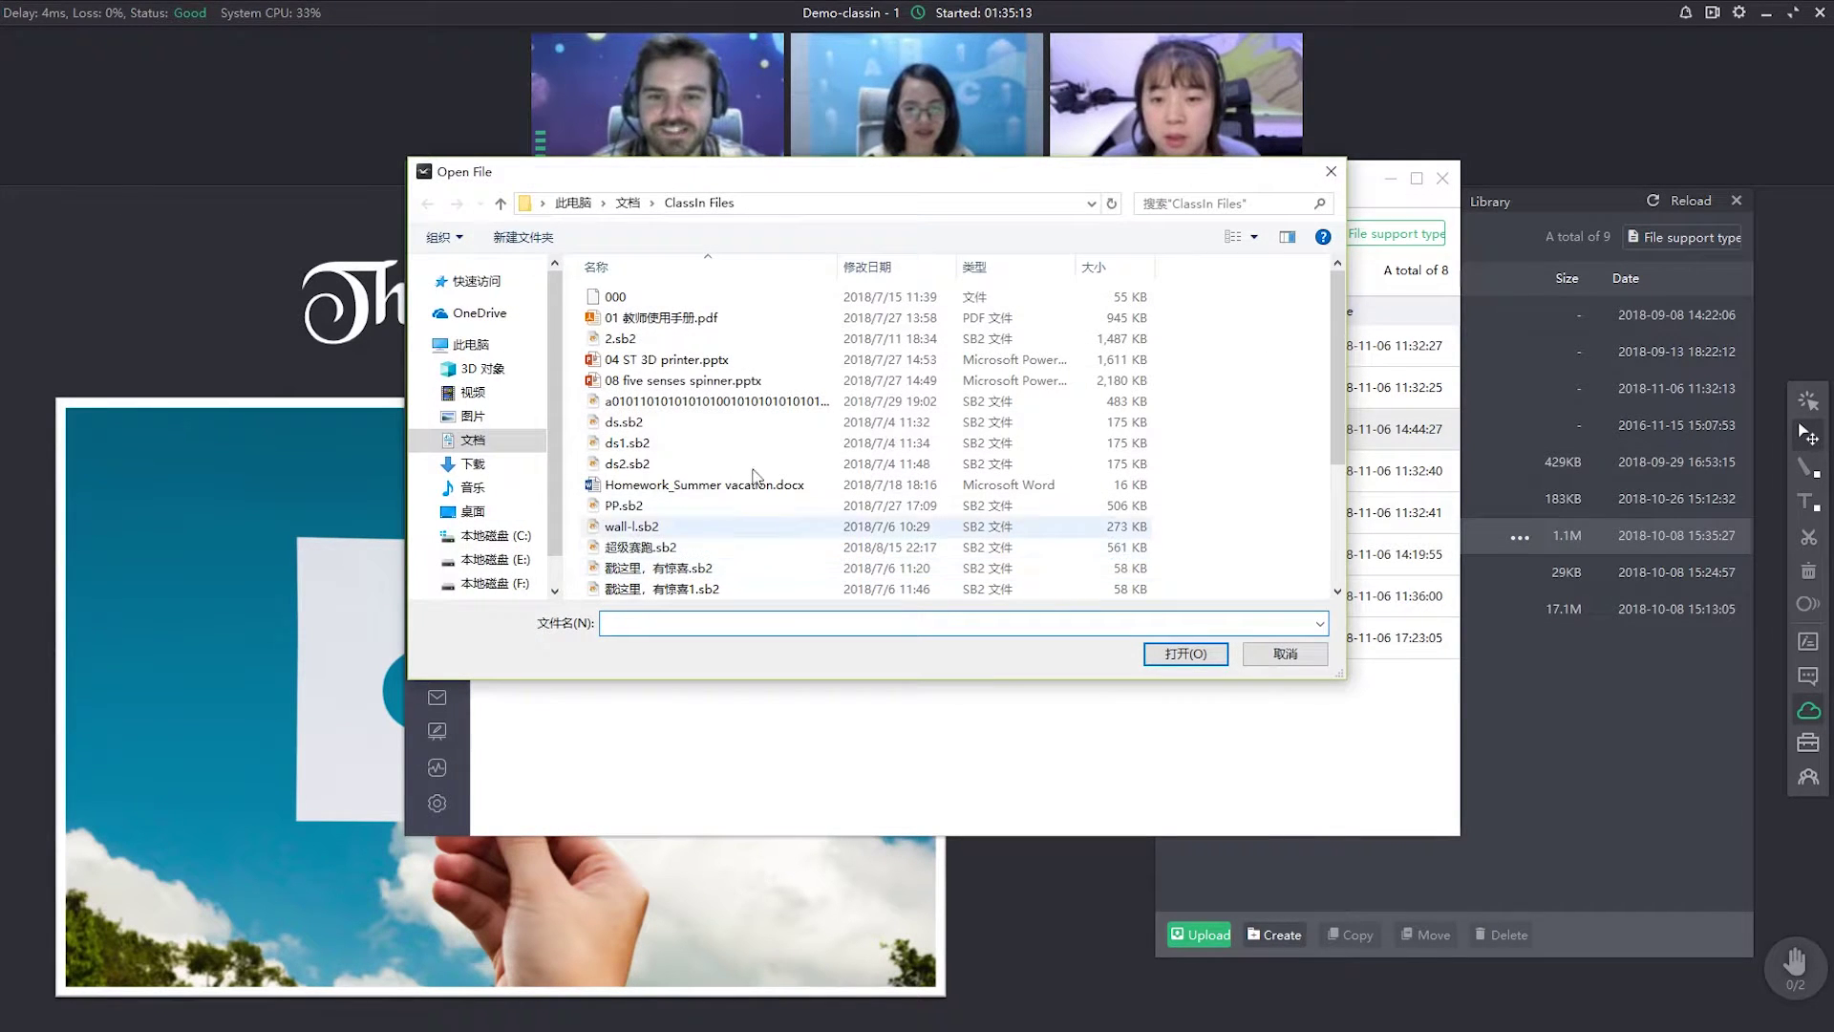
{"action": "scroll", "coordinate": [778, 471], "scroll_direction": "down", "scroll_amount": 3}
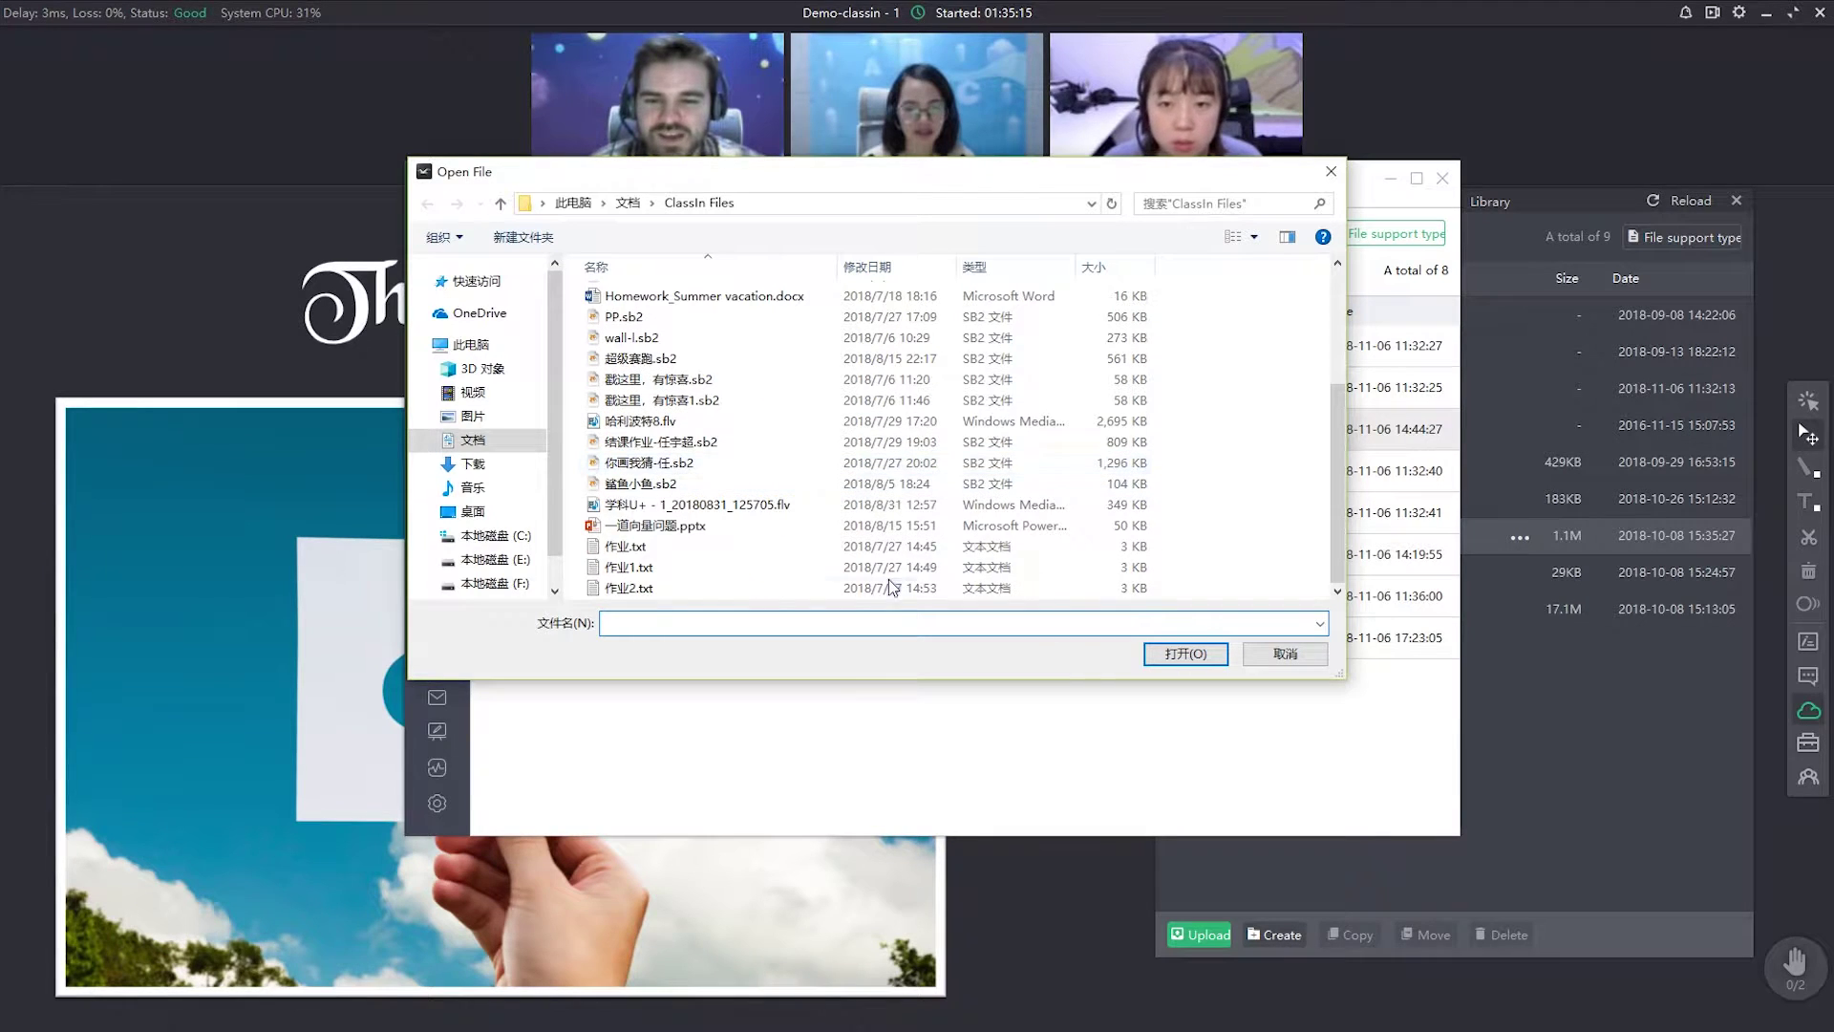
{"action": "left_click", "coordinate": [676, 531]}
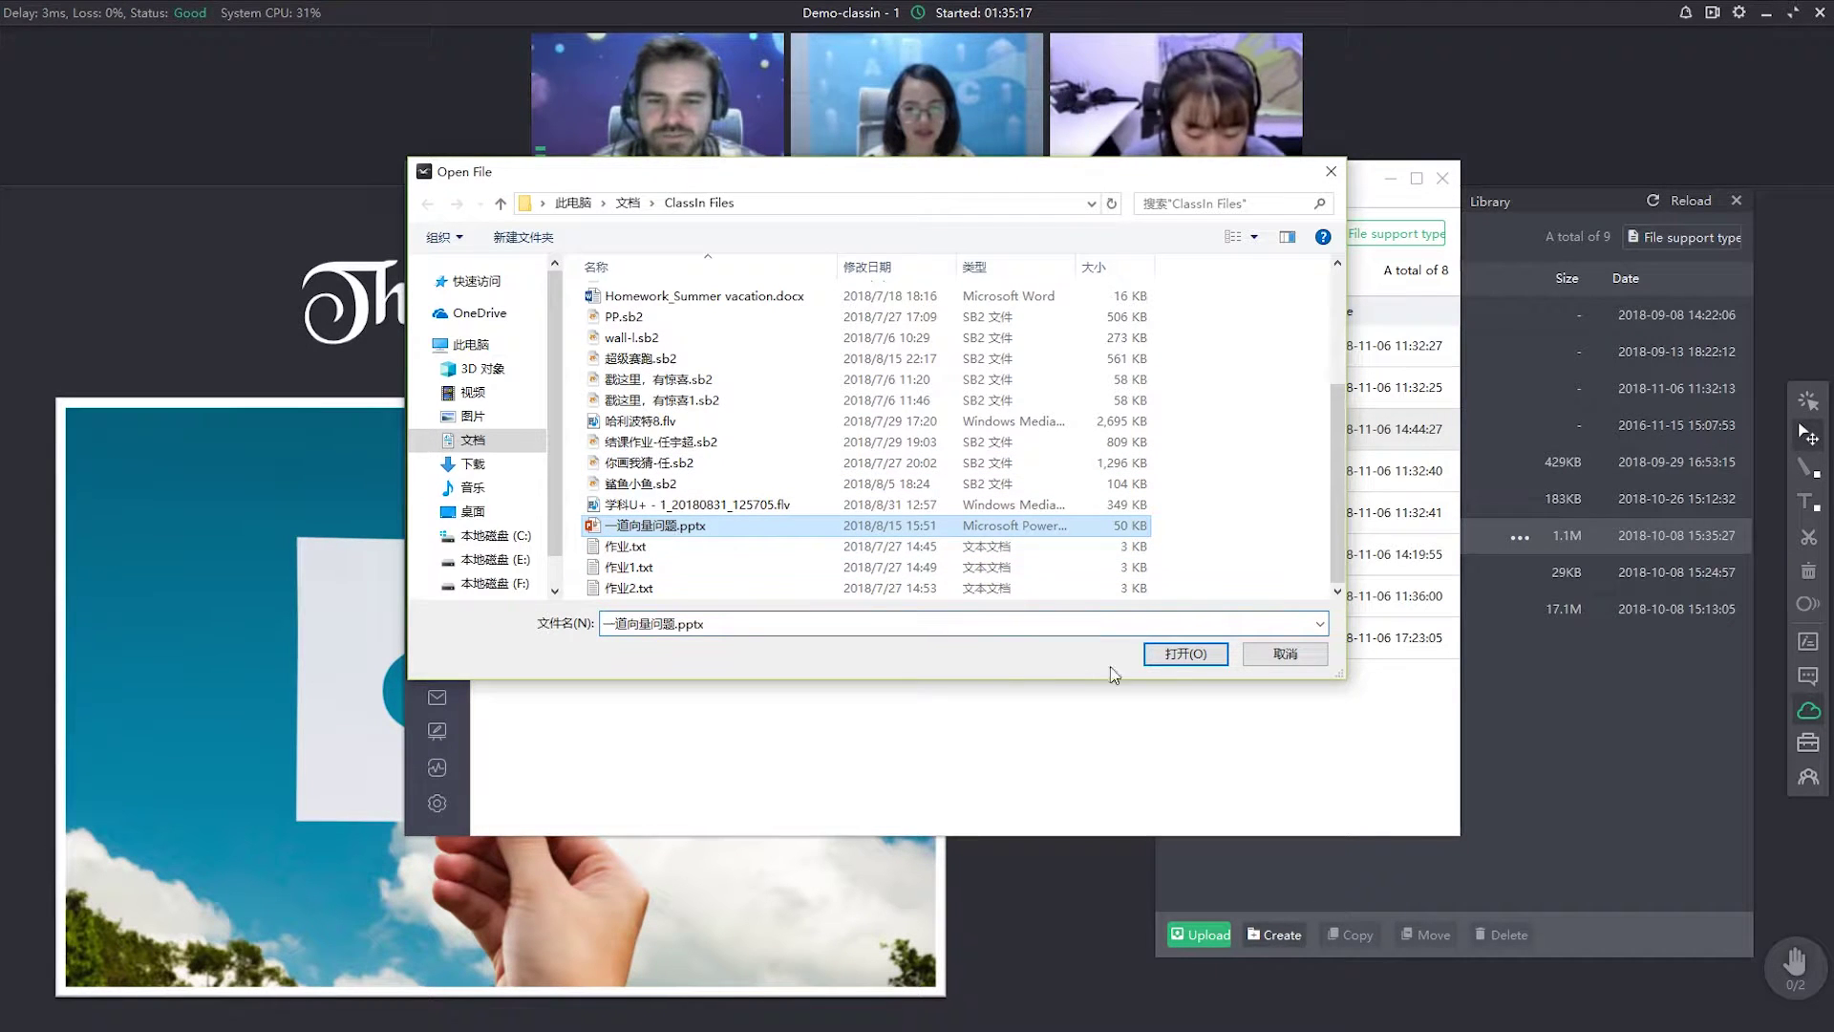
{"action": "left_click", "coordinate": [1189, 653]}
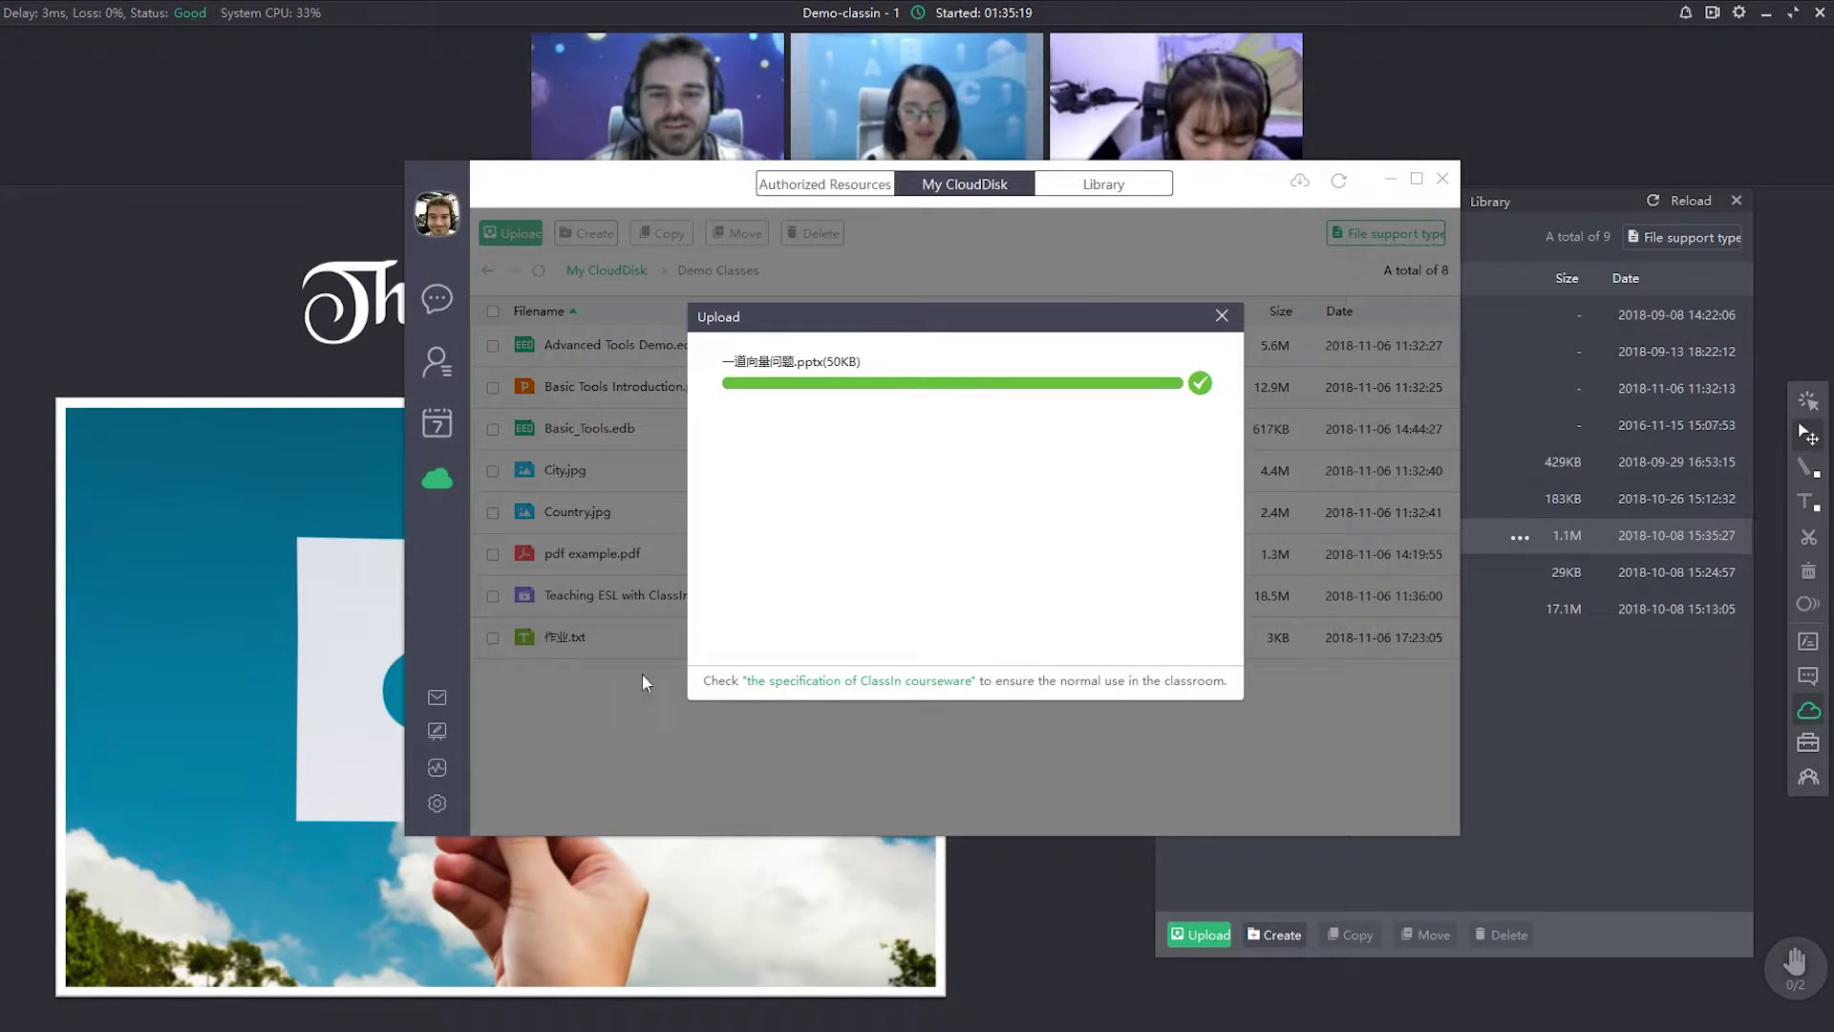
{"action": "left_click", "coordinate": [1222, 315]}
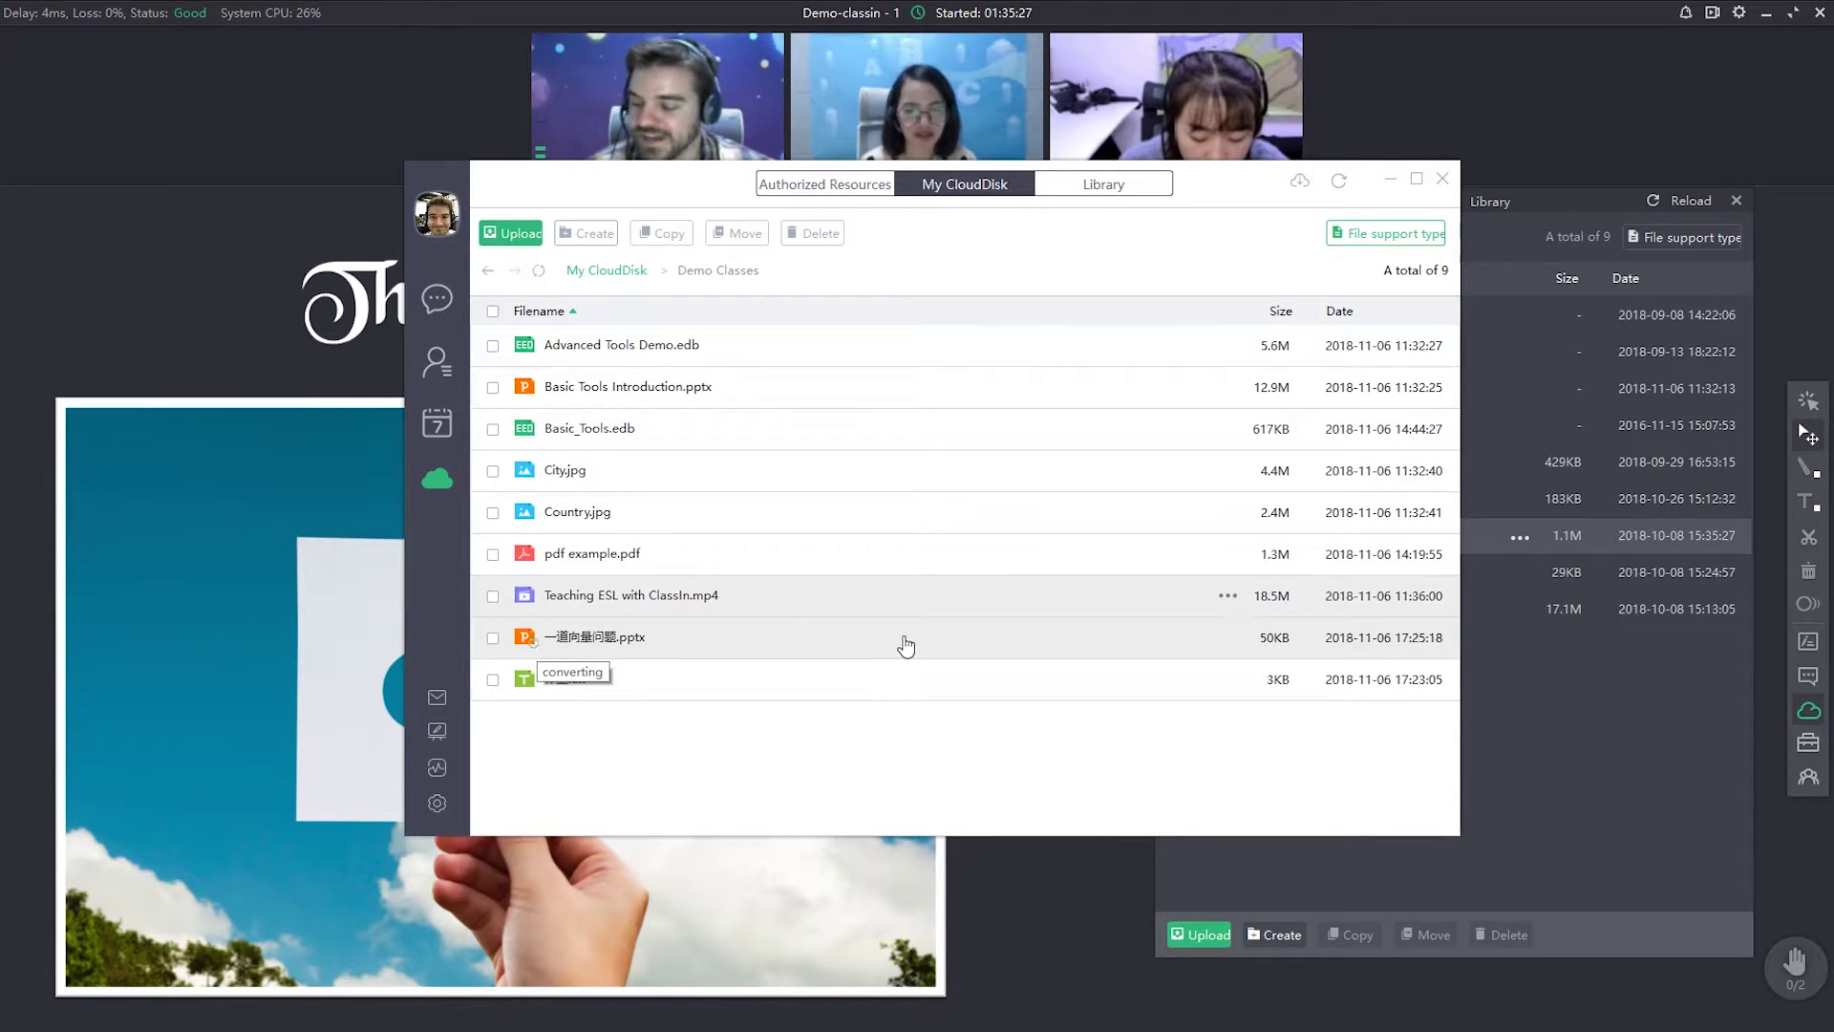
{"action": "left_click", "coordinate": [1387, 181]}
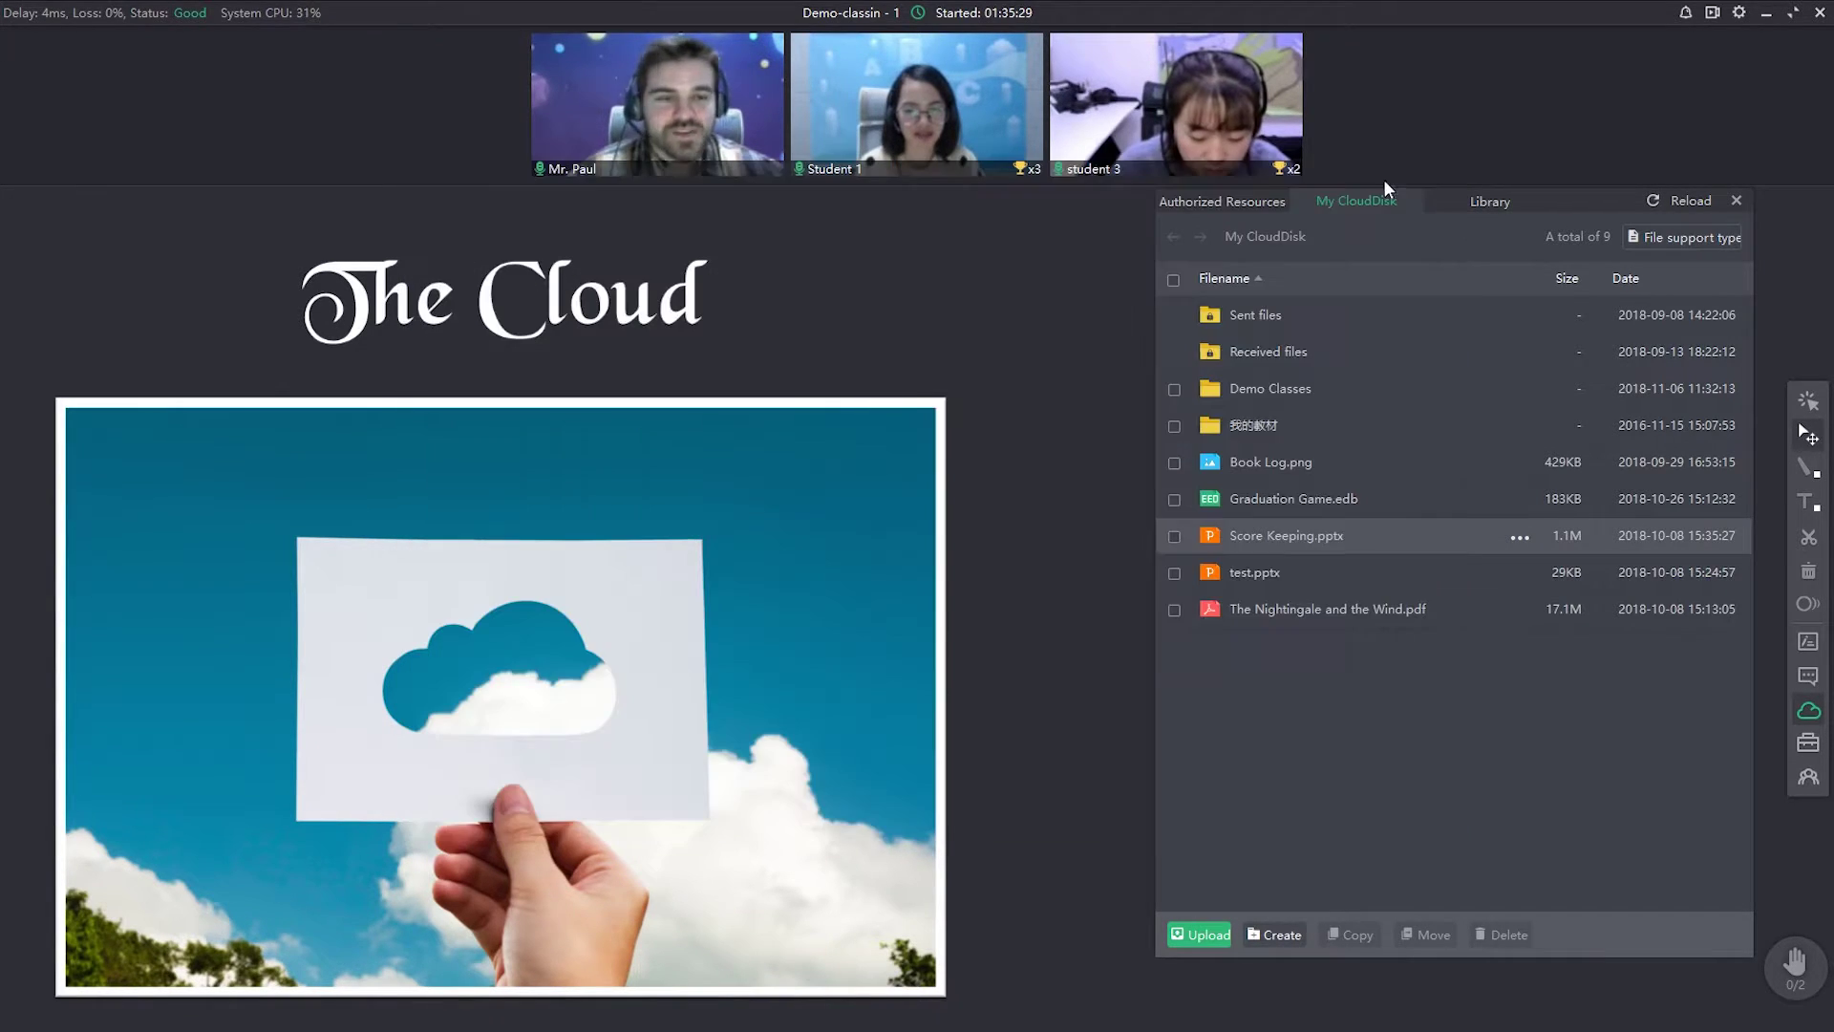
Refresh and close the cloud files panel, then scroll to the Teaching Tools page (4 of 50)
{"action": "left_click", "coordinate": [1666, 196]}
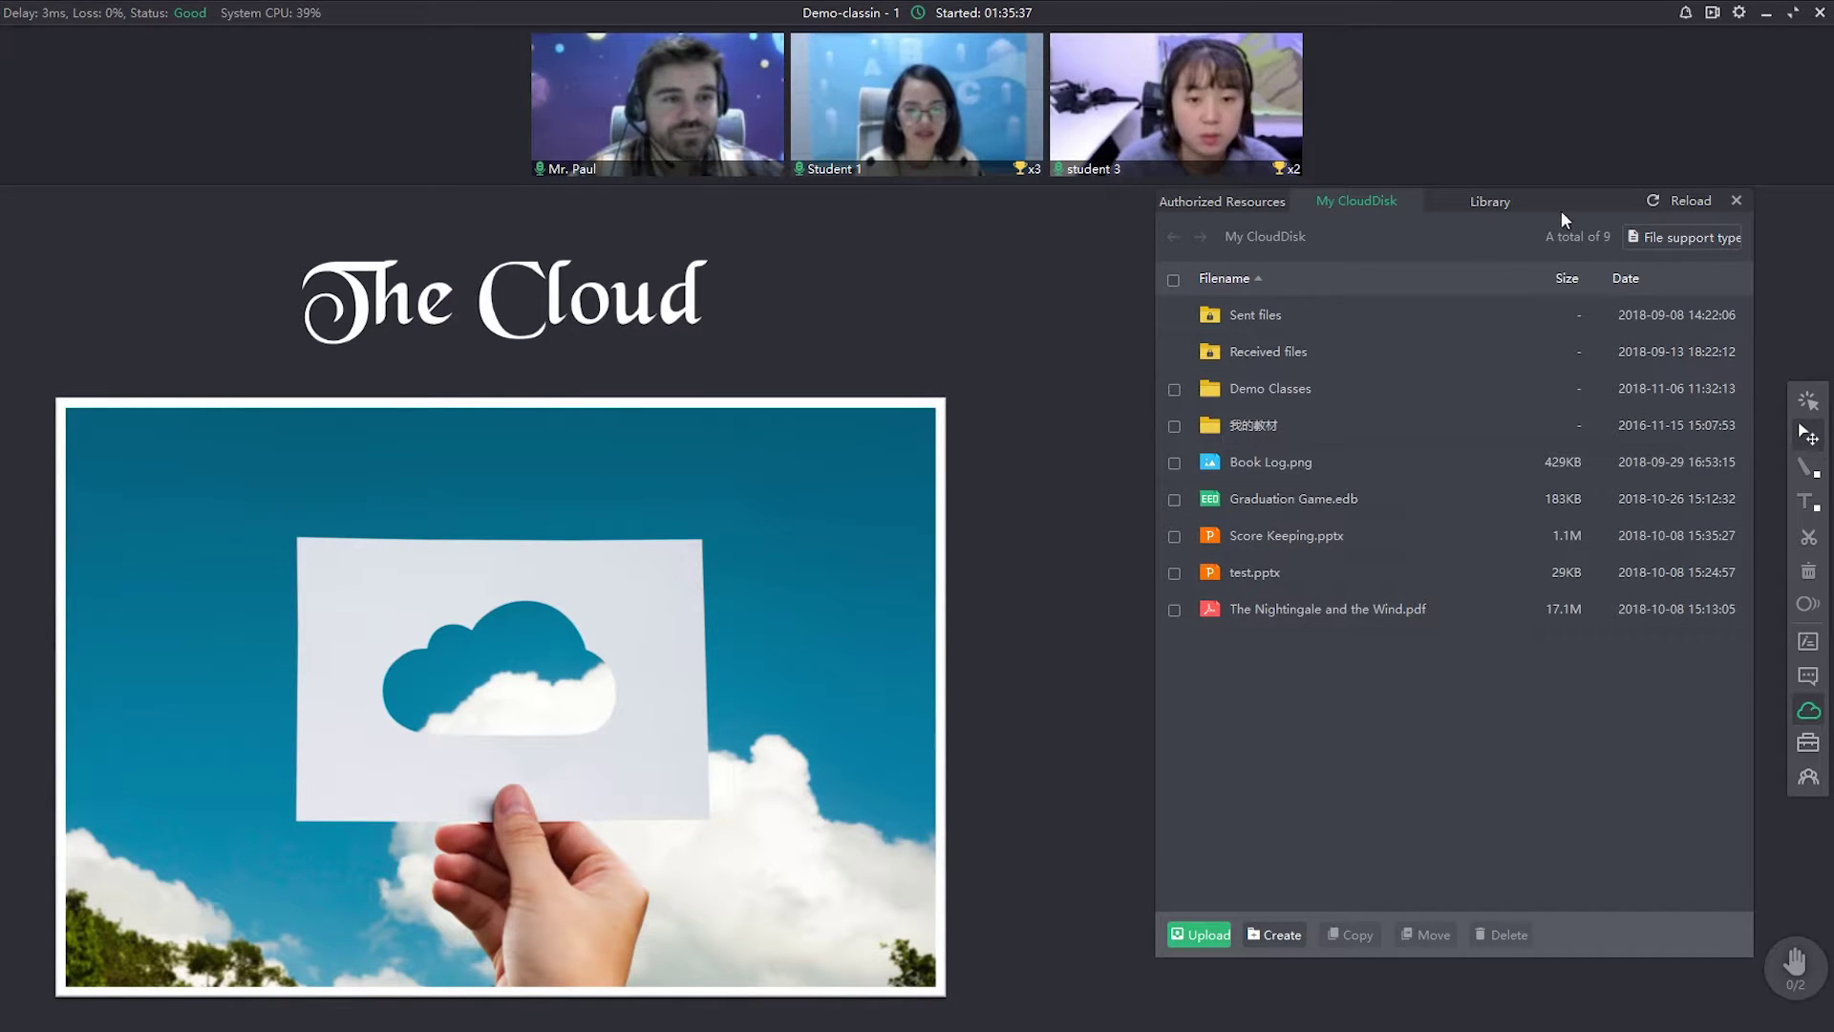
{"action": "left_click", "coordinate": [1739, 198]}
{"action": "scroll", "coordinate": [1199, 454], "scroll_direction": "down", "scroll_amount": 5}
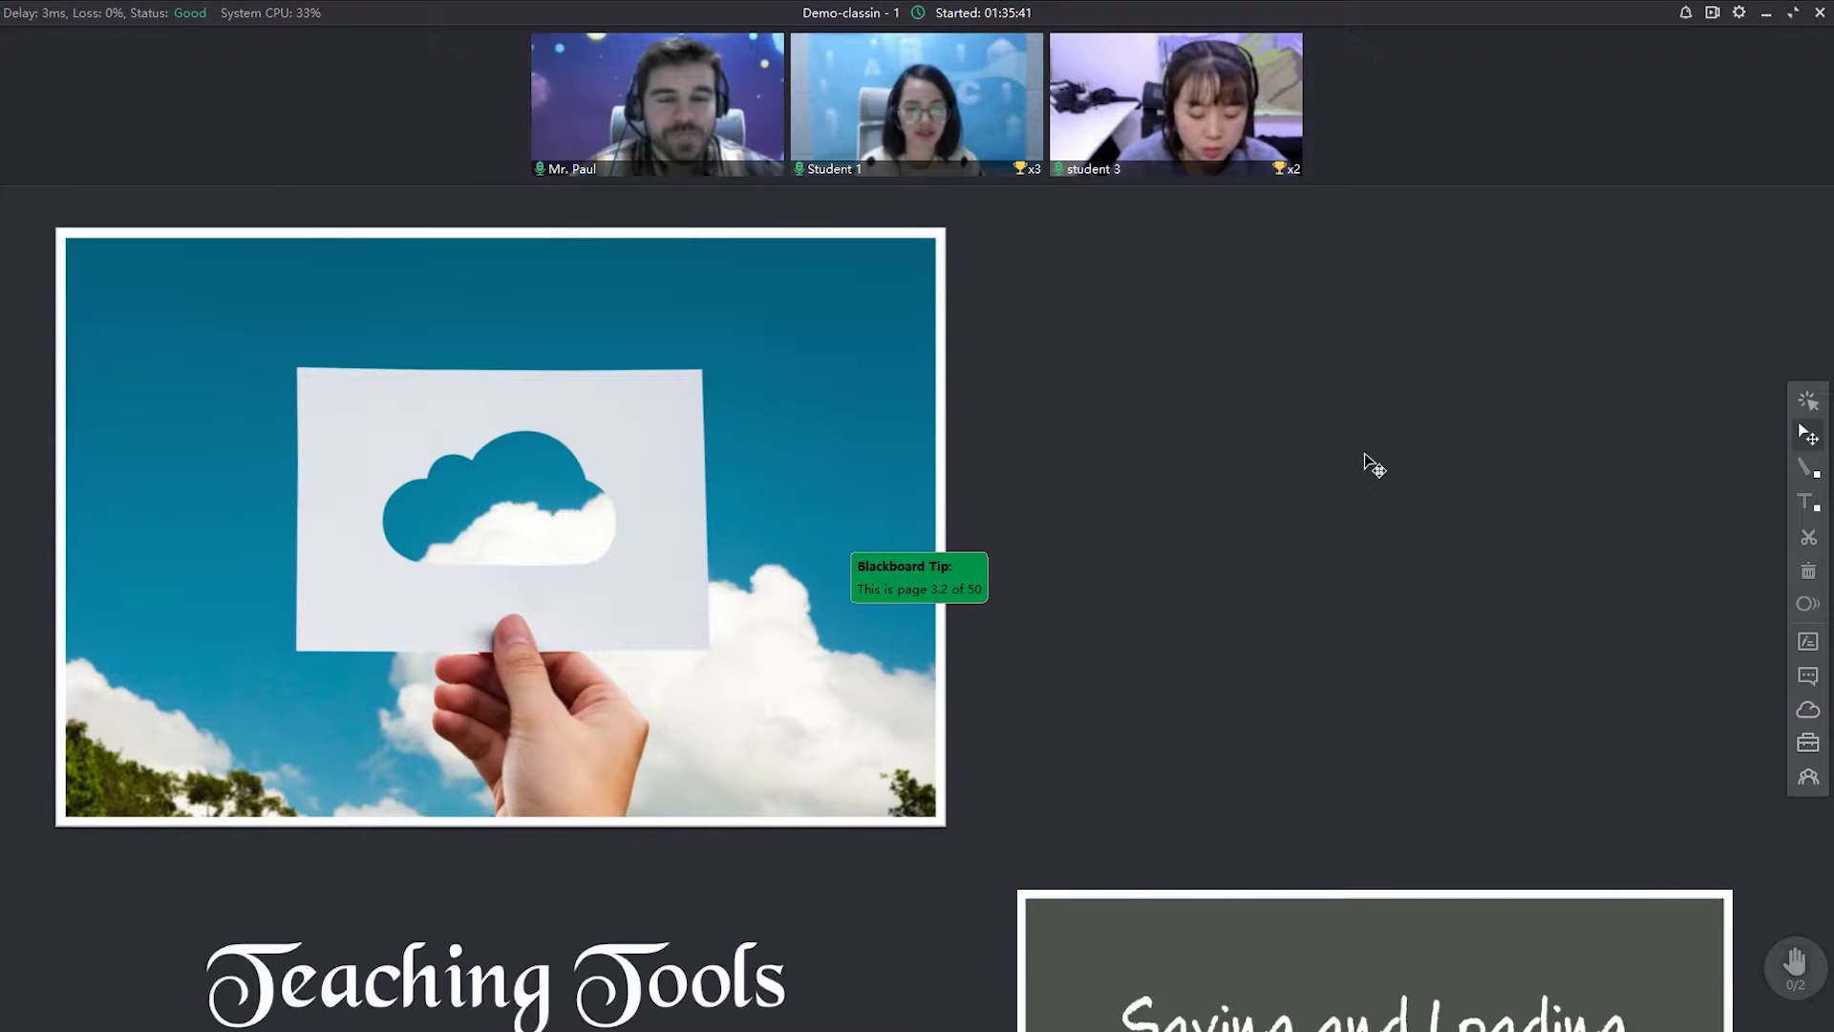
{"action": "scroll", "coordinate": [1361, 453], "scroll_direction": "down", "scroll_amount": 5}
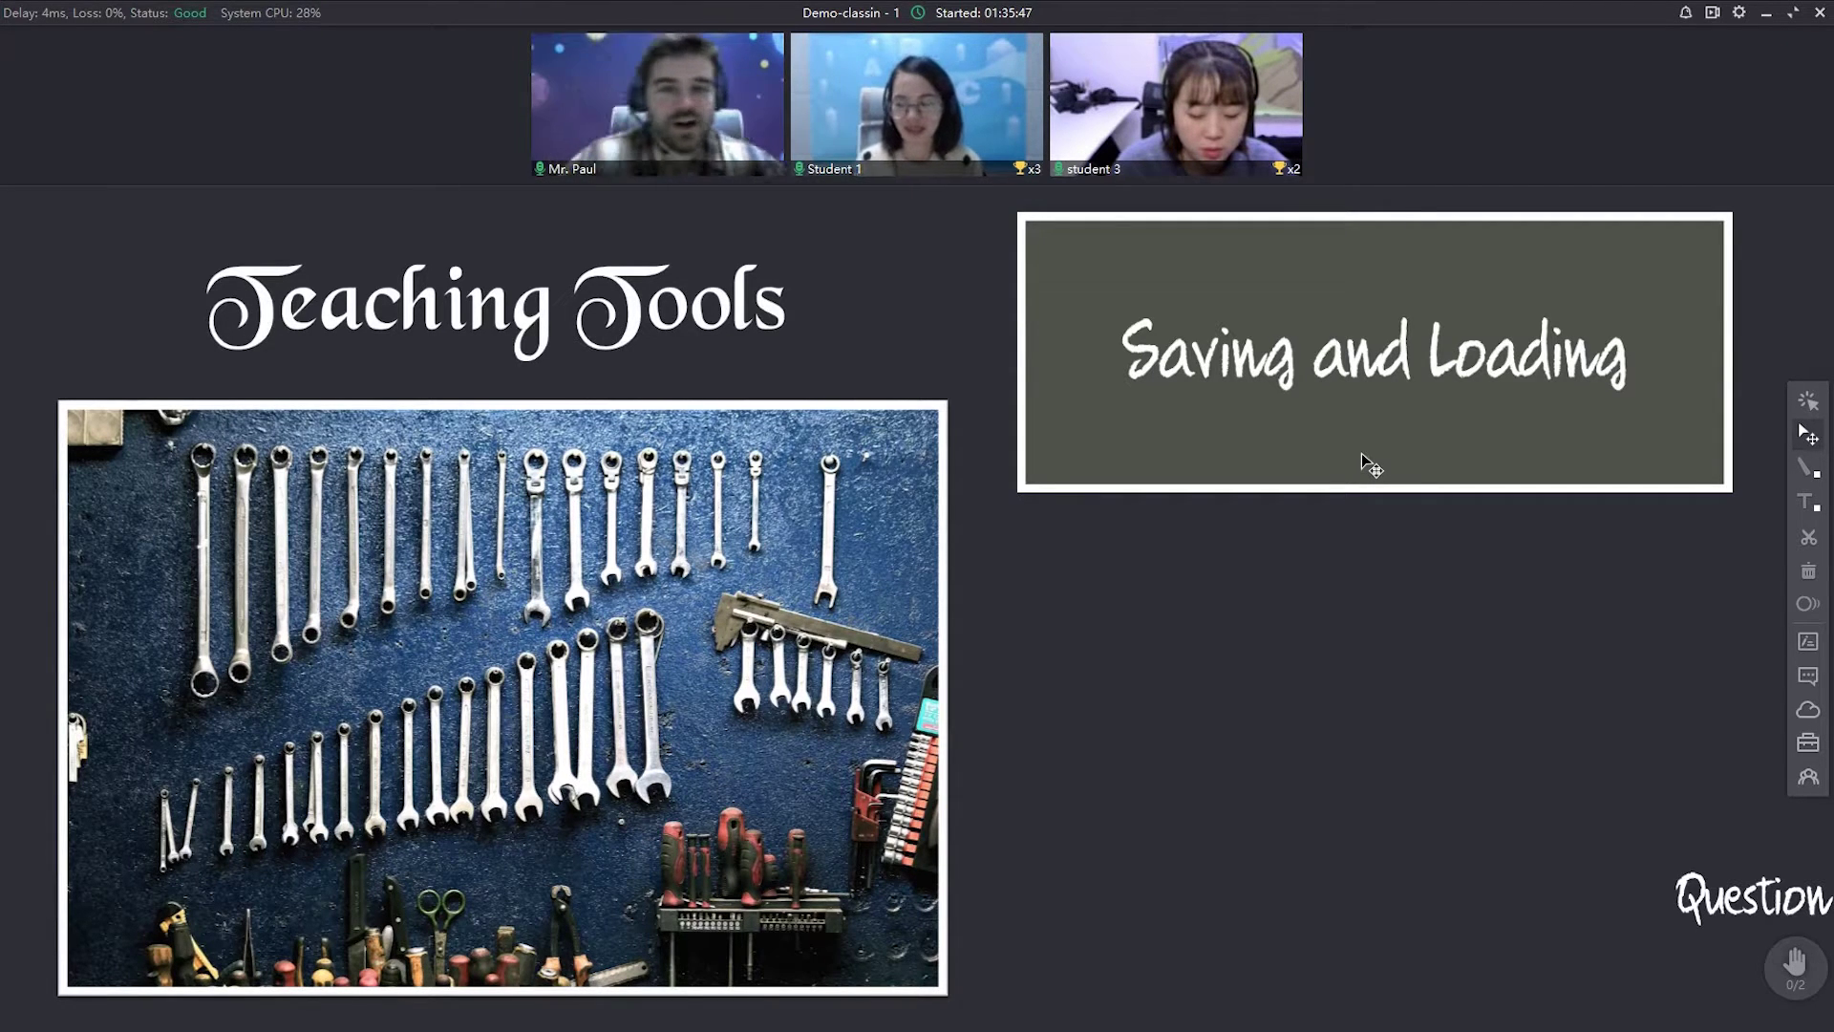
Start inserting an image and browse into the 图片 > 本机照片 subfolders
{"action": "left_click", "coordinate": [1808, 744]}
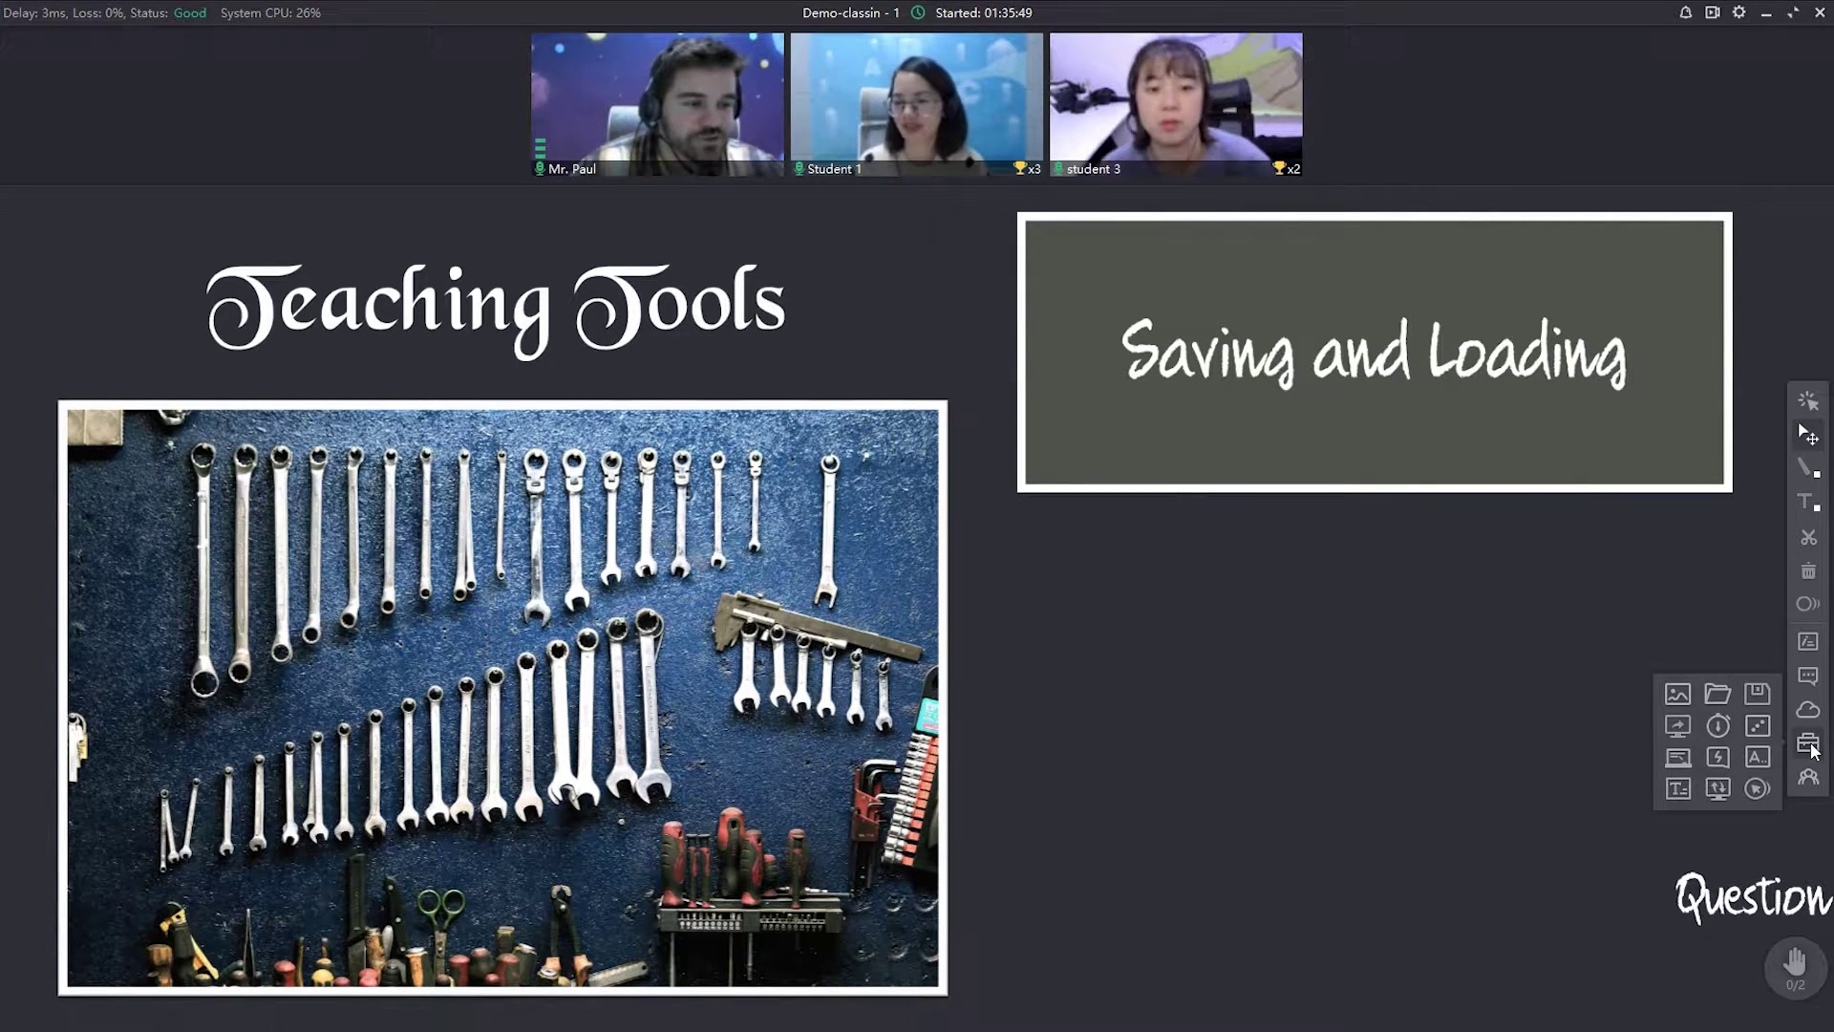
{"action": "left_click", "coordinate": [1808, 748]}
{"action": "left_click", "coordinate": [1809, 740]}
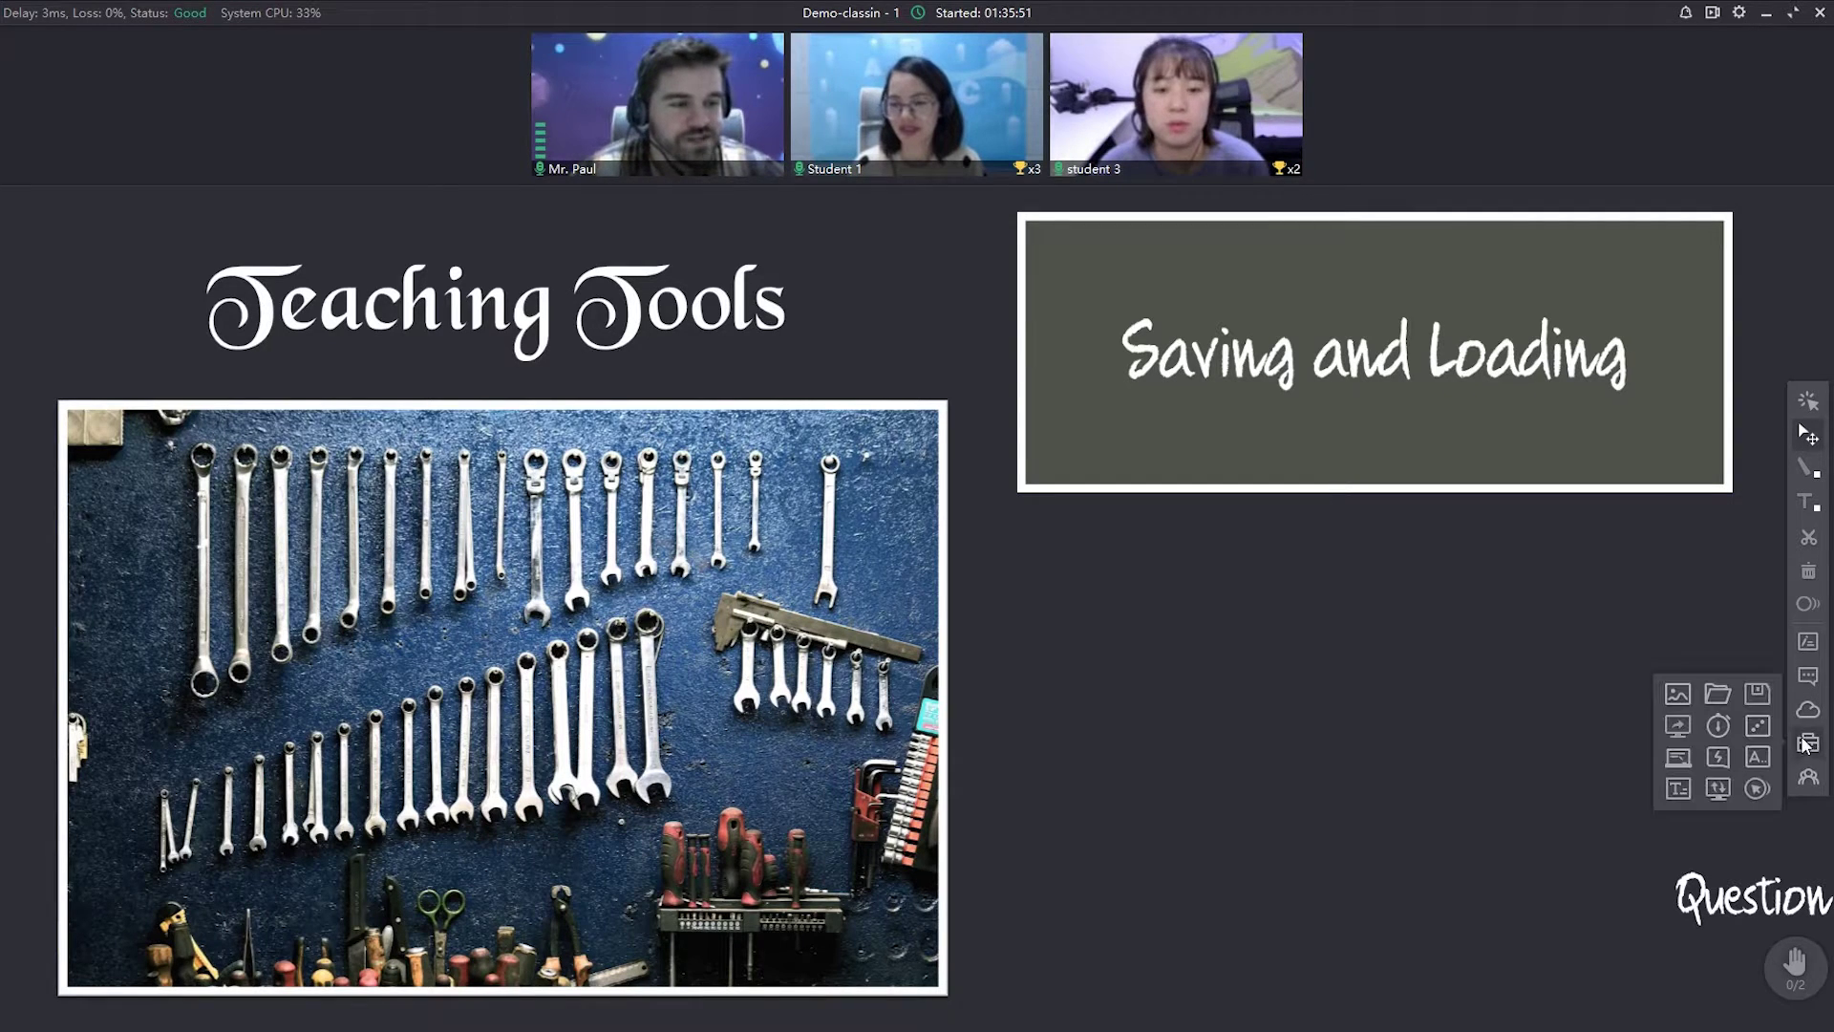
{"action": "left_click", "coordinate": [1685, 698]}
{"action": "left_click_drag", "start_coordinate": [616, 17], "coordinate": [857, 343]}
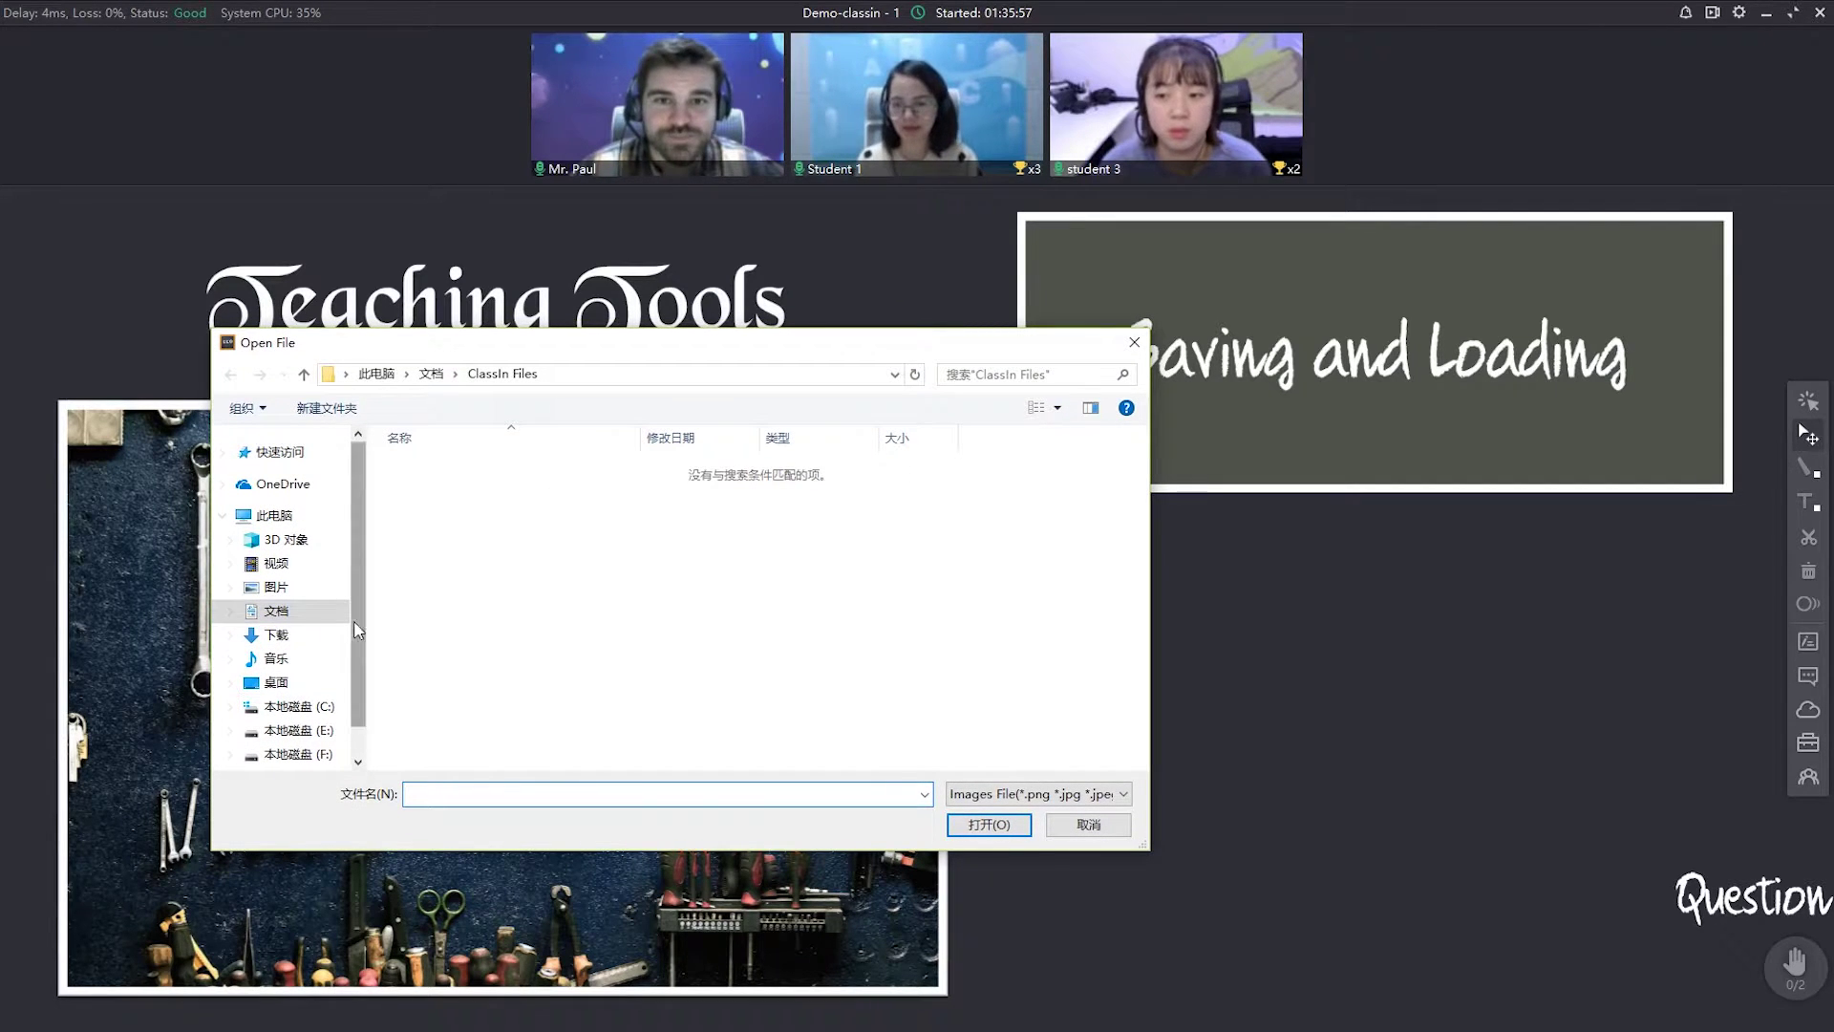
{"action": "left_click", "coordinate": [268, 589]}
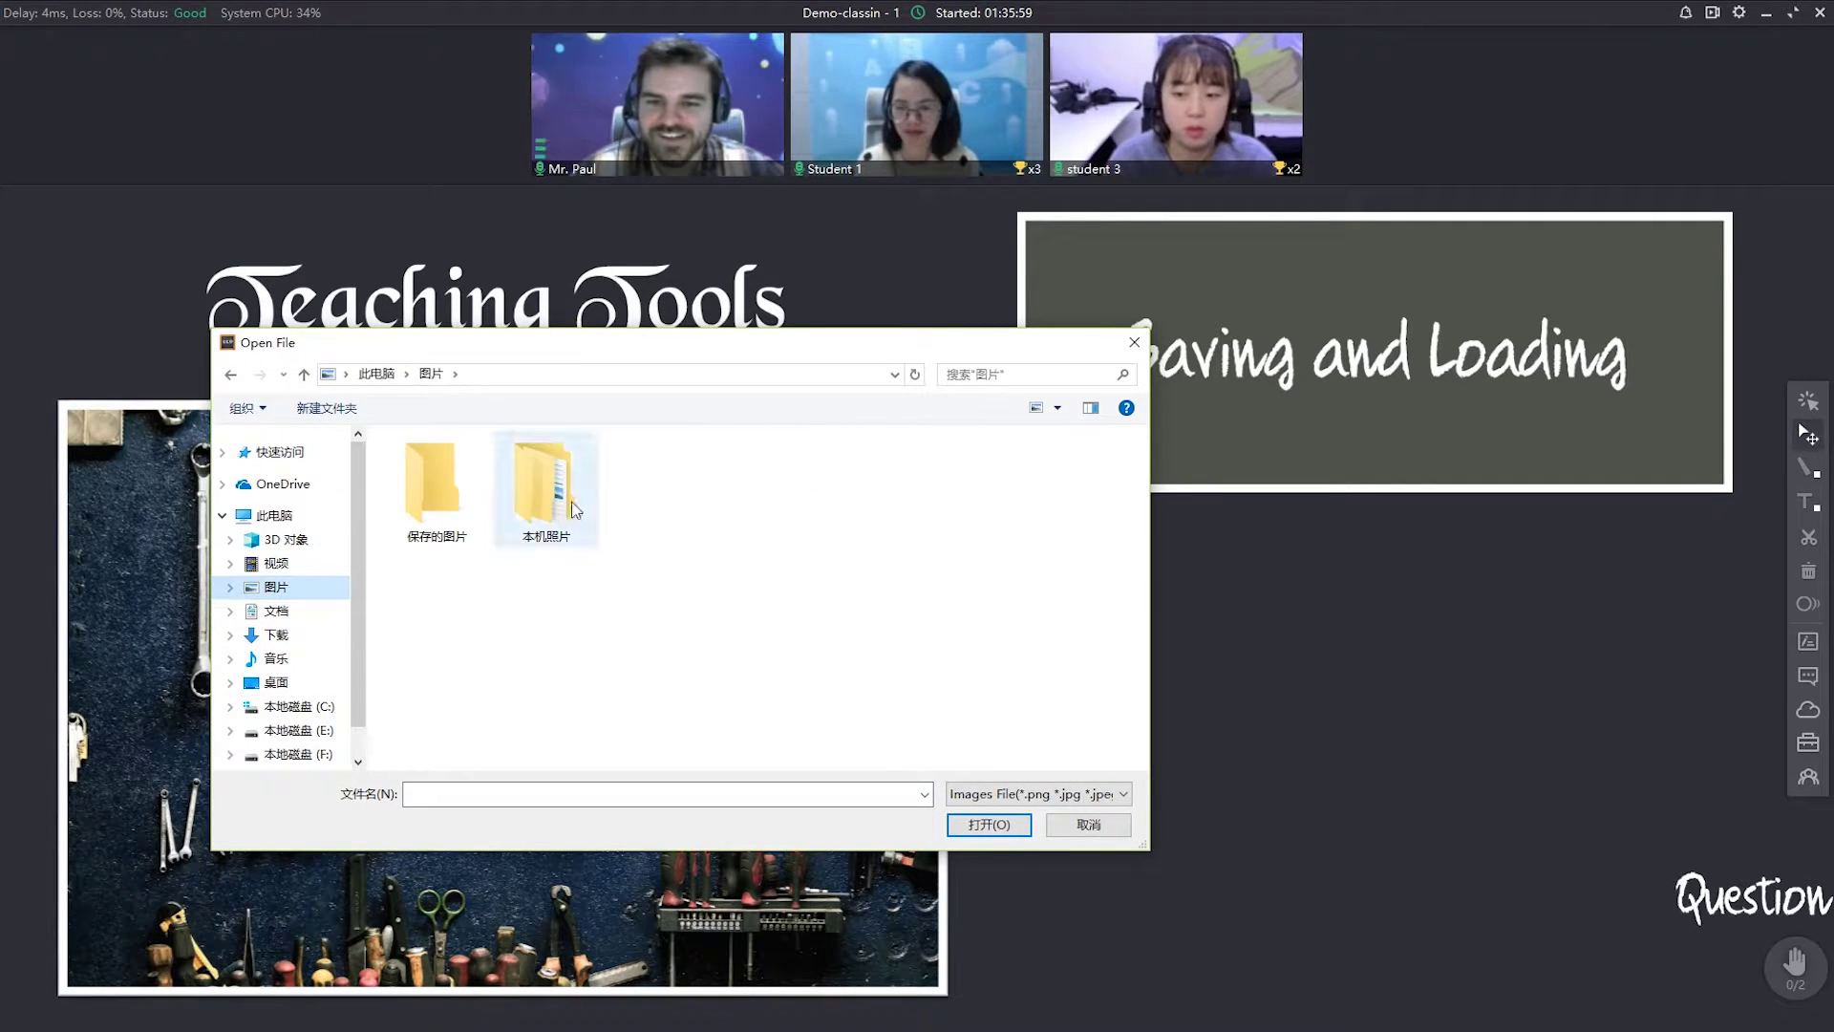
{"action": "double_click", "coordinate": [543, 485]}
{"action": "double_click", "coordinate": [468, 506]}
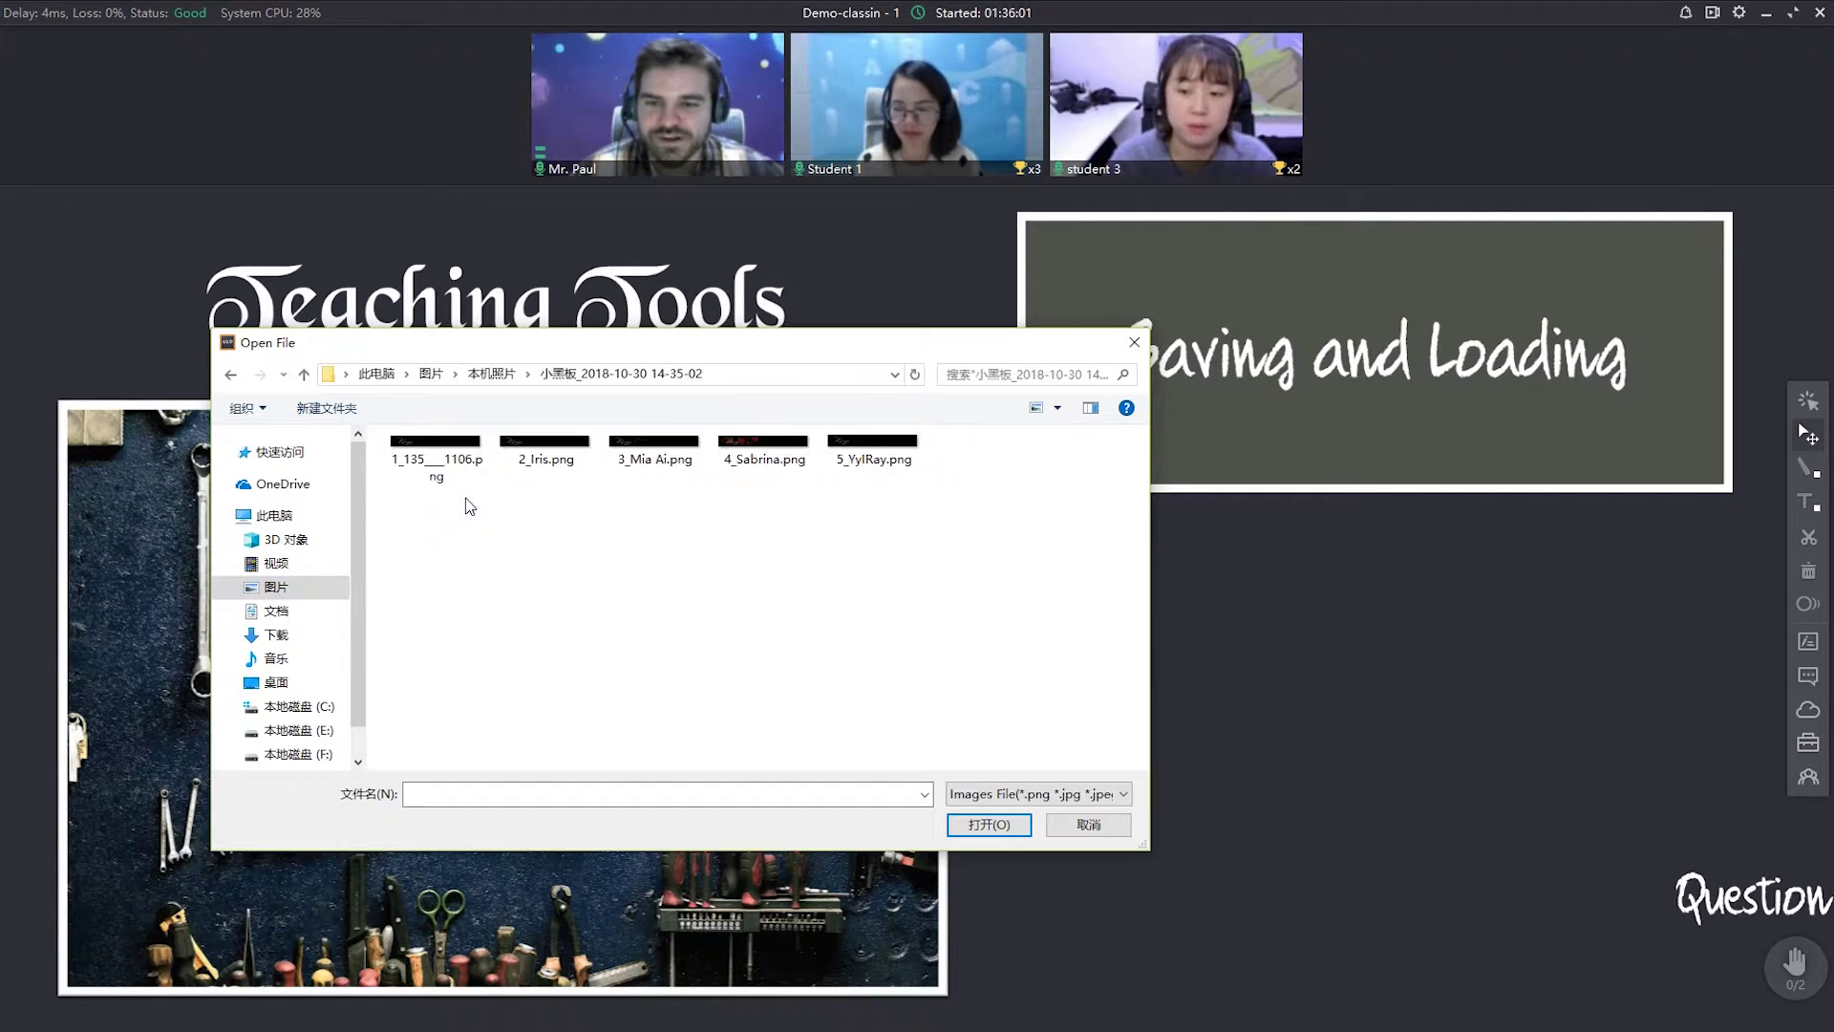
Navigate back through 图片 and 保存的图片 to the 下载 downloads folder
{"action": "left_click", "coordinate": [491, 374]}
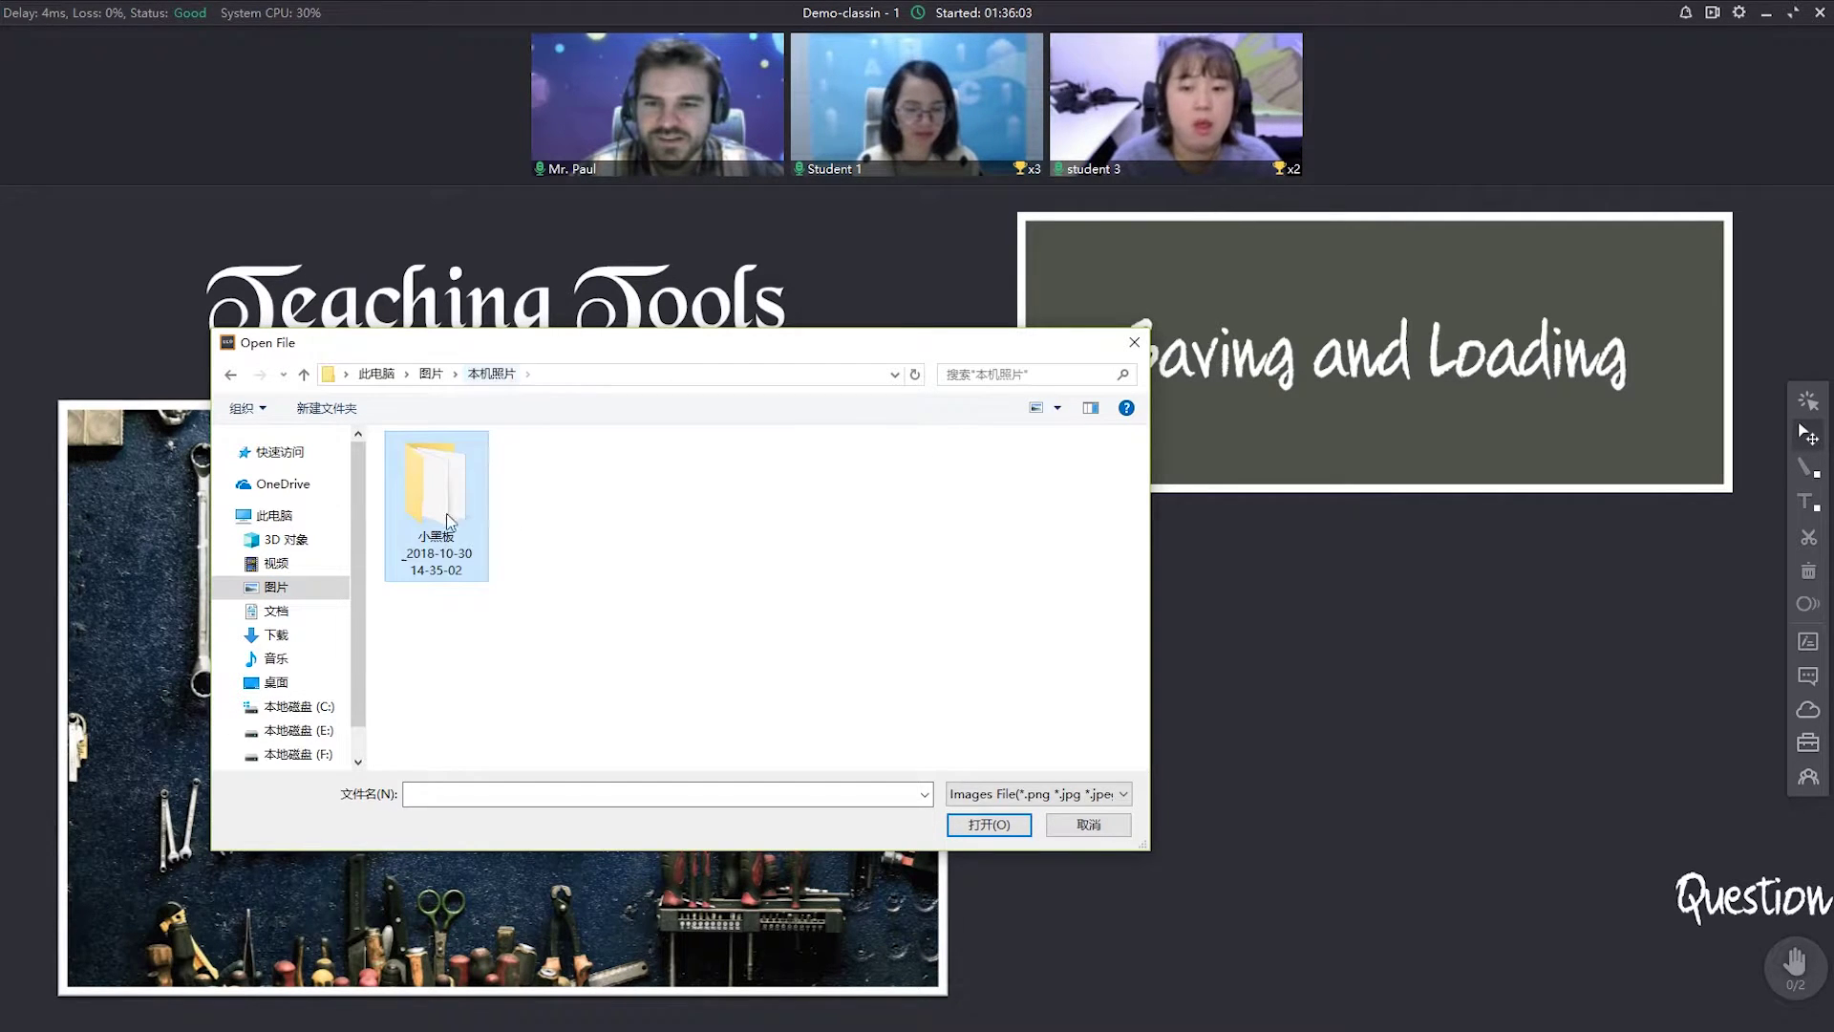
{"action": "left_click", "coordinate": [455, 373]}
{"action": "left_click", "coordinate": [430, 374]}
{"action": "double_click", "coordinate": [456, 495]}
{"action": "left_click", "coordinate": [376, 374]}
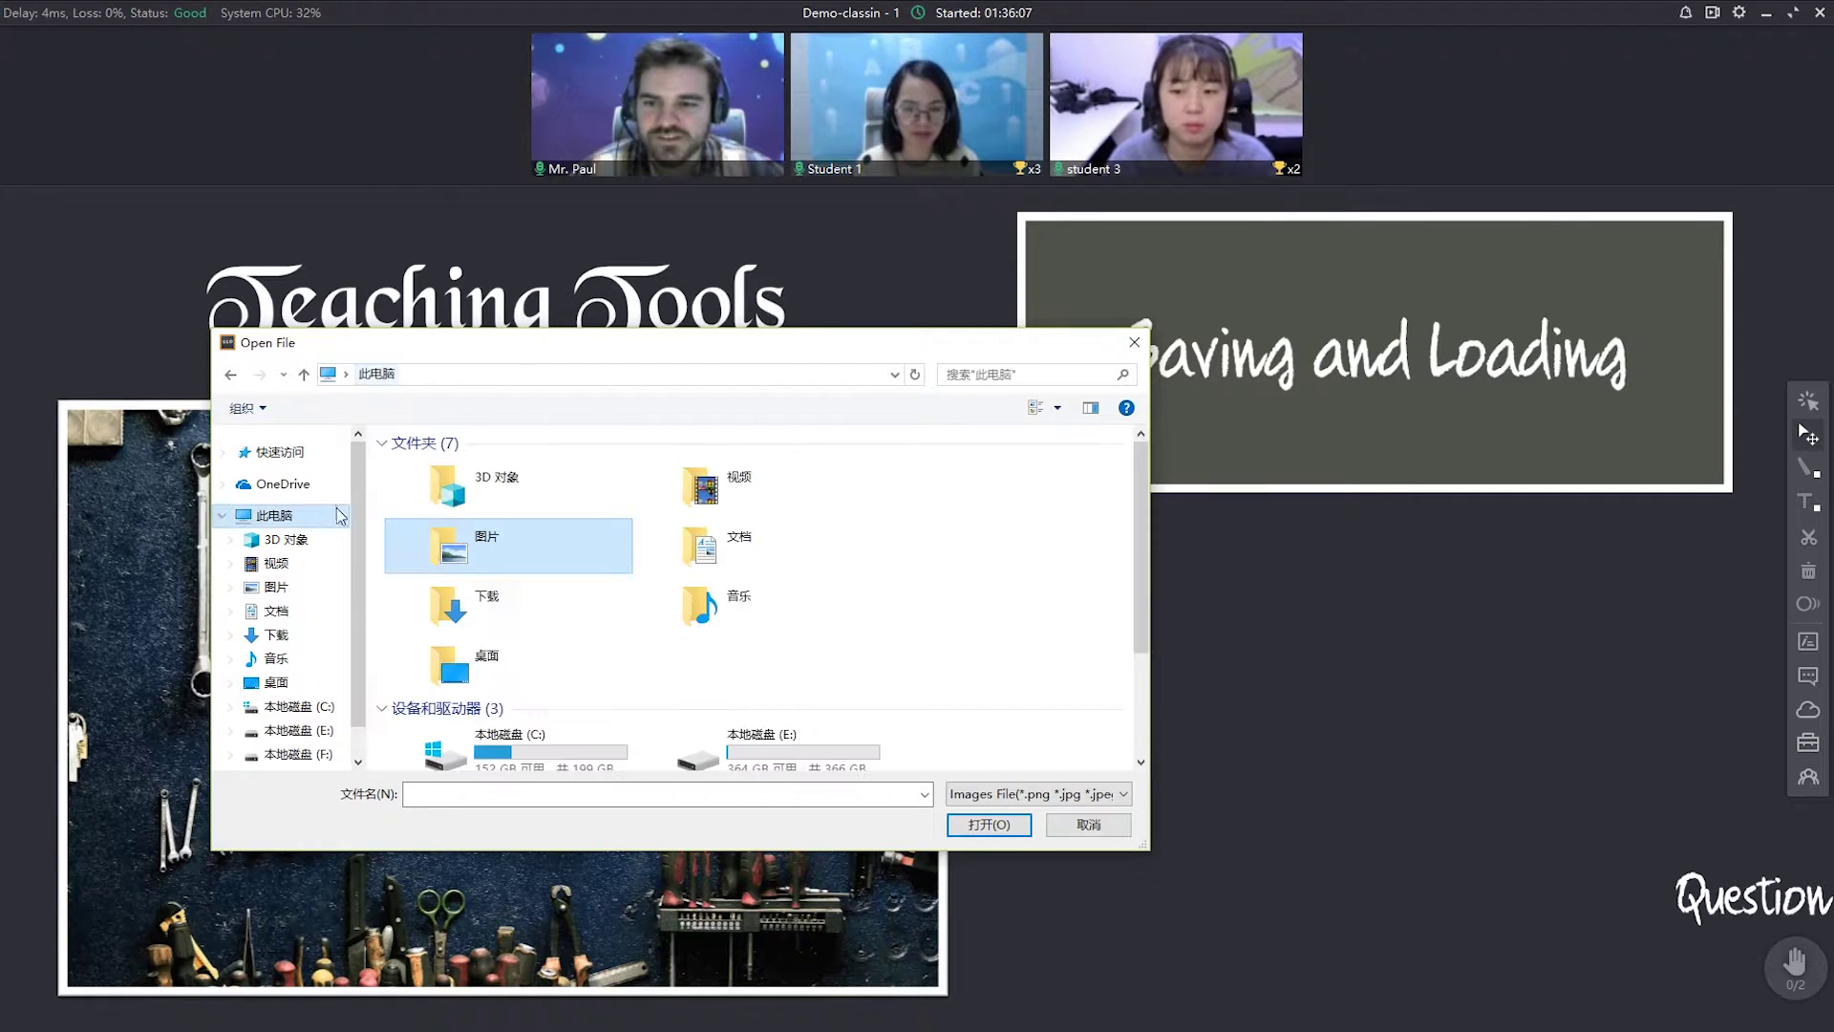
{"action": "scroll", "coordinate": [497, 659], "scroll_direction": "down", "scroll_amount": 2}
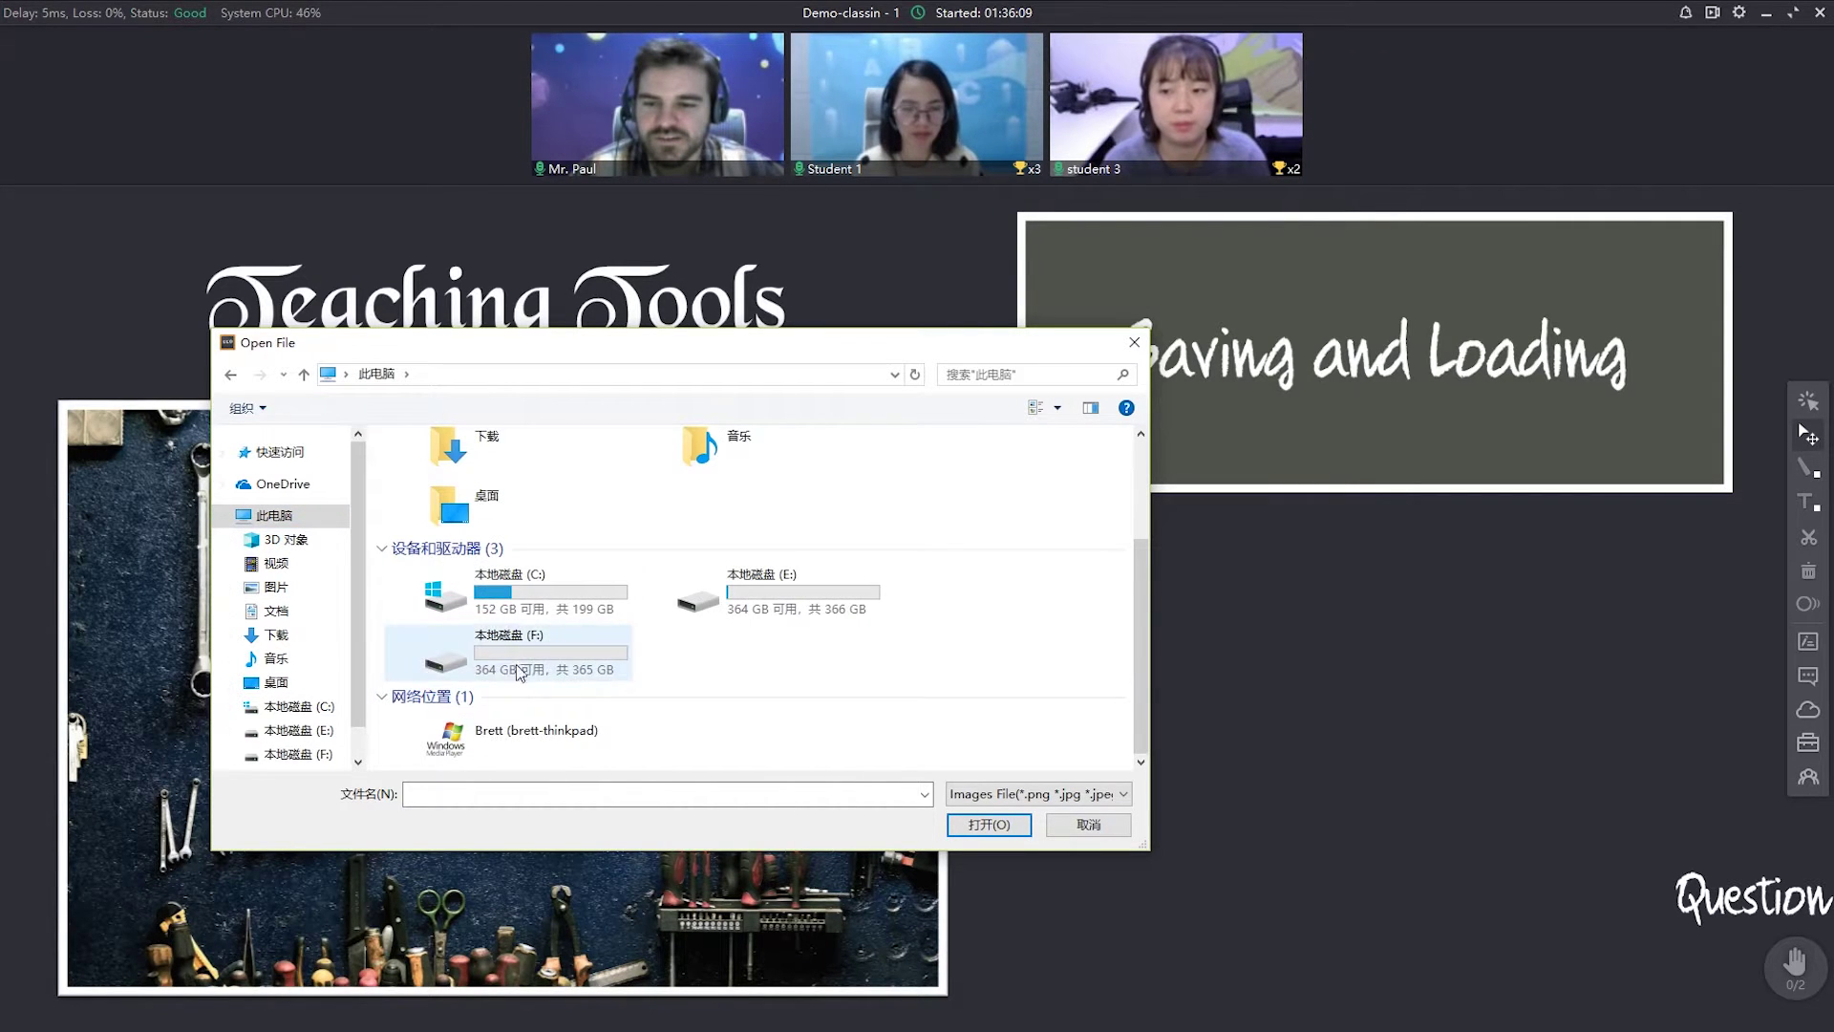
{"action": "scroll", "coordinate": [470, 601], "scroll_direction": "up", "scroll_amount": 2}
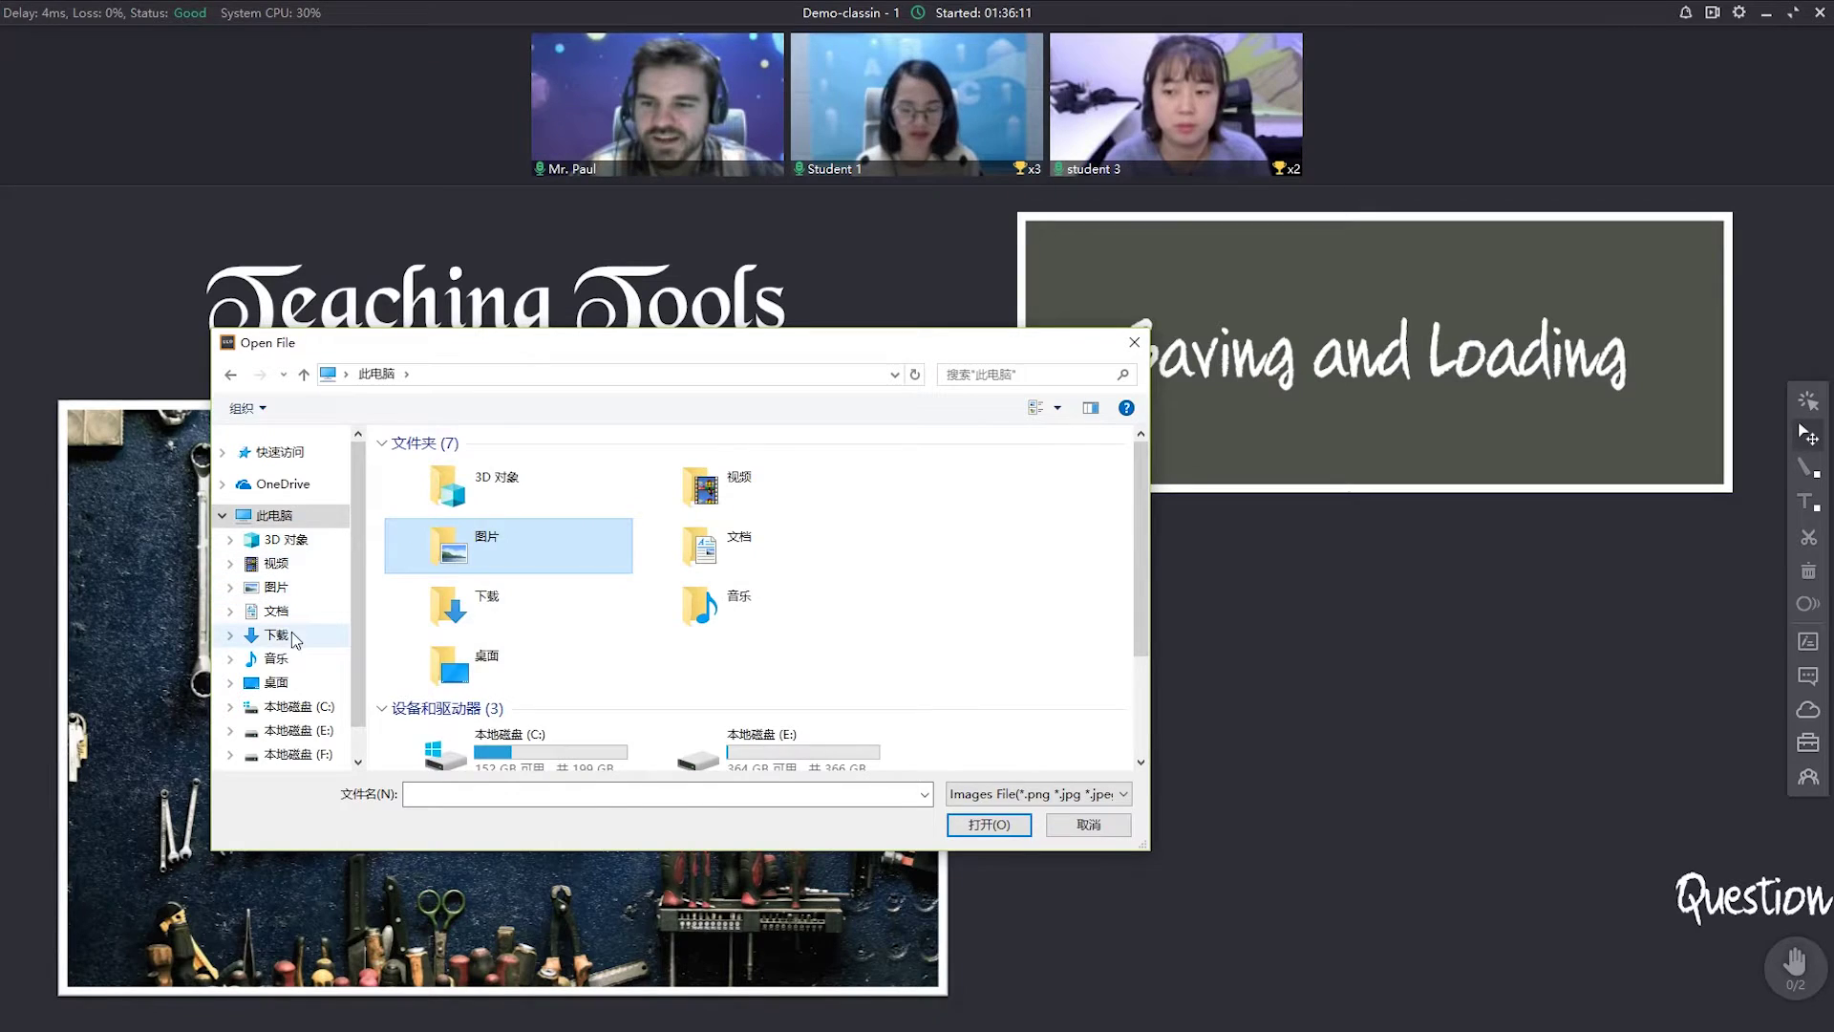
{"action": "left_click", "coordinate": [280, 637]}
Insert asphalt-blue-sky-clouds-490411.jpg onto the board, then shrink and reposition it
{"action": "left_click", "coordinate": [764, 513]}
{"action": "left_click", "coordinate": [955, 829]}
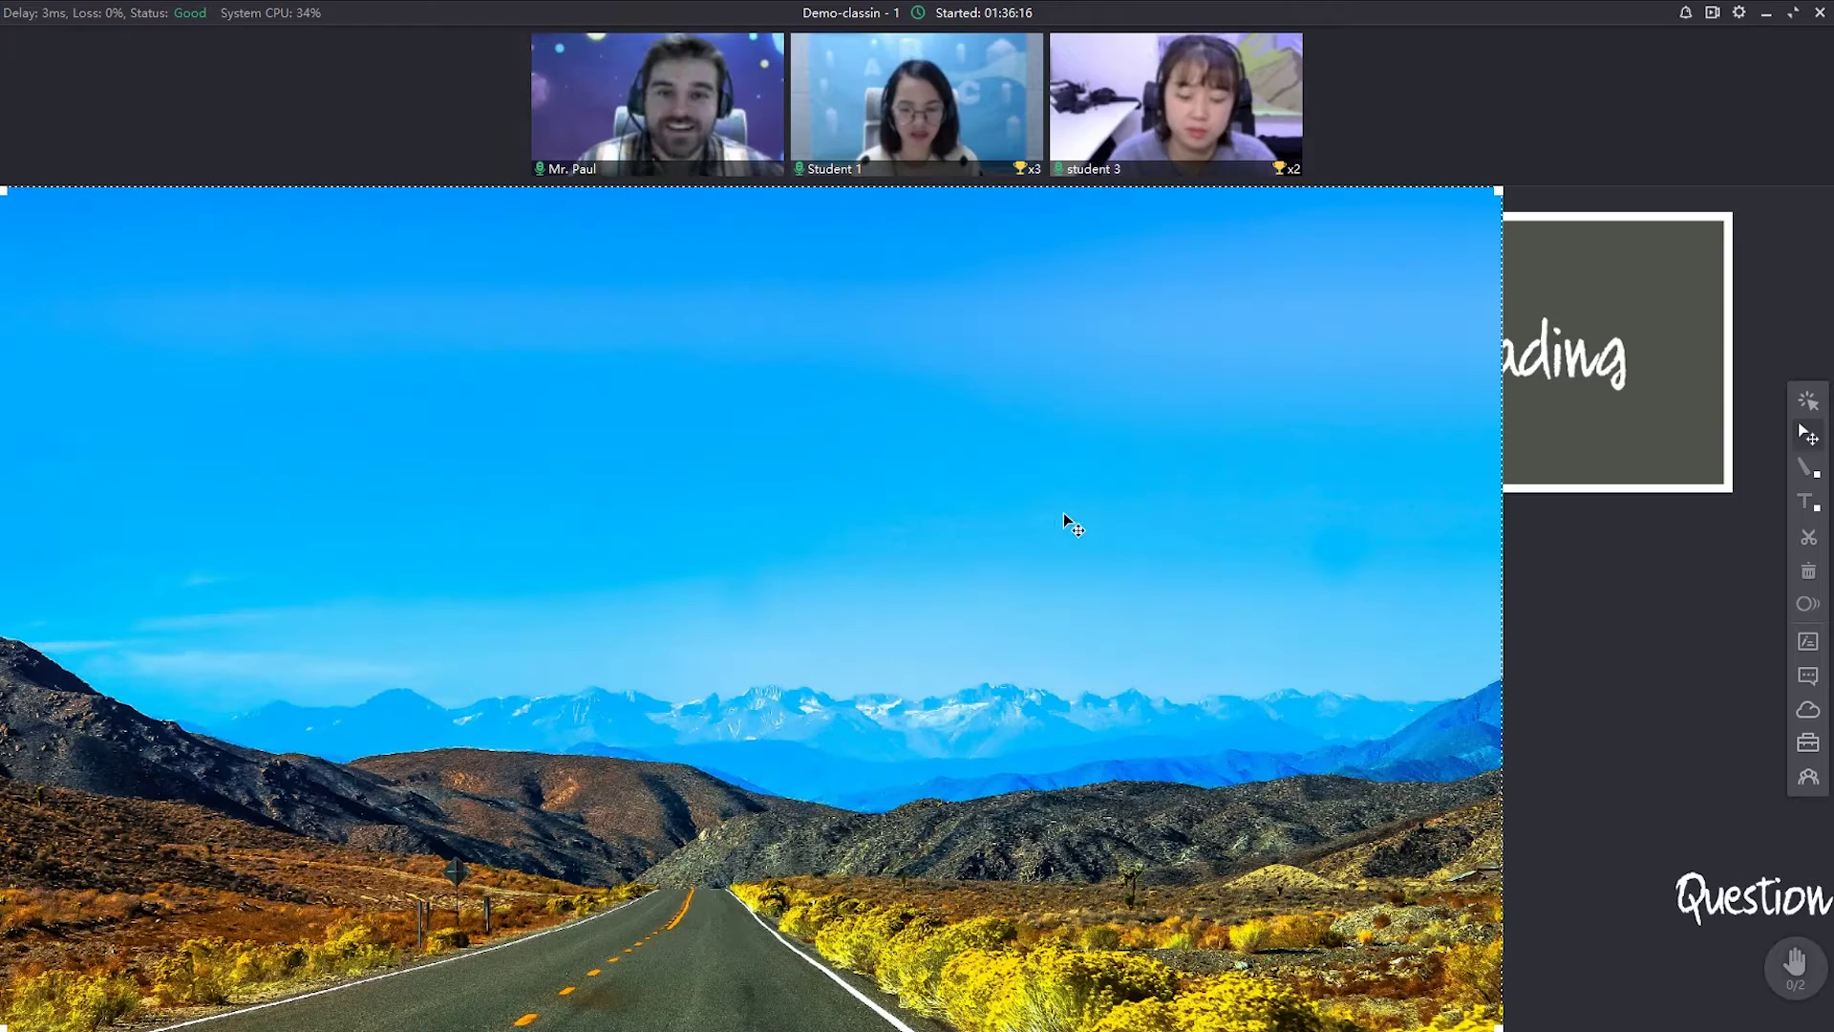
{"action": "left_click_drag", "start_coordinate": [1497, 198], "coordinate": [1105, 417]}
{"action": "left_click_drag", "start_coordinate": [713, 650], "coordinate": [871, 576]}
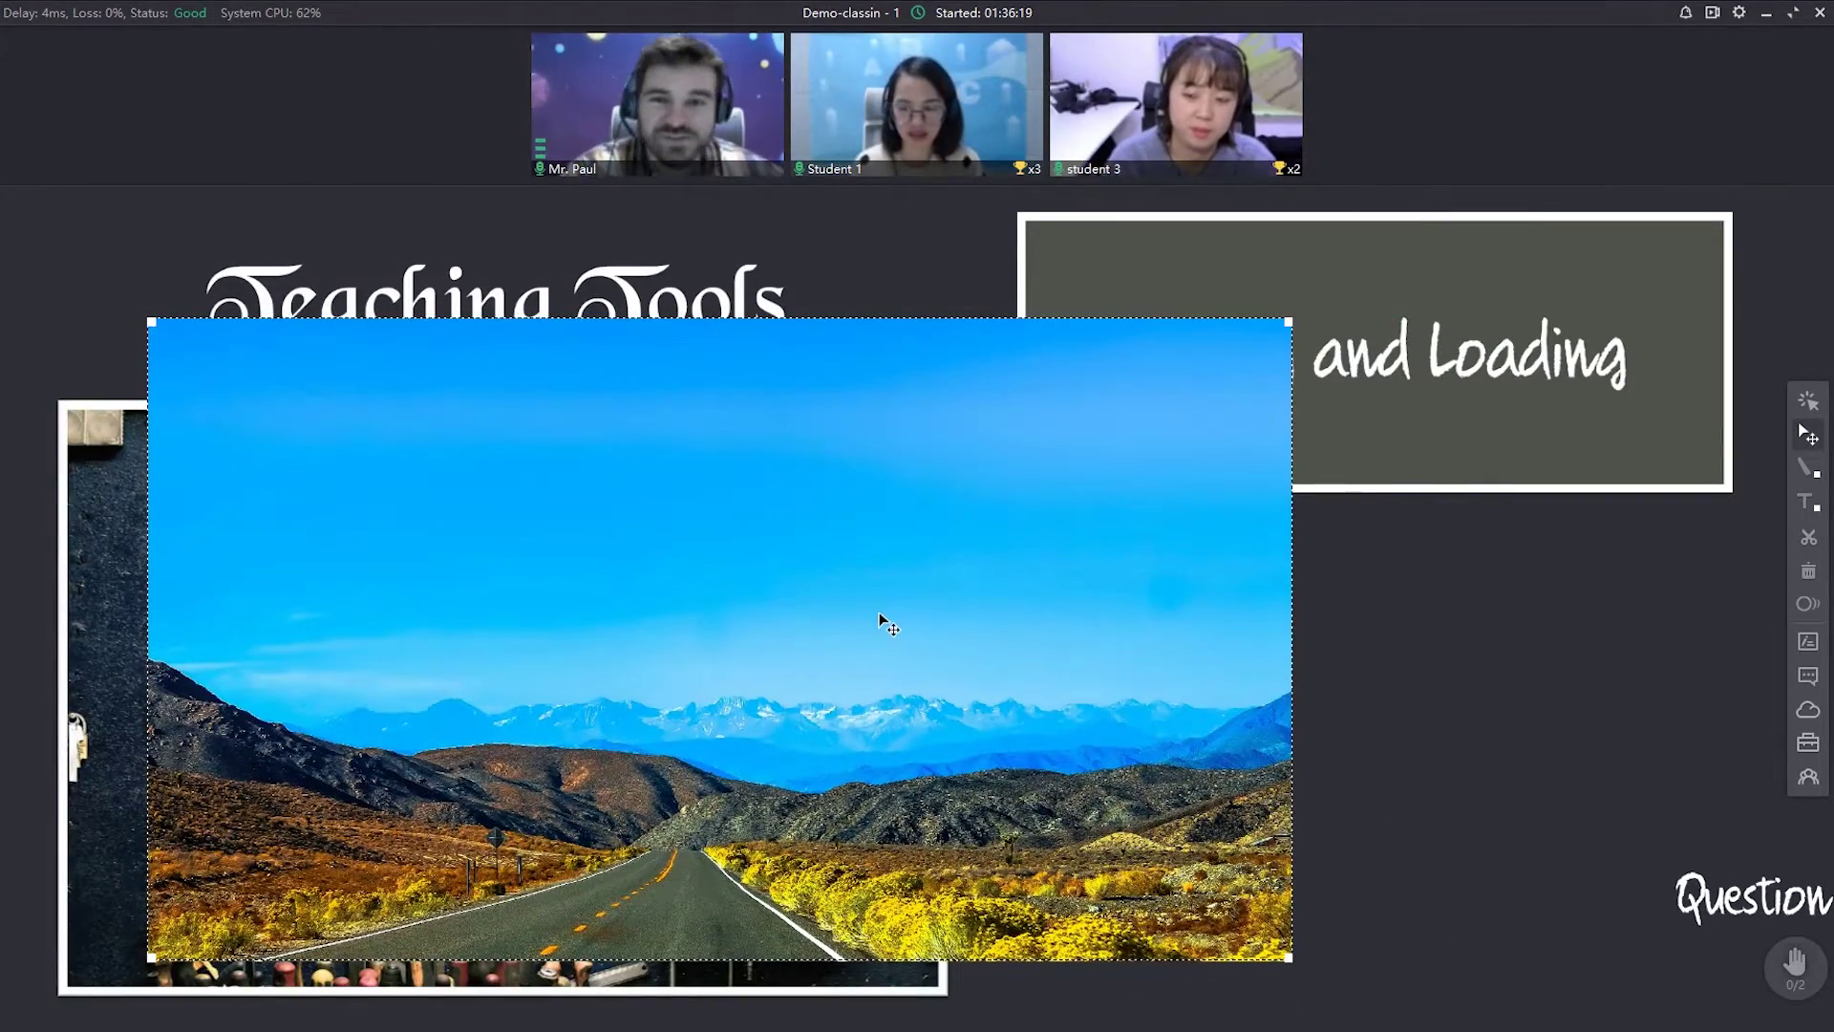
{"action": "left_click", "coordinate": [1808, 742]}
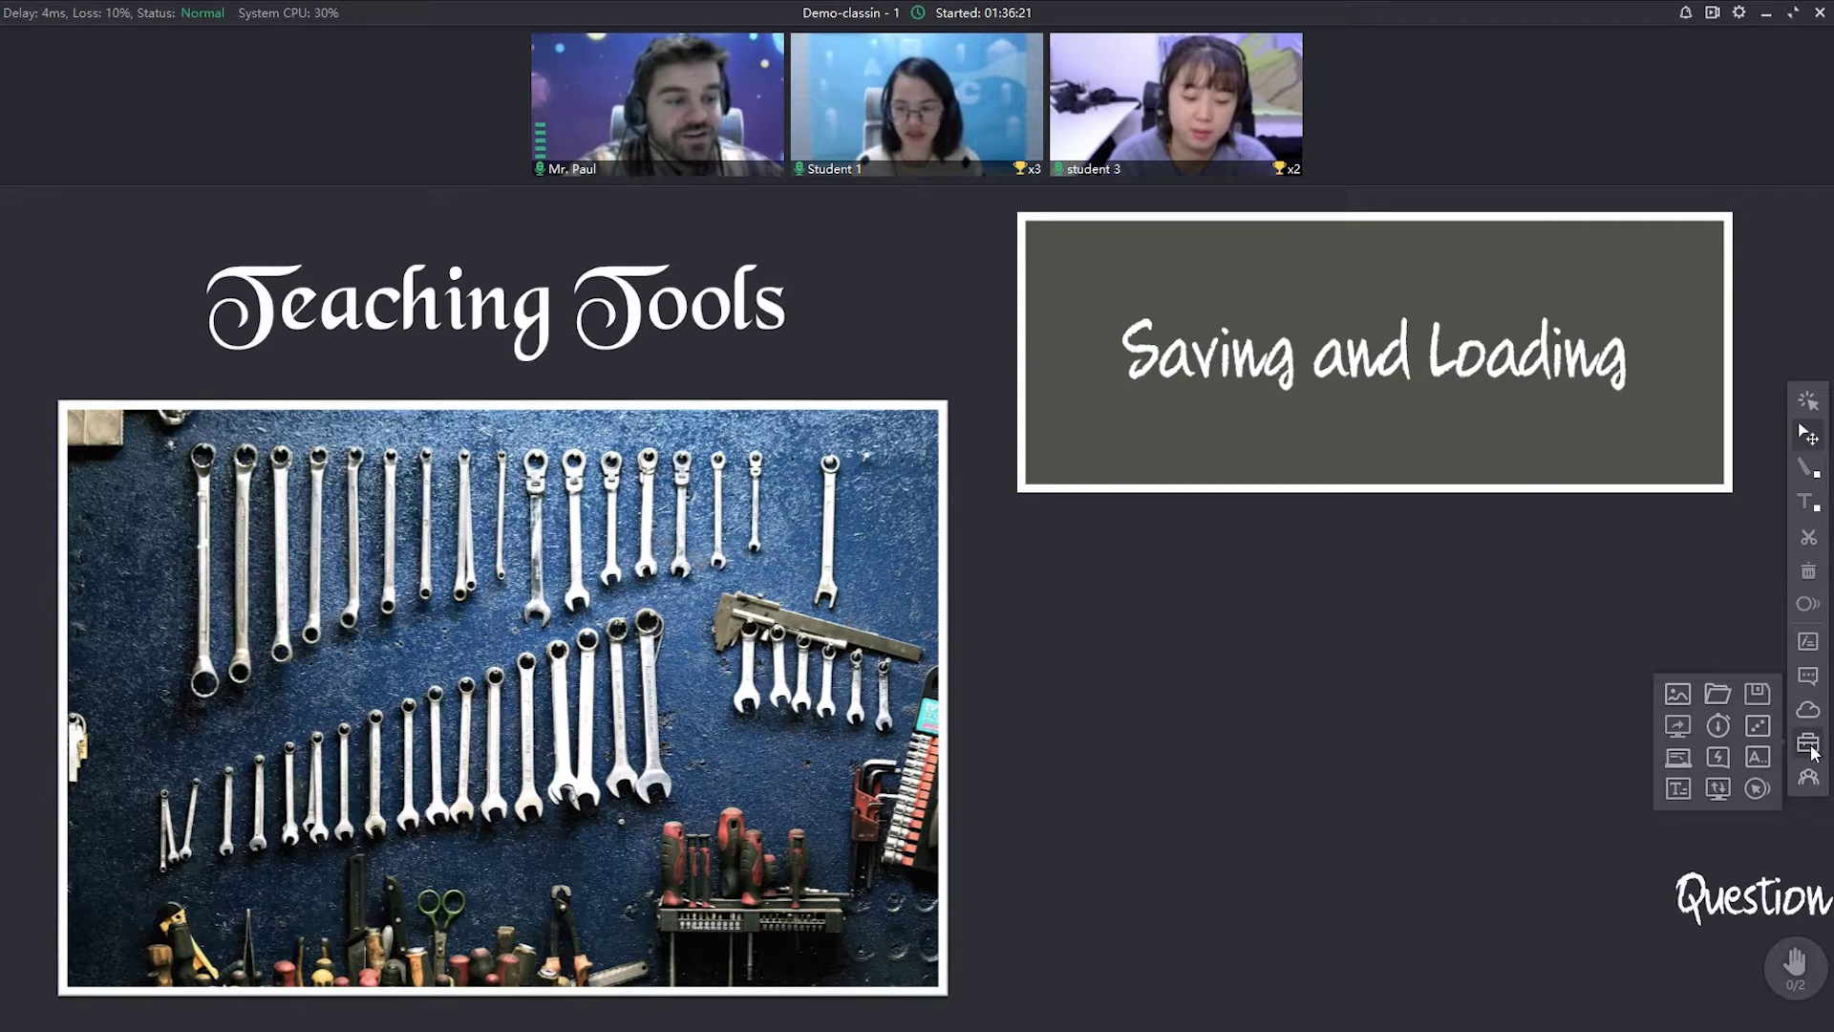
{"action": "left_click", "coordinate": [1719, 697]}
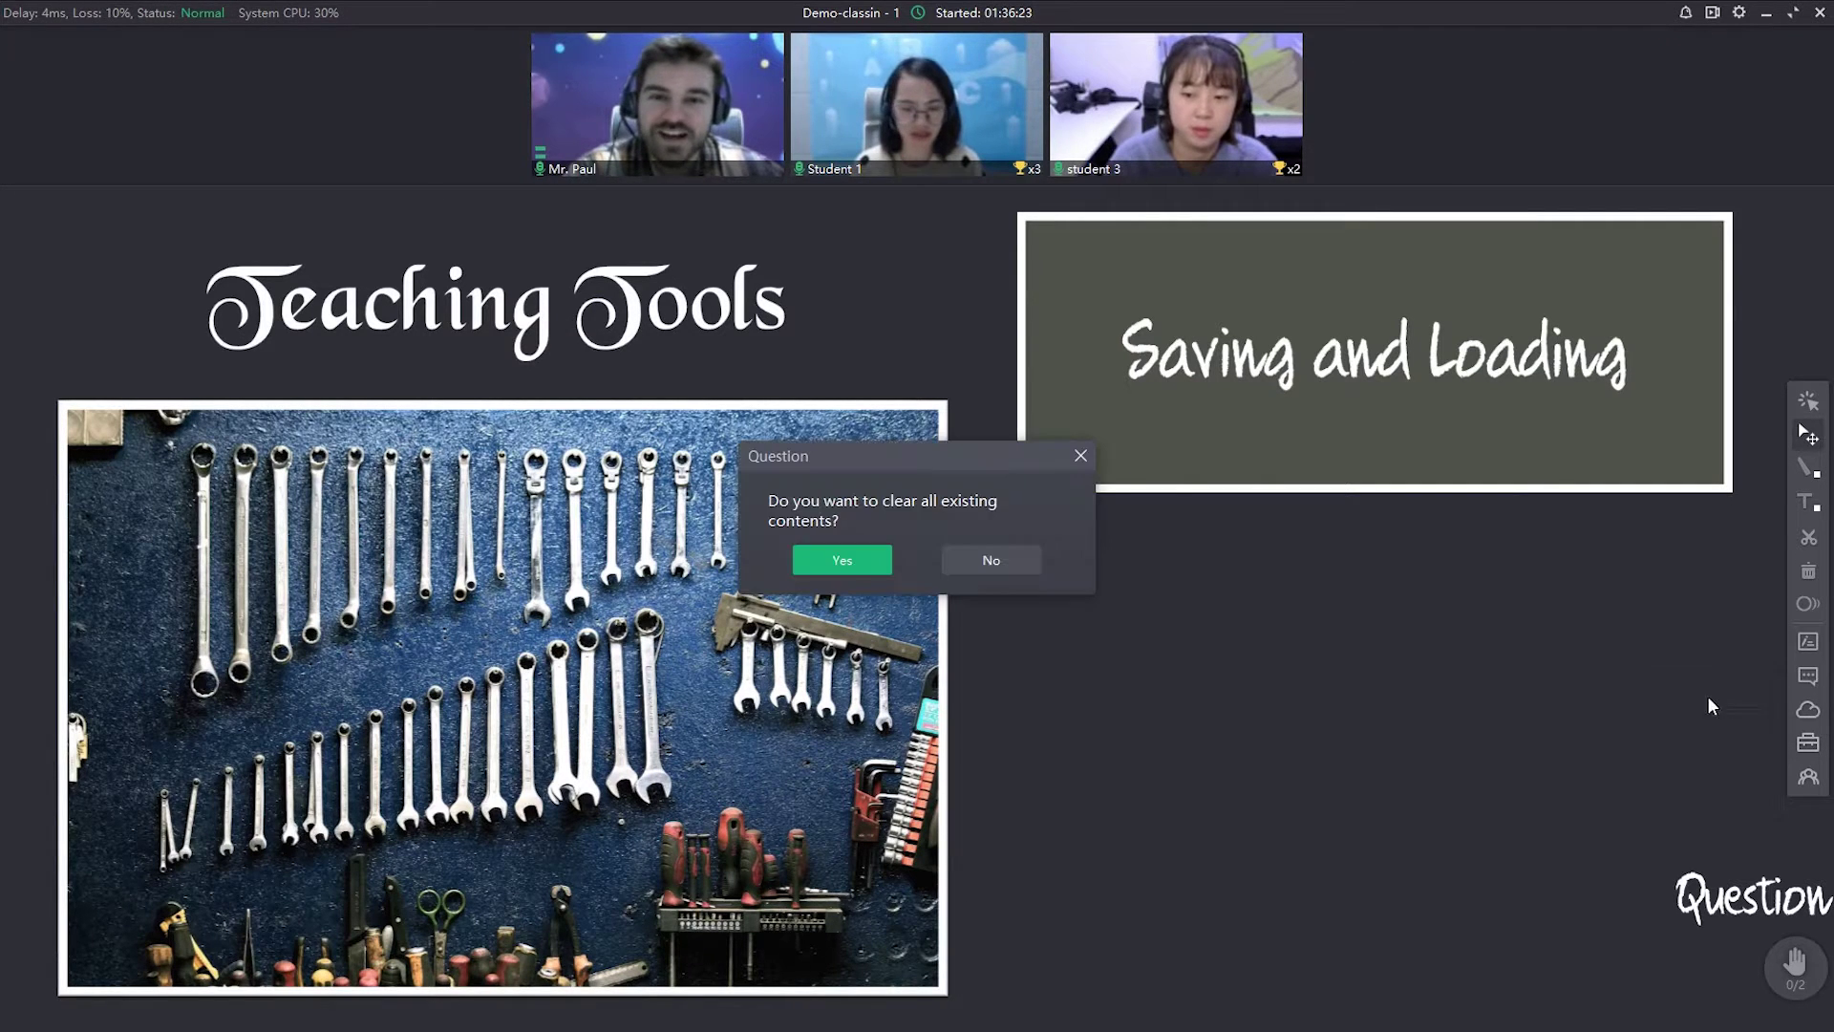
{"action": "left_click_drag", "start_coordinate": [993, 456], "coordinate": [1032, 494]}
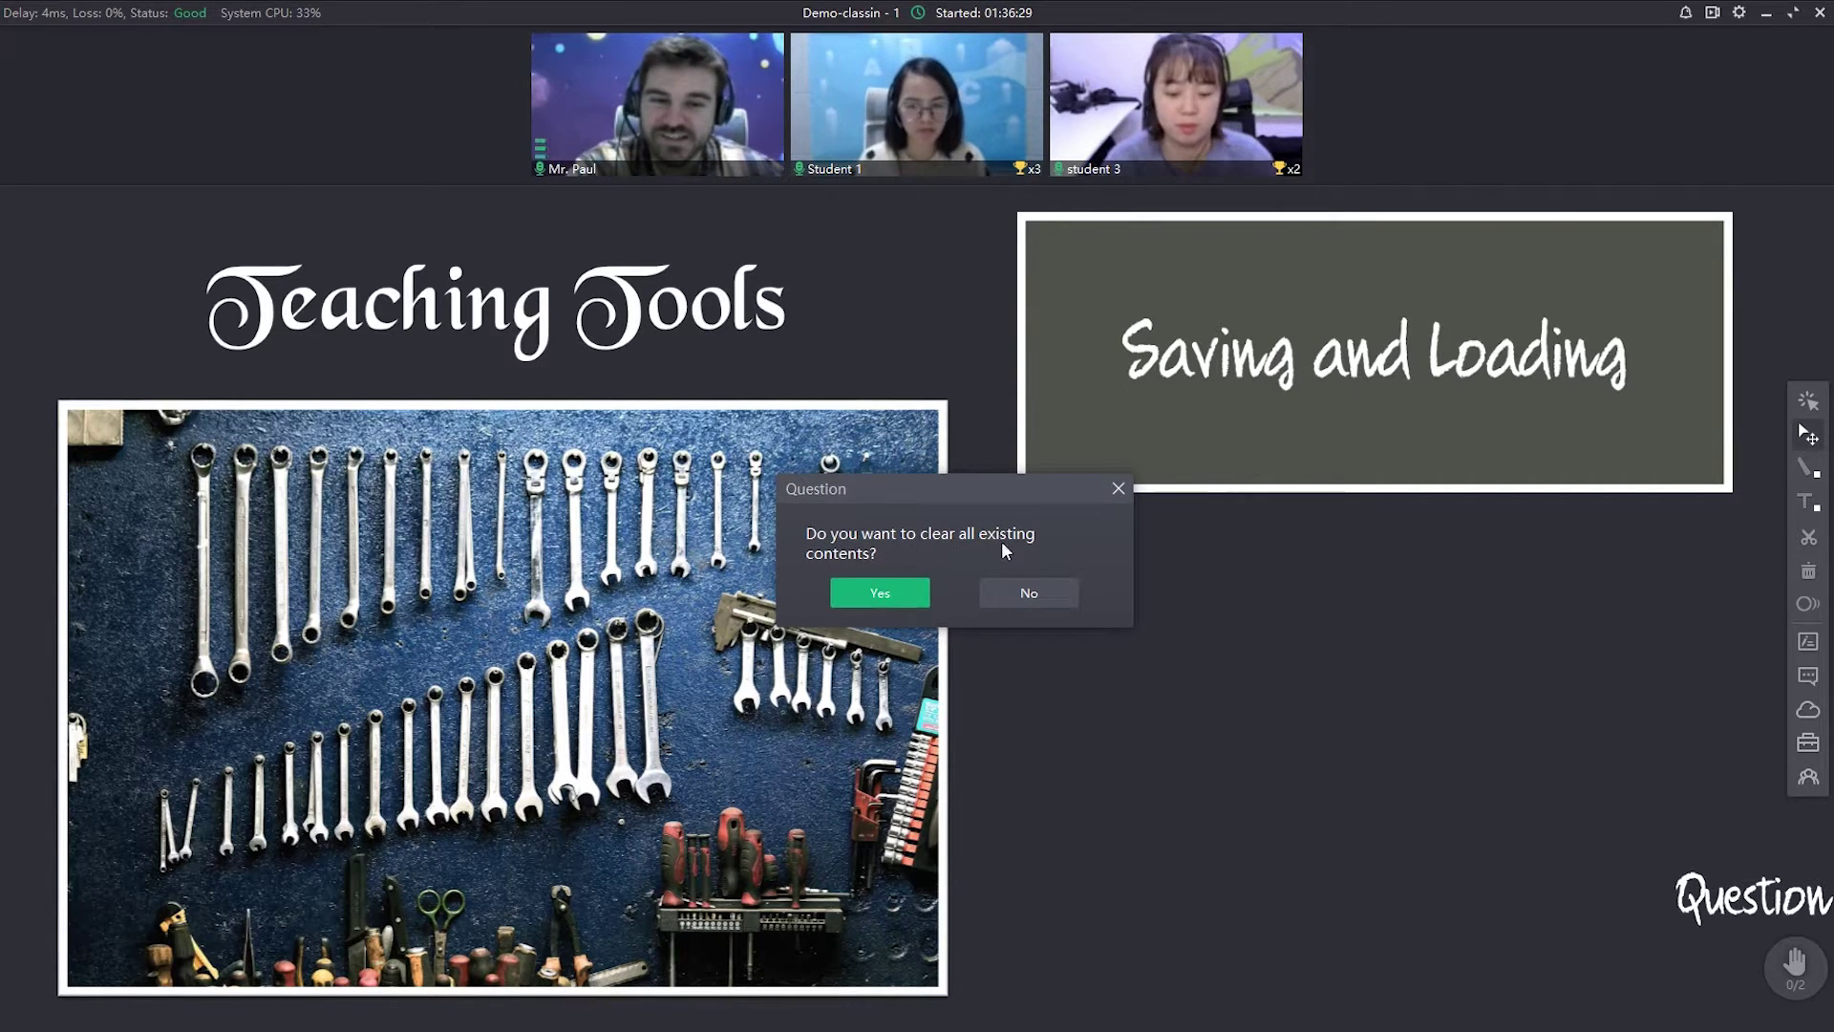
{"action": "left_click", "coordinate": [1036, 592]}
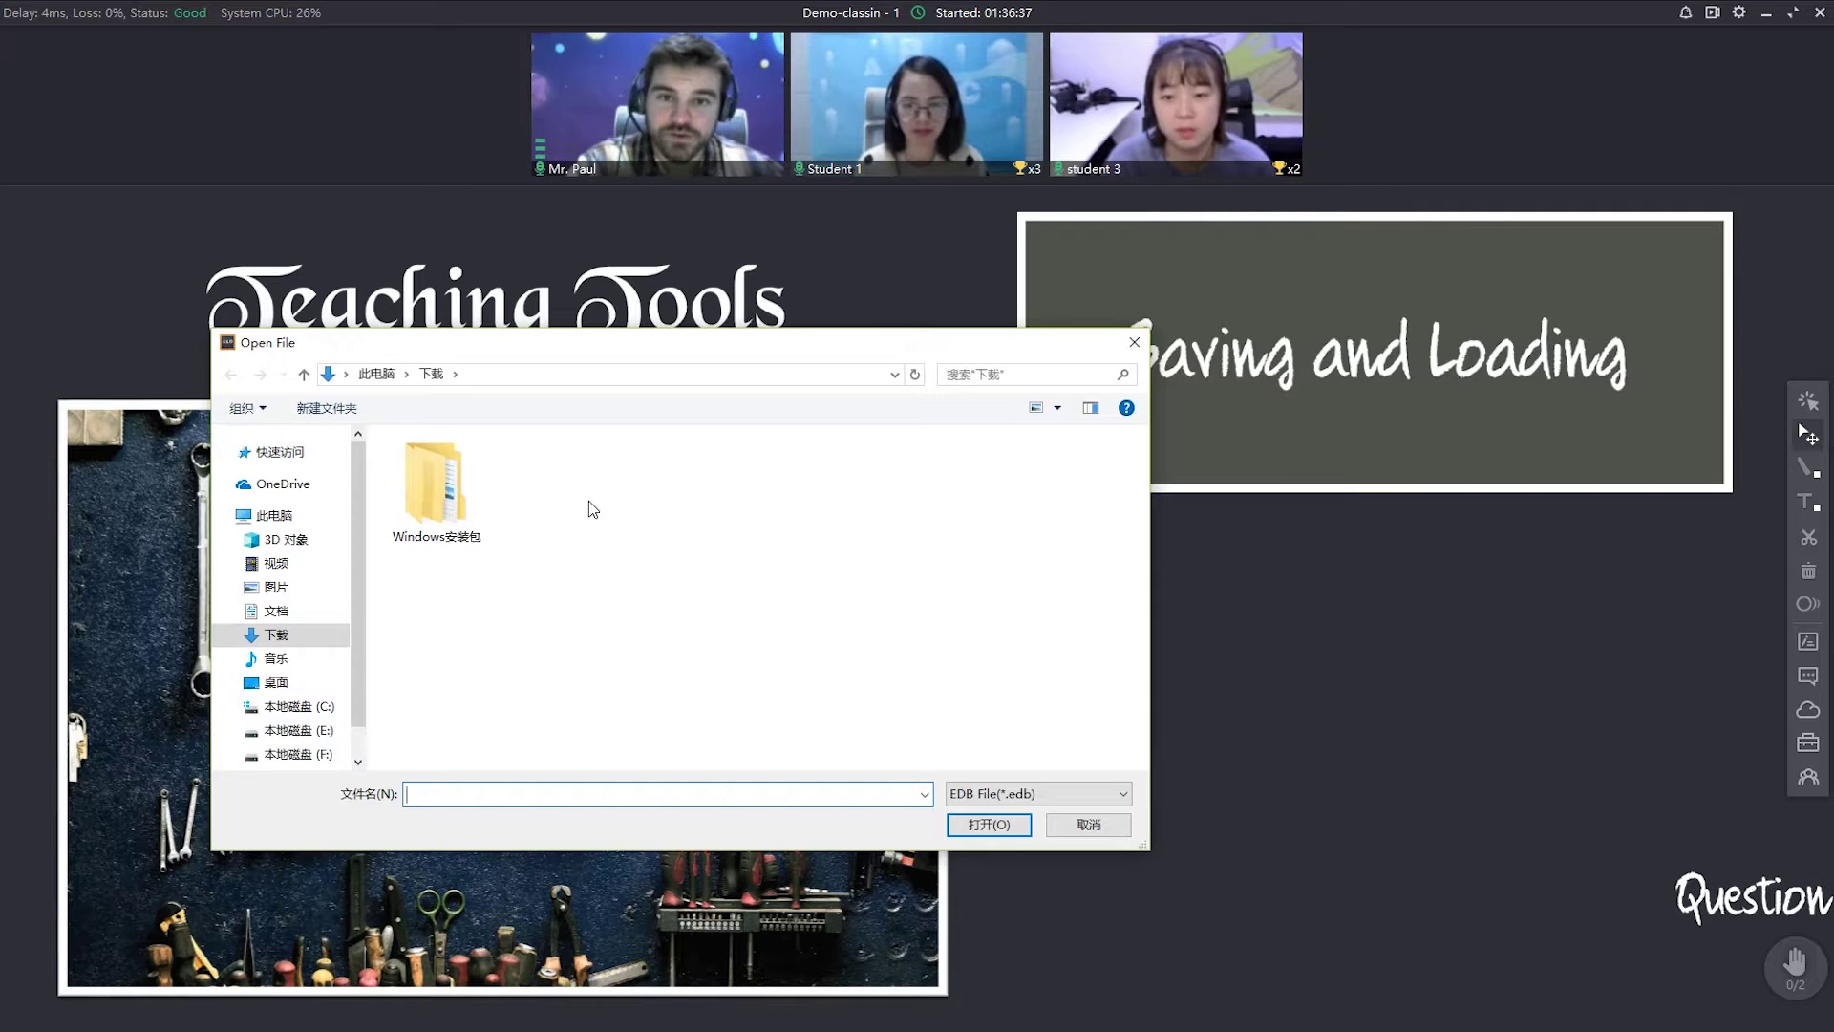
{"action": "left_click", "coordinate": [1134, 341]}
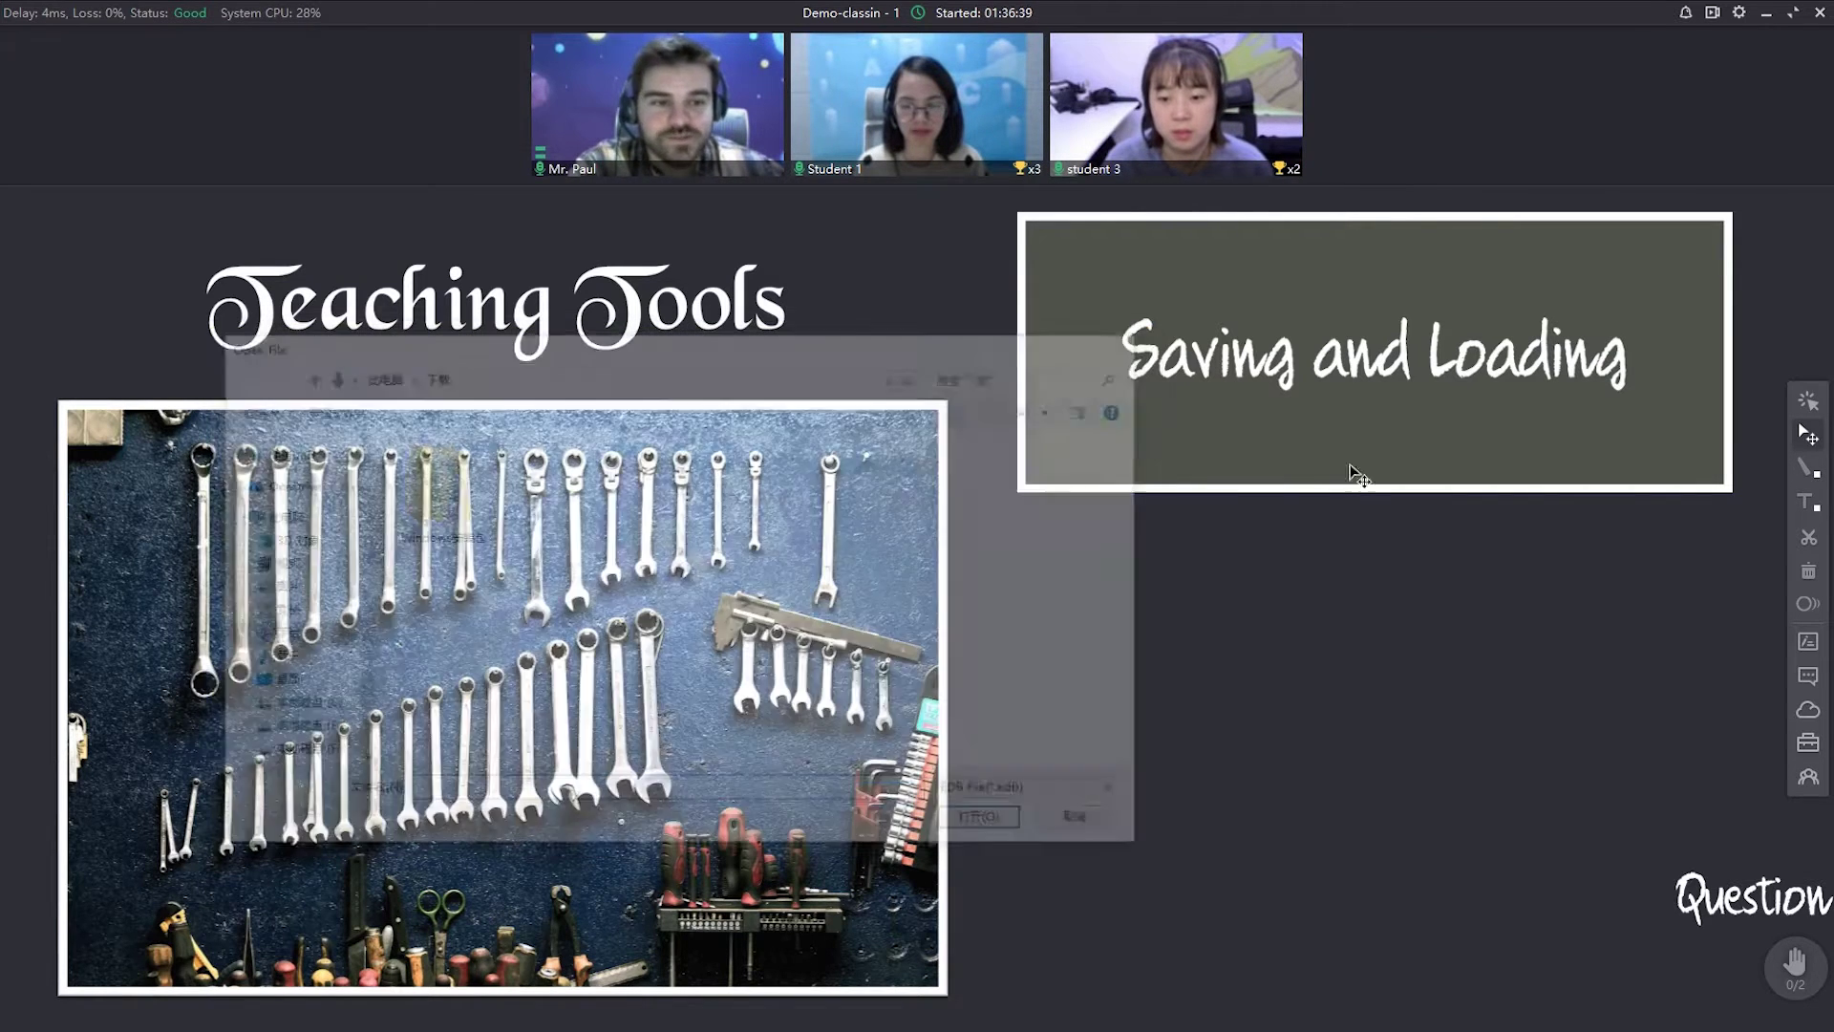
{"action": "left_click", "coordinate": [1808, 742]}
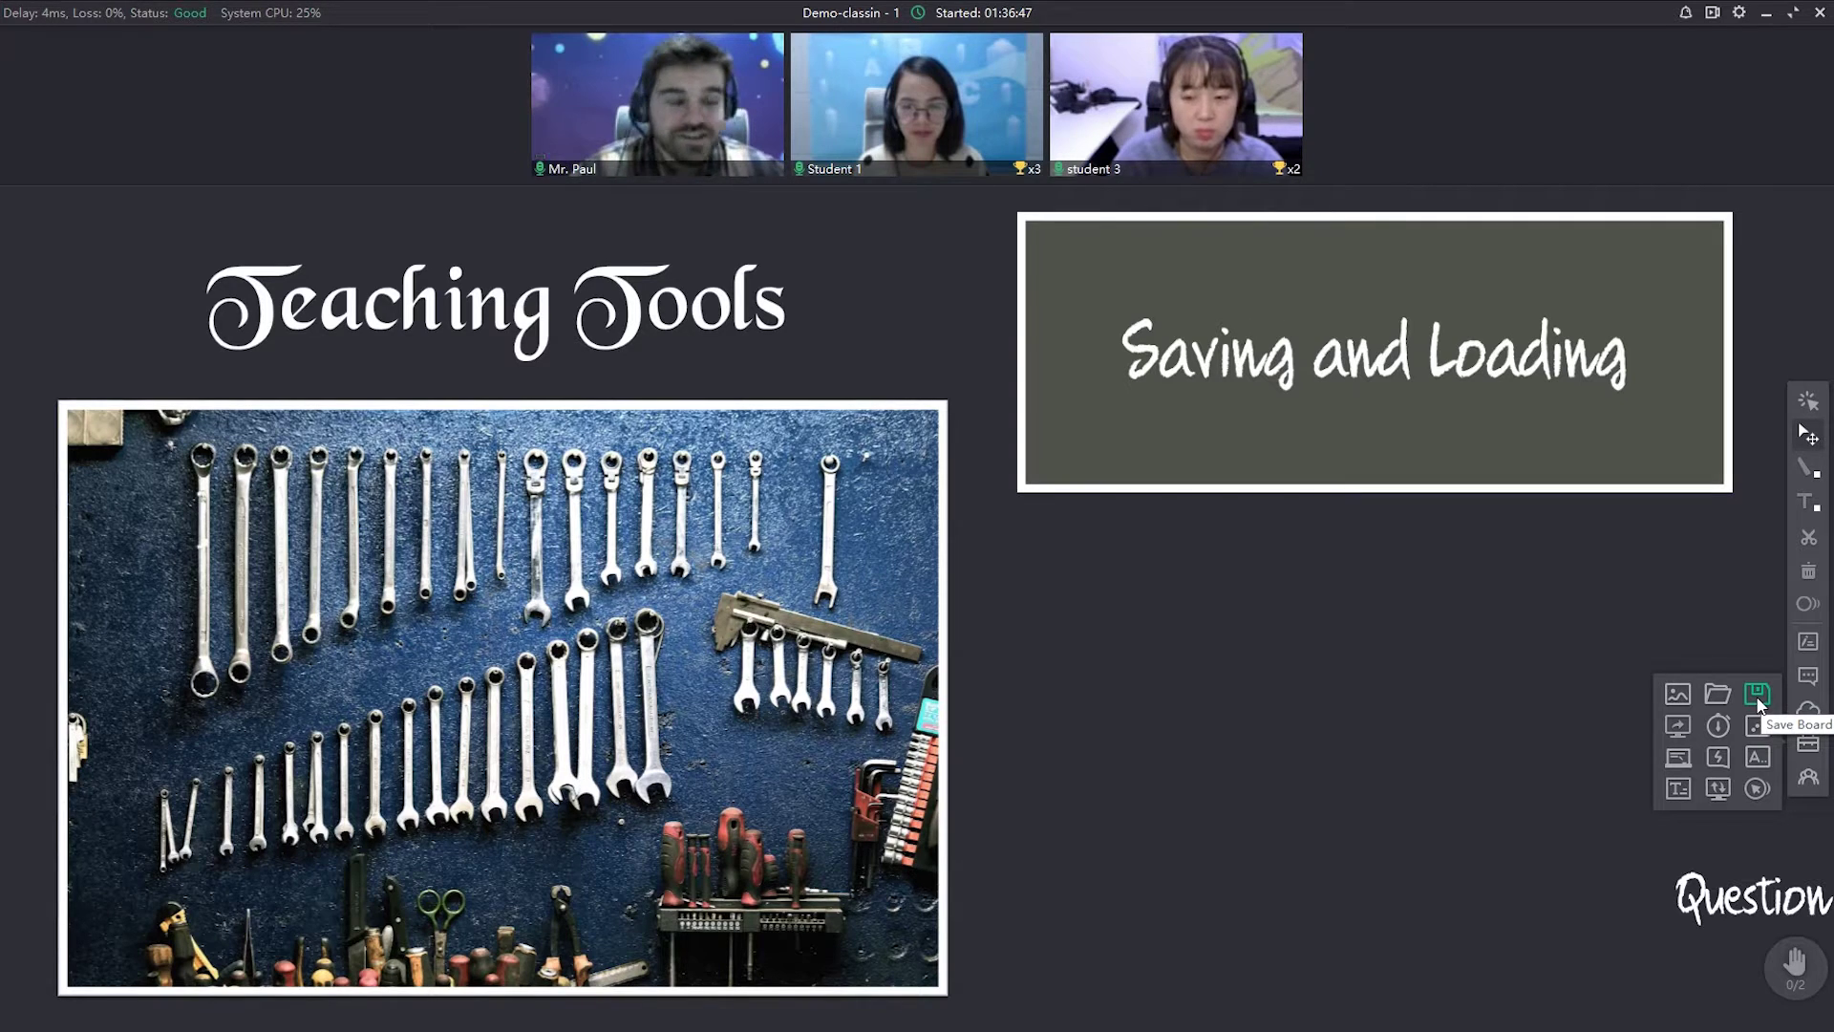
Delete the Saving and Loading card to reveal the Interactive Tools card
{"action": "left_click", "coordinate": [1678, 726]}
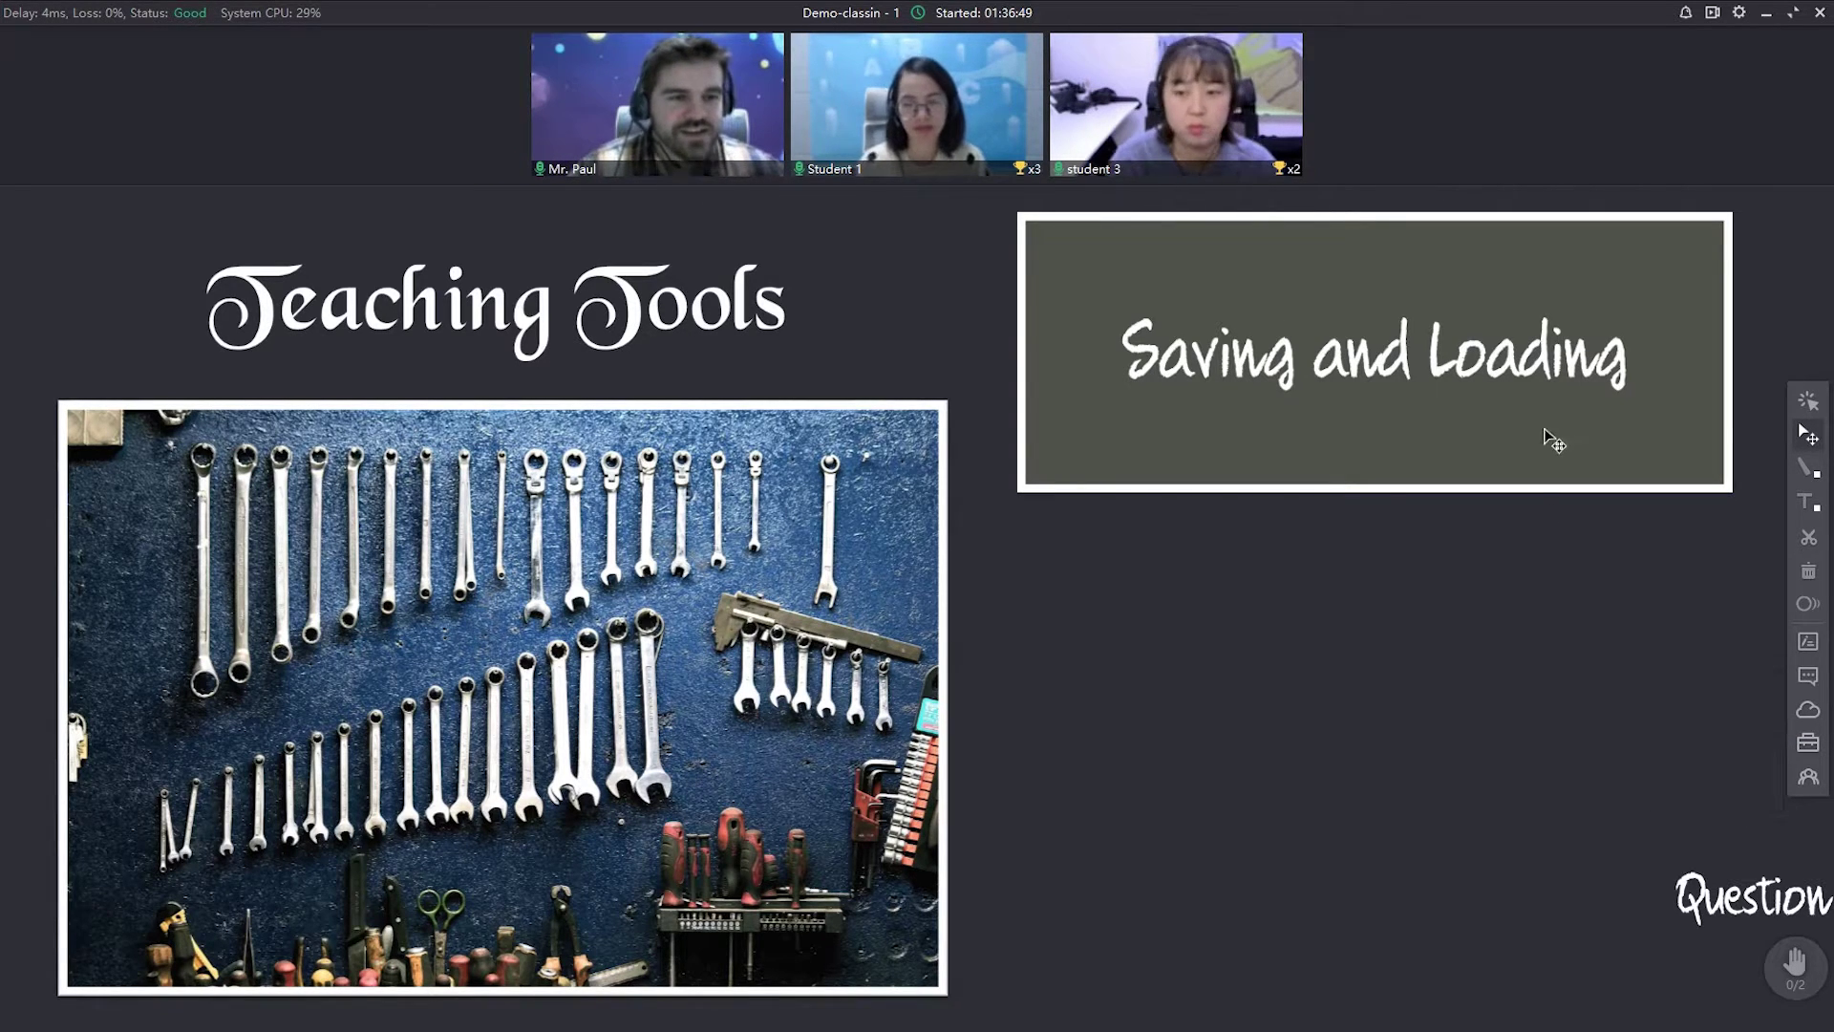
{"action": "left_click_drag", "start_coordinate": [1477, 426], "coordinate": [1404, 667]}
{"action": "key", "text": "Delete"}
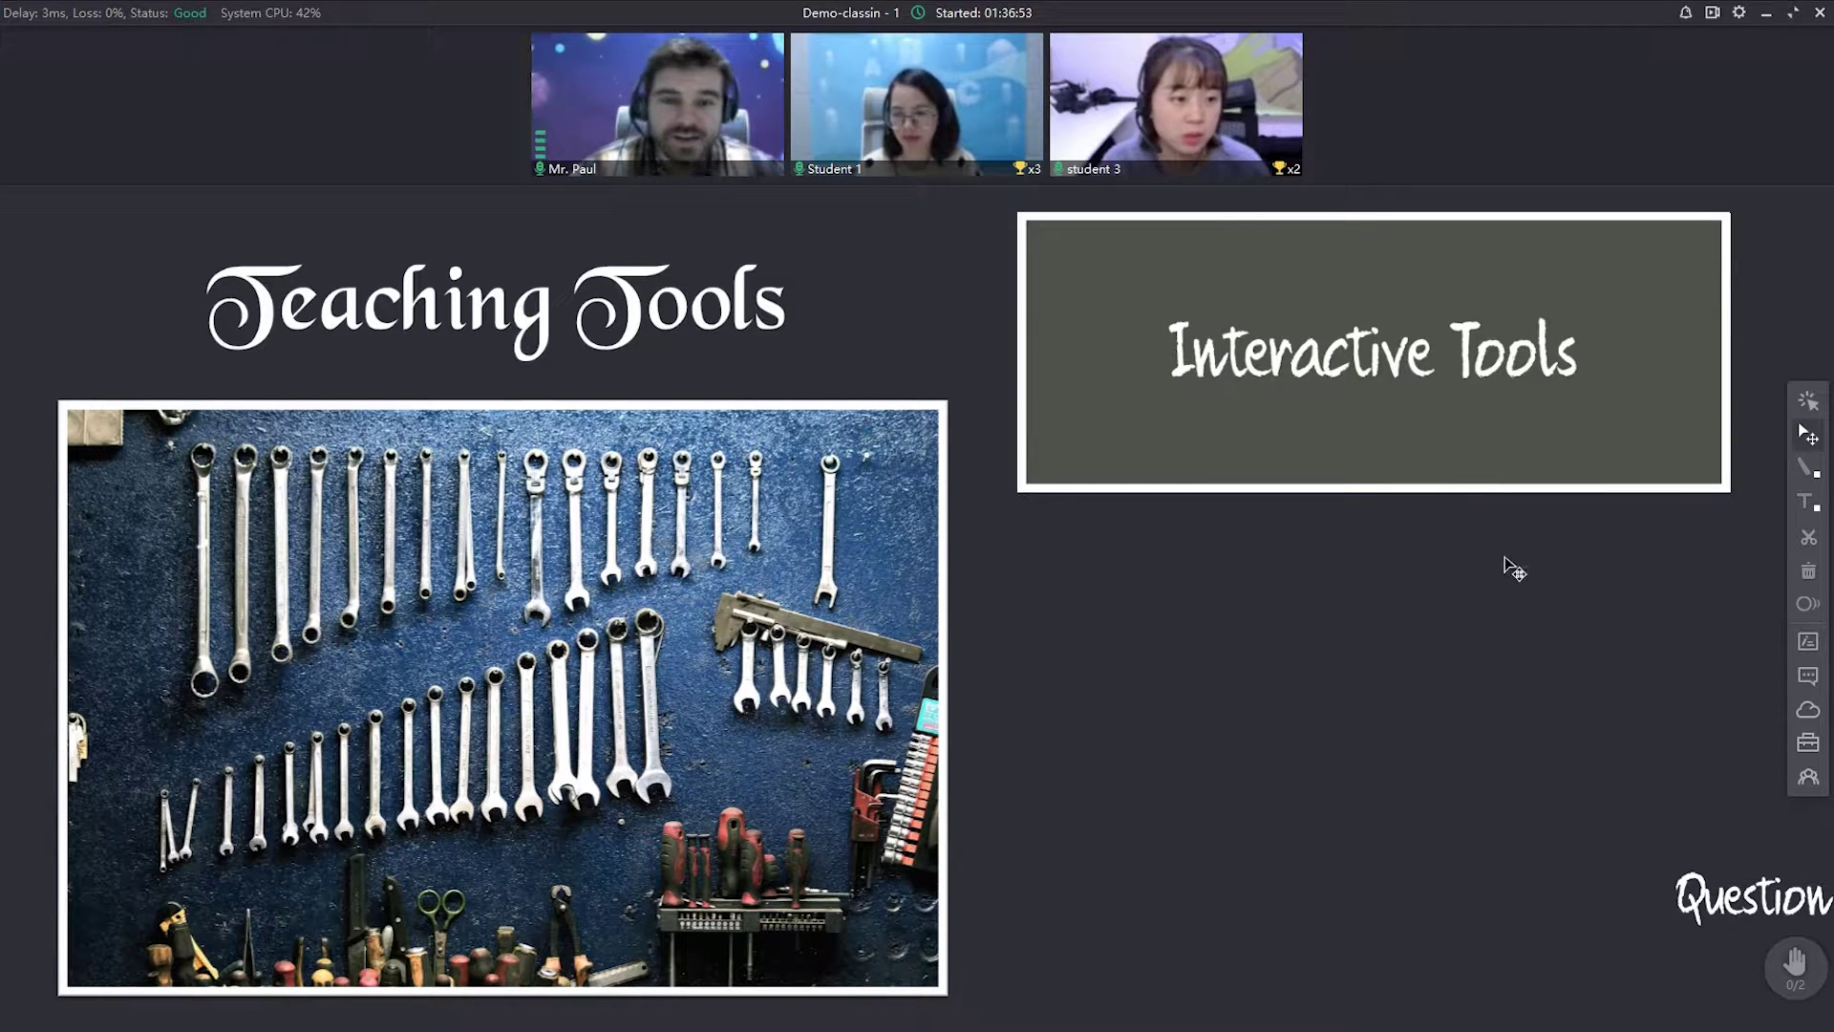
Add a countdown timer, set it to 03:40, start it and place it over the wrench photo
{"action": "mouse_move", "coordinate": [1807, 754]}
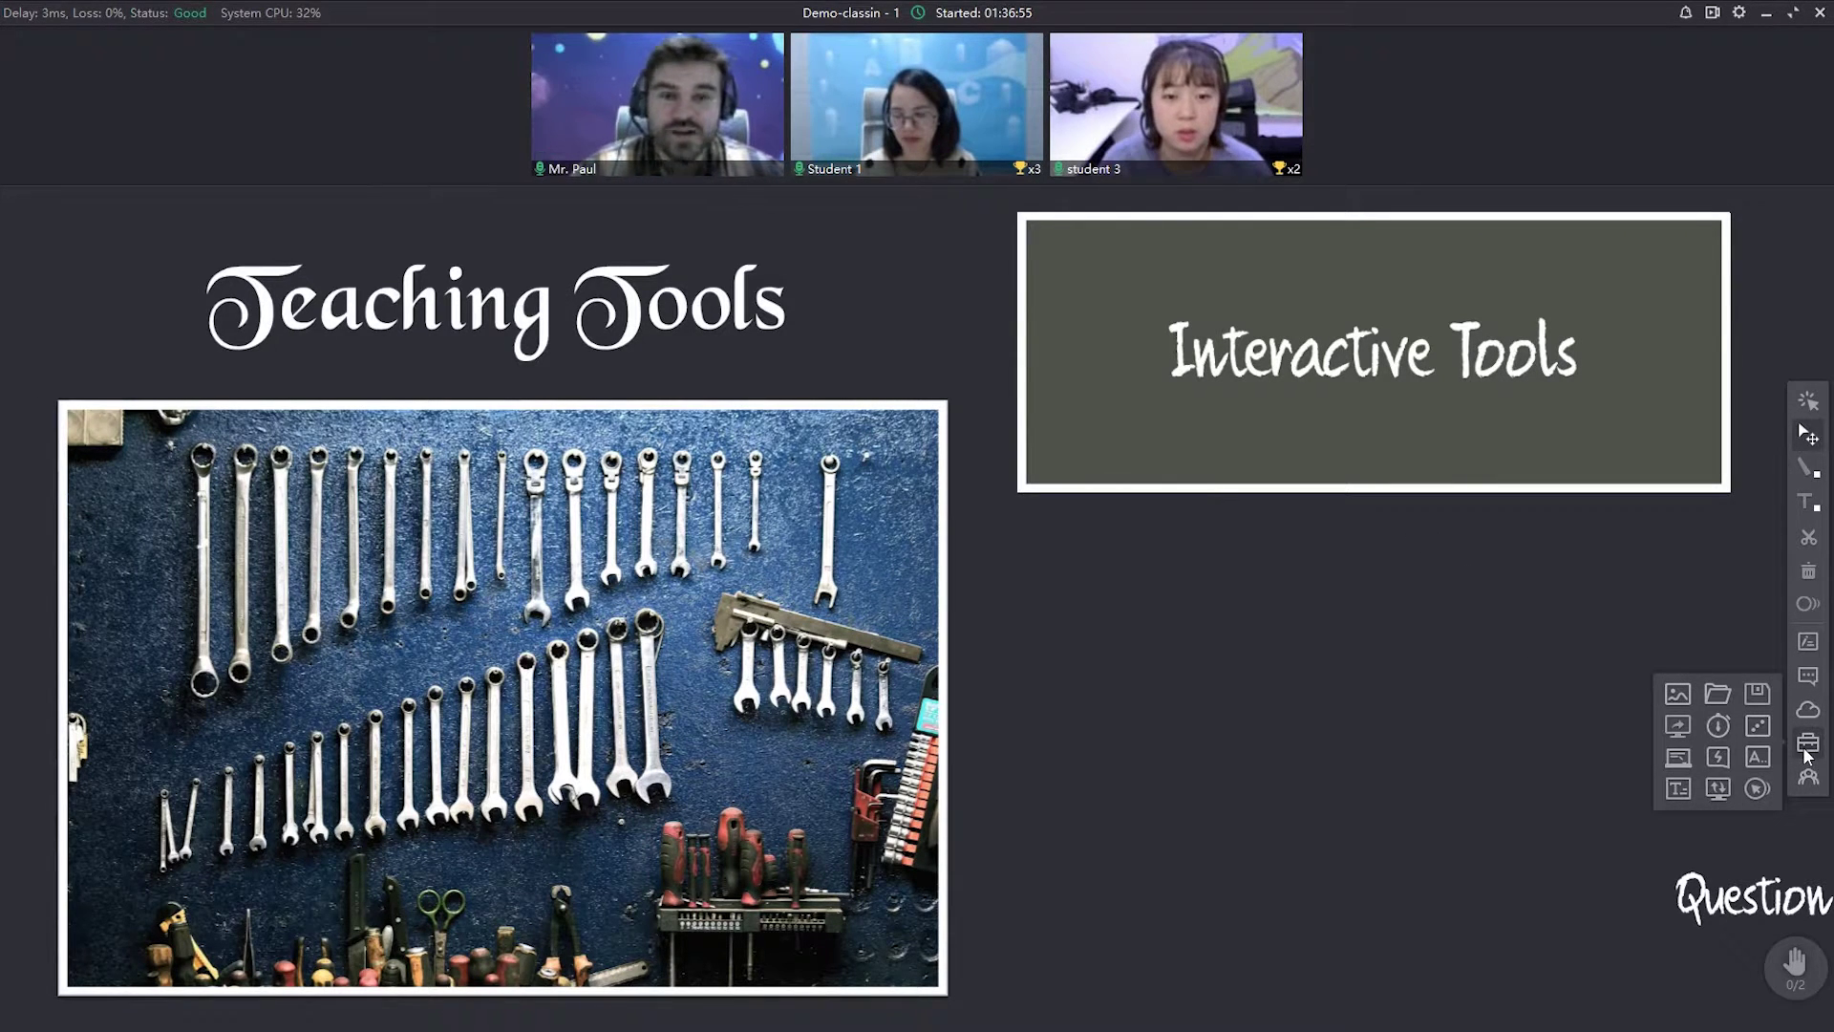
{"action": "left_click", "coordinate": [1717, 728]}
{"action": "left_click_drag", "start_coordinate": [138, 200], "coordinate": [1155, 539]}
{"action": "left_click", "coordinate": [1127, 575]}
{"action": "left_click", "coordinate": [1127, 575]}
{"action": "left_click", "coordinate": [1201, 577]}
{"action": "left_click", "coordinate": [1201, 577]}
{"action": "left_click", "coordinate": [1200, 577]}
{"action": "left_click", "coordinate": [1201, 577]}
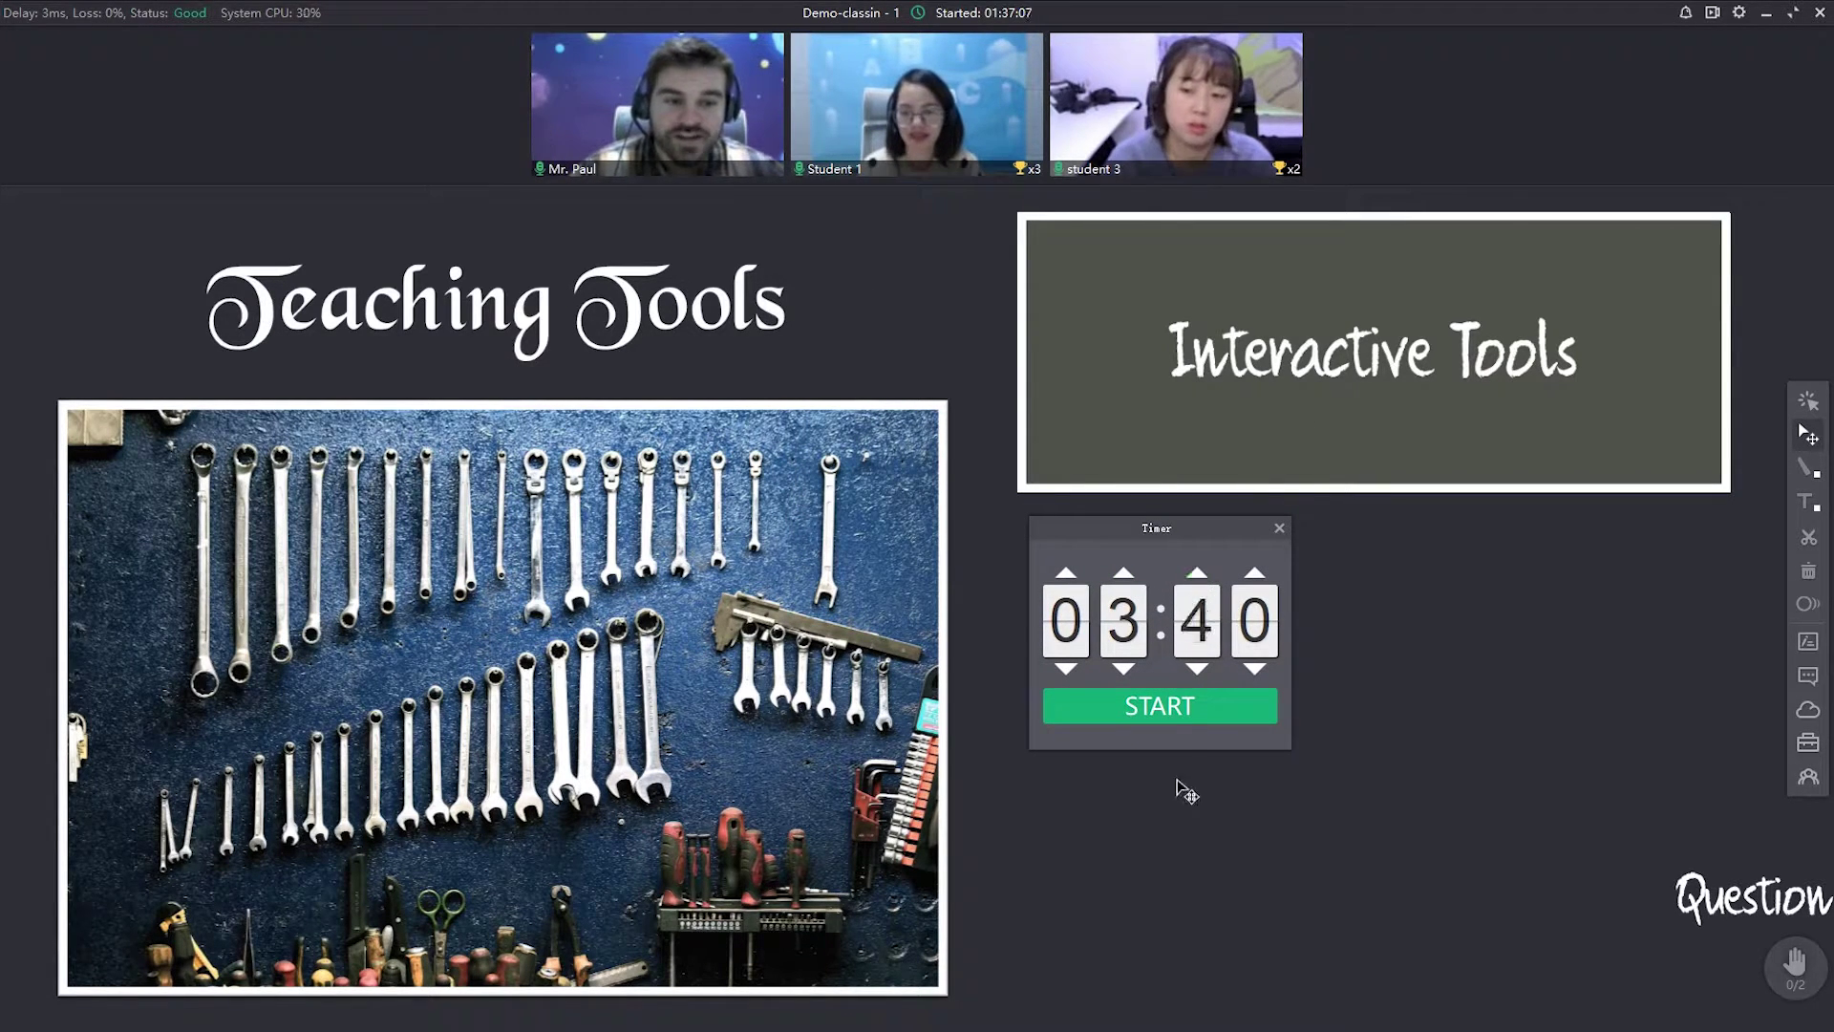
{"action": "left_click", "coordinate": [1175, 711]}
{"action": "left_click_drag", "start_coordinate": [1210, 640], "coordinate": [666, 503]}
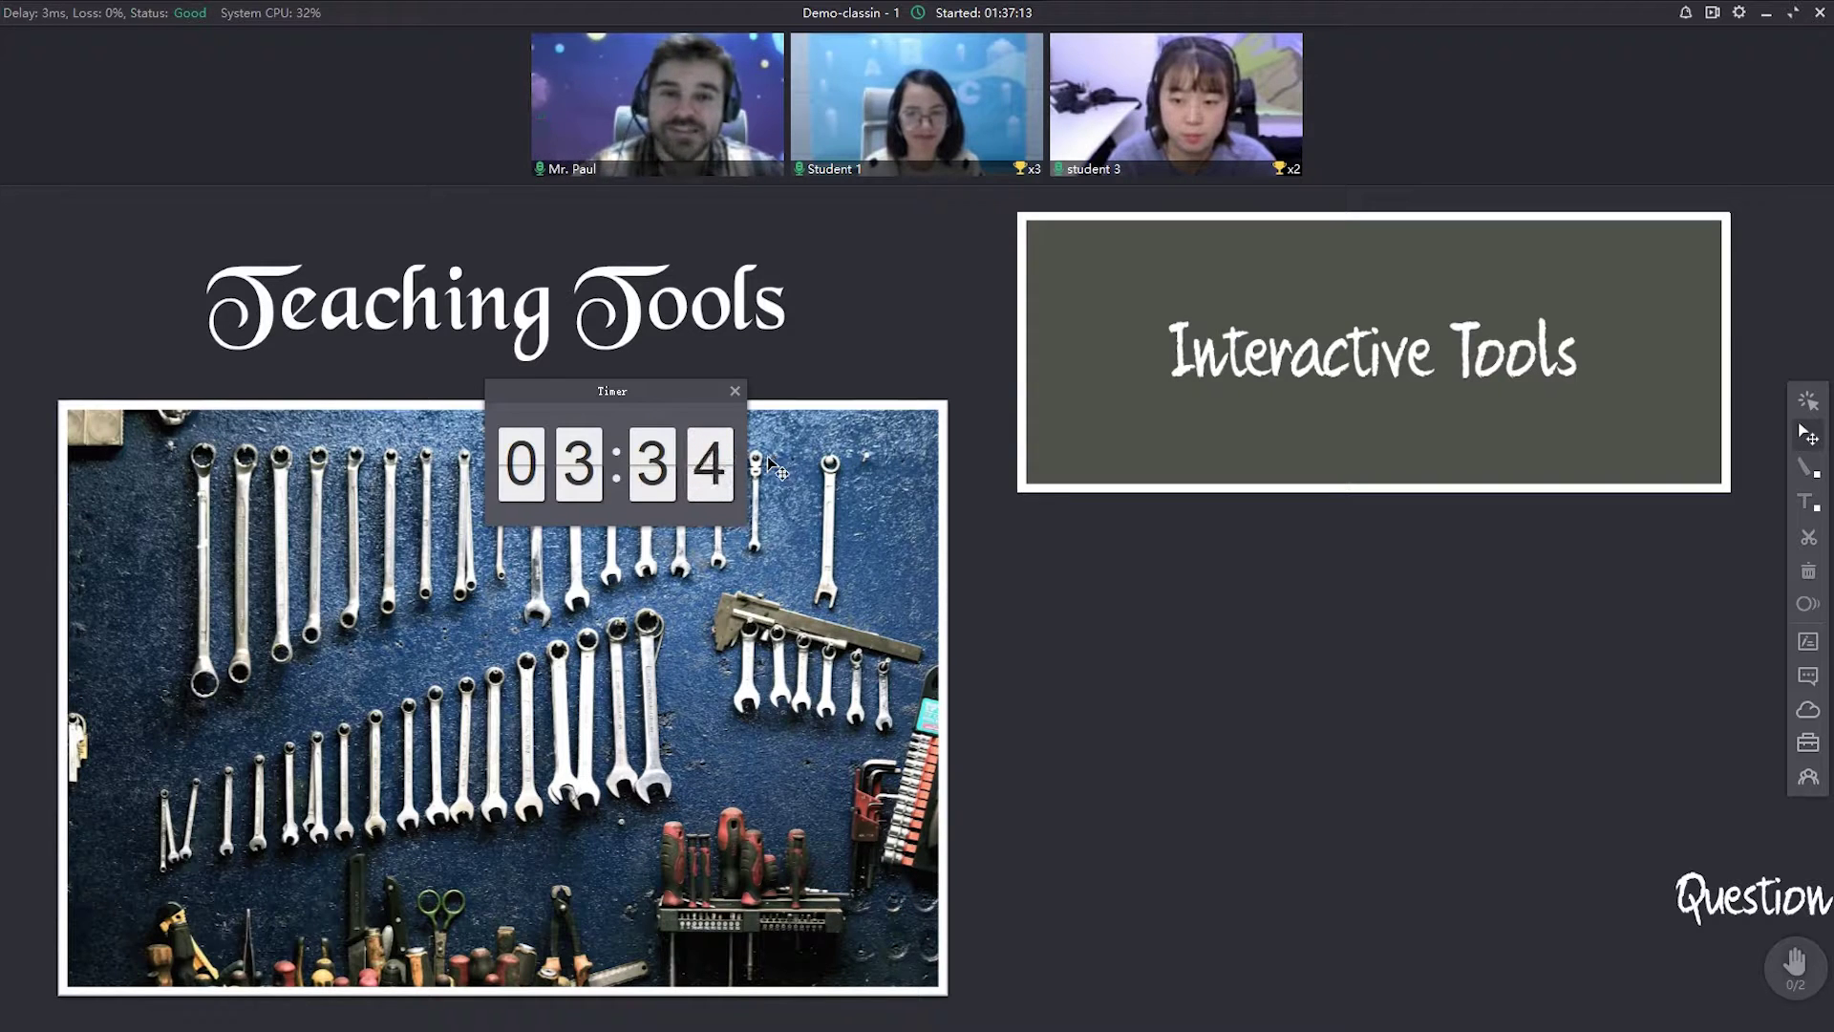
{"action": "left_click_drag", "start_coordinate": [655, 393], "coordinate": [672, 380]}
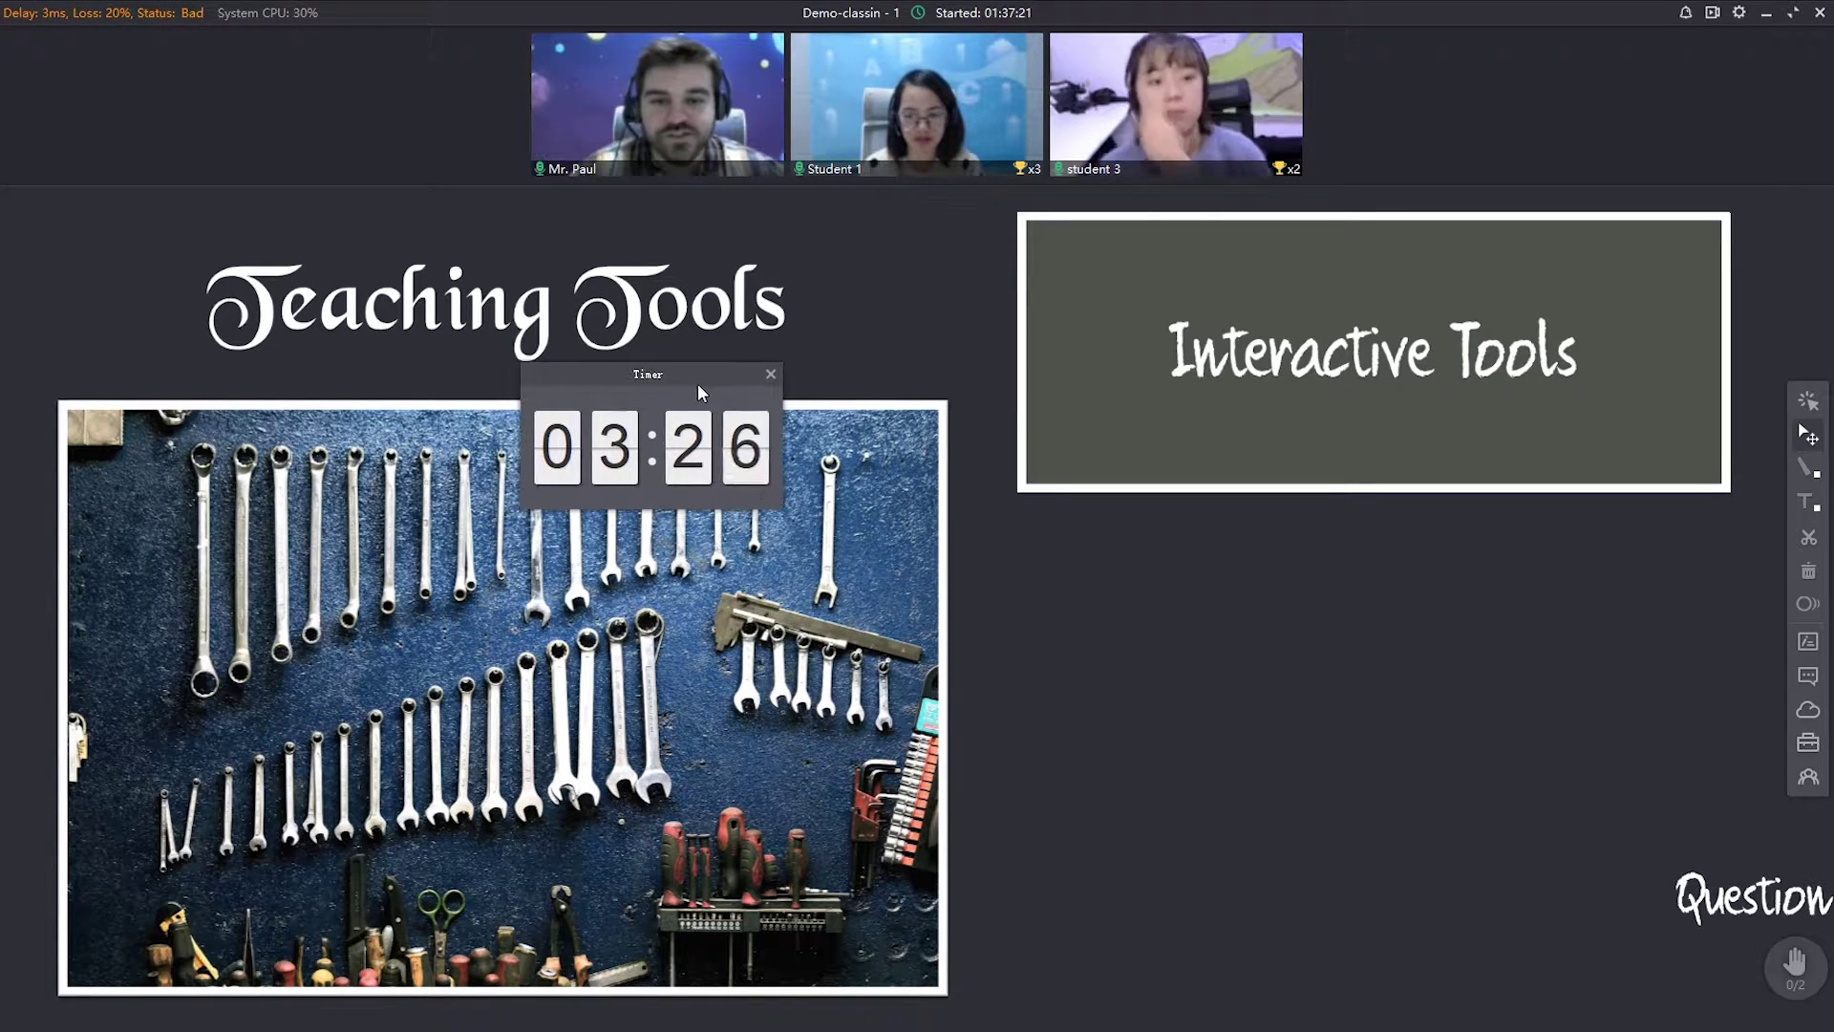
Close the timer, bring up a die, roll it to a four, then close the die
{"action": "left_click", "coordinate": [750, 374]}
{"action": "left_click", "coordinate": [1808, 741]}
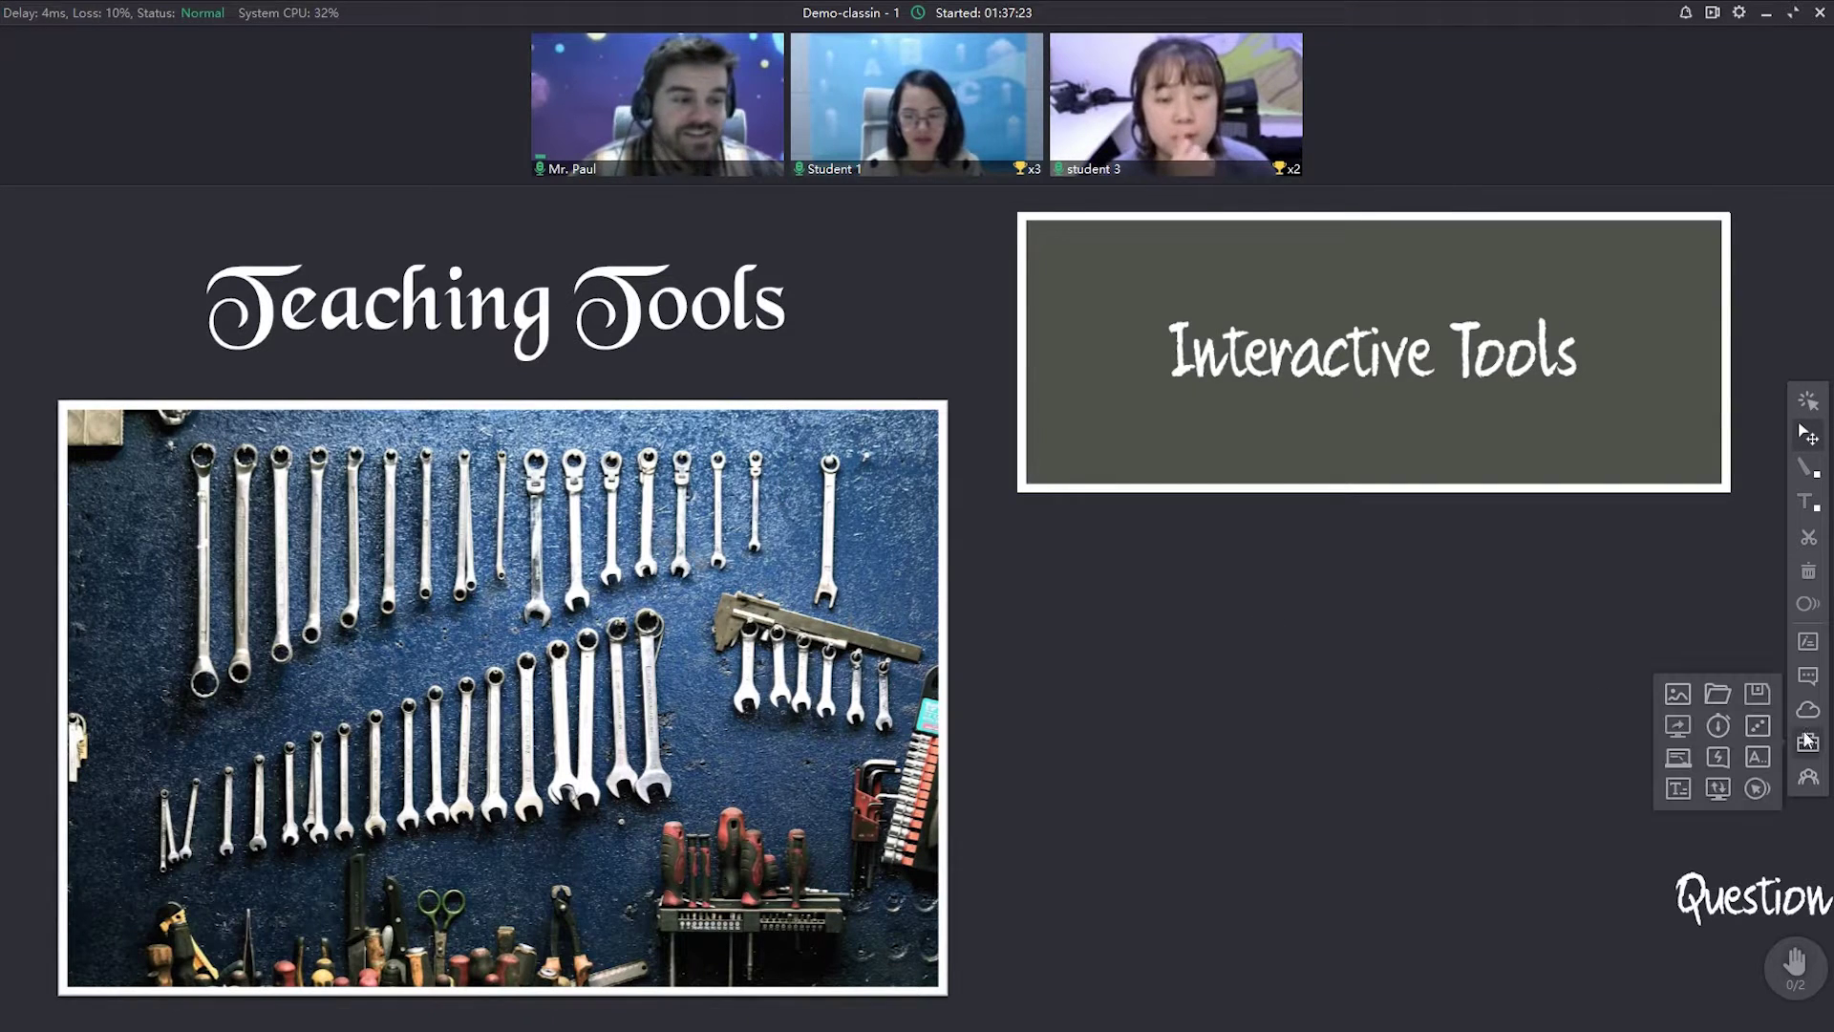
{"action": "left_click", "coordinate": [1758, 728]}
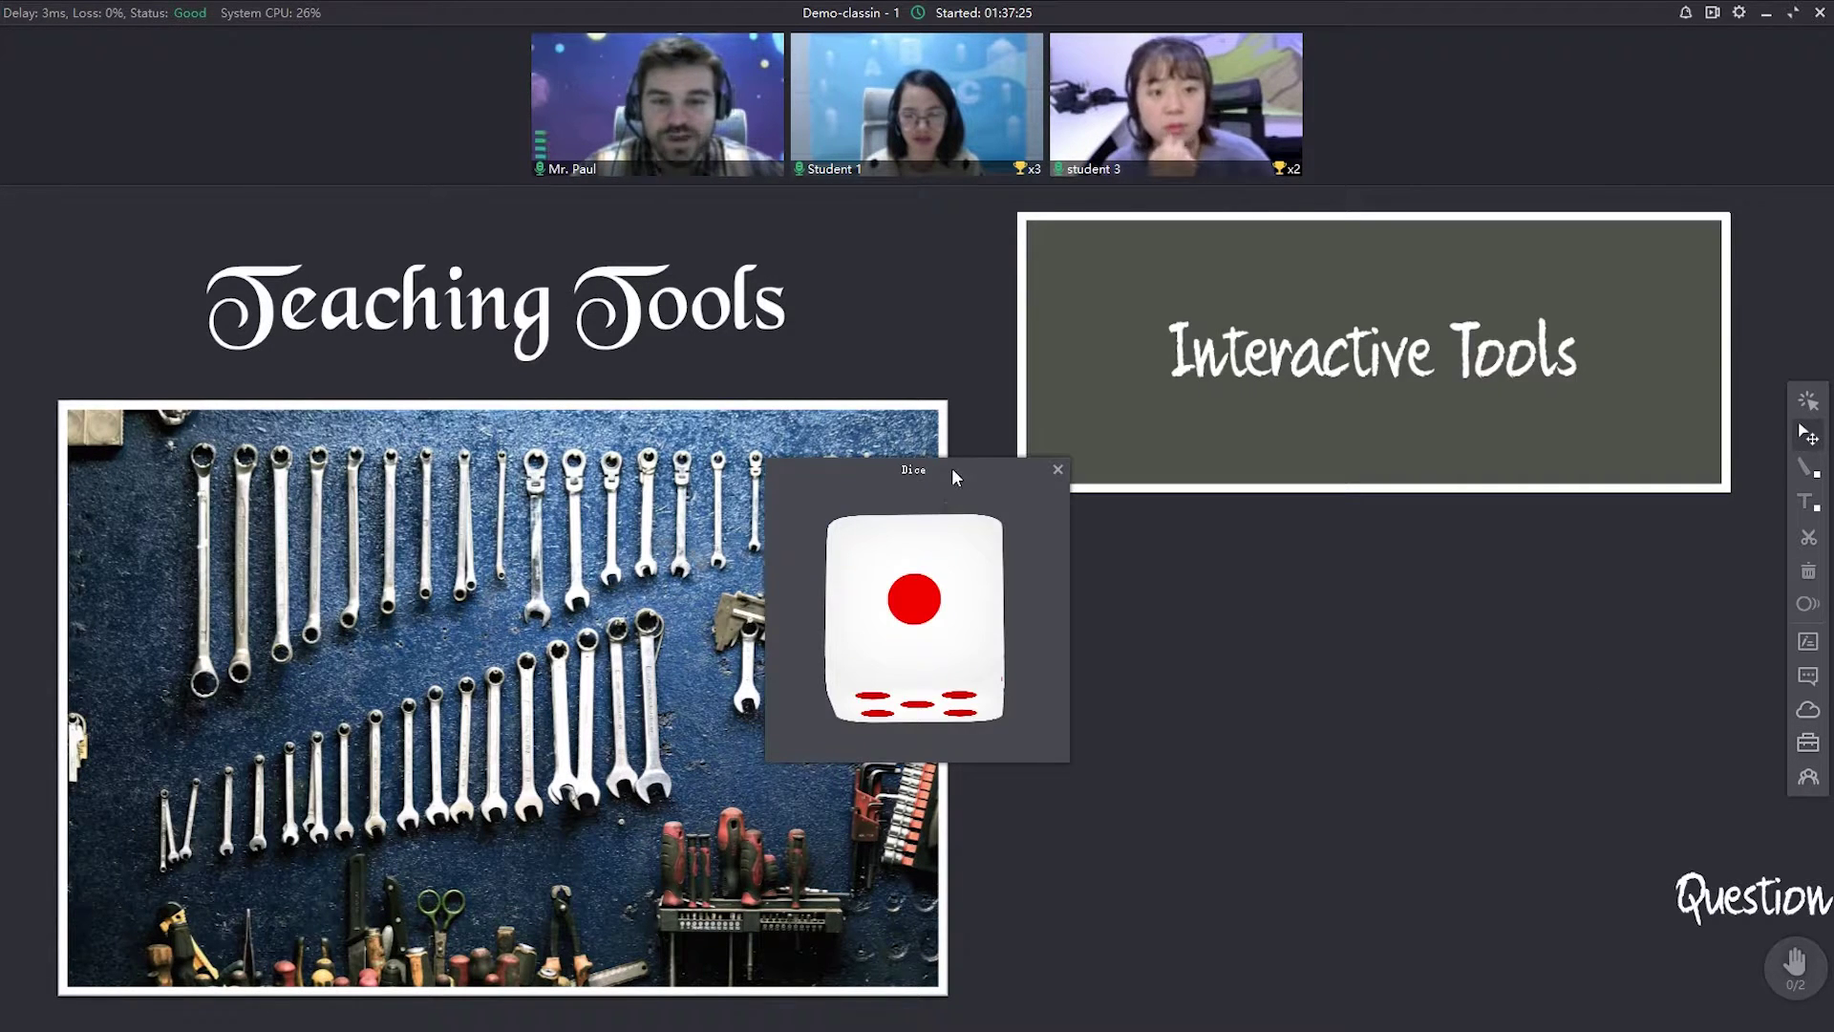
{"action": "left_click_drag", "start_coordinate": [955, 475], "coordinate": [828, 406]}
{"action": "left_click", "coordinate": [807, 485]}
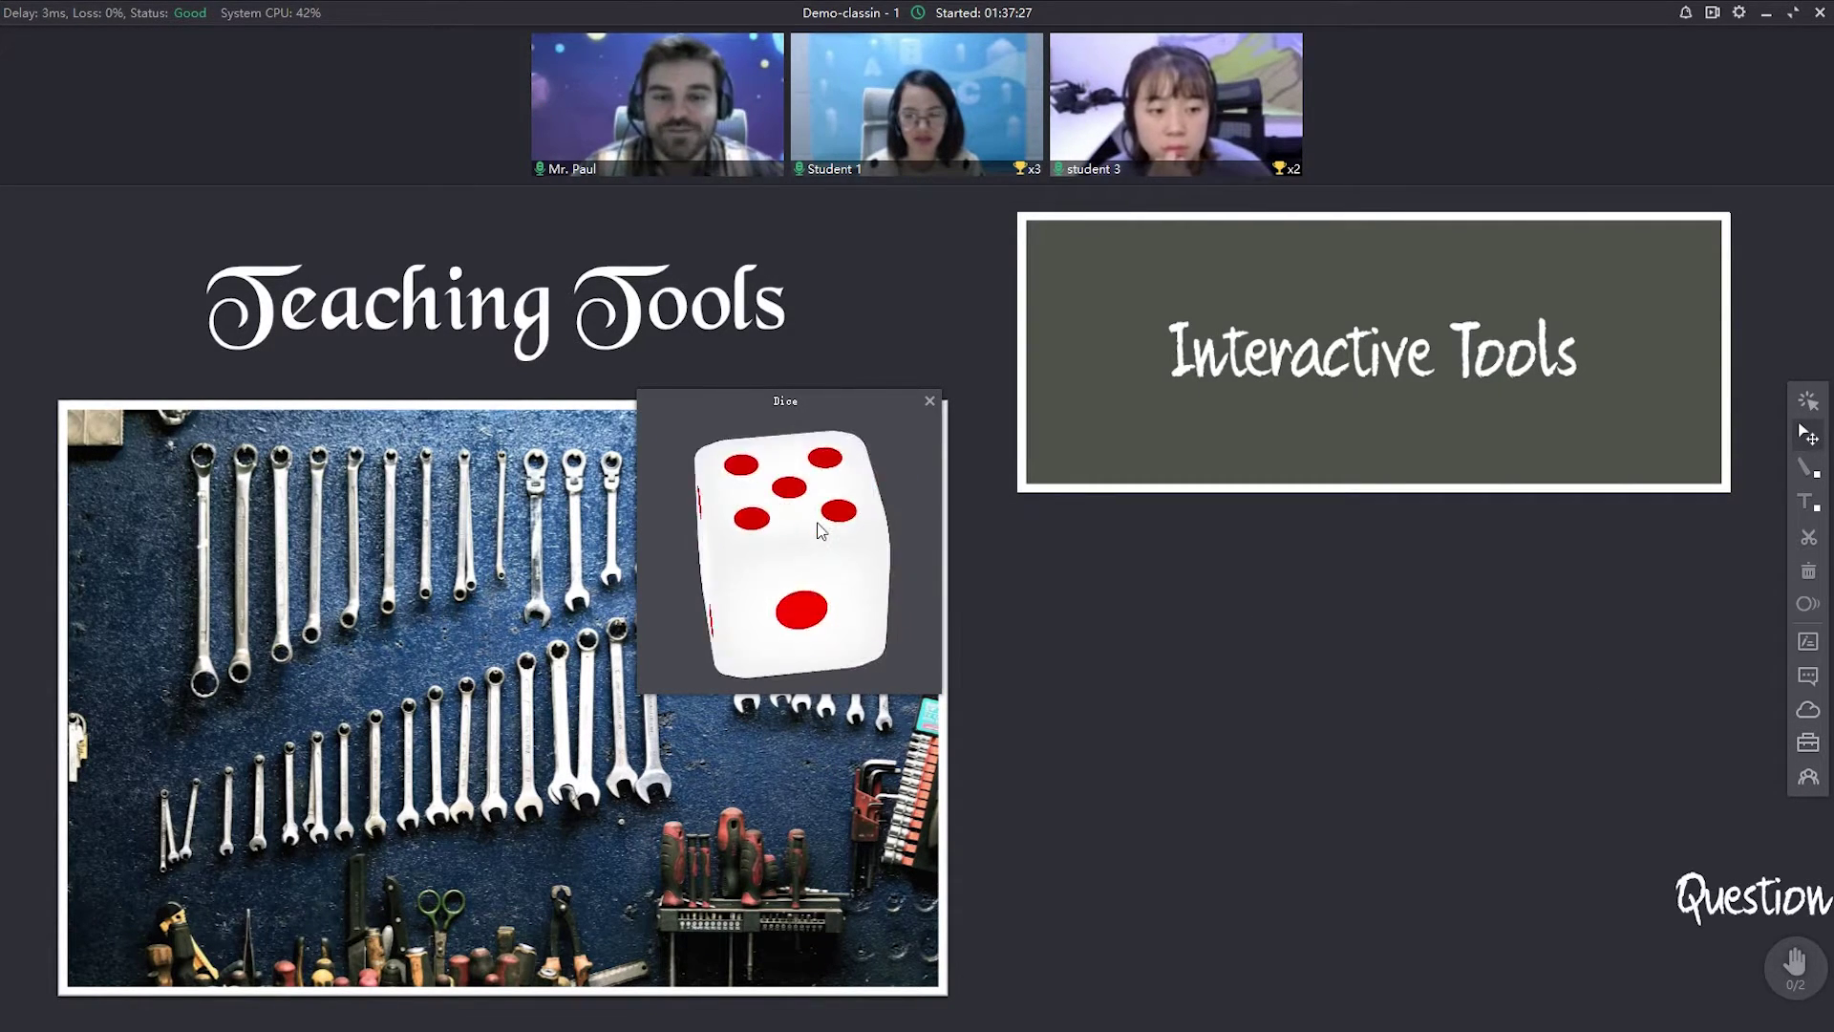
{"action": "left_click_drag", "start_coordinate": [877, 405], "coordinate": [824, 399]}
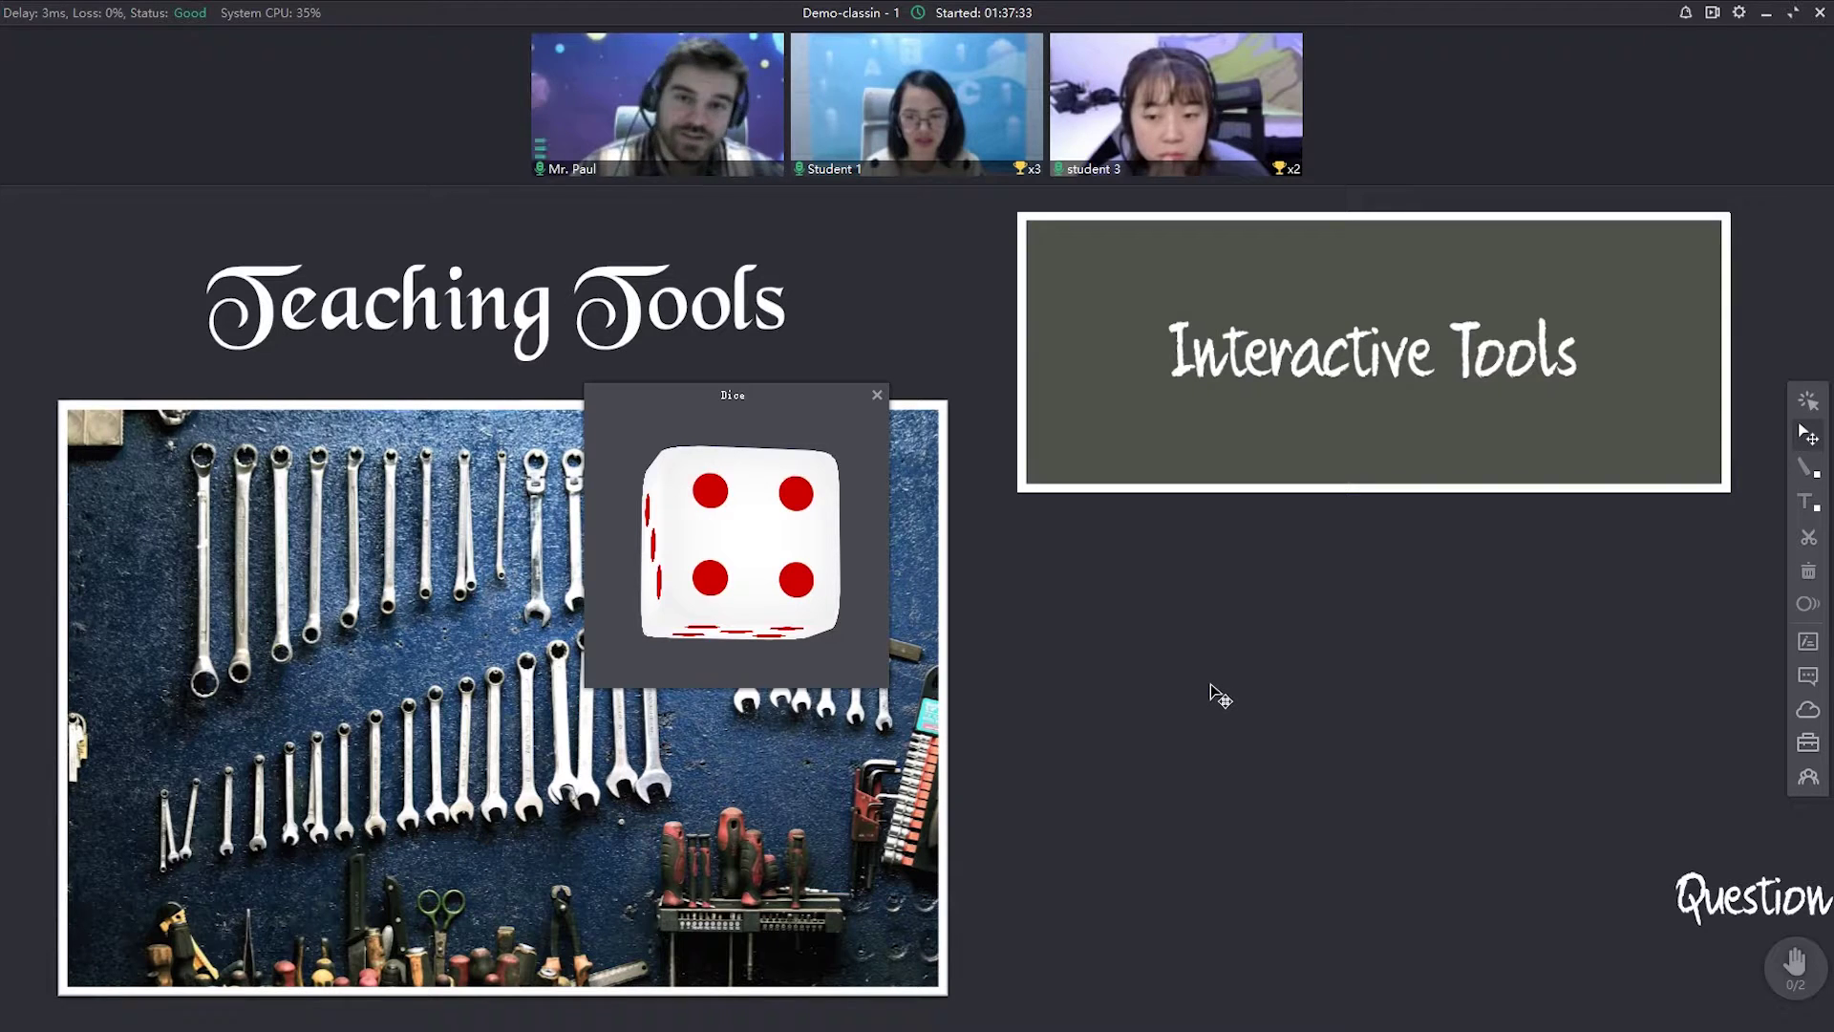
{"action": "left_click_drag", "start_coordinate": [772, 422], "coordinate": [856, 420]}
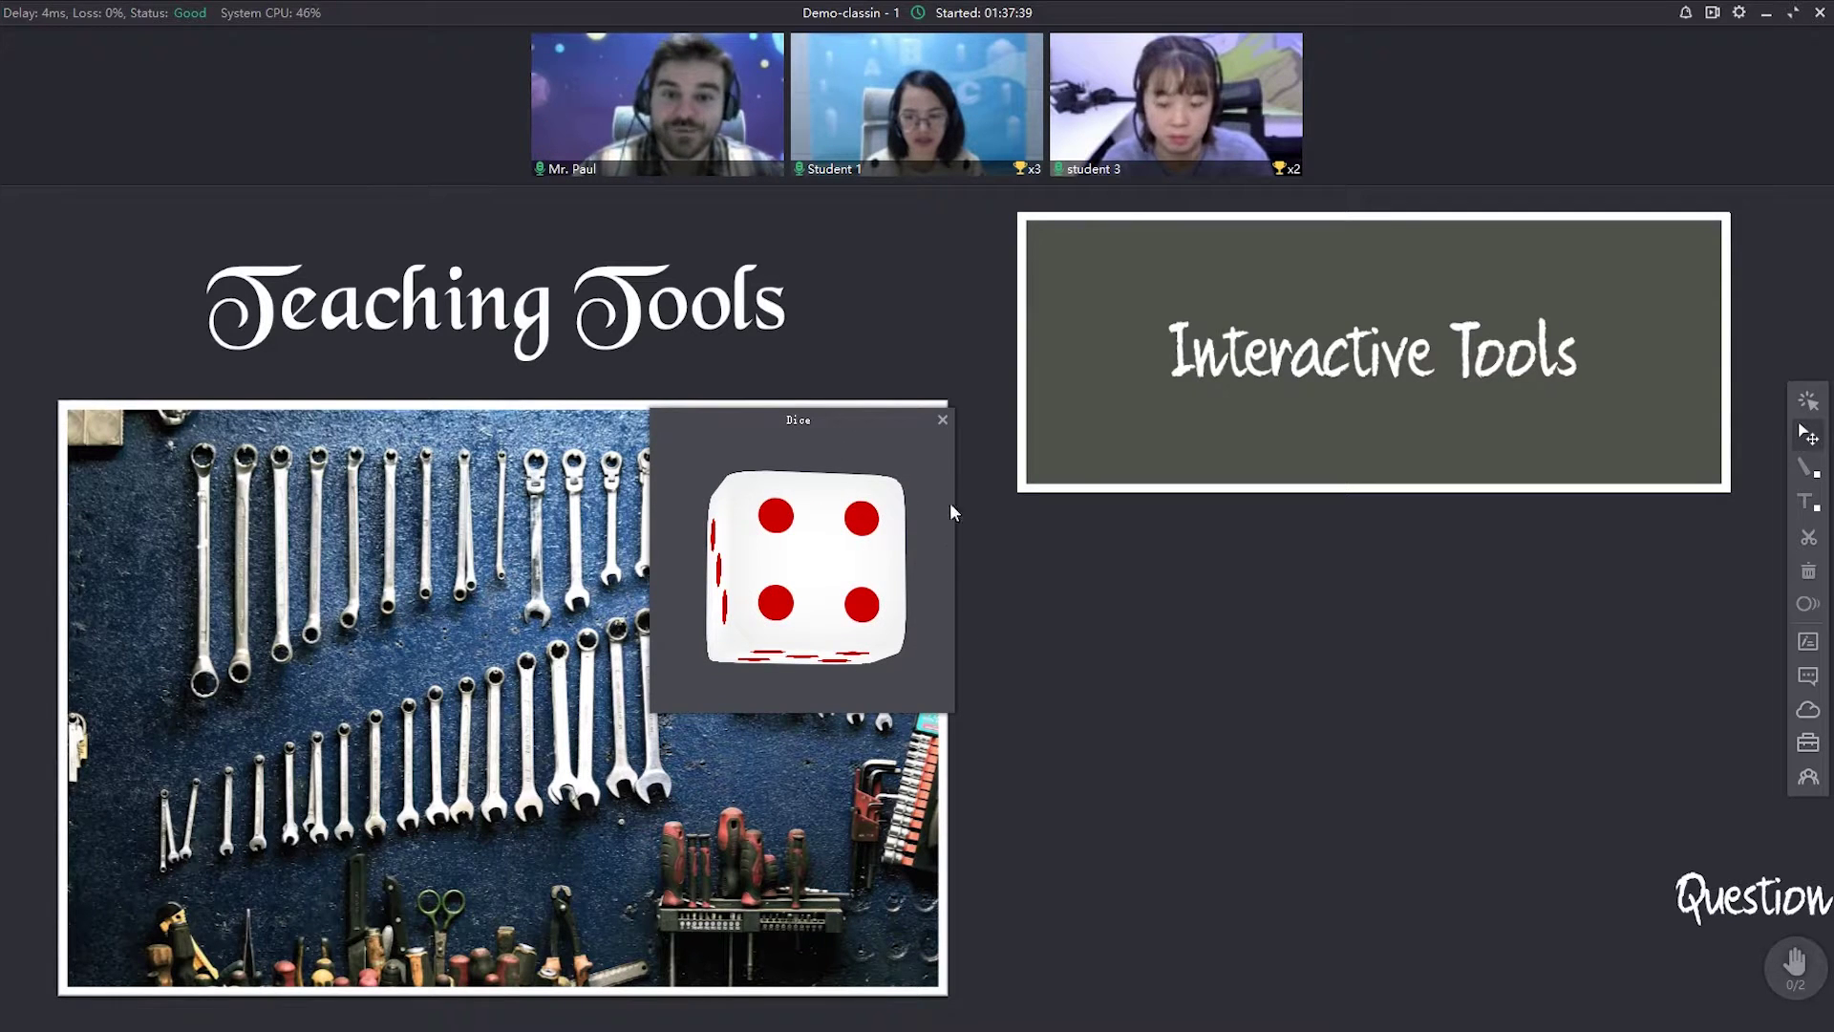
{"action": "left_click", "coordinate": [942, 421]}
{"action": "mouse_move", "coordinate": [1810, 743]}
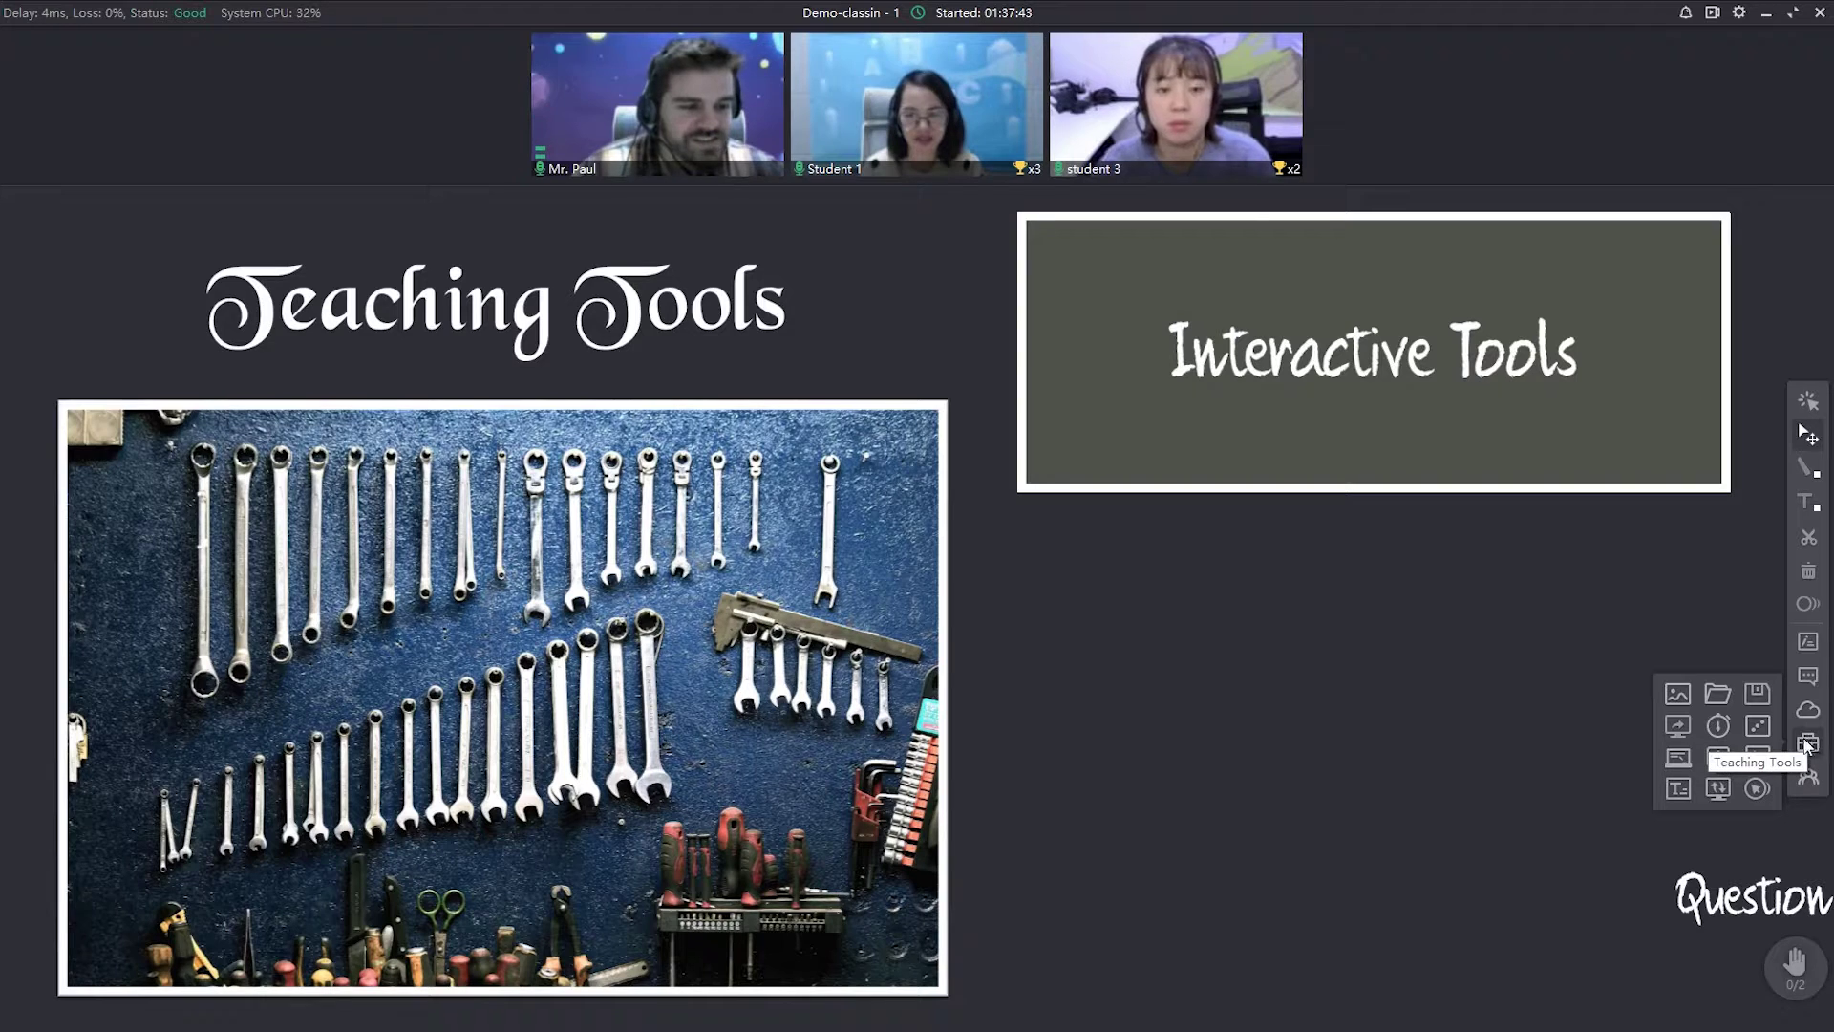
Create a Drawing Board type small blackboard and hand it out to students
{"action": "left_click", "coordinate": [1679, 758]}
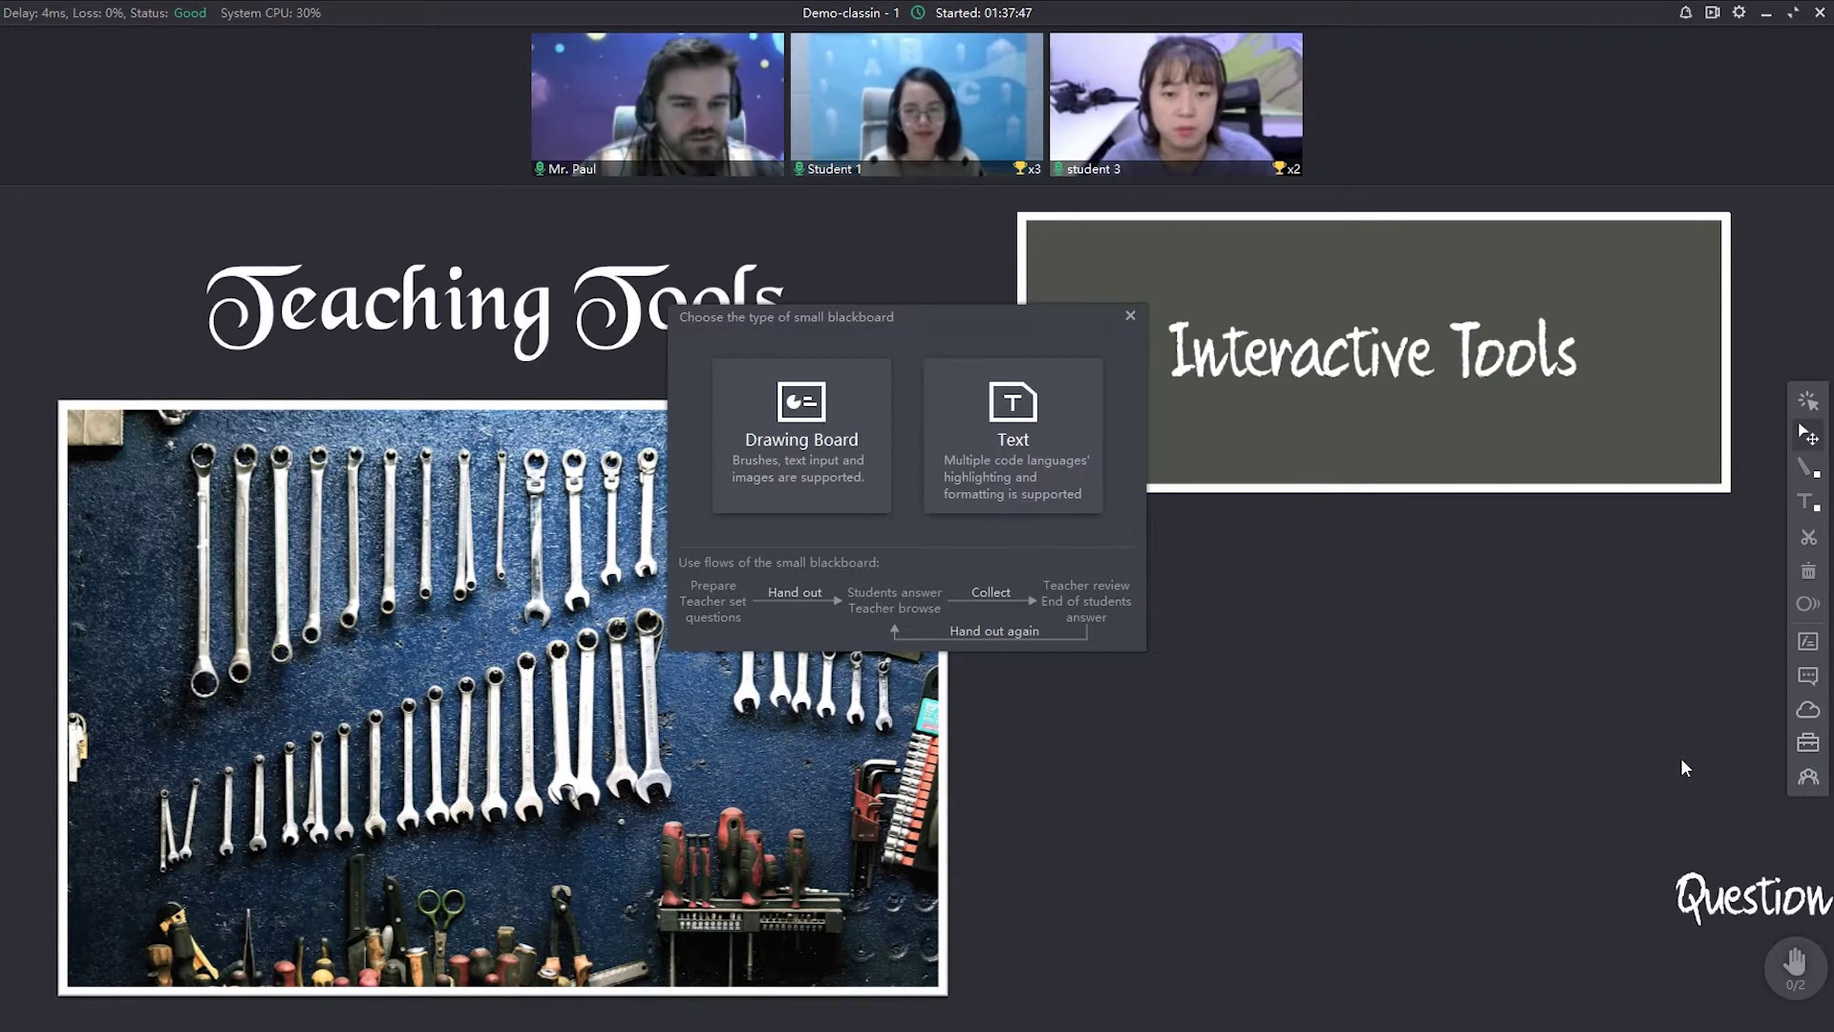
{"action": "mouse_move", "coordinate": [989, 315]}
{"action": "left_mouse_down"}
{"action": "mouse_move", "coordinate": [1297, 435]}
{"action": "mouse_move", "coordinate": [1327, 487]}
{"action": "left_mouse_up"}
{"action": "left_click", "coordinate": [1121, 617]}
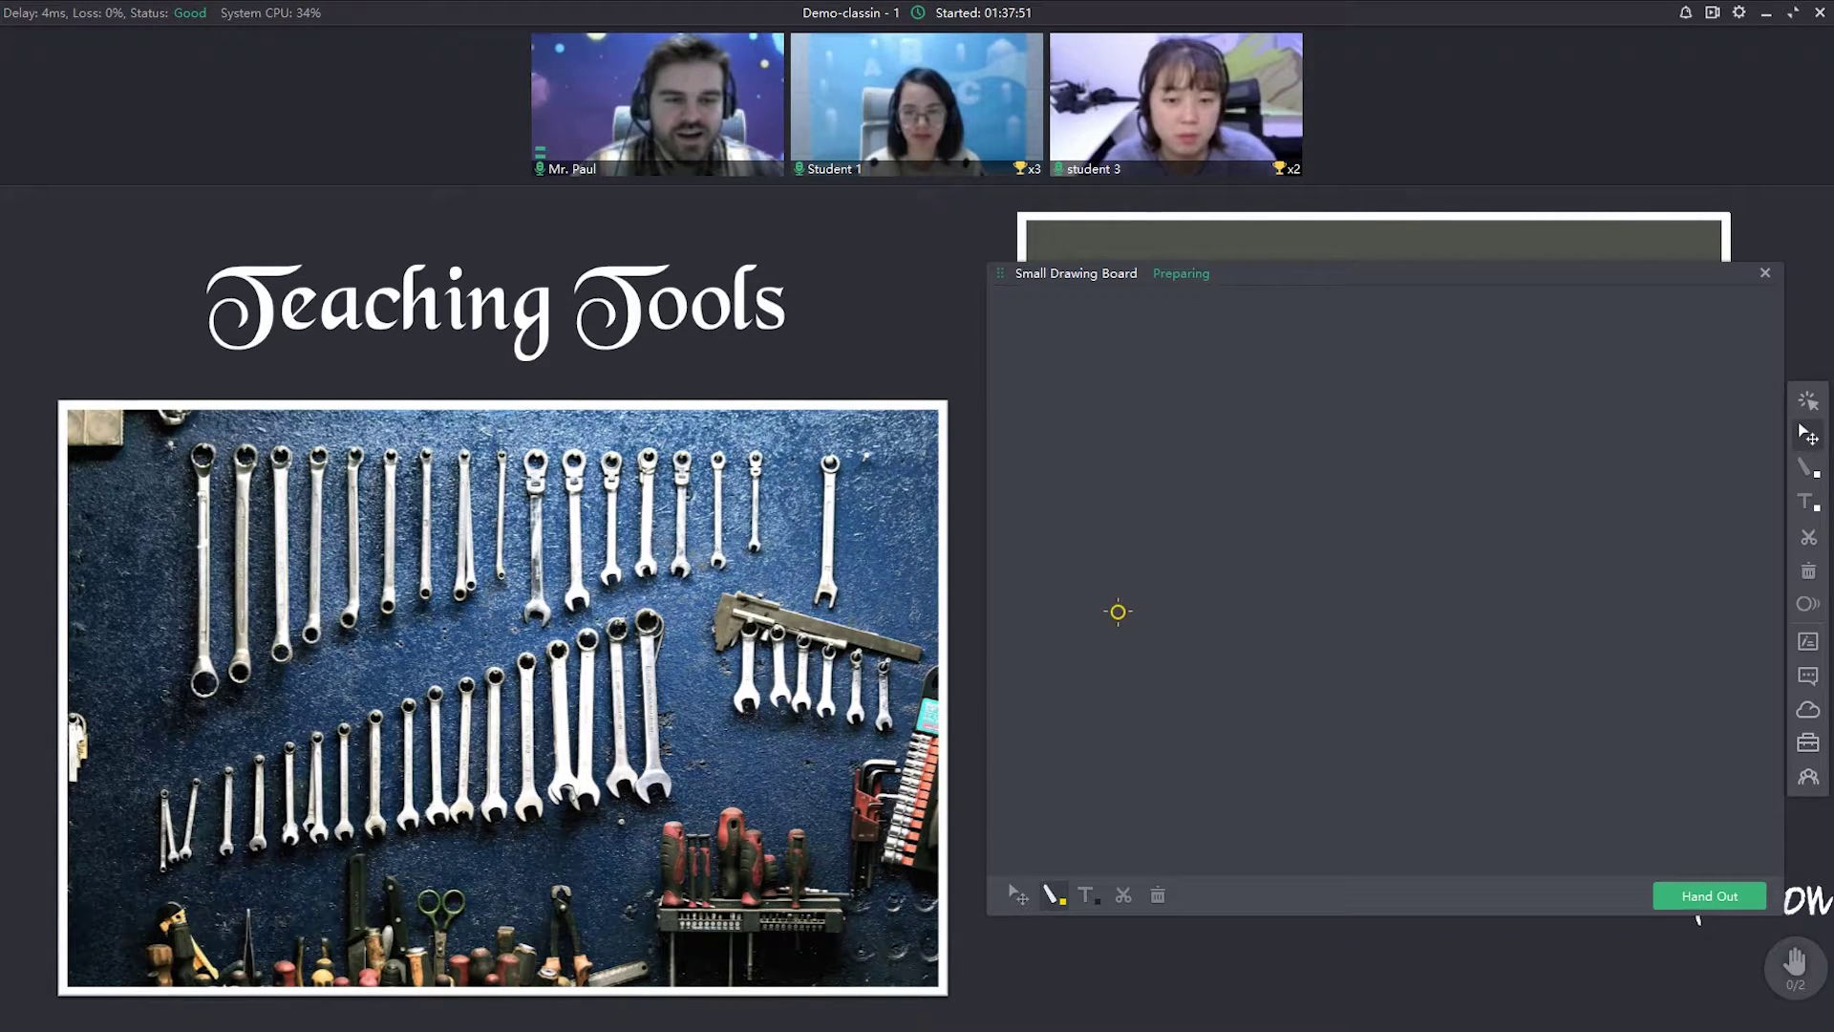
{"action": "left_click_drag", "start_coordinate": [1308, 275], "coordinate": [1142, 290]}
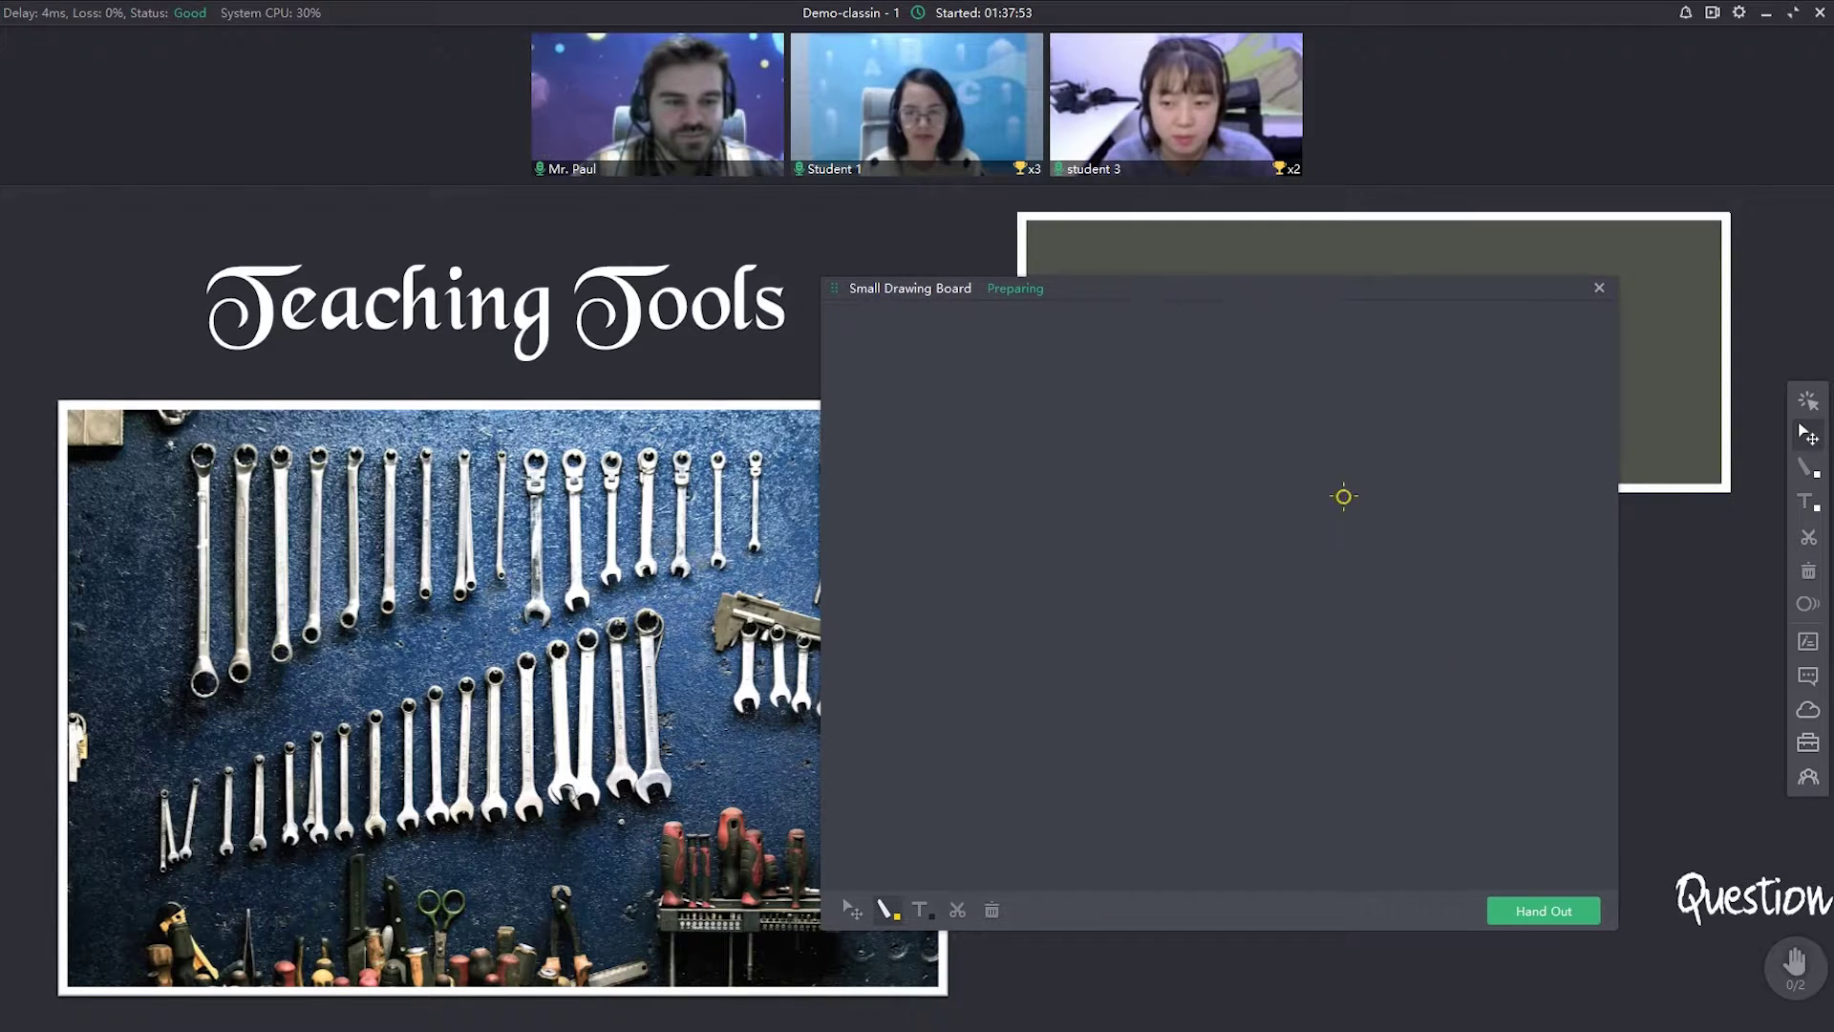
{"action": "left_click", "coordinate": [1540, 907]}
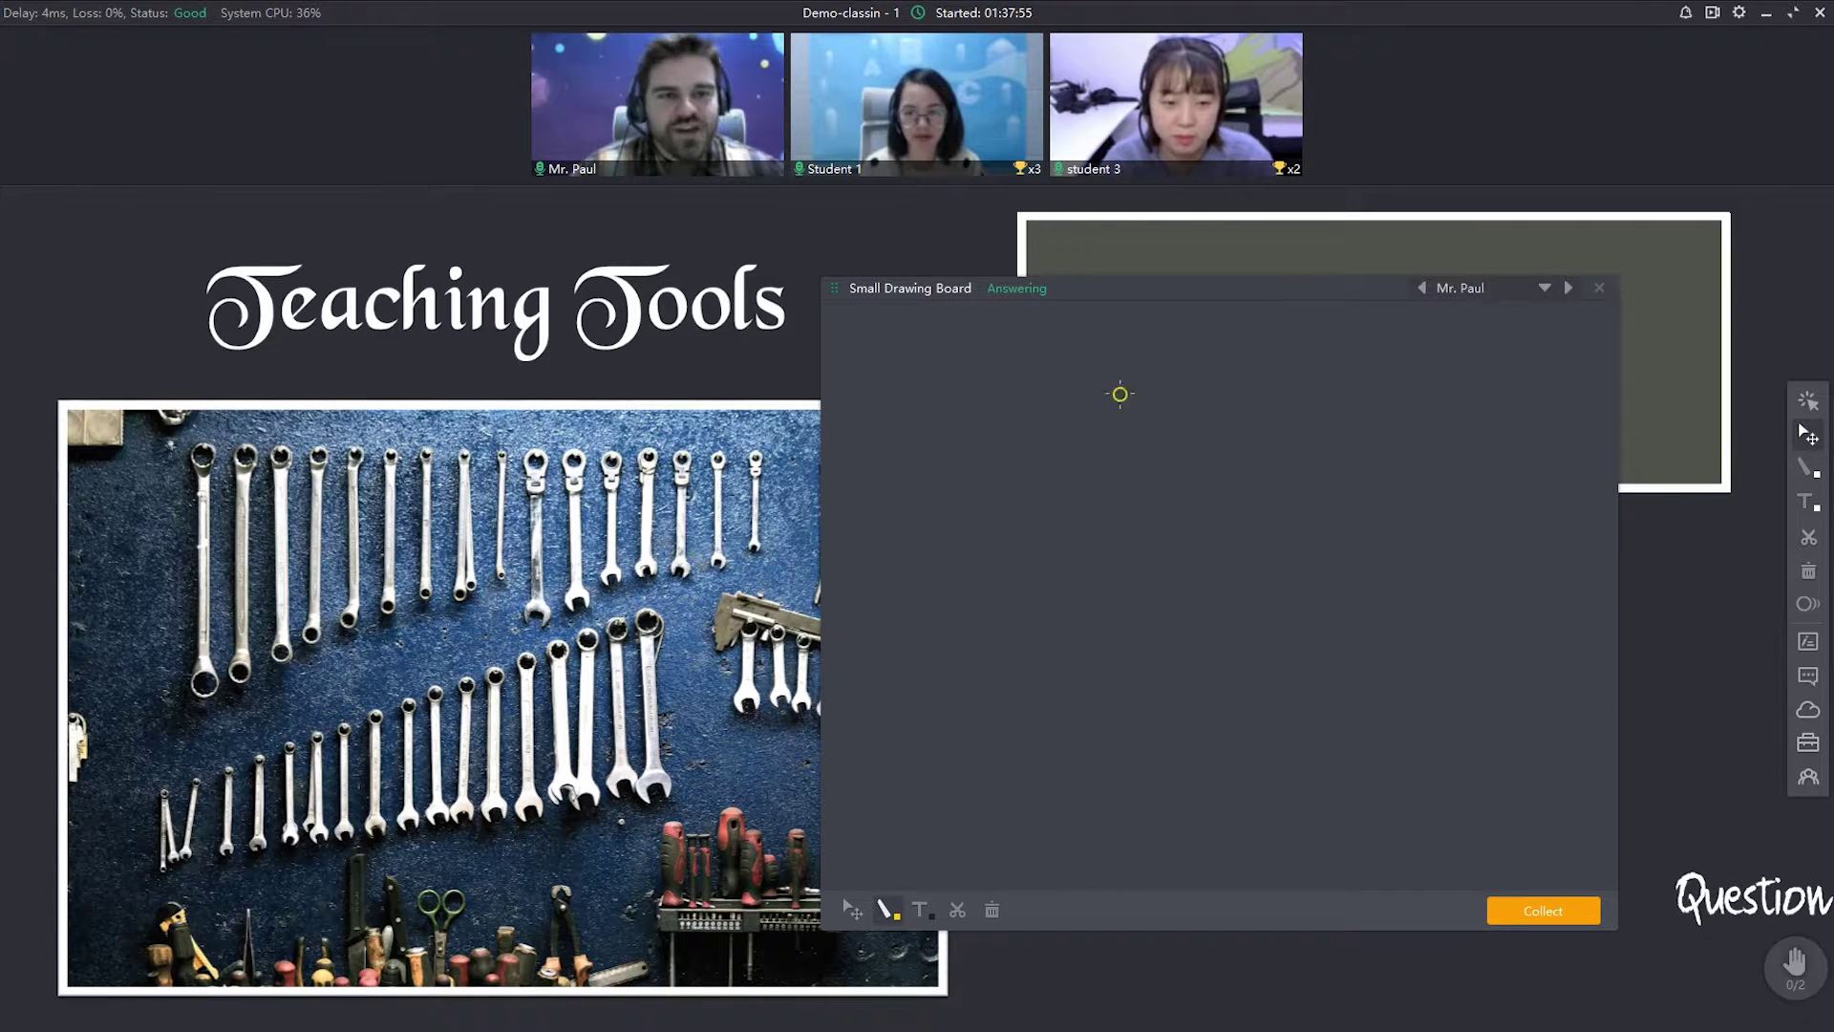
Draw a yellow scribble on the teacher's board, view Student 1's board, then return
{"action": "mouse_move", "coordinate": [926, 136]}
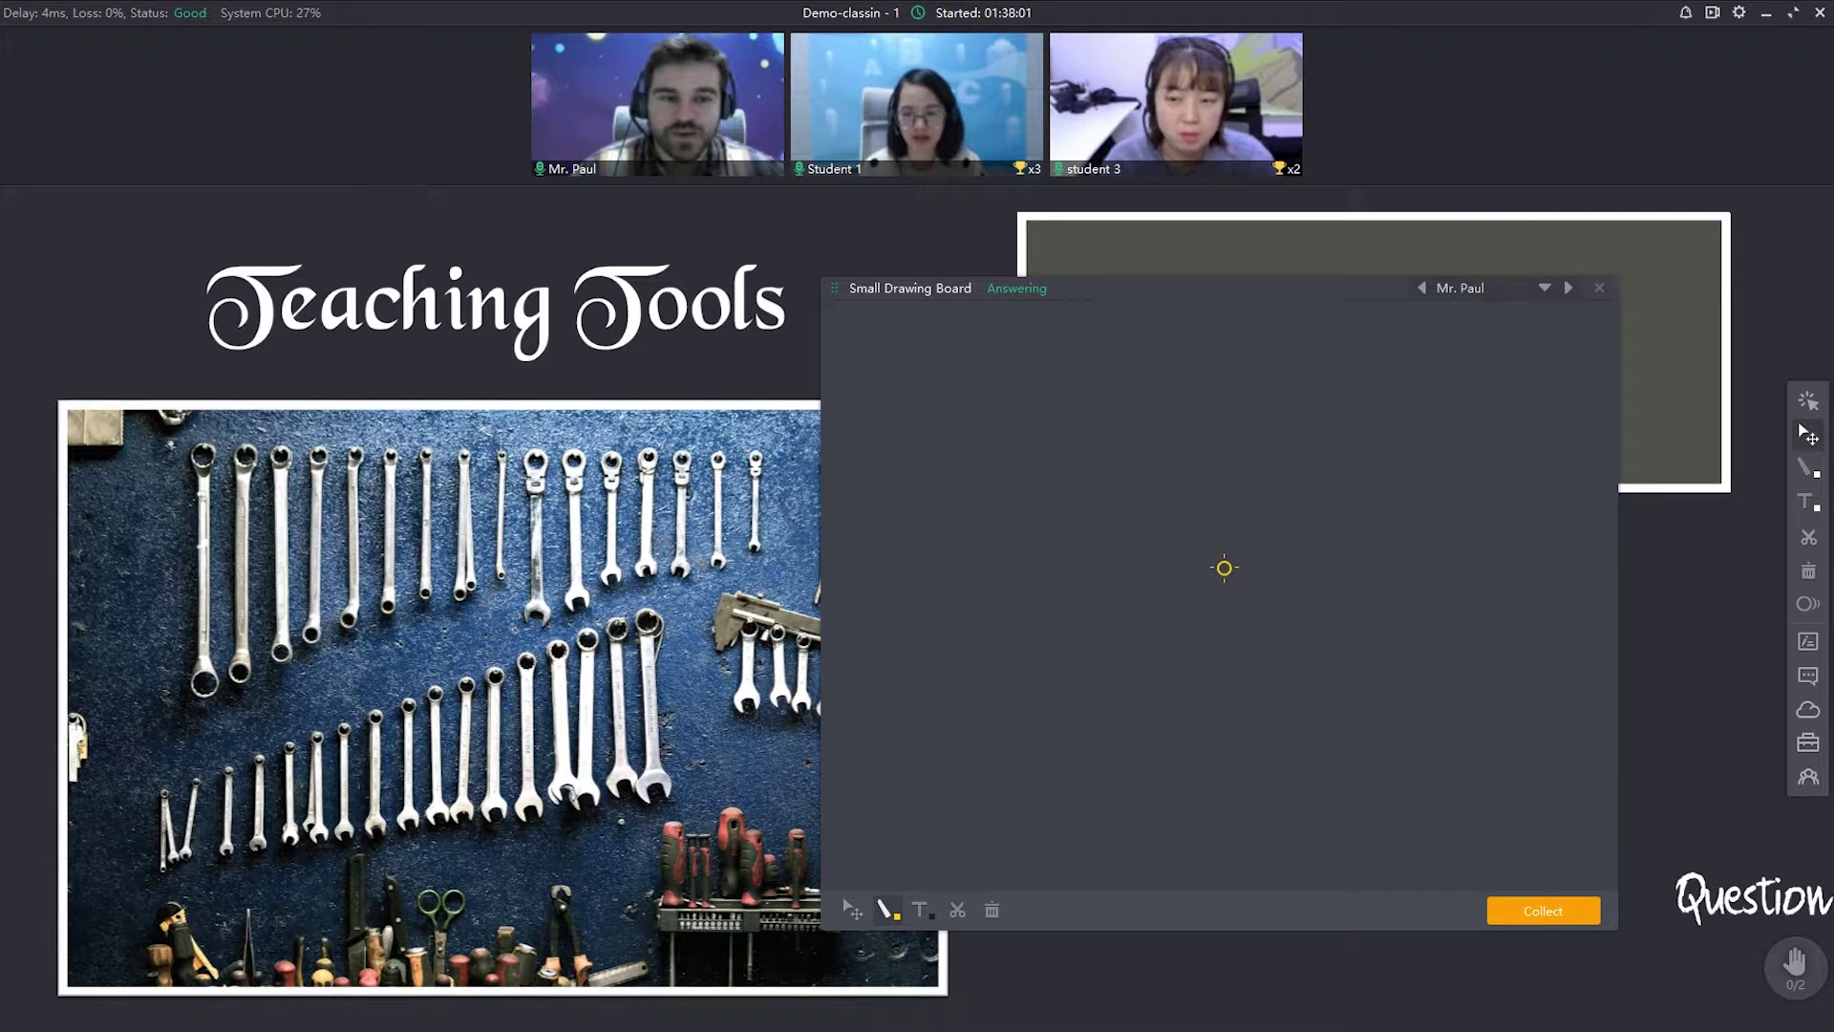
{"action": "mouse_move", "coordinate": [1037, 483]}
{"action": "left_mouse_down"}
{"action": "mouse_move", "coordinate": [931, 568]}
{"action": "mouse_move", "coordinate": [1256, 425]}
{"action": "mouse_move", "coordinate": [1278, 610]}
{"action": "mouse_move", "coordinate": [1202, 597]}
{"action": "mouse_move", "coordinate": [1130, 503]}
{"action": "left_mouse_up"}
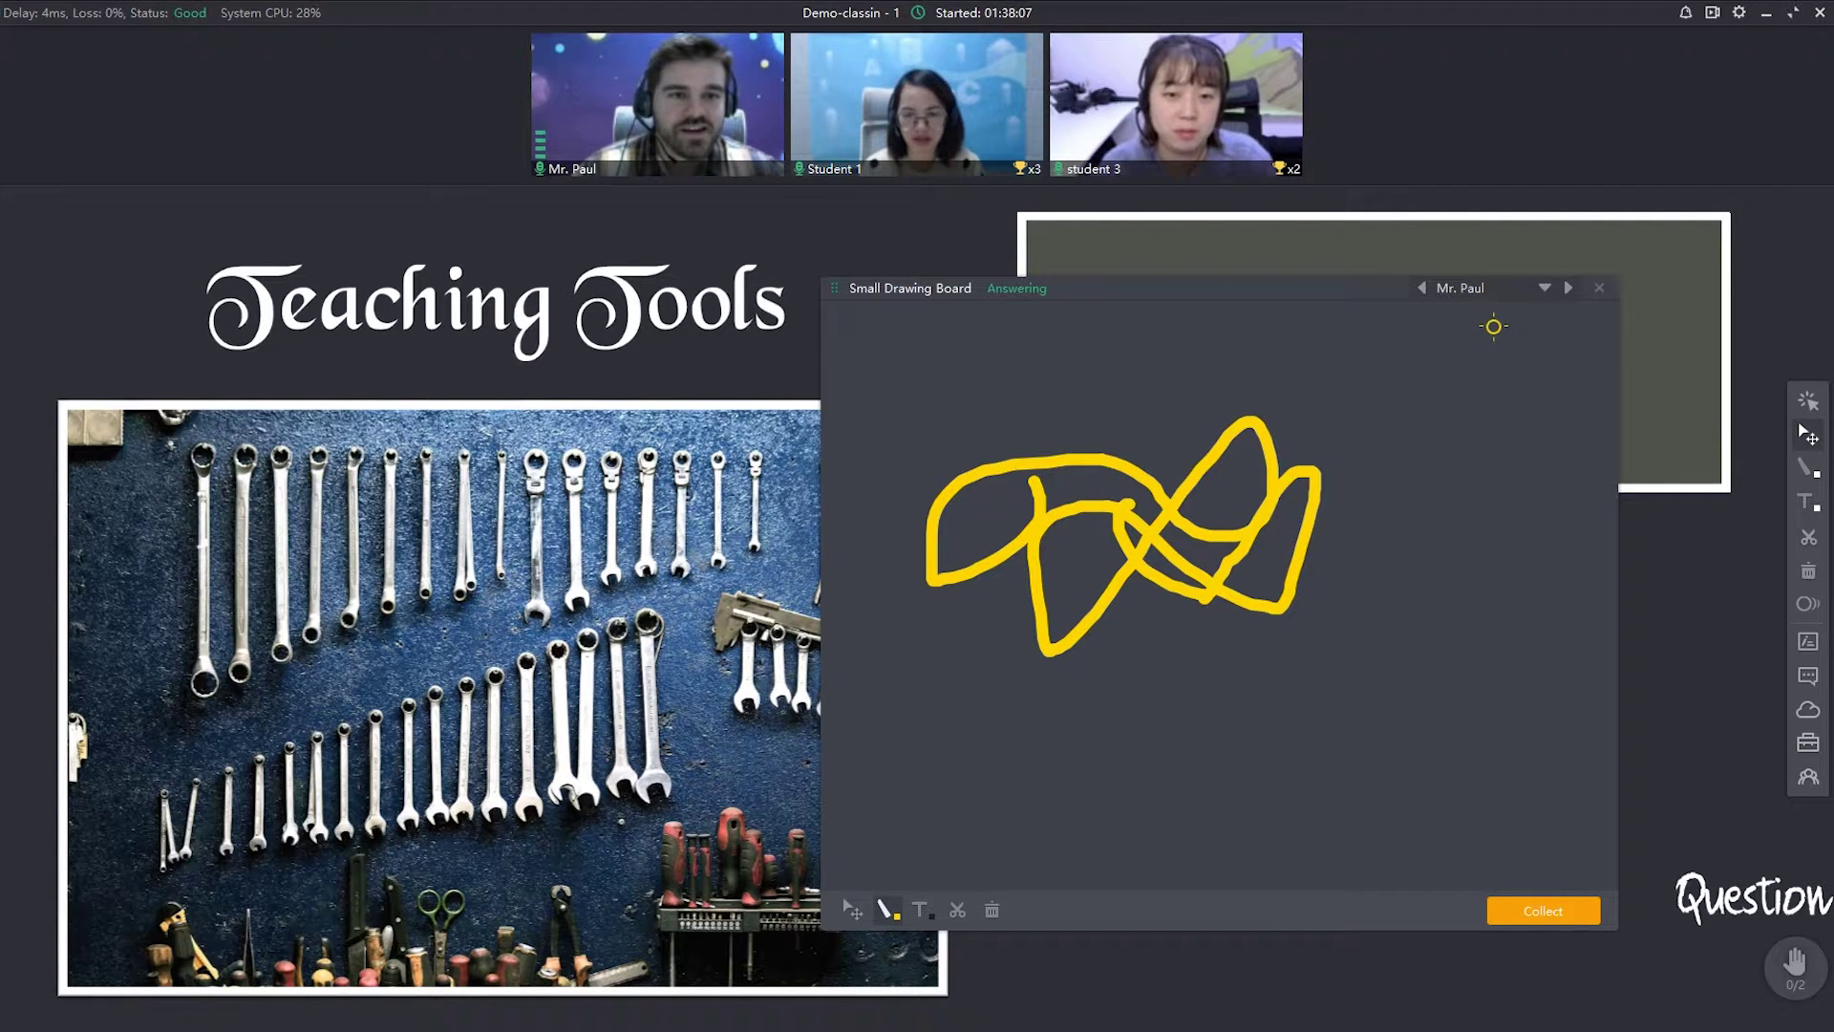
{"action": "left_click", "coordinate": [1493, 299]}
{"action": "left_click", "coordinate": [1476, 333]}
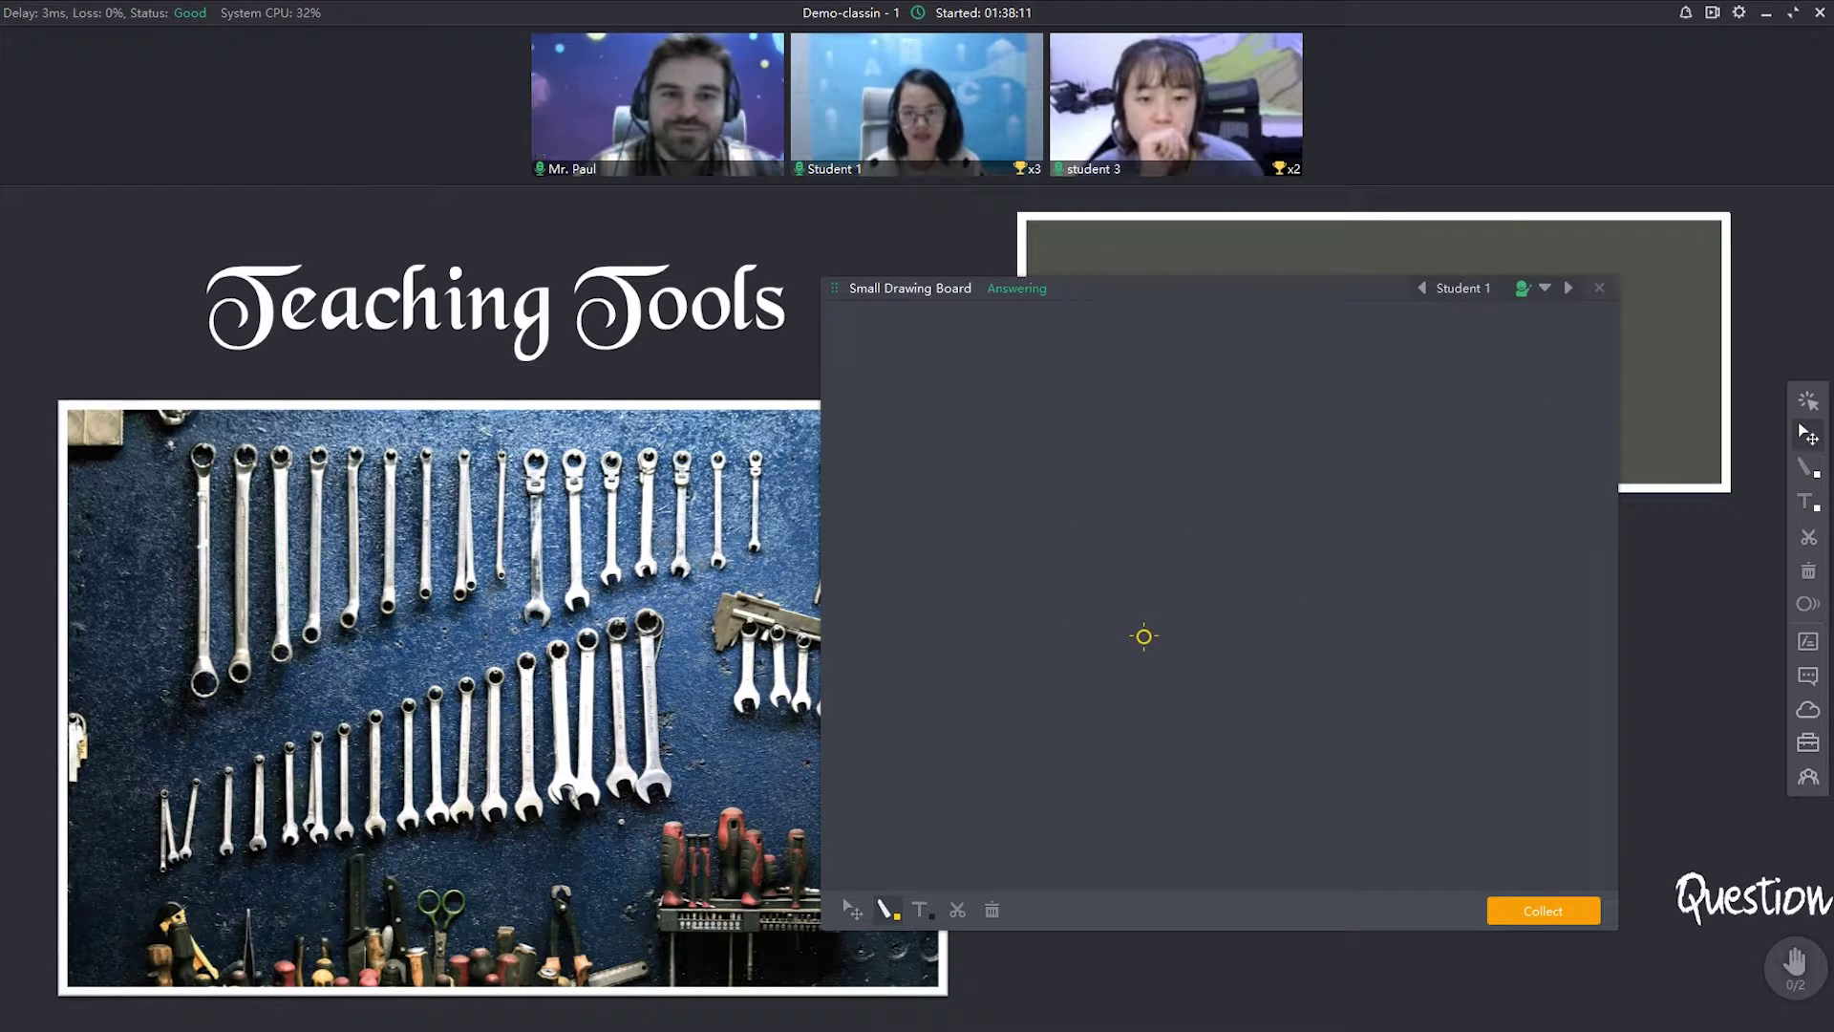
{"action": "left_click", "coordinate": [1486, 300]}
{"action": "left_click", "coordinate": [1474, 319]}
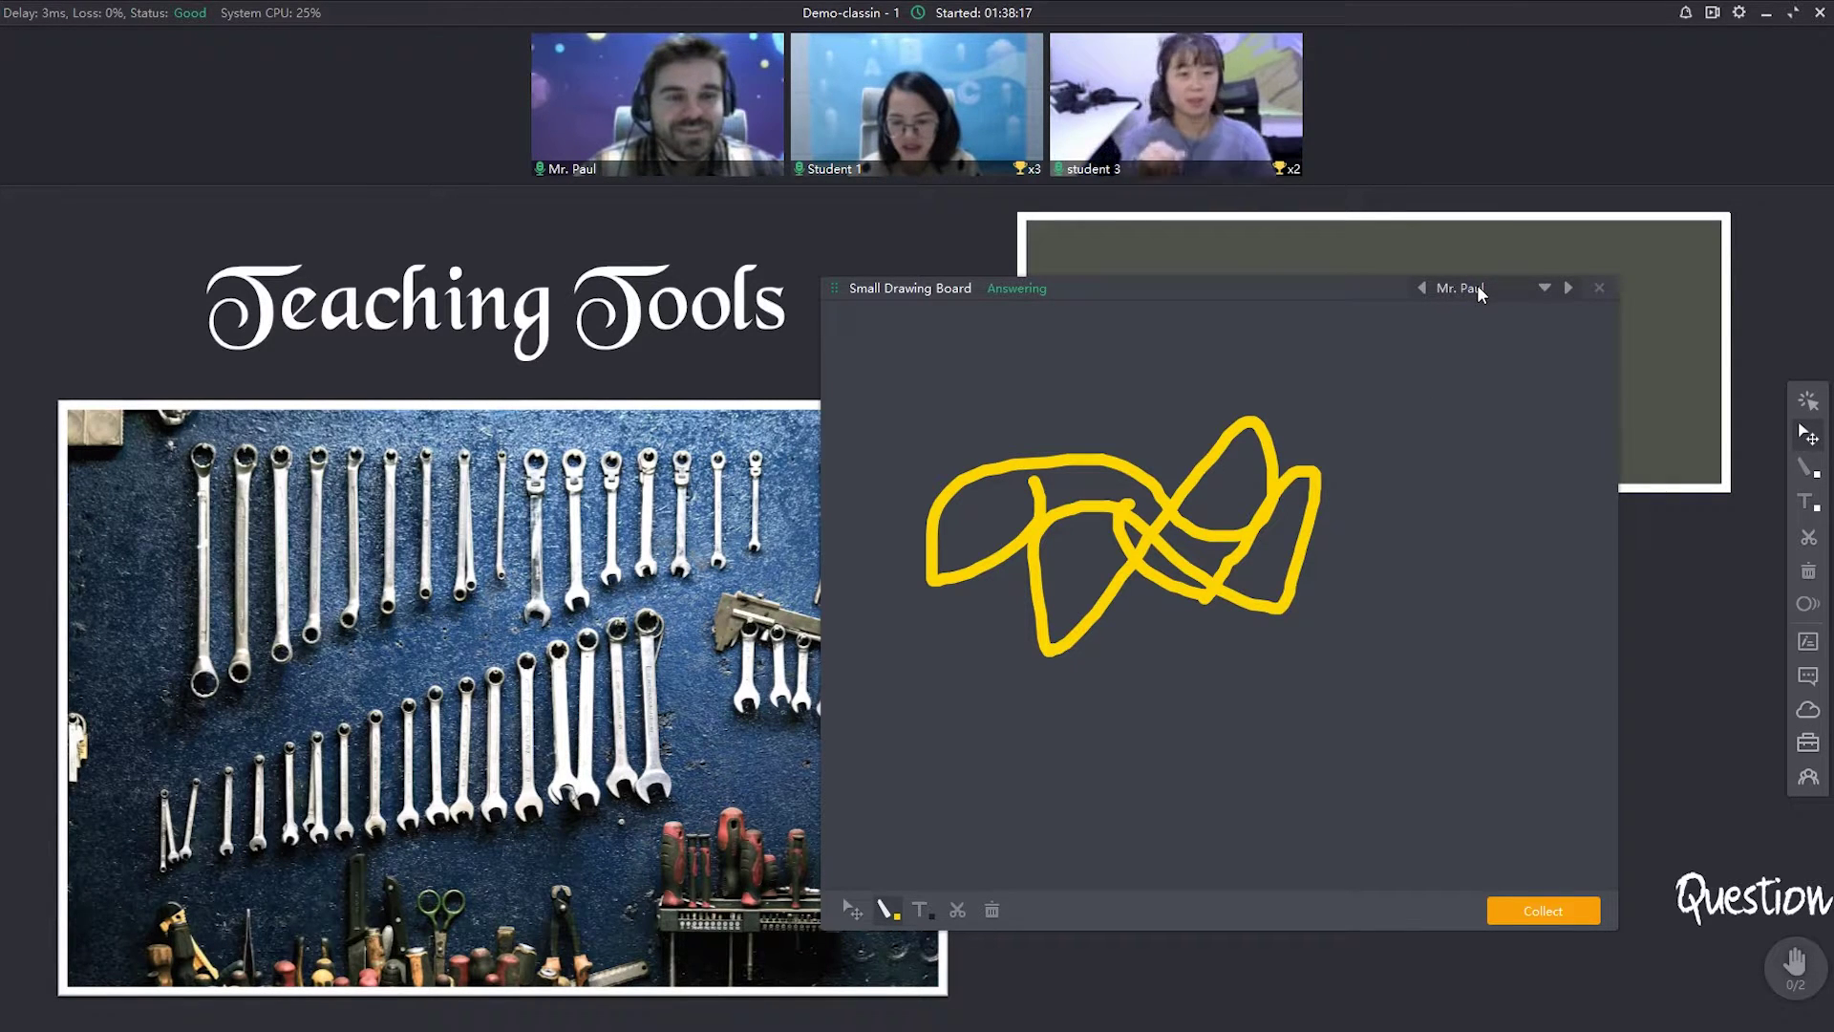
{"action": "left_click", "coordinate": [1480, 294]}
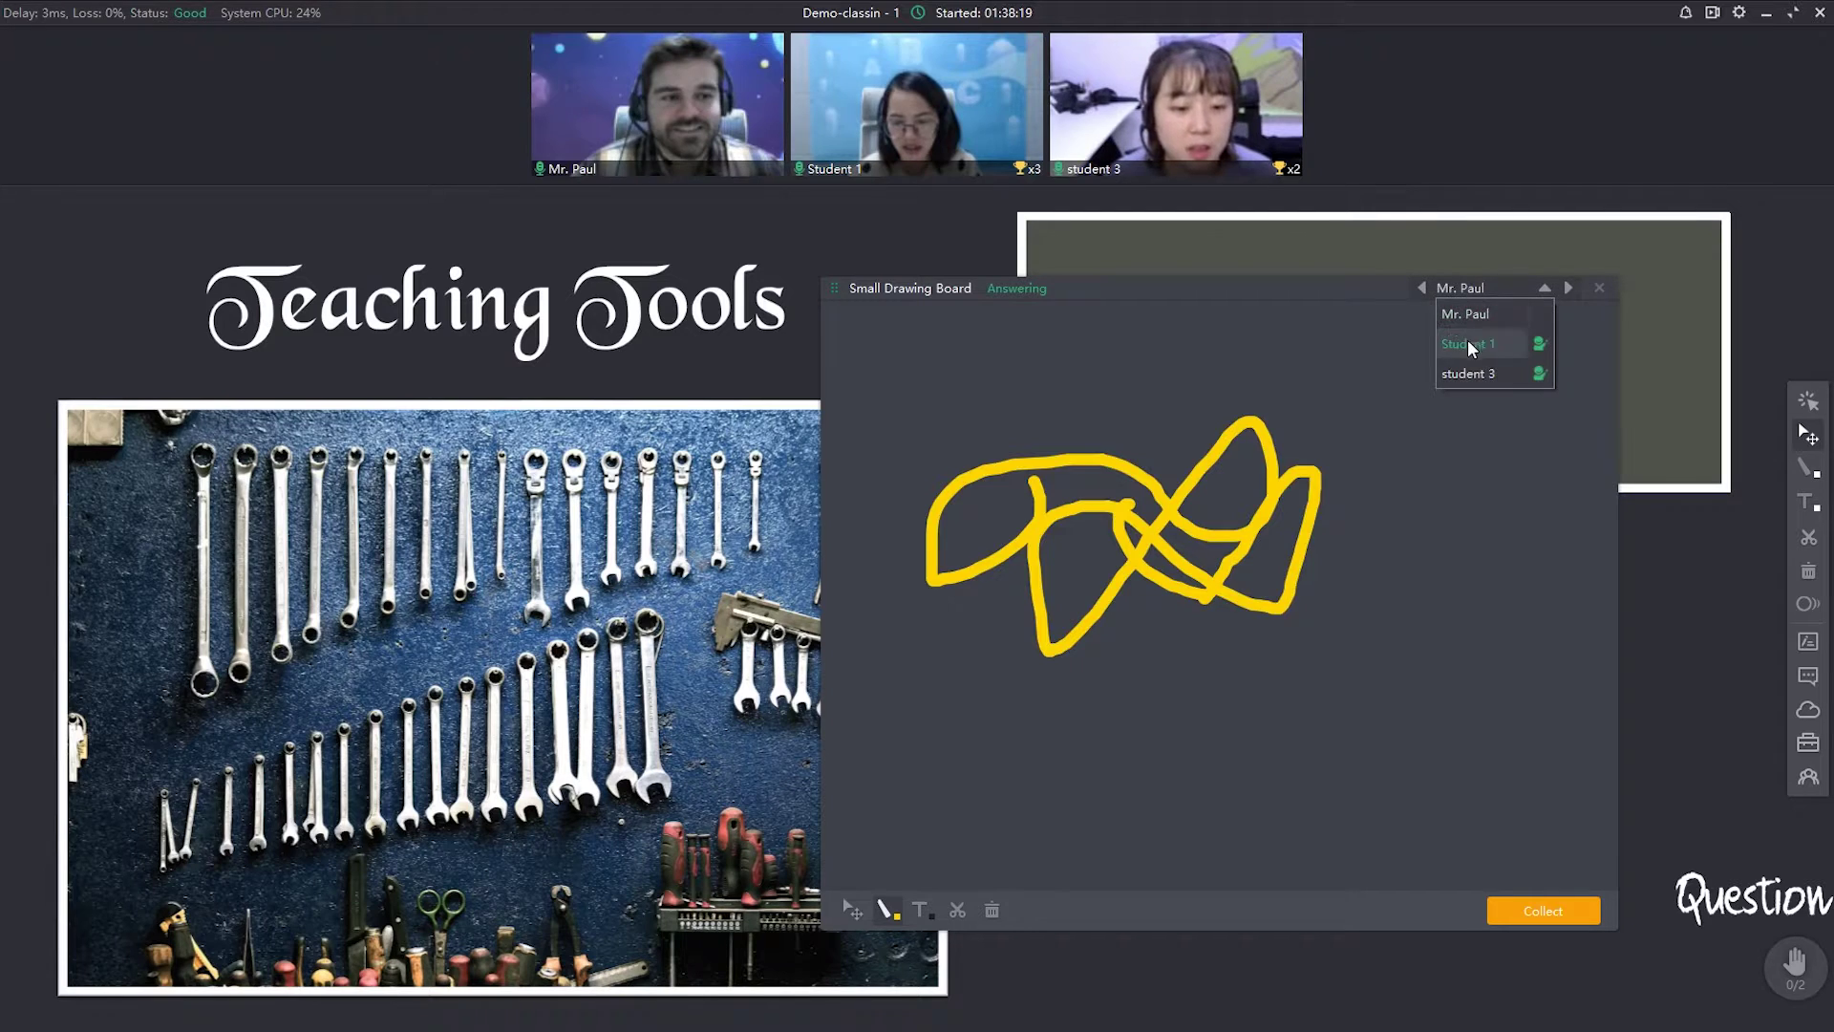
Flip between Student 1's, student 3's and the teacher's boards, ending on student 3's
{"action": "left_click", "coordinate": [1474, 344]}
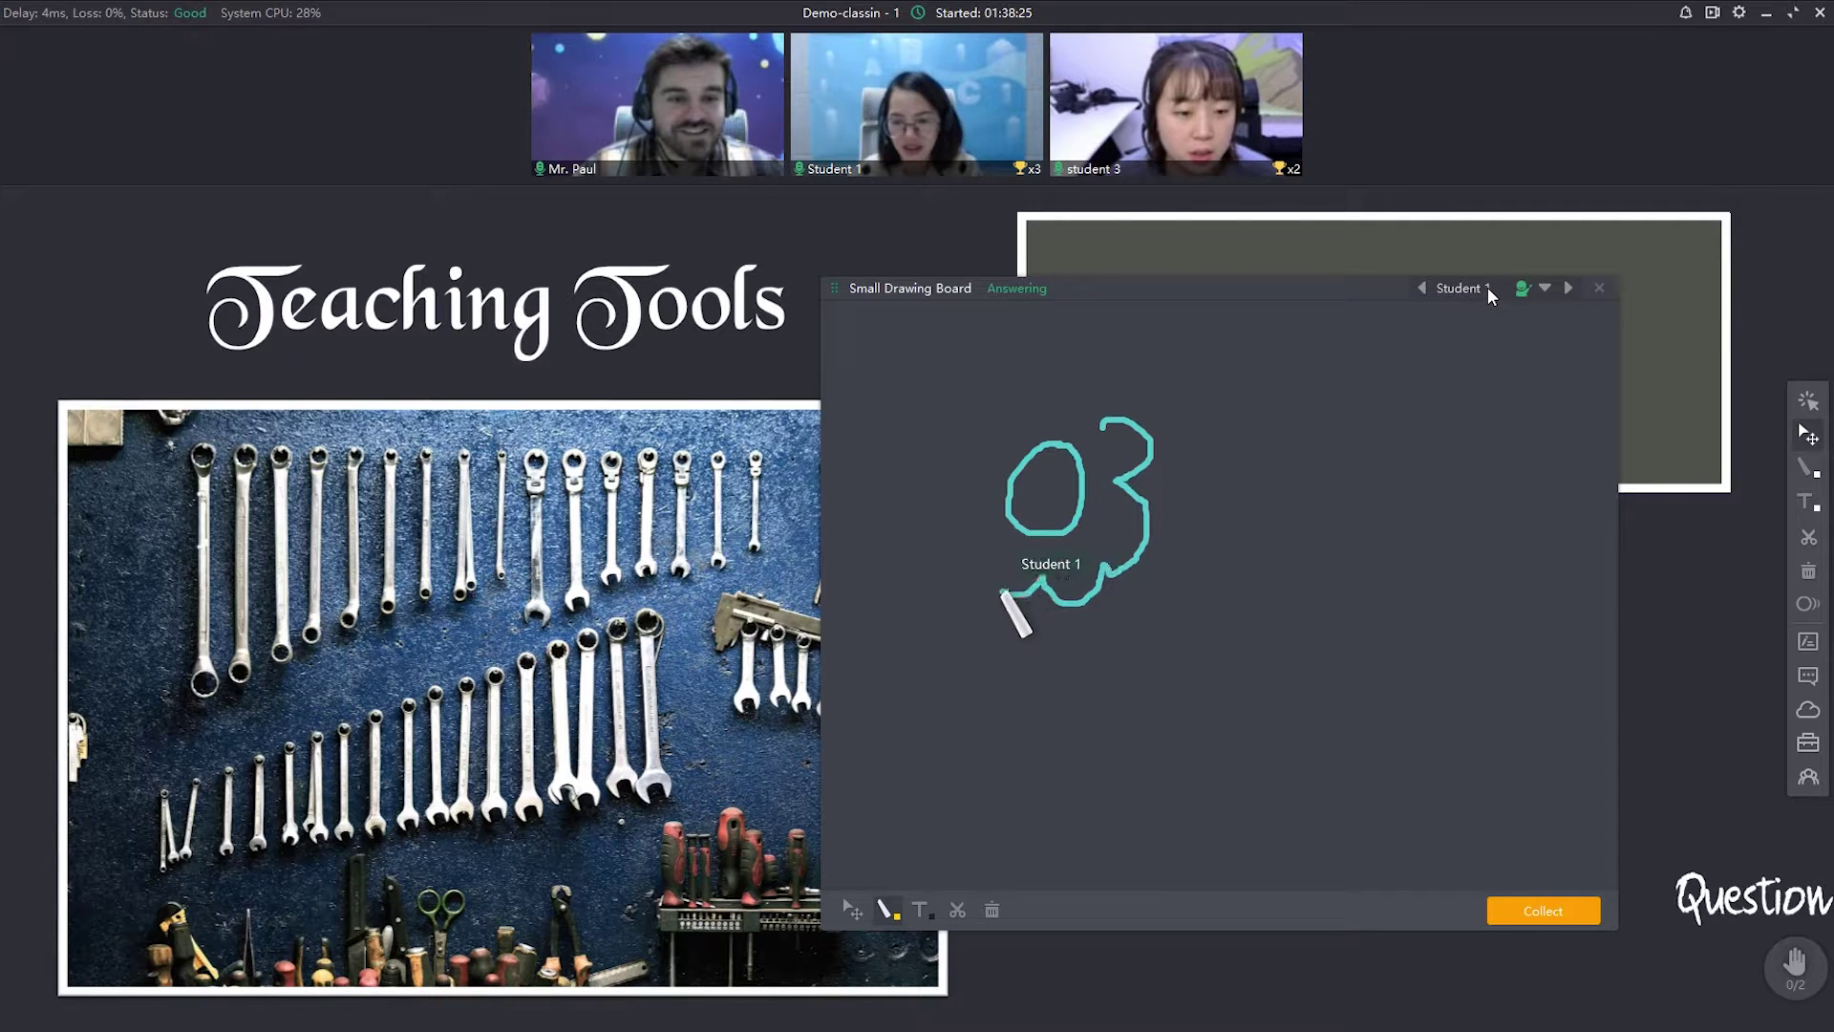
{"action": "left_click", "coordinate": [1487, 292]}
{"action": "left_click", "coordinate": [1488, 371]}
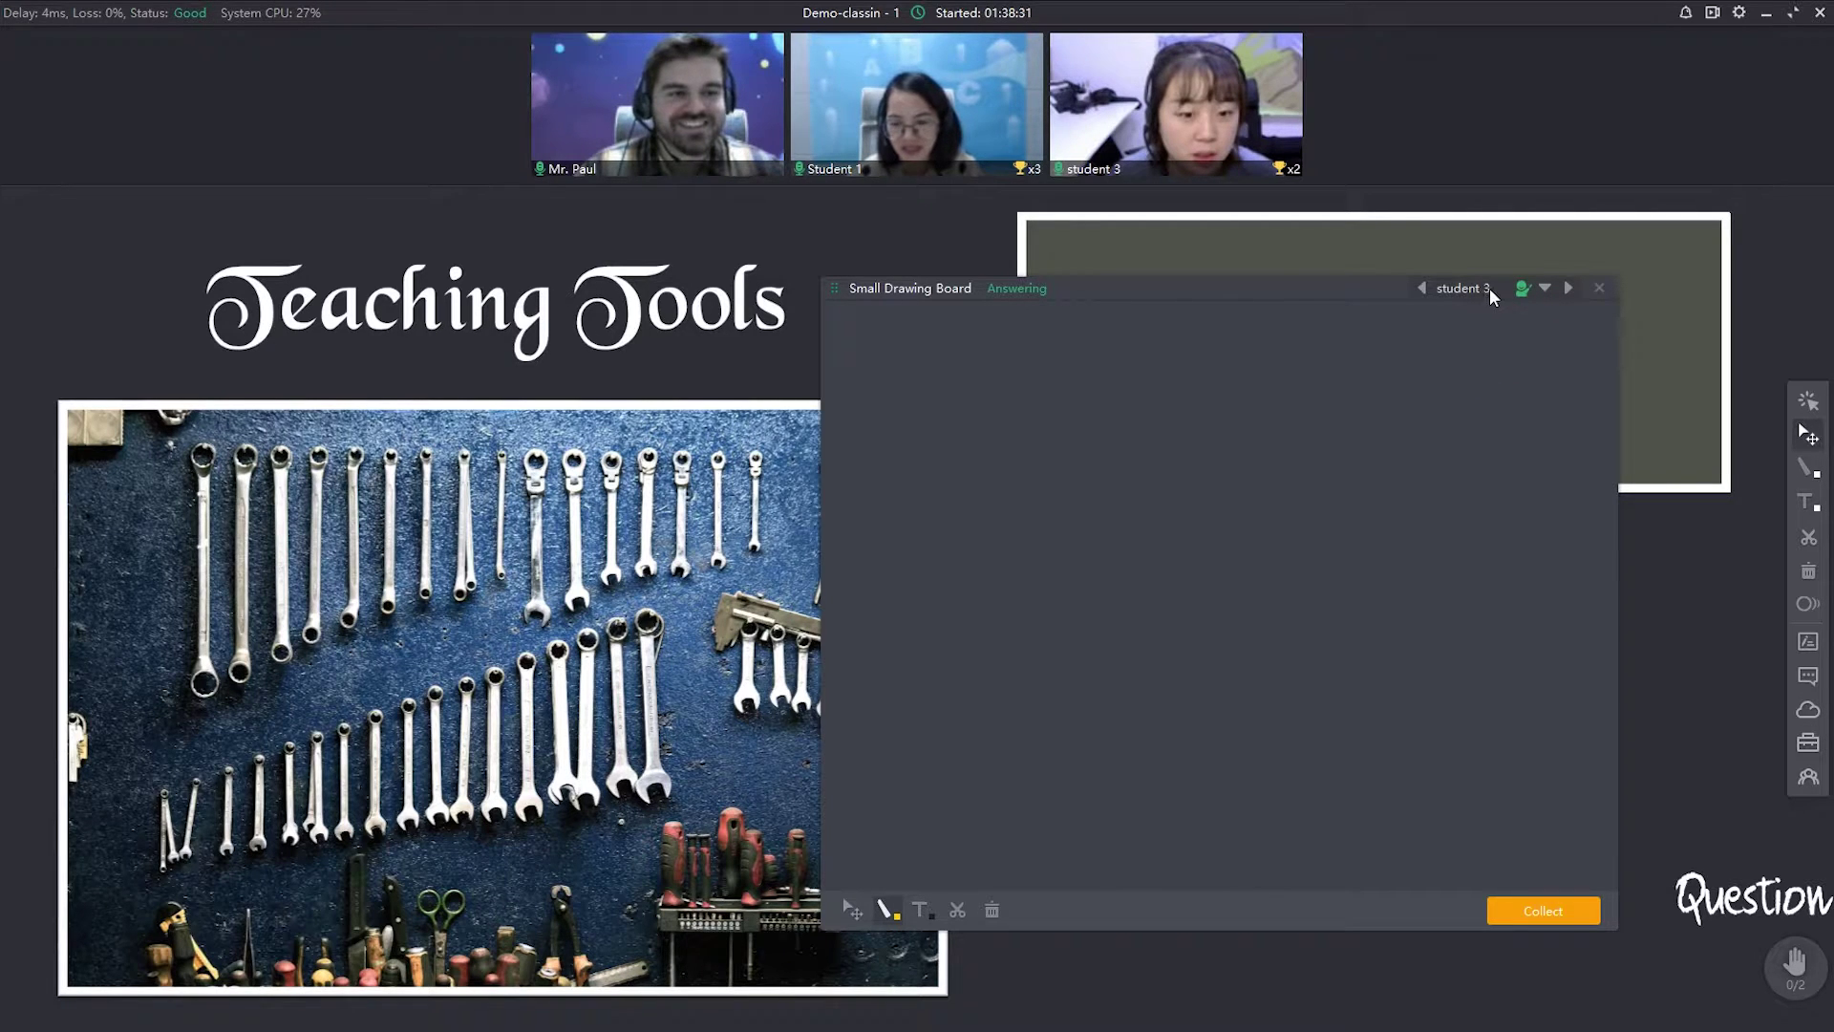
{"action": "left_click", "coordinate": [1459, 291]}
{"action": "left_click", "coordinate": [1476, 344]}
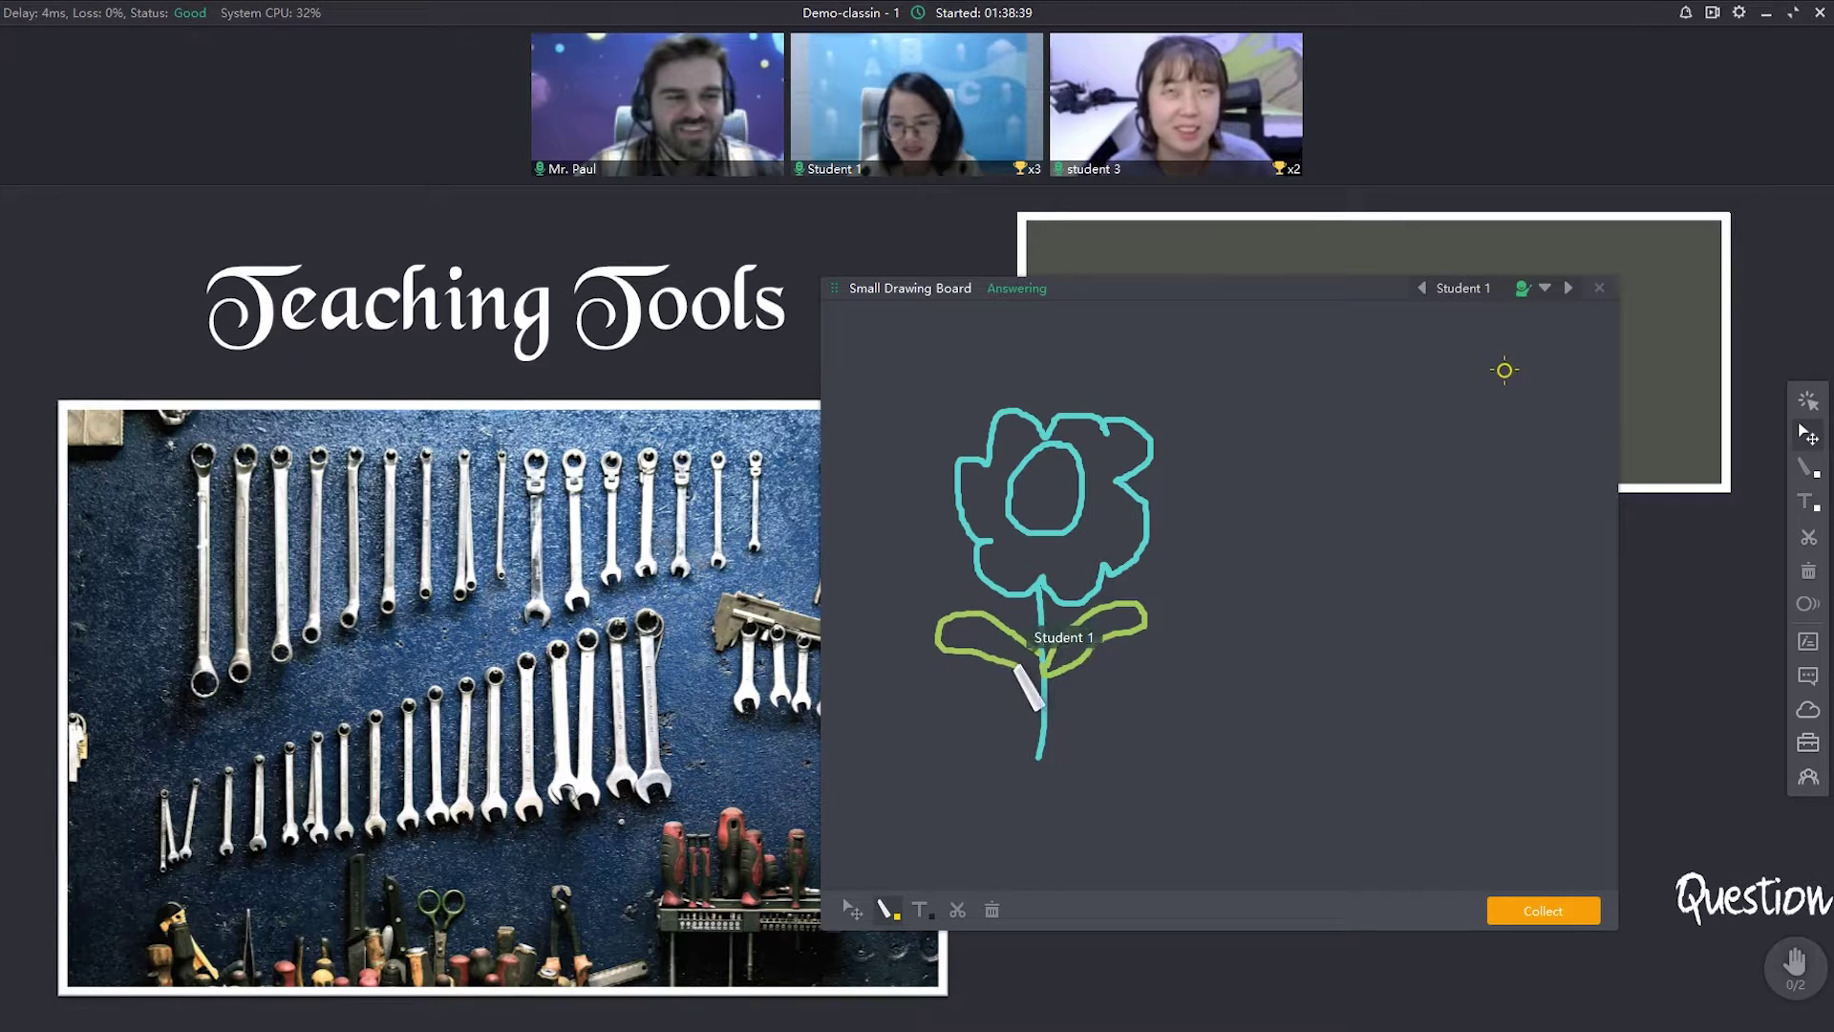
{"action": "left_click", "coordinate": [1472, 288]}
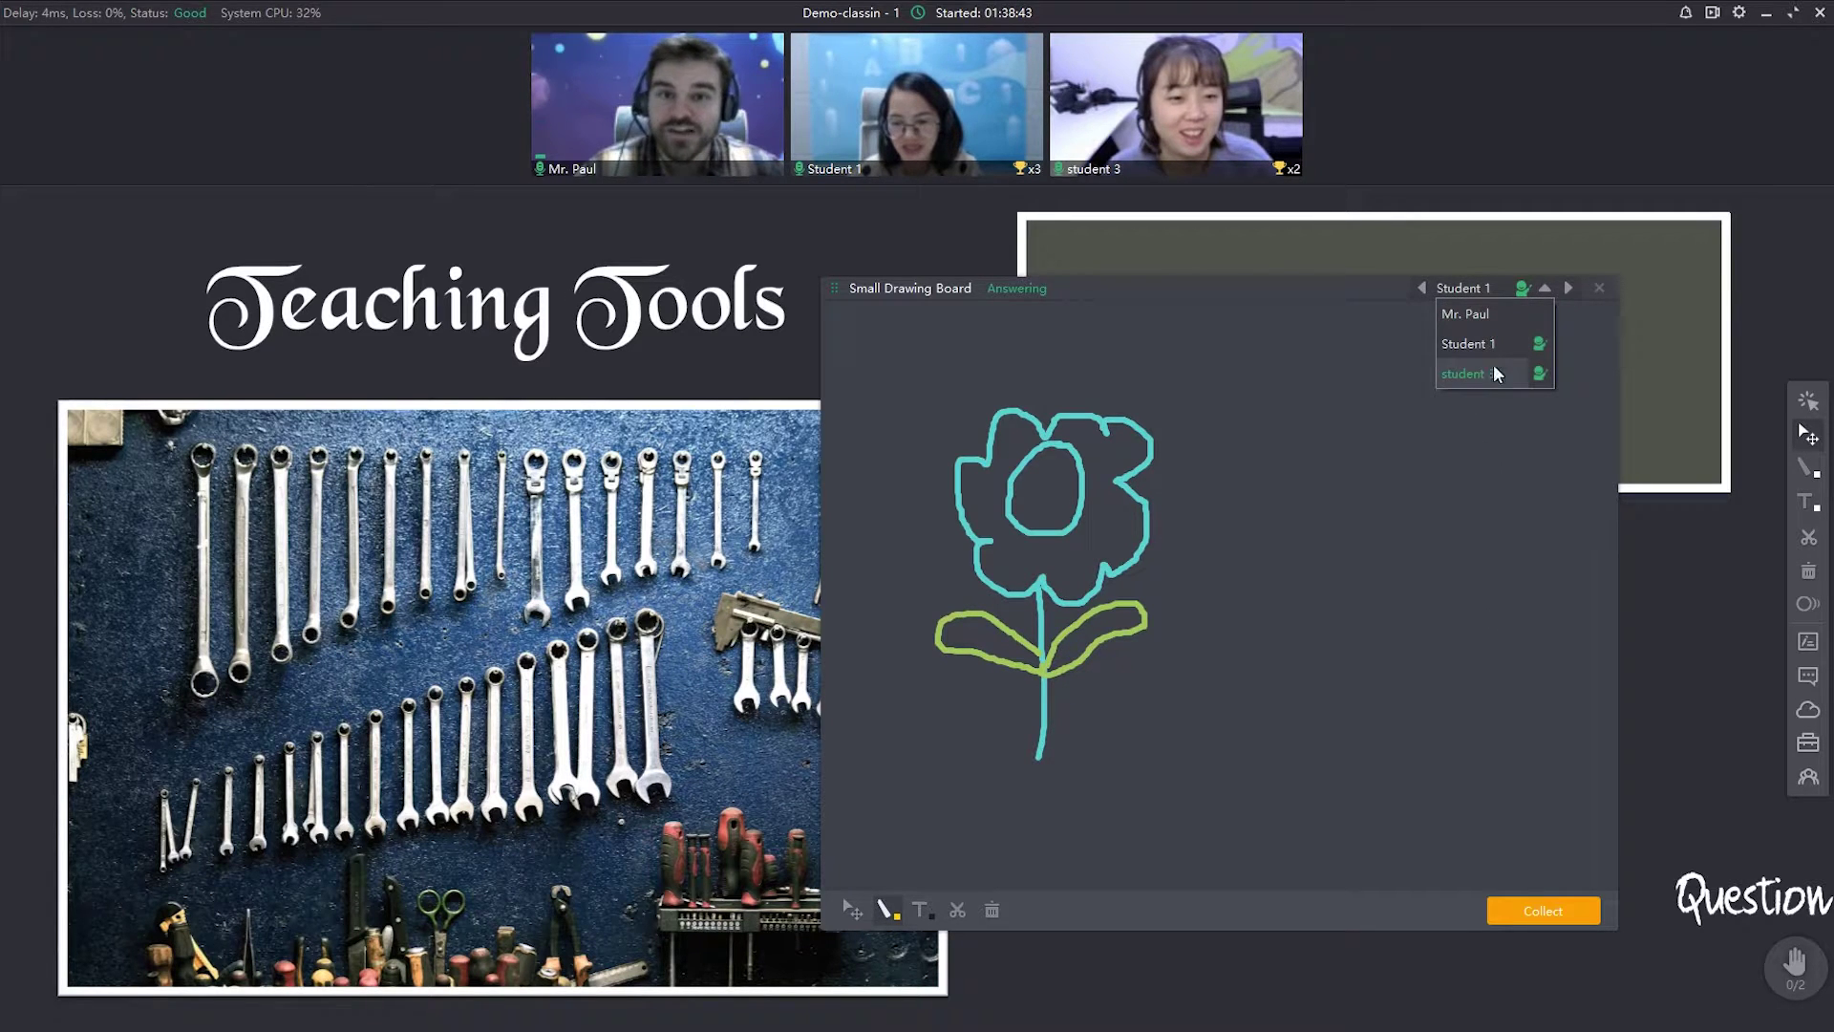
{"action": "left_click", "coordinate": [1465, 314]}
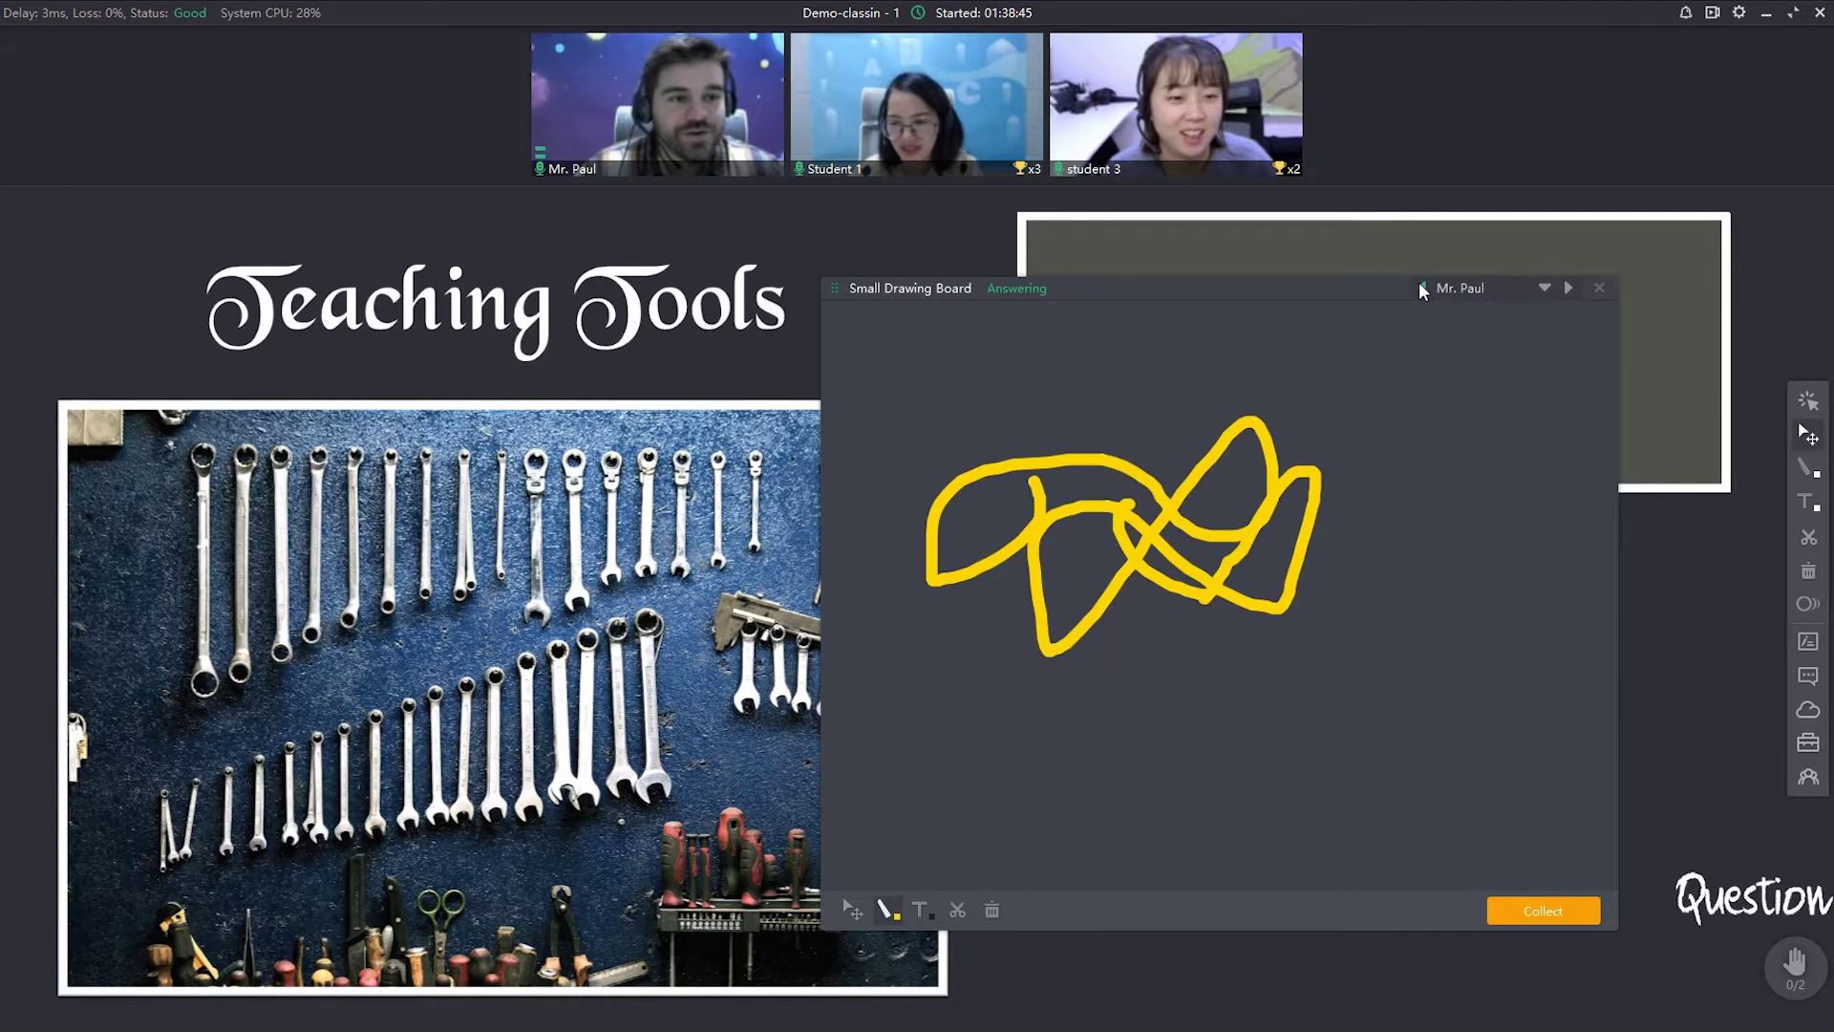
{"action": "left_click", "coordinate": [1570, 288]}
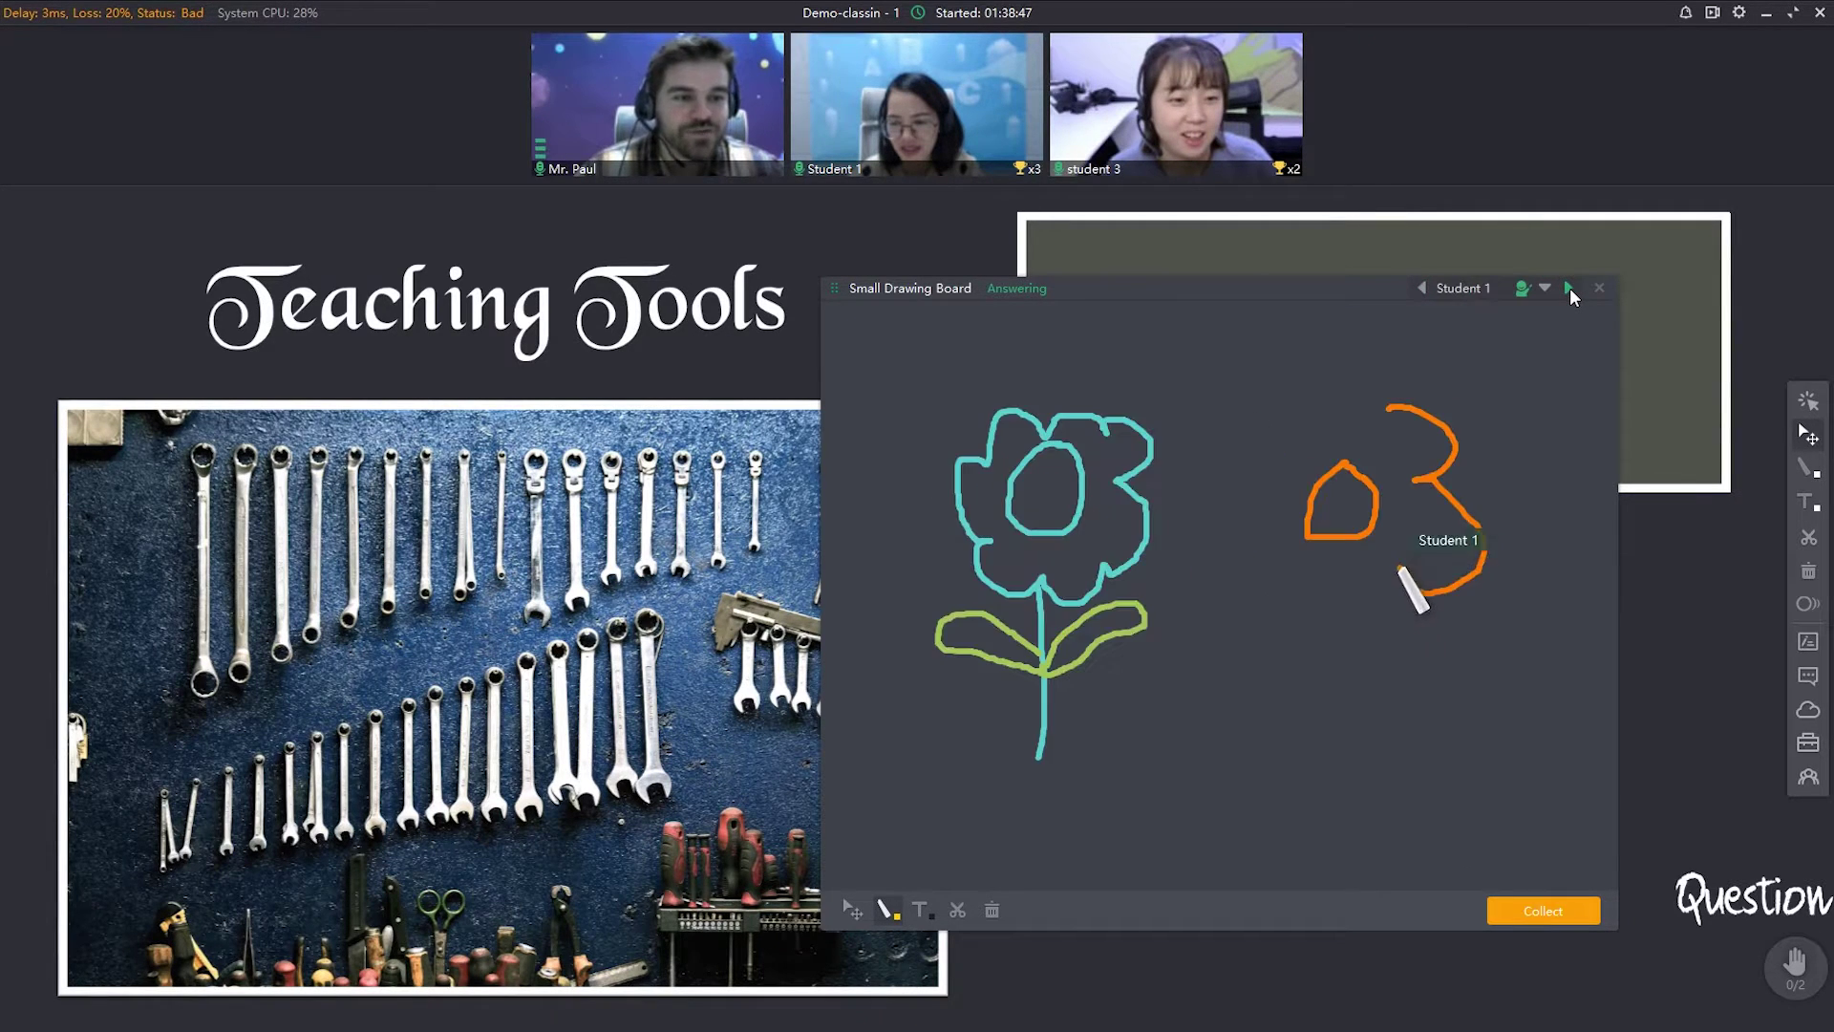
{"action": "left_click", "coordinate": [1570, 289]}
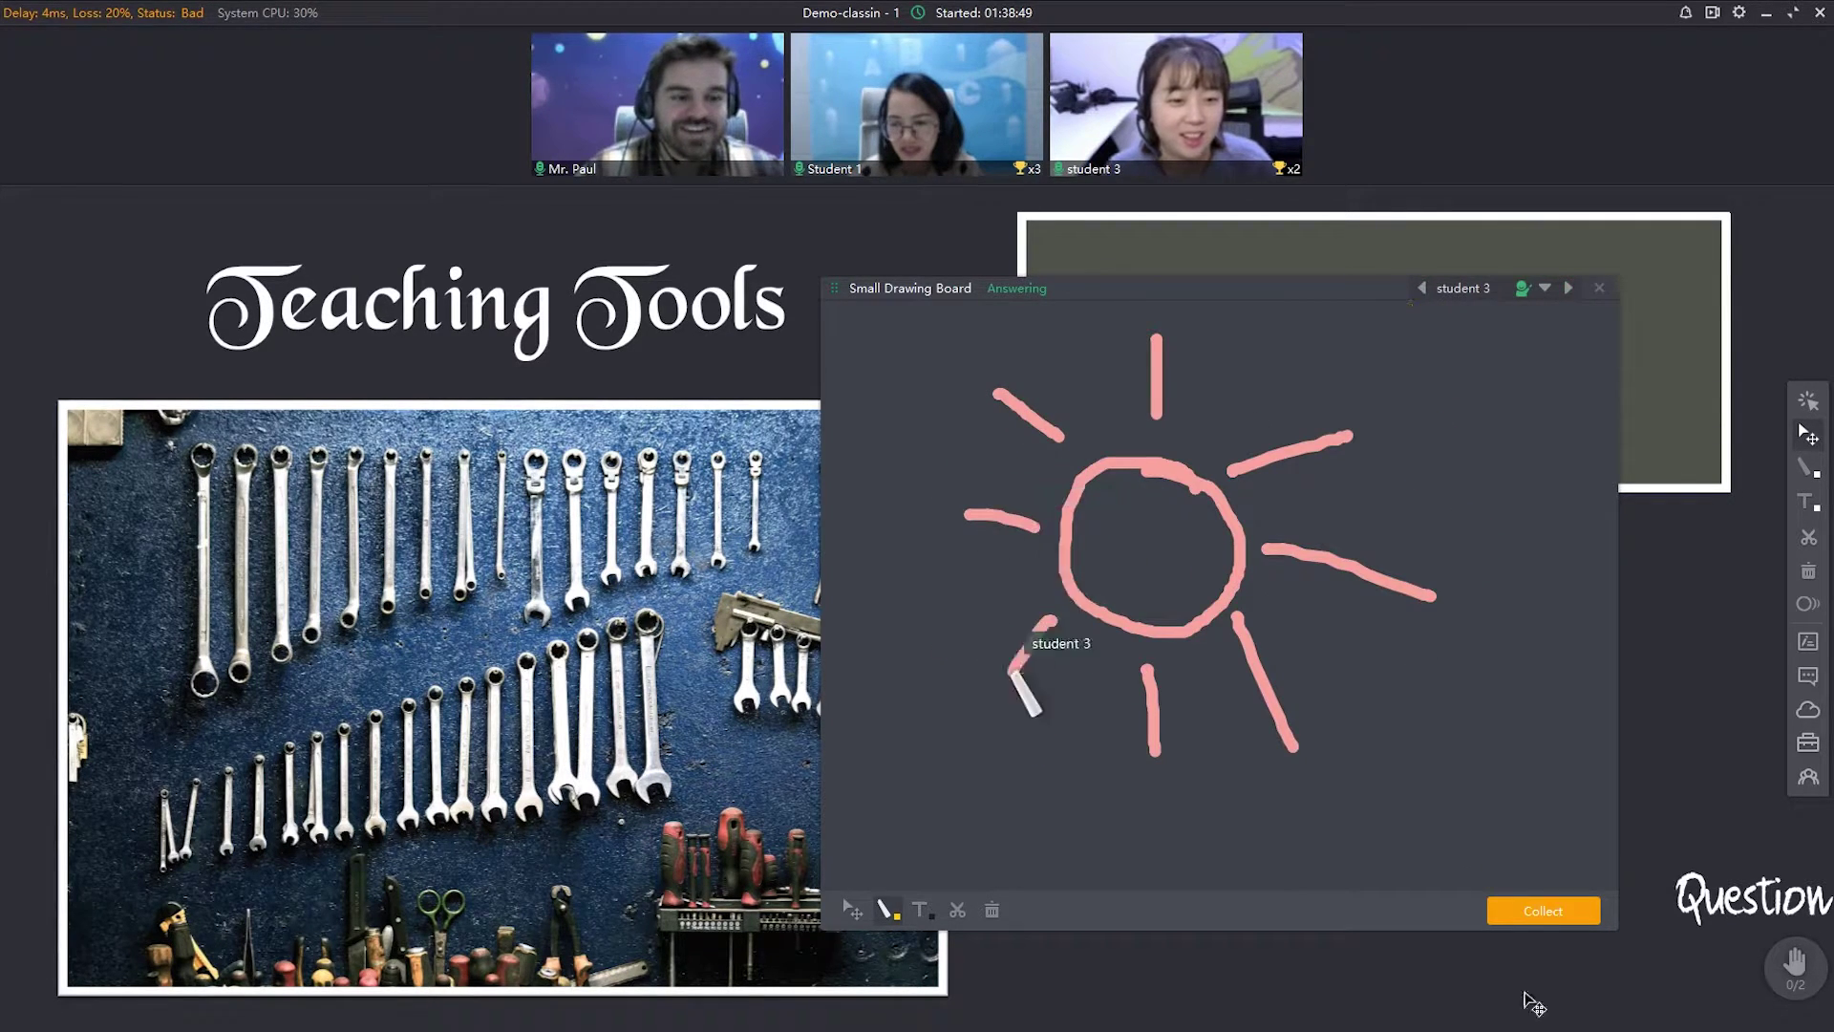
Collect the boards, draw a yellow loop, review student drawings, hand out again and re-collect
{"action": "left_click", "coordinate": [1544, 911]}
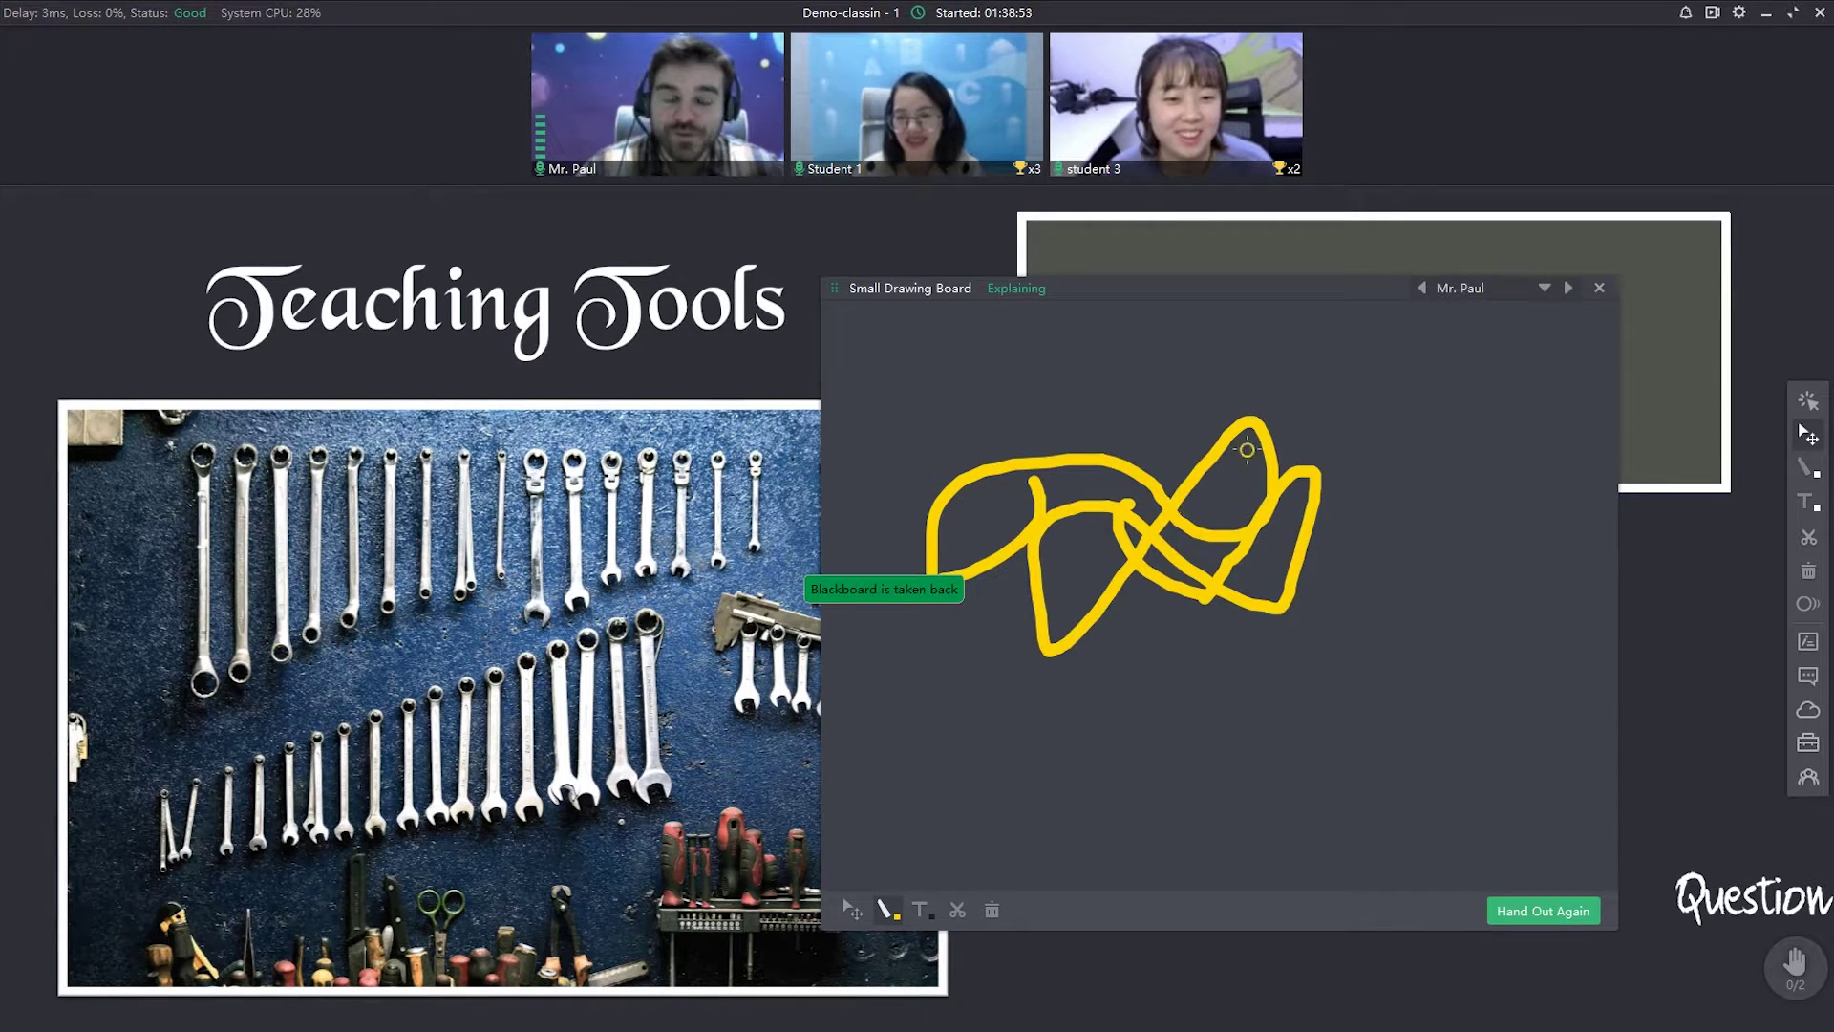
{"action": "mouse_move", "coordinate": [1132, 371]}
{"action": "left_mouse_down"}
{"action": "mouse_move", "coordinate": [993, 554]}
{"action": "mouse_move", "coordinate": [1146, 304]}
{"action": "left_mouse_up"}
{"action": "left_click", "coordinate": [1568, 287]}
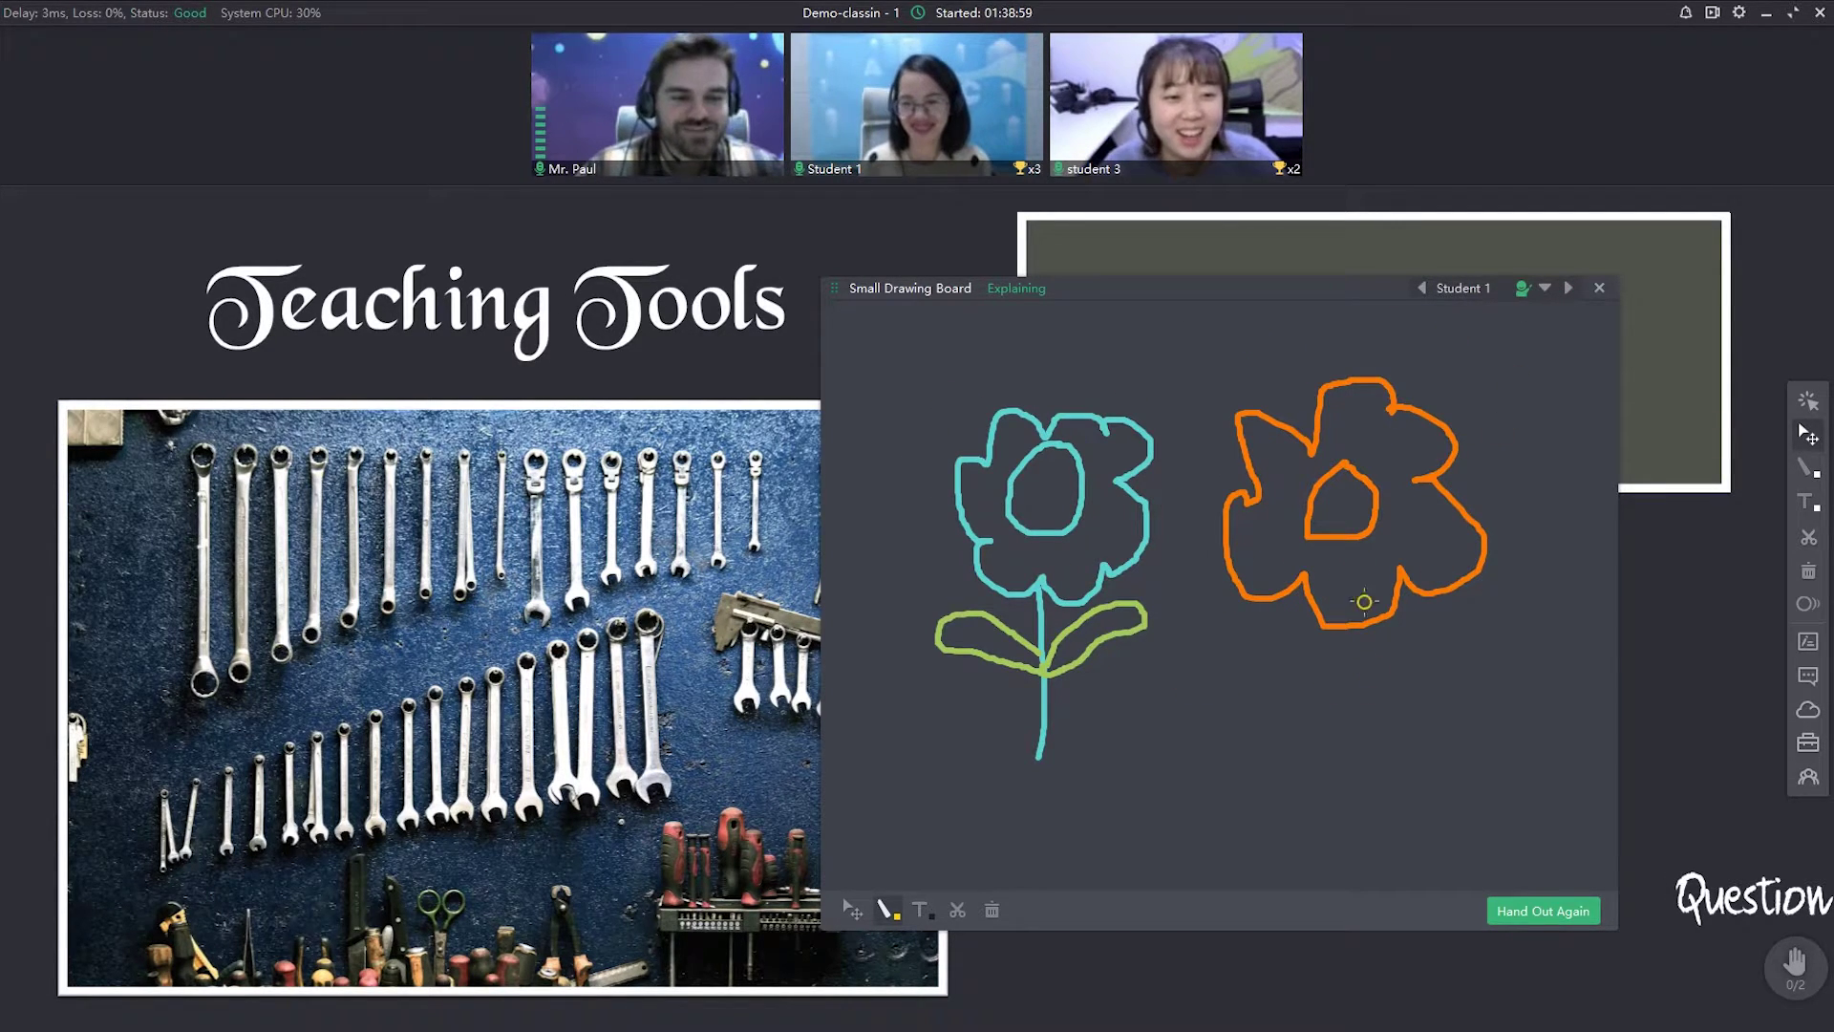
{"action": "left_click", "coordinate": [1568, 288]}
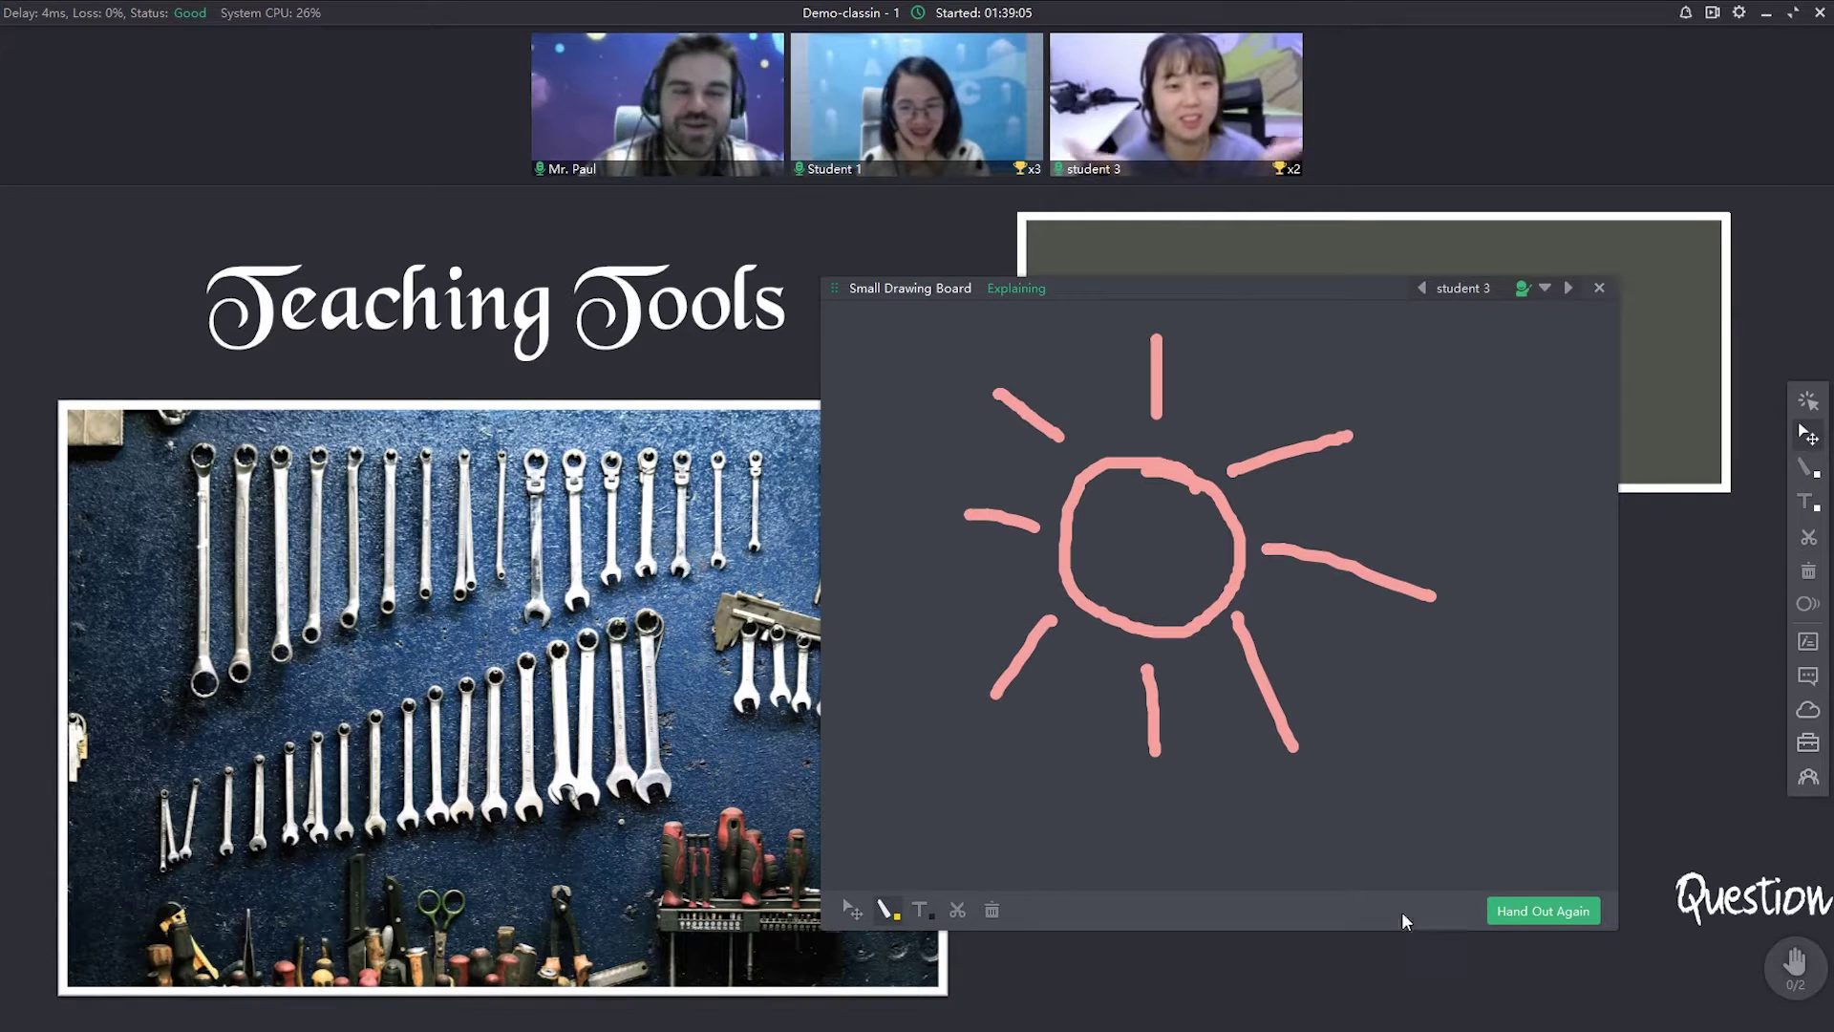
{"action": "left_click", "coordinate": [1539, 915]}
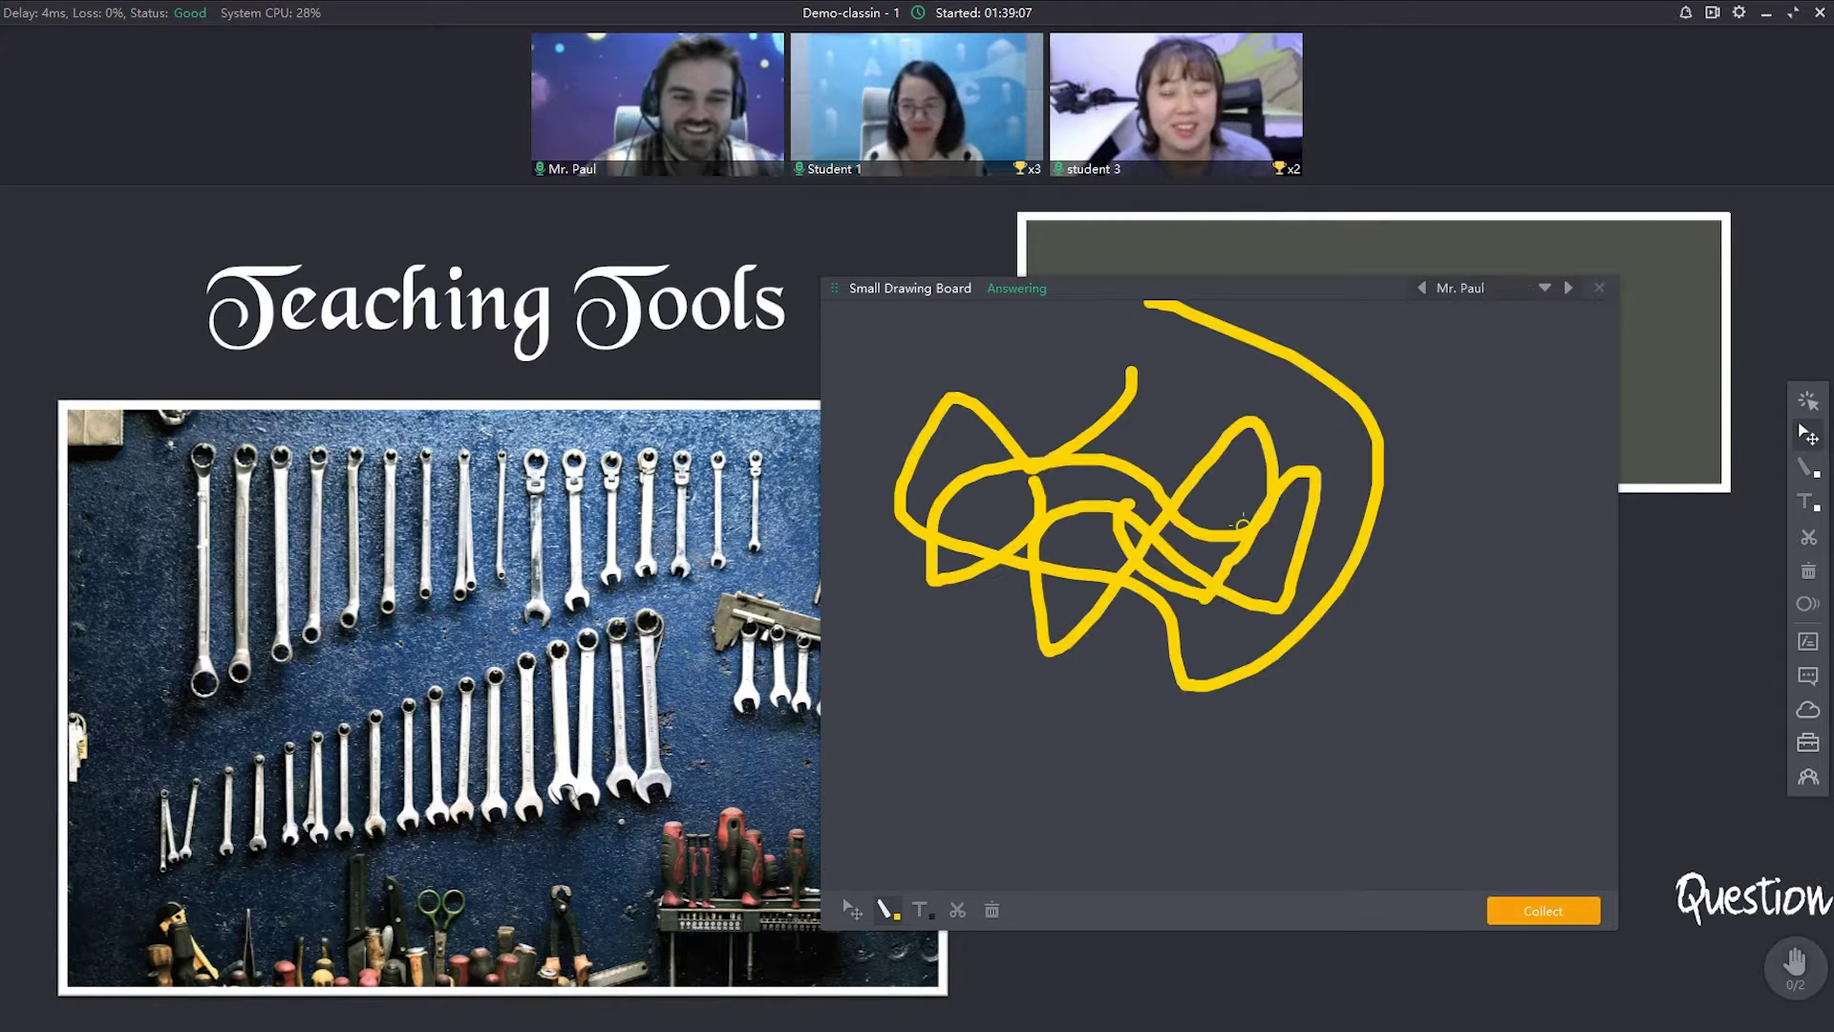
{"action": "left_click", "coordinate": [1568, 288]}
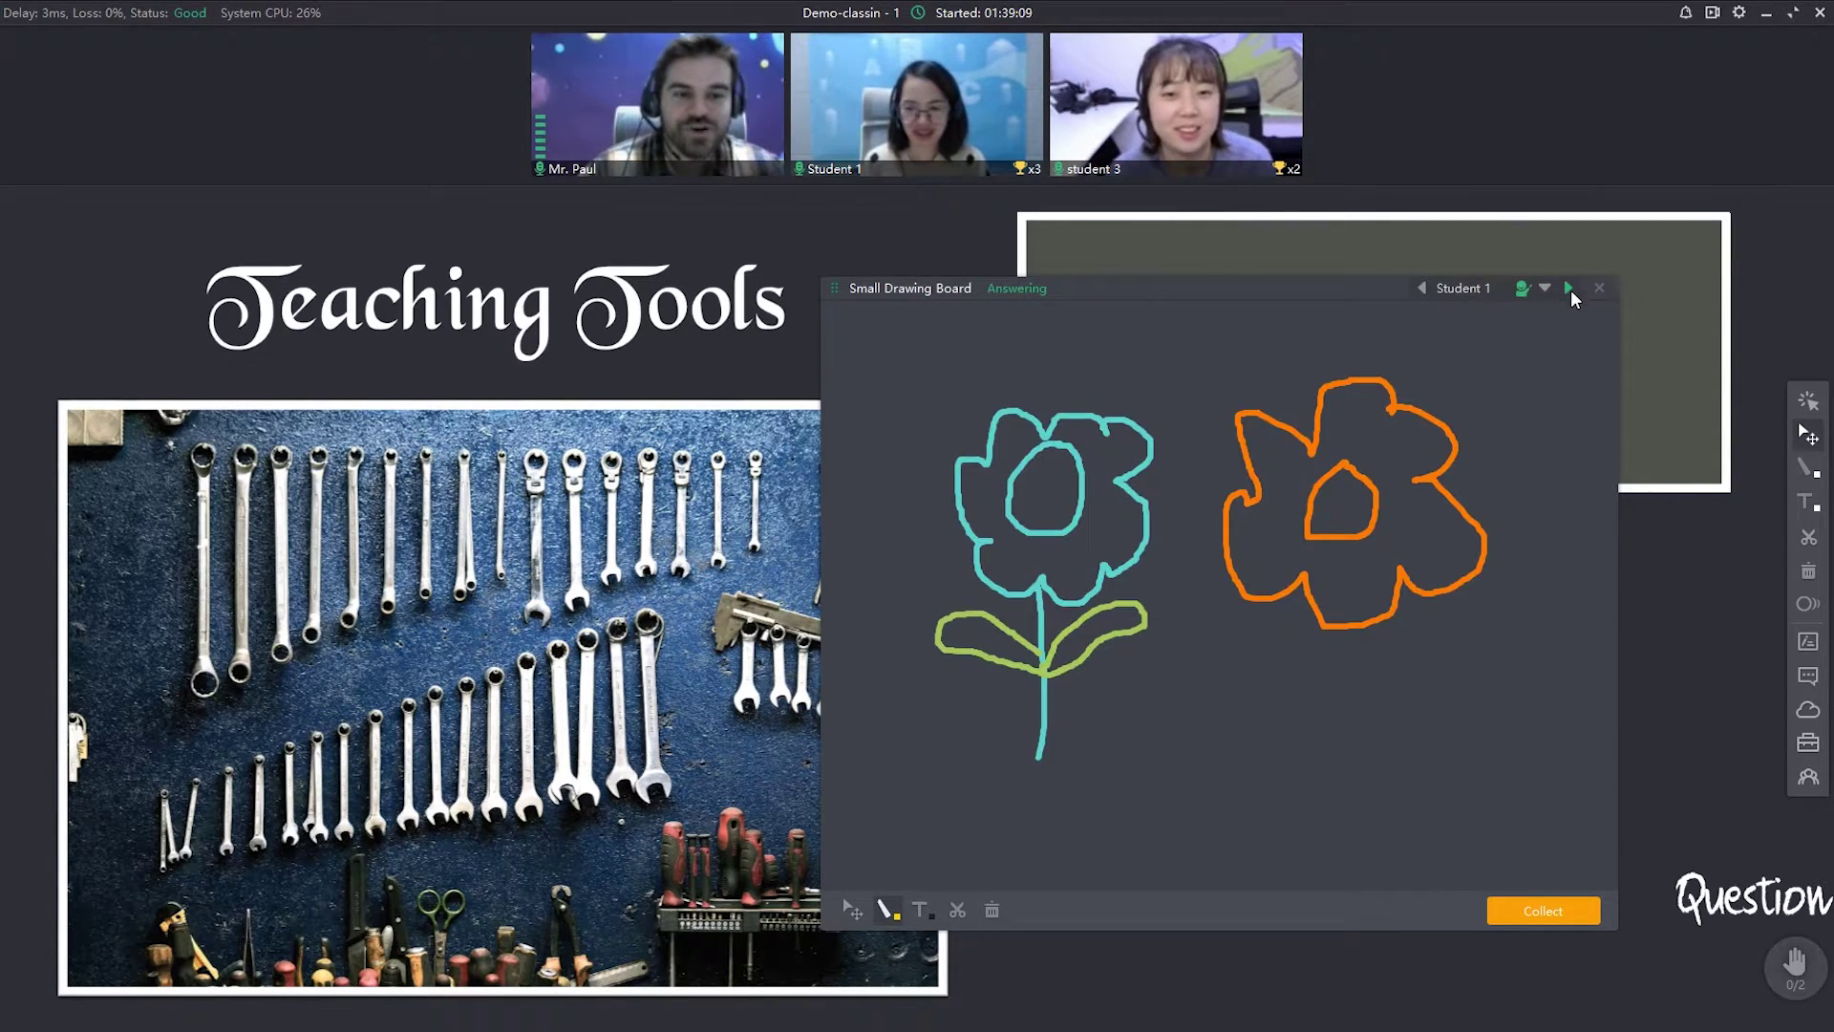
{"action": "left_click", "coordinate": [1540, 915]}
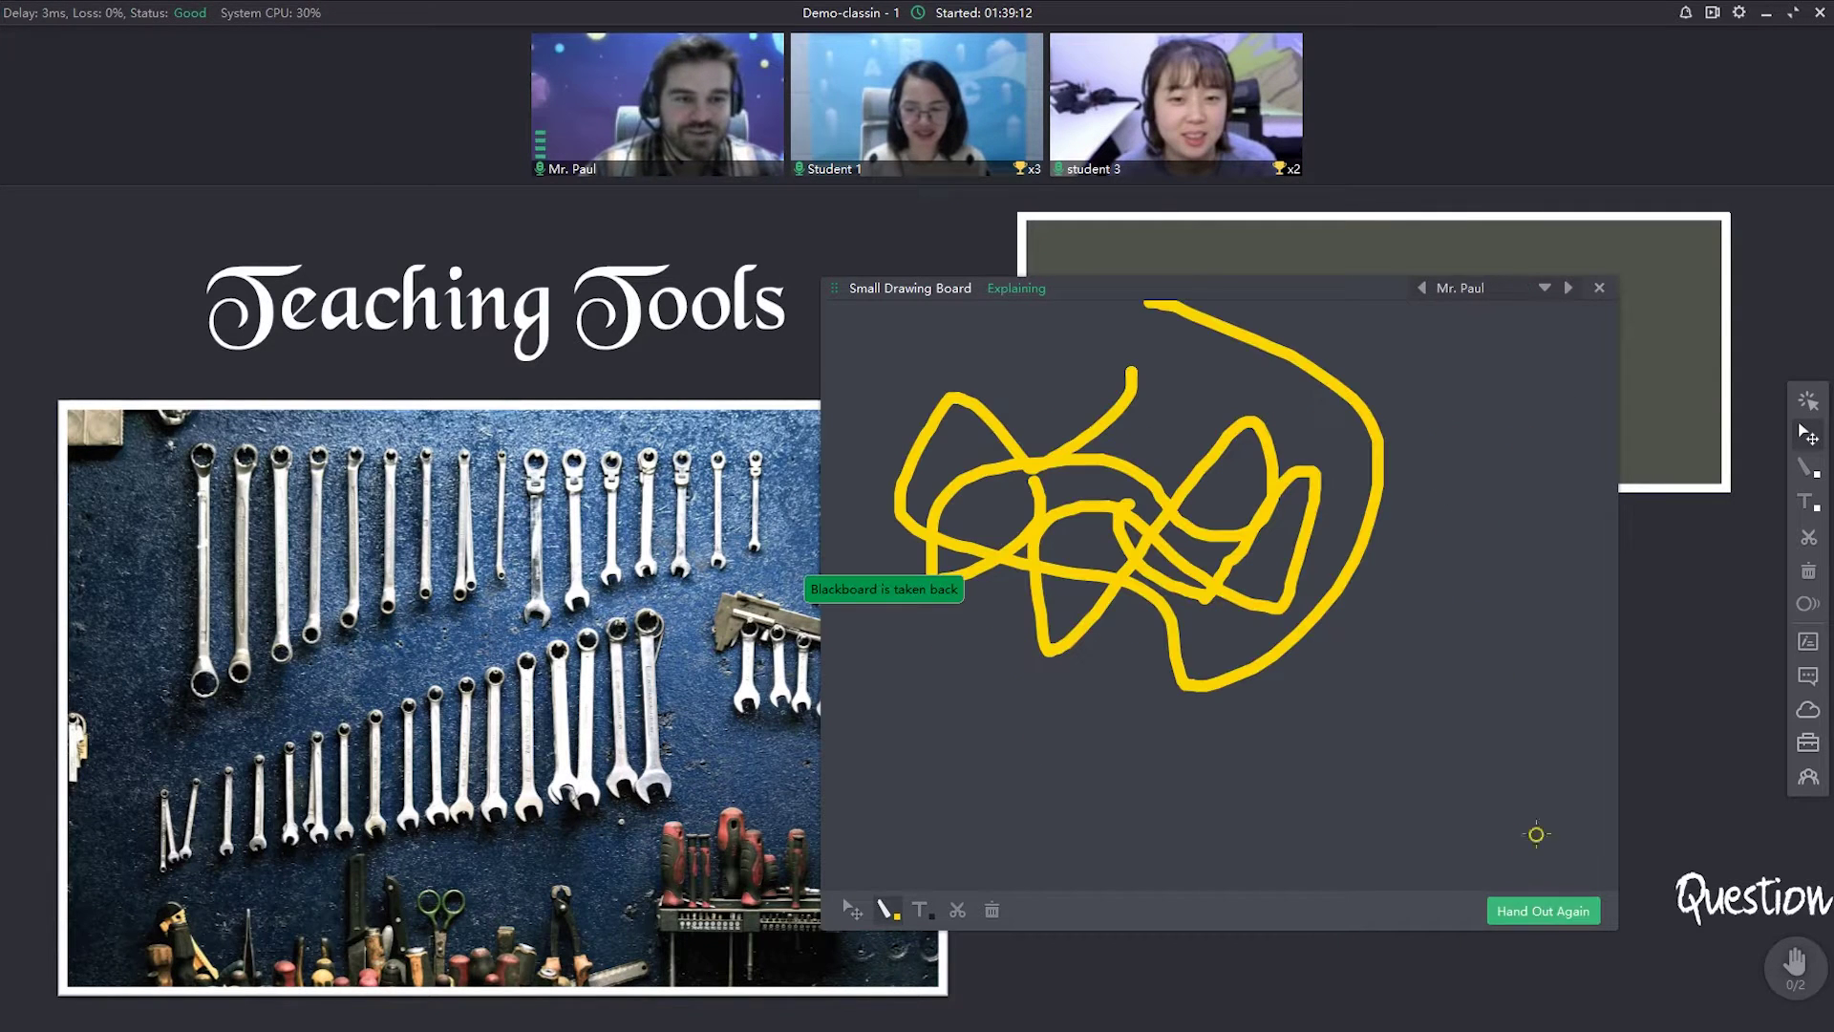
Close the small drawing board, cancelling the folder save and choosing not to save
{"action": "left_click", "coordinate": [1599, 287]}
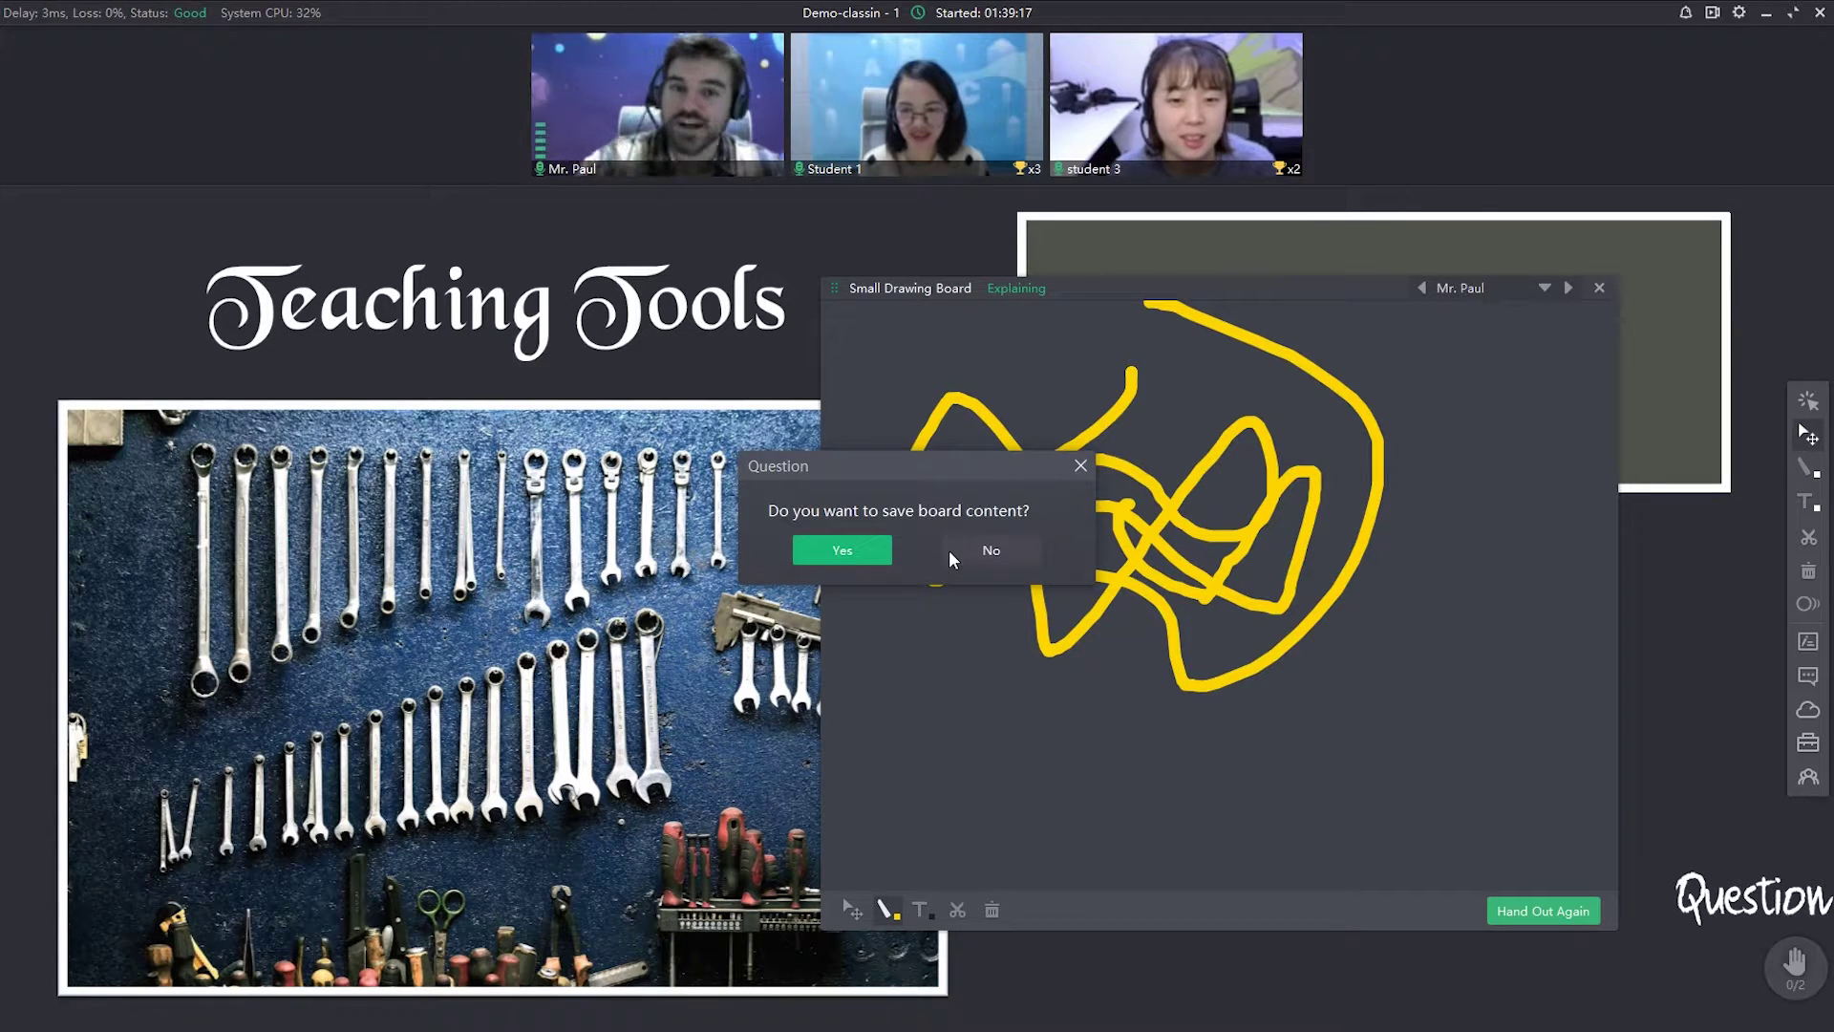
{"action": "left_click", "coordinate": [842, 551]}
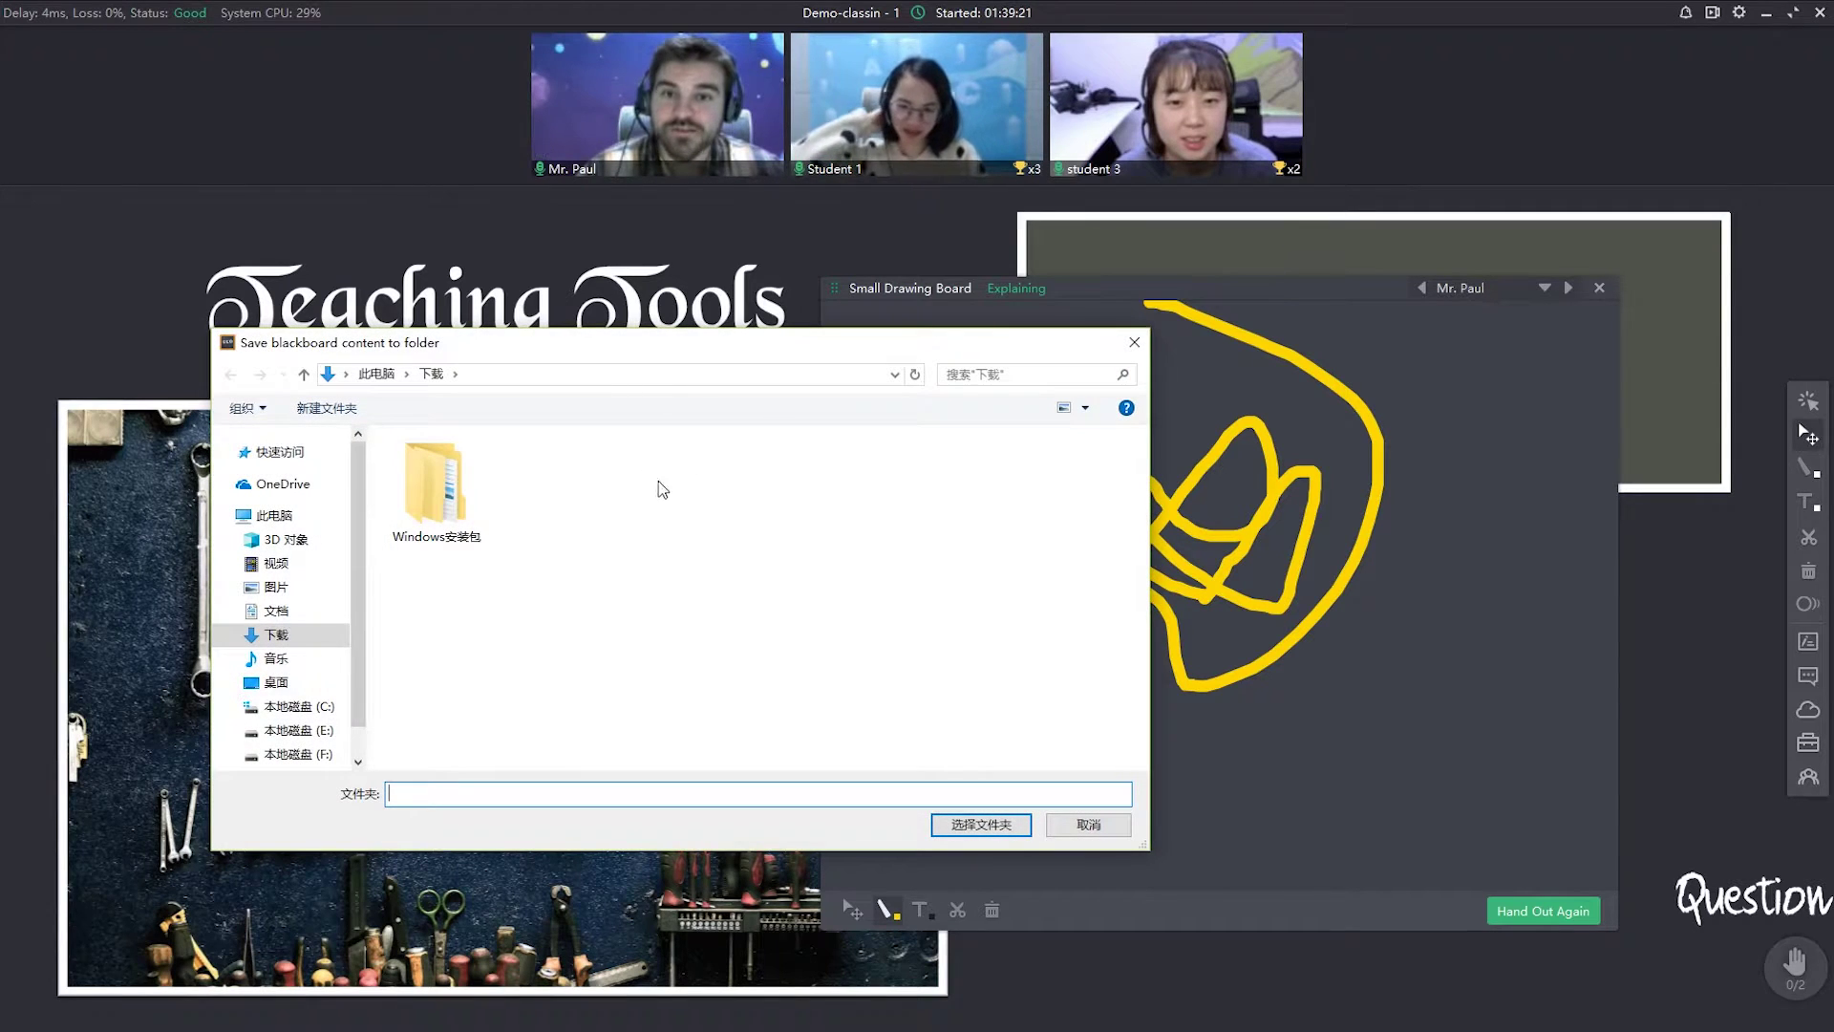
{"action": "left_click", "coordinate": [1134, 342]}
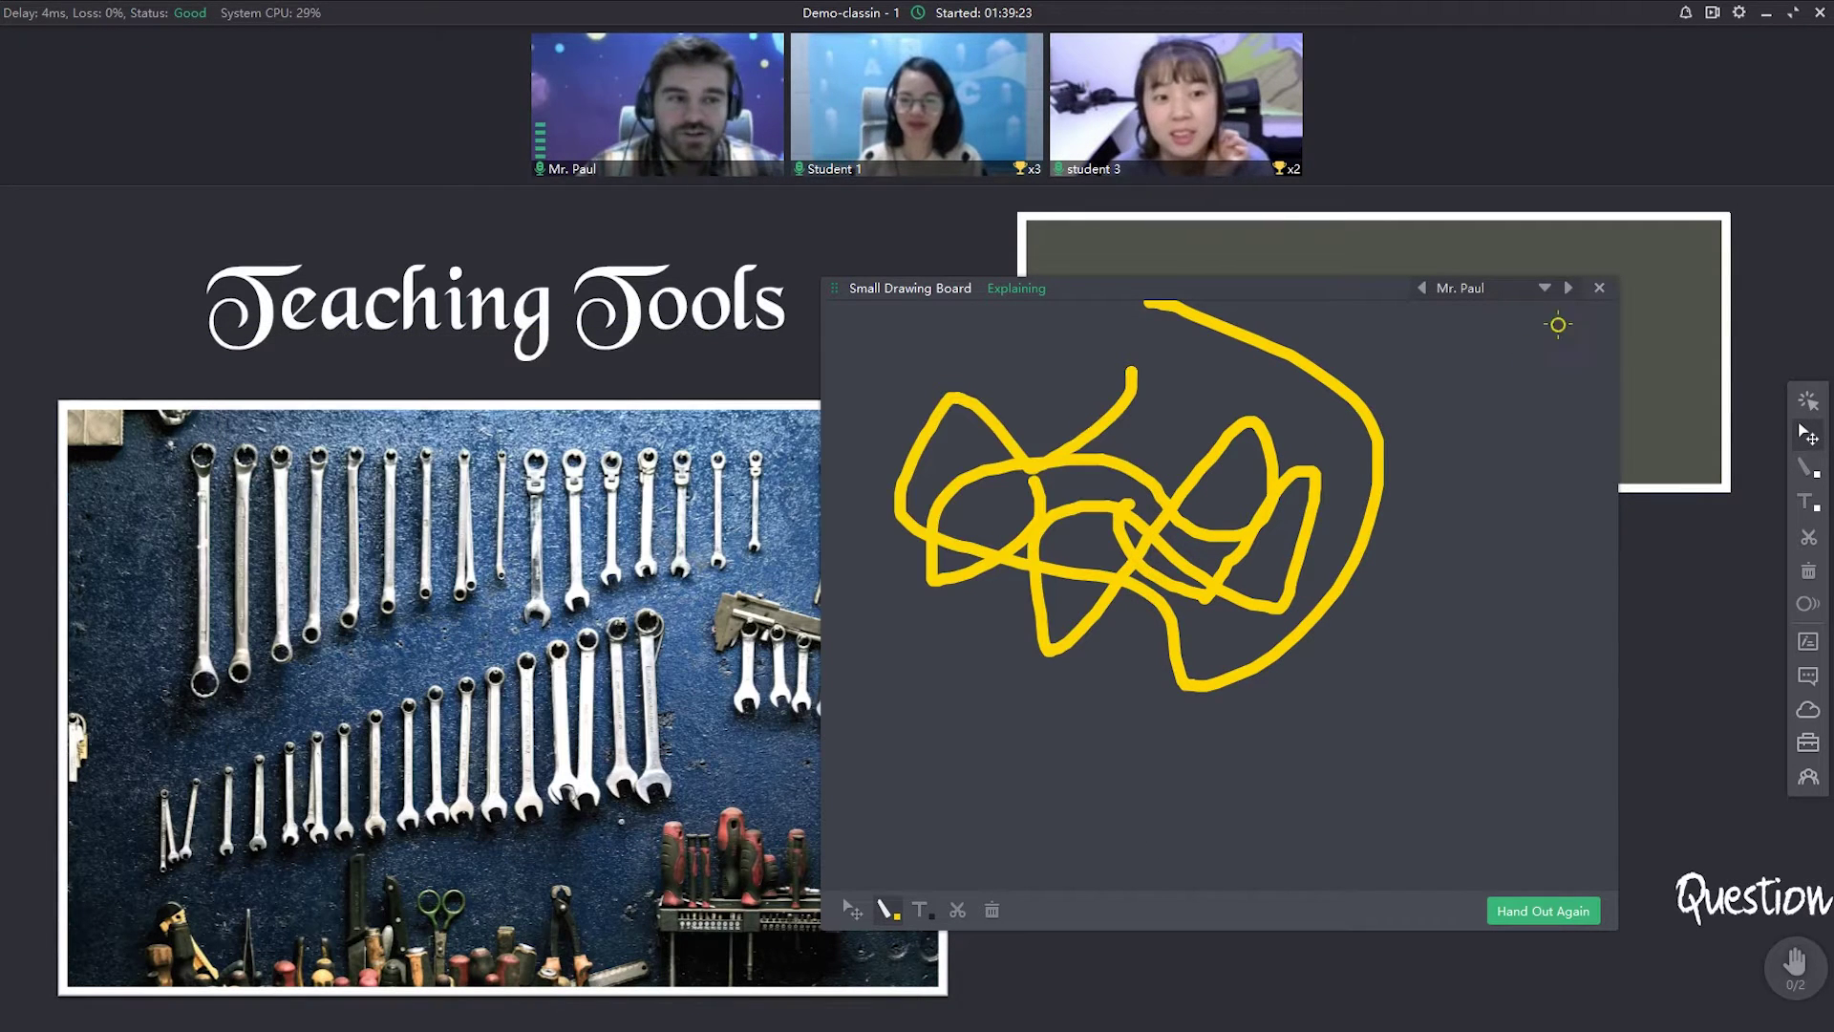
{"action": "left_click", "coordinate": [1599, 288]}
{"action": "left_click", "coordinate": [1028, 561]}
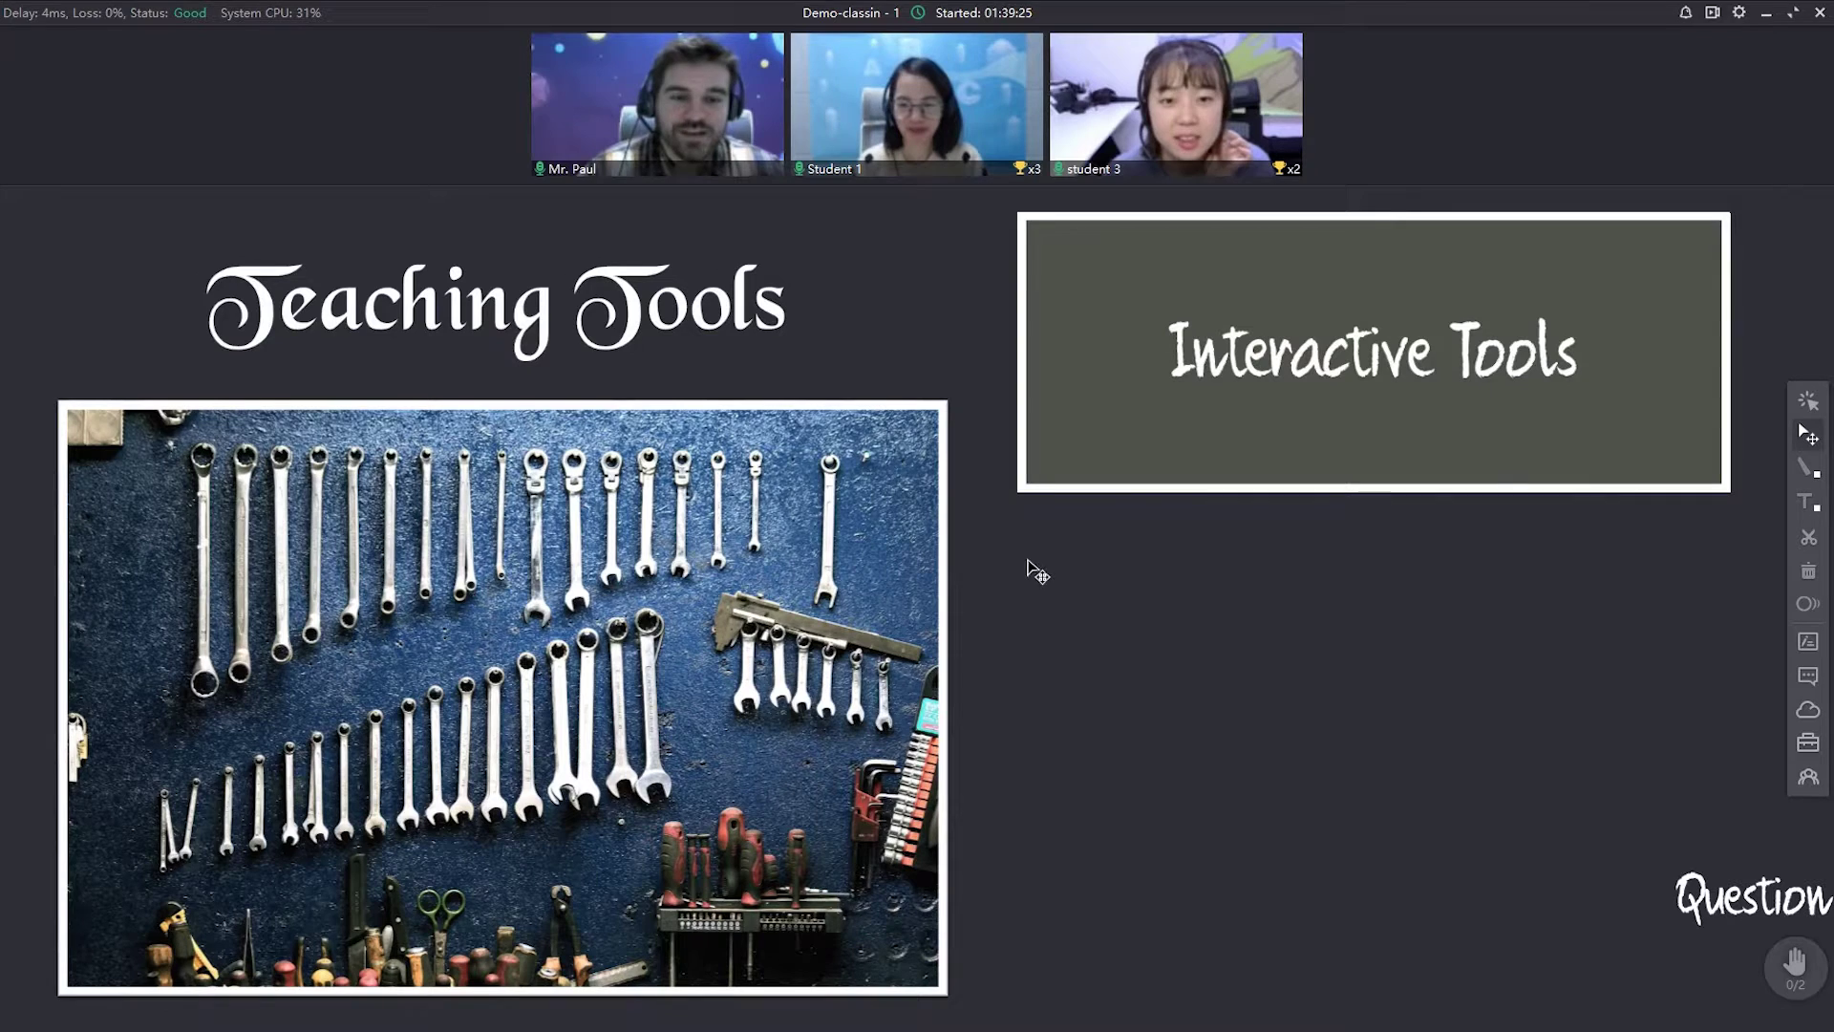
{"action": "left_click", "coordinate": [1797, 755]}
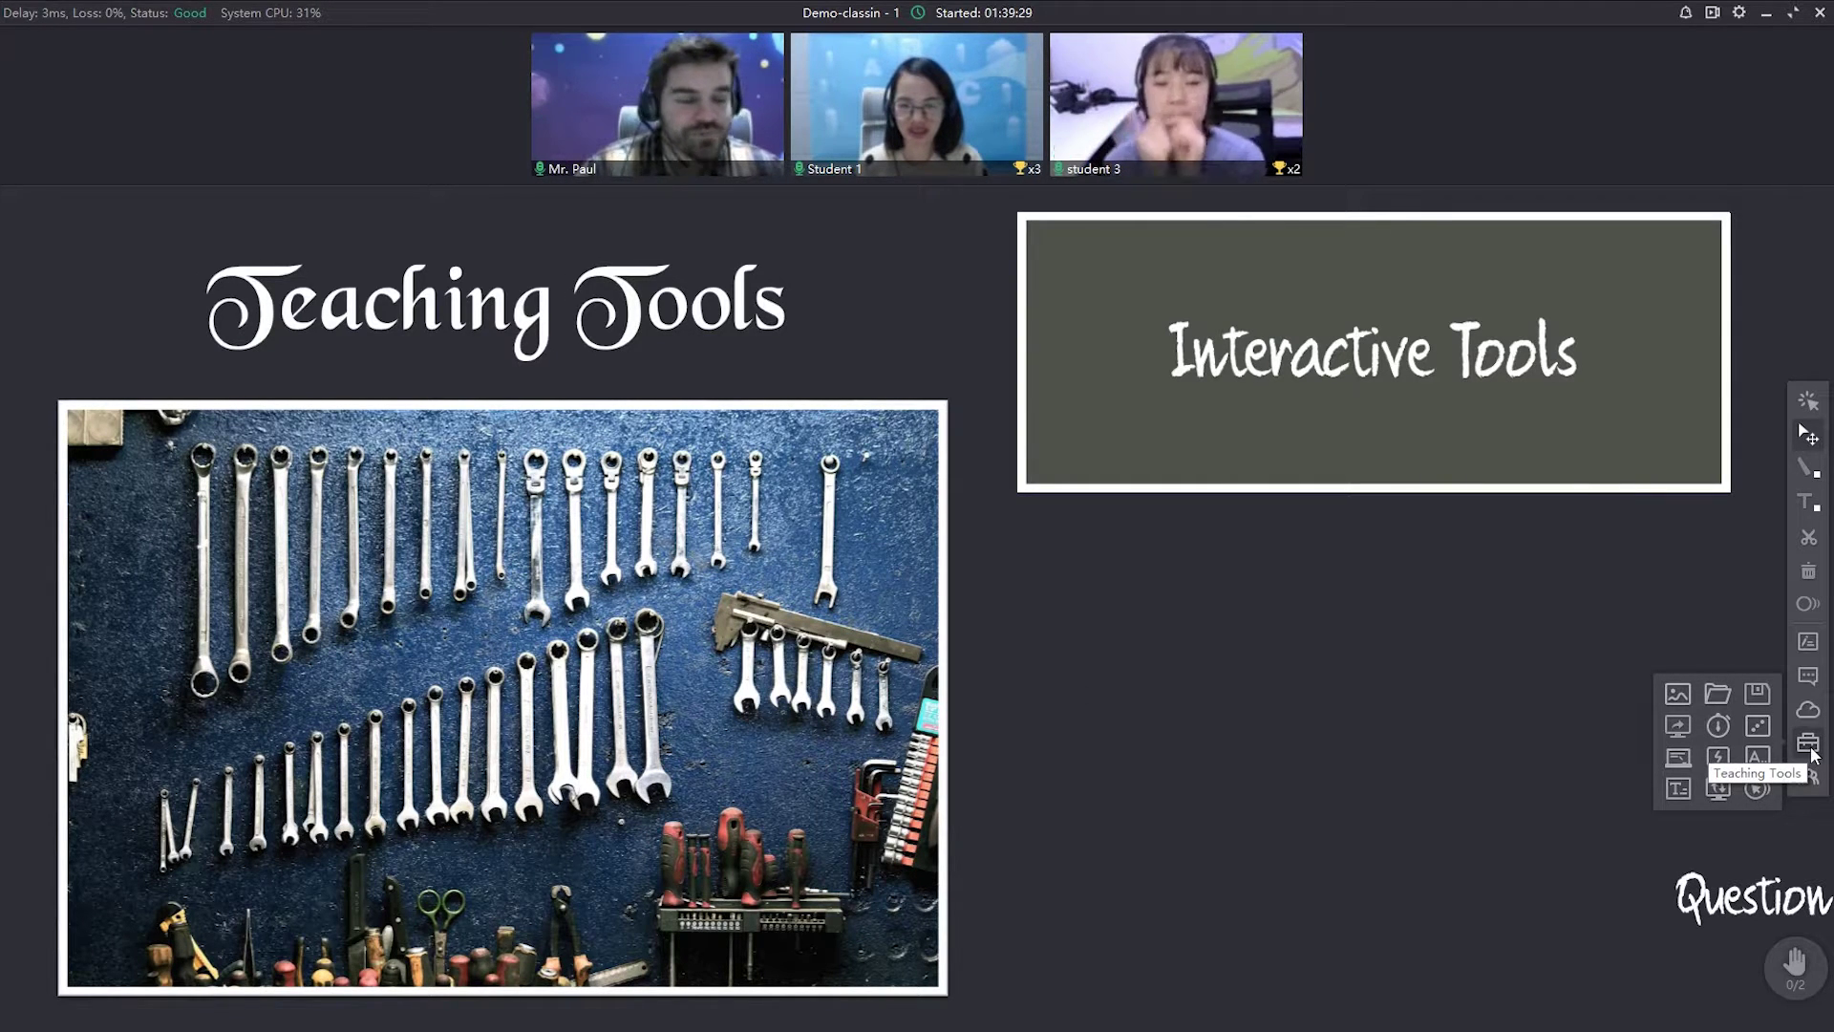
{"action": "left_click", "coordinate": [1717, 757]}
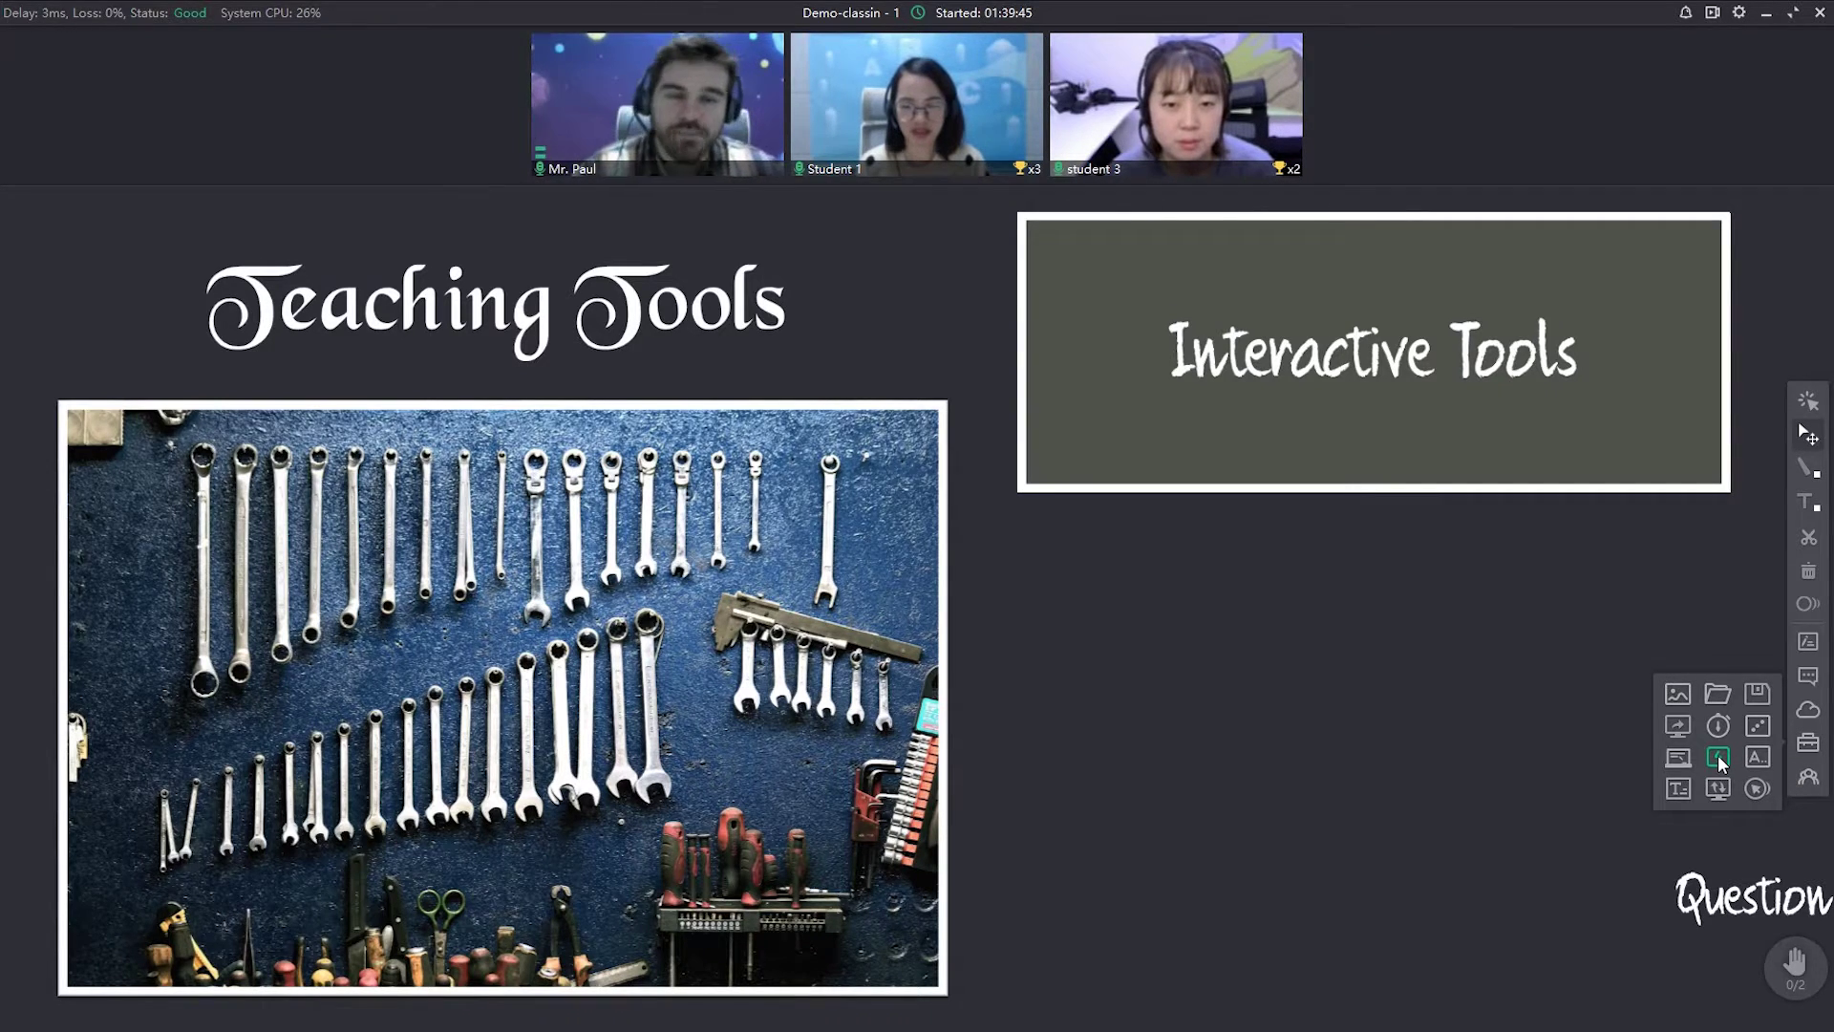
{"action": "left_click", "coordinate": [1718, 755]}
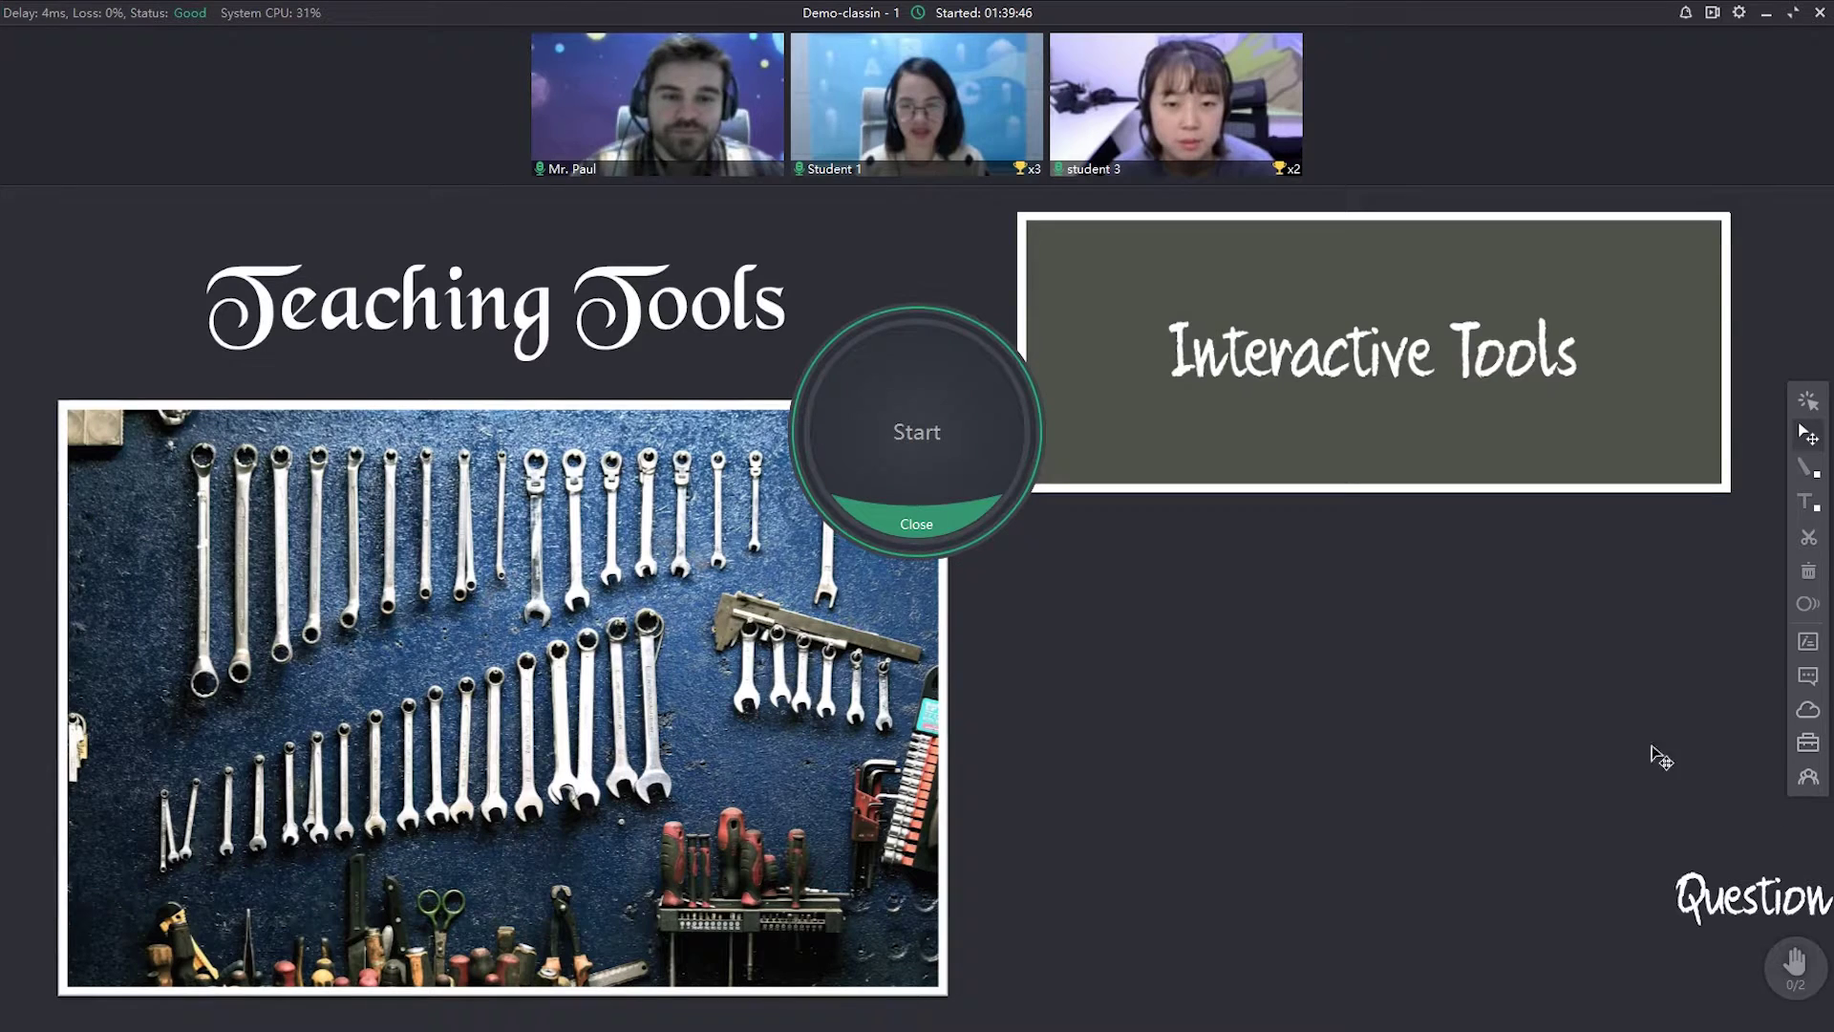
{"action": "left_click", "coordinate": [933, 436]}
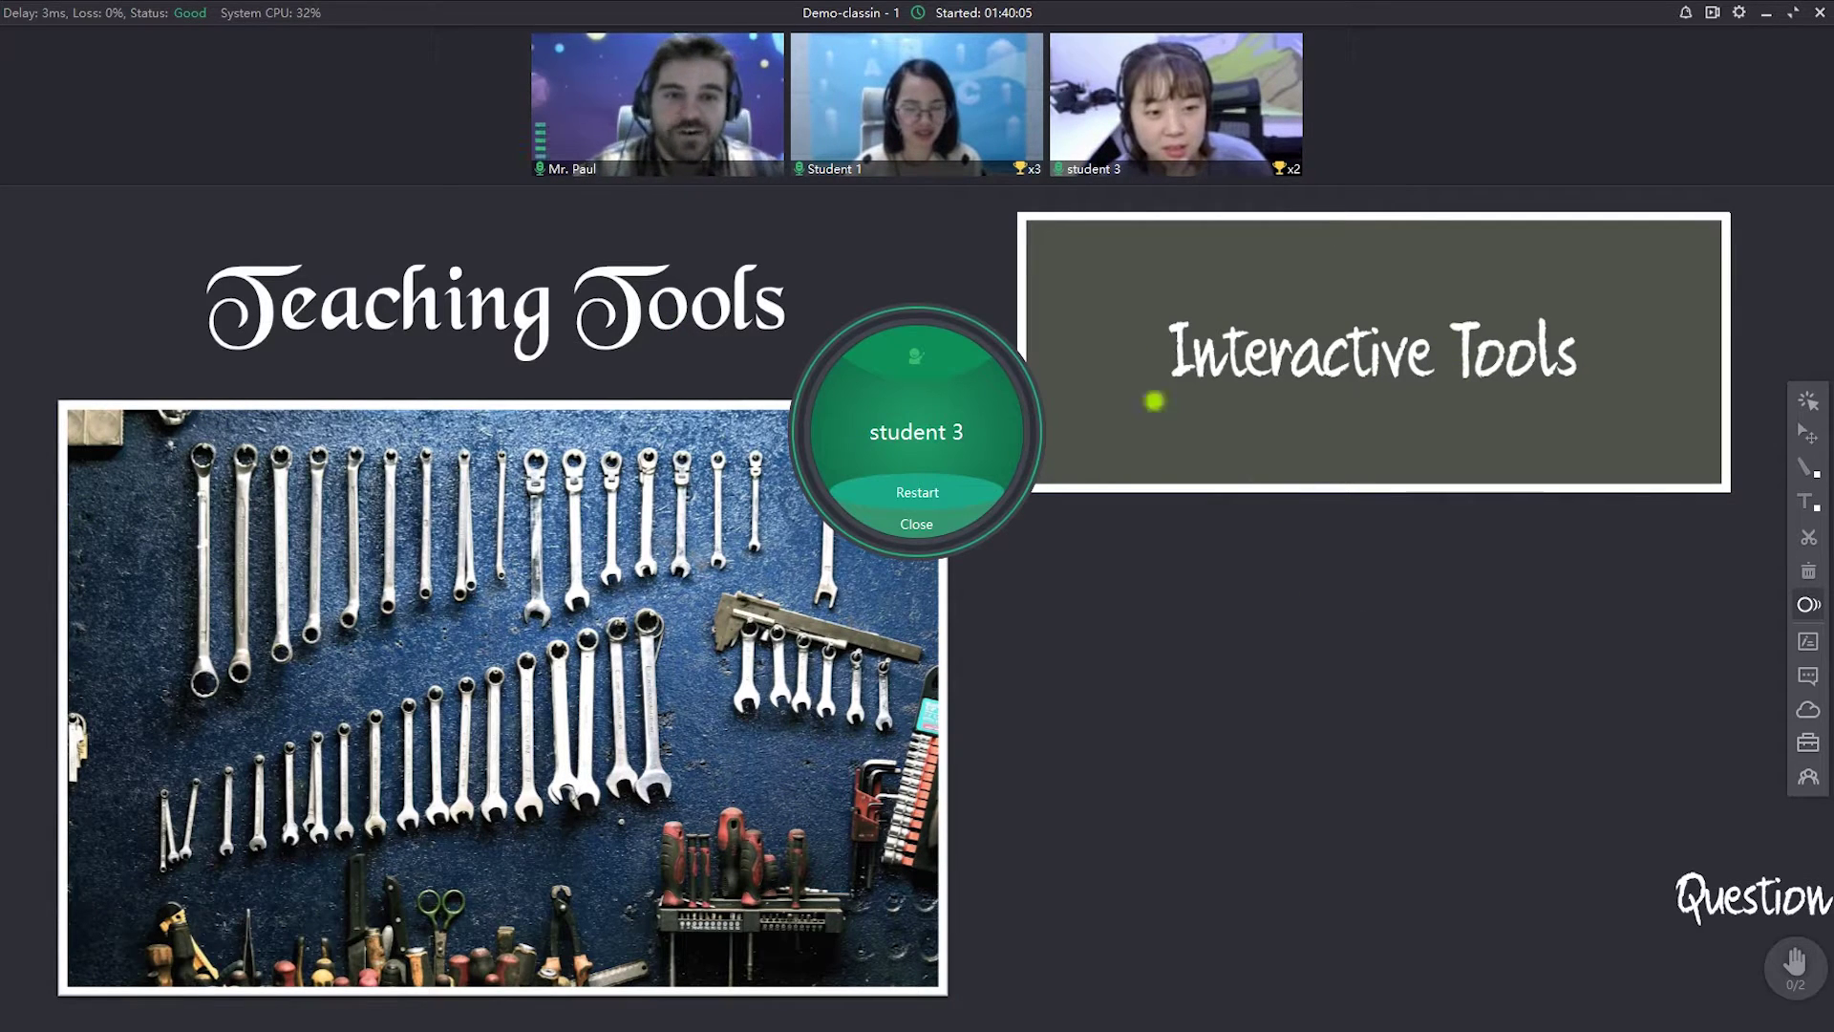
{"action": "left_click", "coordinate": [1808, 435]}
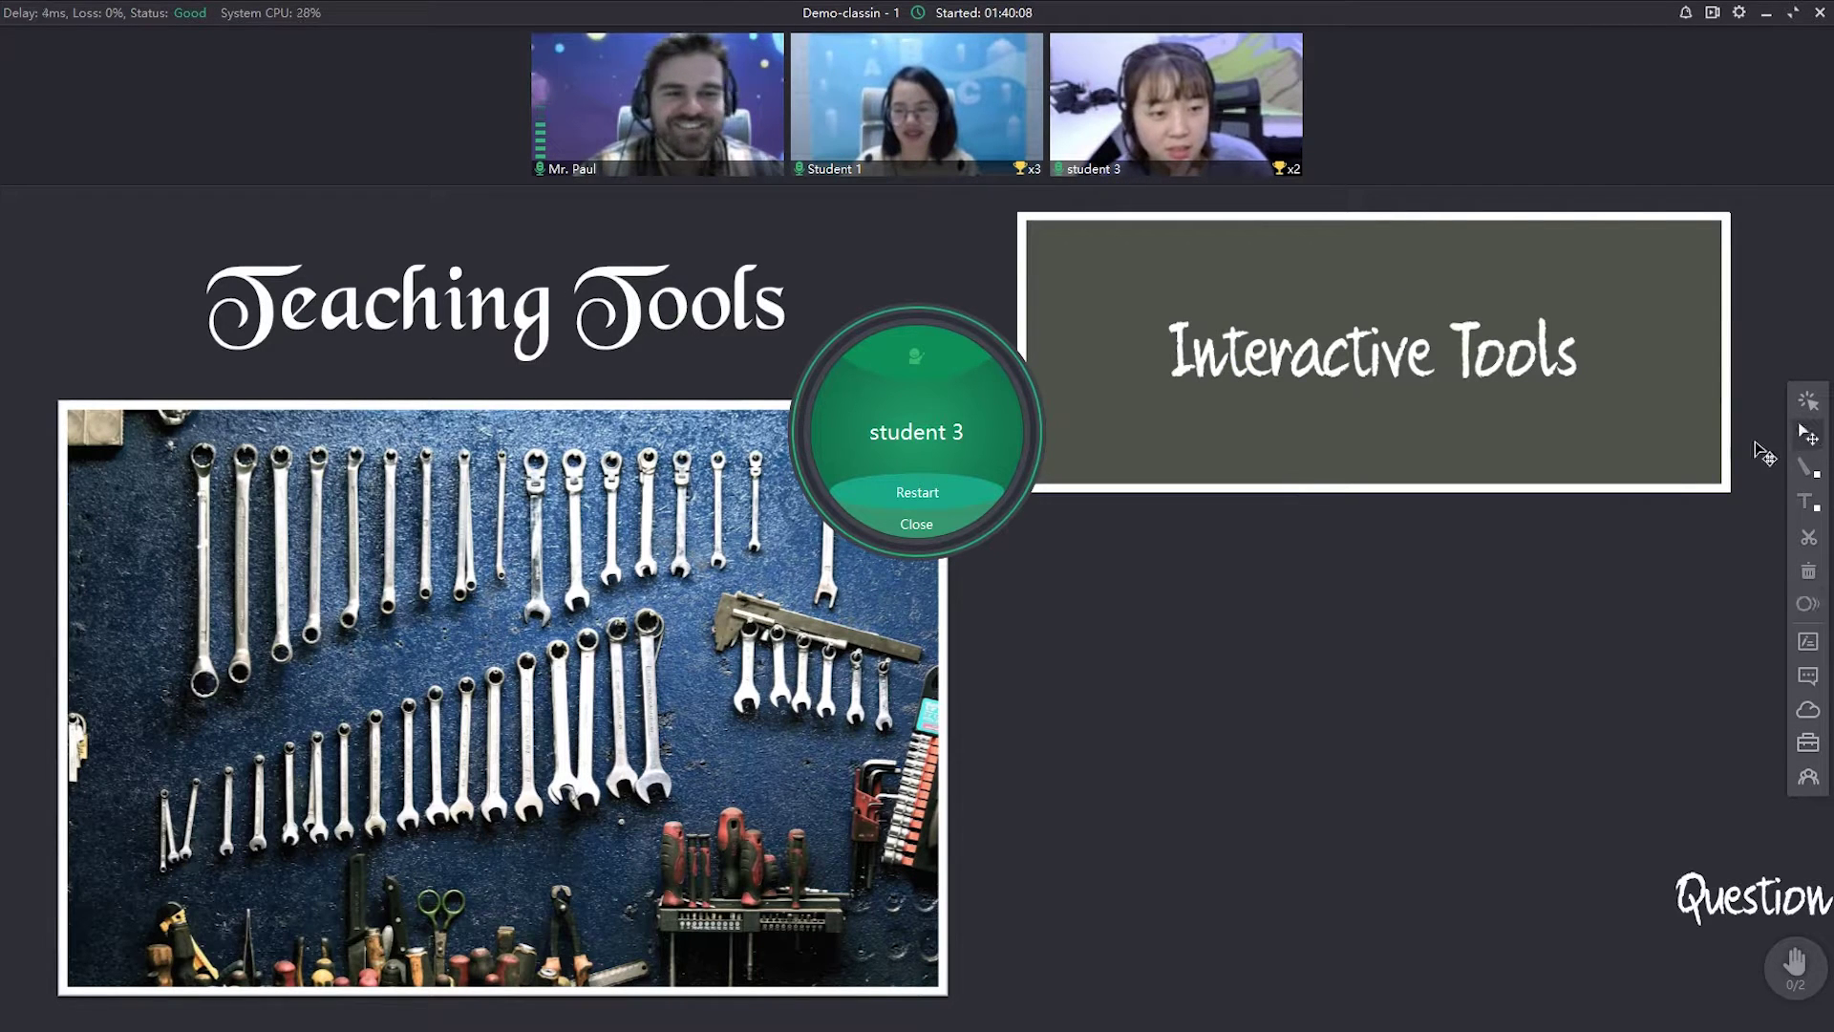
{"action": "left_click", "coordinate": [920, 525]}
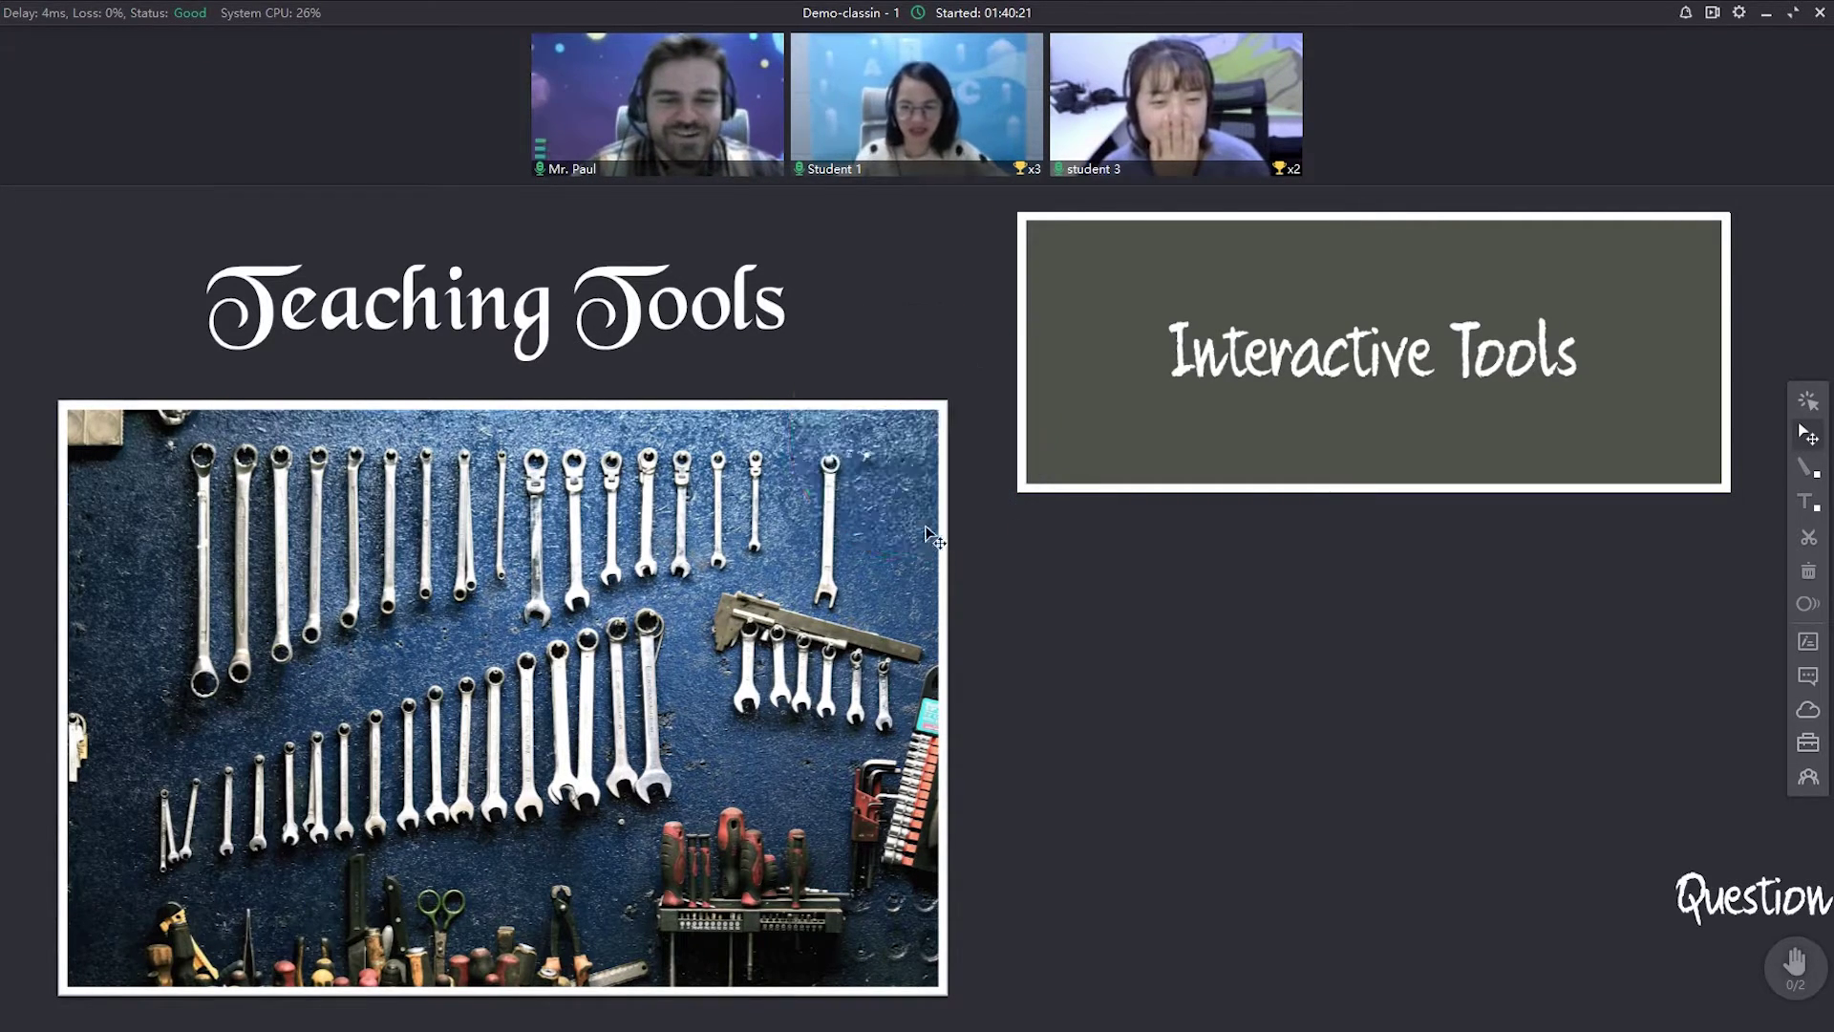